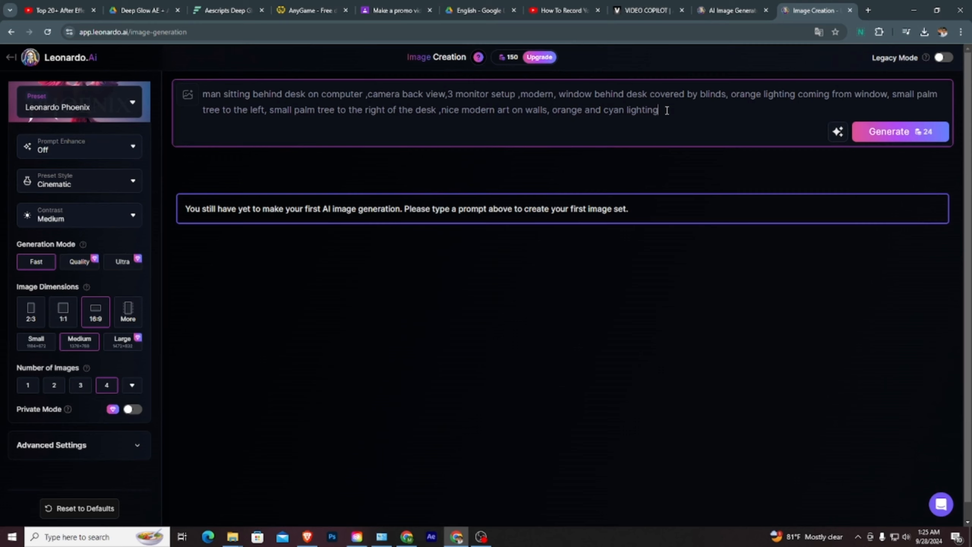
# Generate images from the entered prompt describing a man at a three-monitor desk in orange and cyan lighting
pyautogui.moveTo(666, 110); pyautogui.dragTo(190, 93)
pyautogui.click(700, 151)
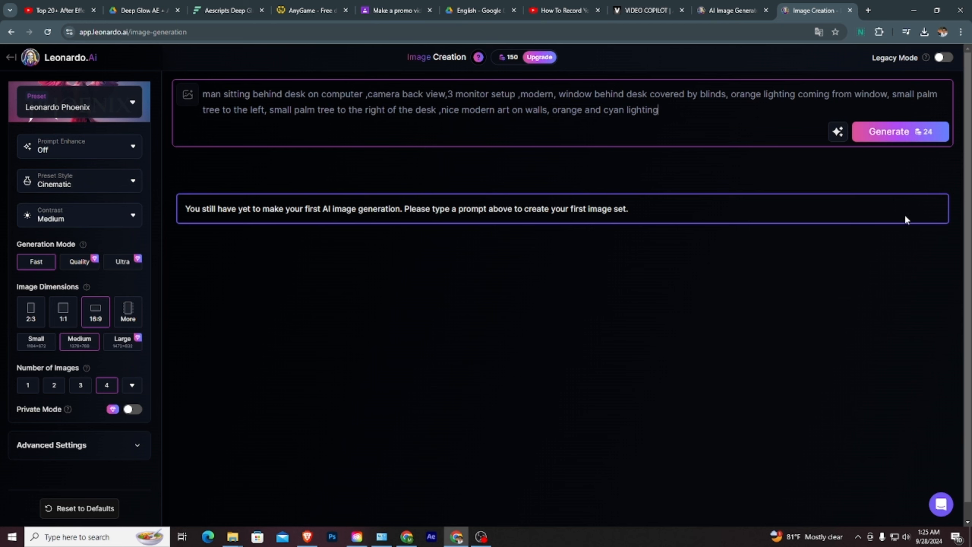
pyautogui.click(877, 131)
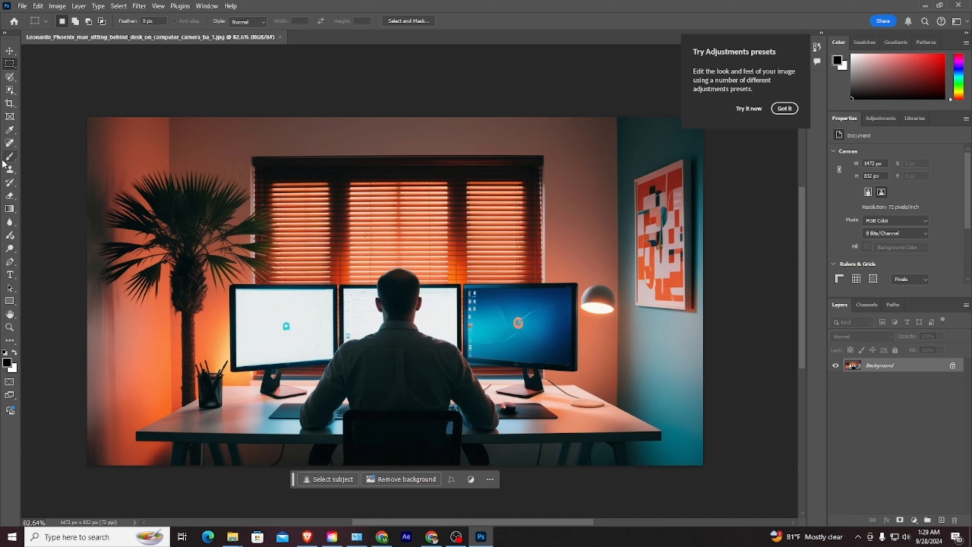
# Switch to Photoshop, select the man and his chair with the Quick Selection tool, and copy them to a new layer named man
pyautogui.click(9, 90)
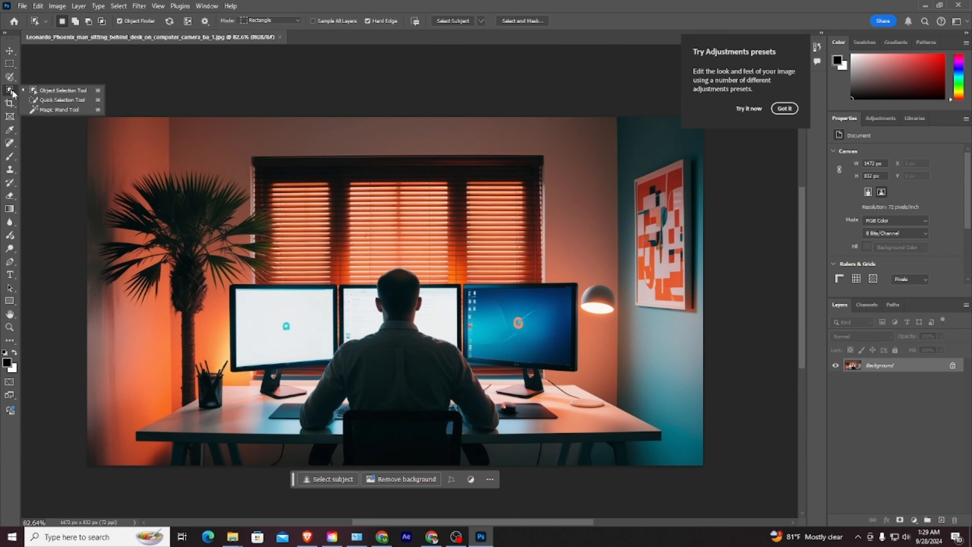
pyautogui.click(67, 97)
pyautogui.moveTo(310, 435)
pyautogui.mouseDown()
pyautogui.moveTo(194, 438)
pyautogui.moveTo(260, 443)
pyautogui.moveTo(281, 421)
pyautogui.mouseUp()
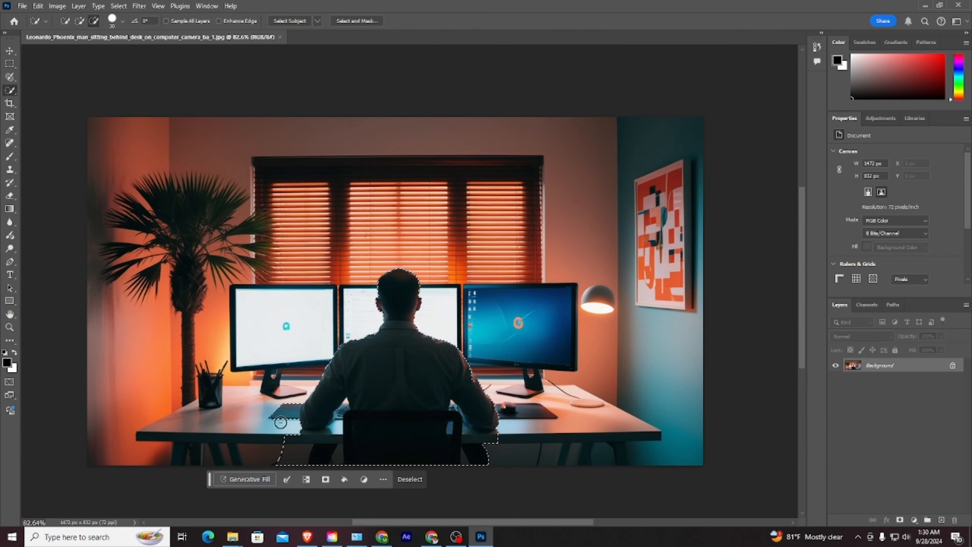
pyautogui.scroll(3, 304, 450)
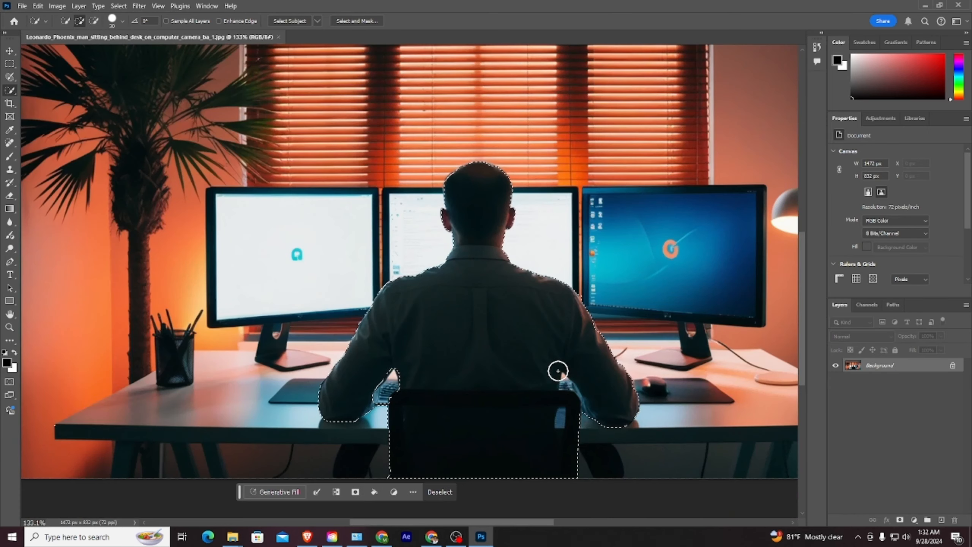
pyautogui.scroll(-3, 499, 346)
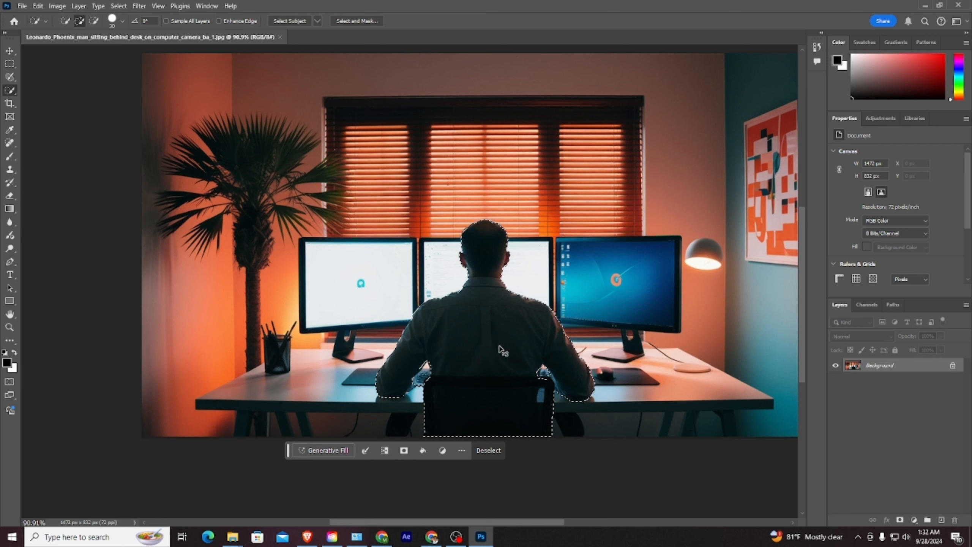
pyautogui.hotkey('ctrl', 'j')
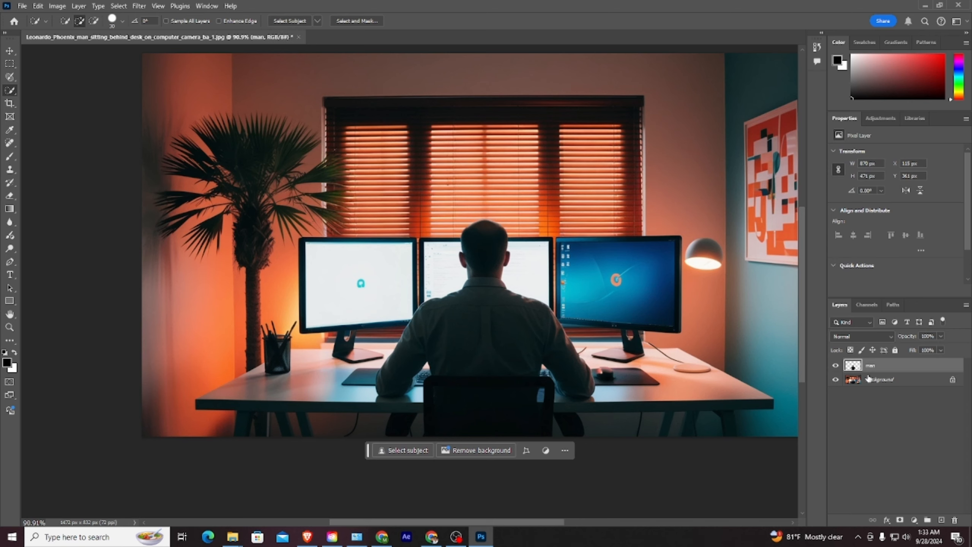
# On the Background layer, load the man layer's outline expanded by 10 pixels and fill it with Generative Fill without a prompt
pyautogui.click(869, 379)
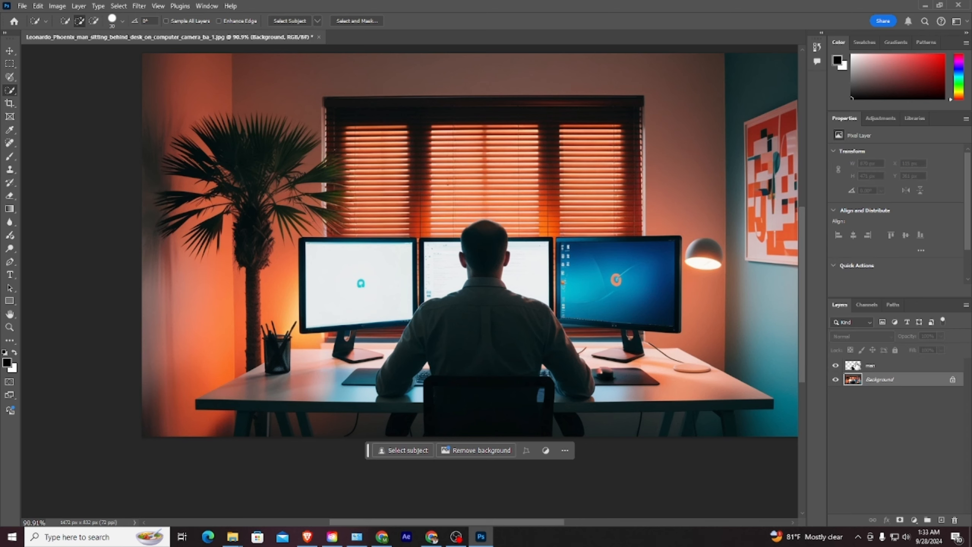
pyautogui.keyDown('ctrl'); pyautogui.click(854, 367); pyautogui.keyUp('ctrl')
pyautogui.click(119, 6)
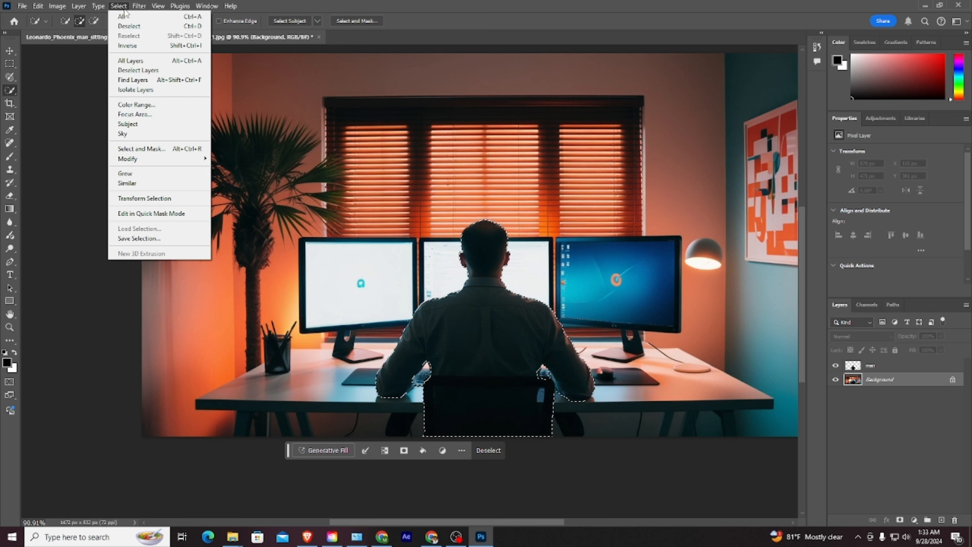
pyautogui.moveTo(151, 161)
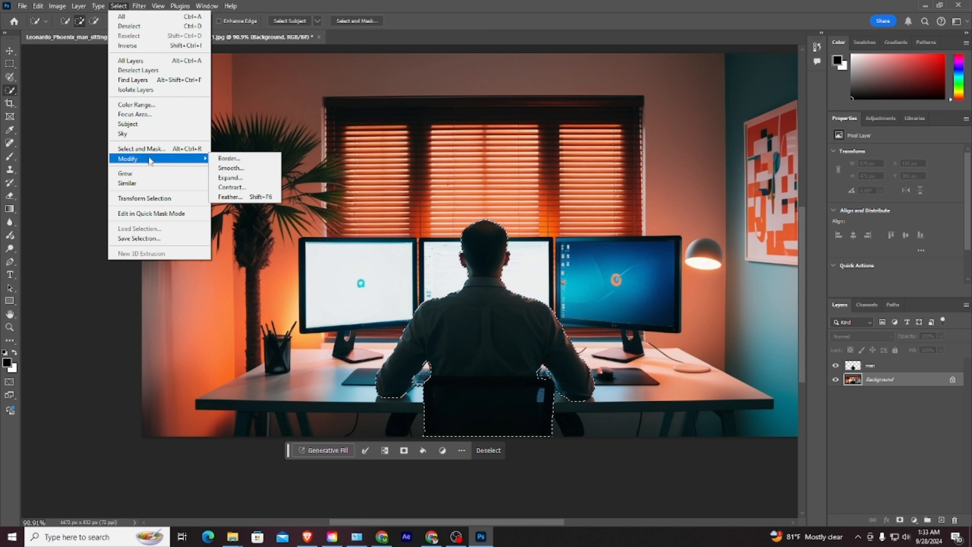
pyautogui.click(231, 177)
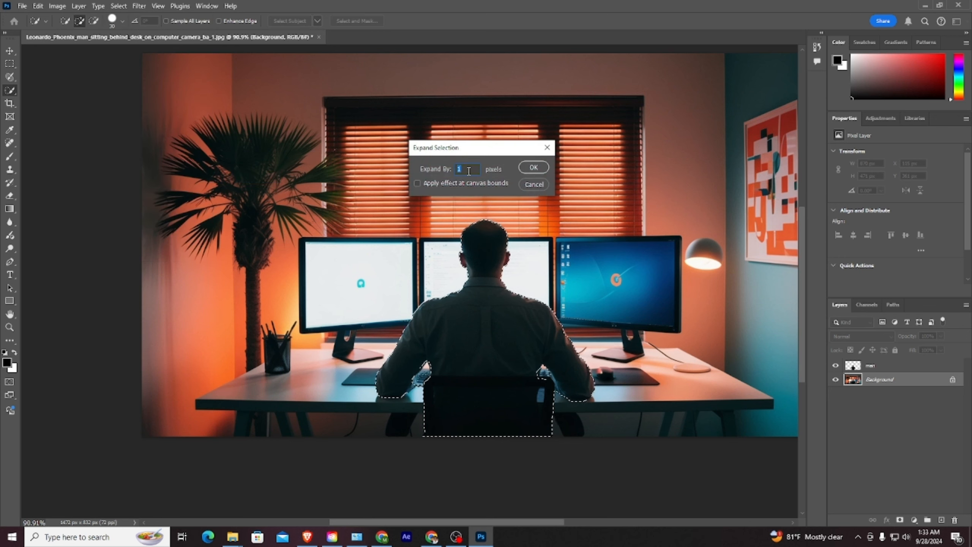
pyautogui.write('10')
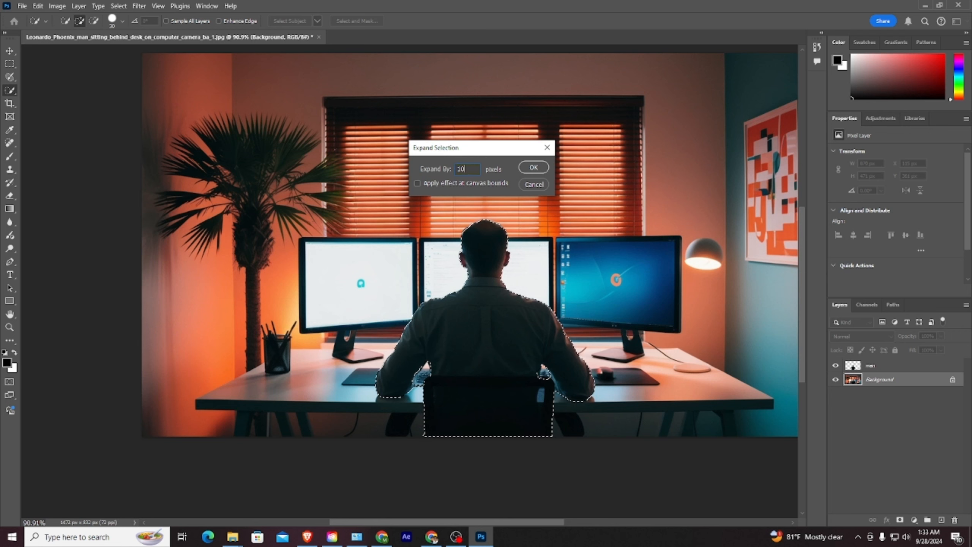
pyautogui.click(526, 166)
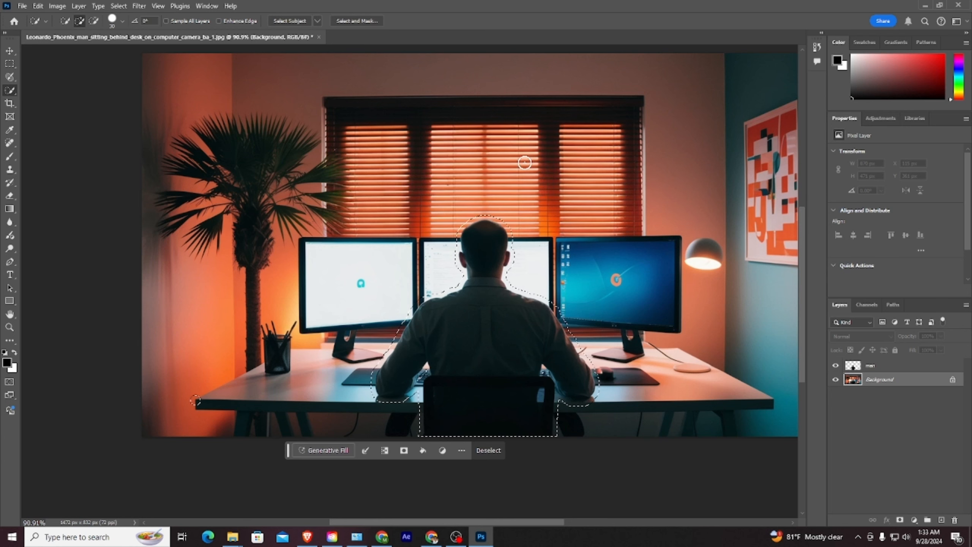
pyautogui.click(324, 450)
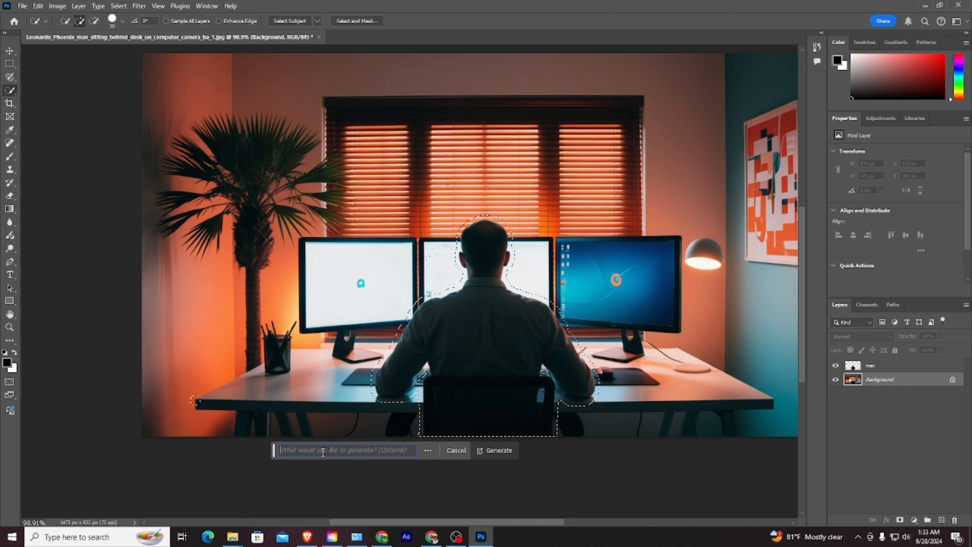
pyautogui.click(499, 451)
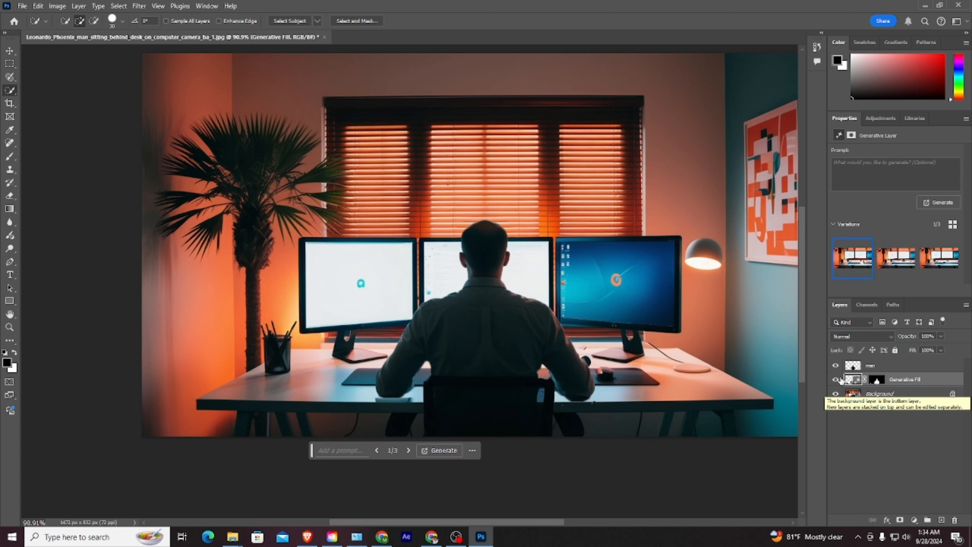
# Hide the man layer, compare the fill variations, and merge the first one into the Background layer
pyautogui.click(836, 366)
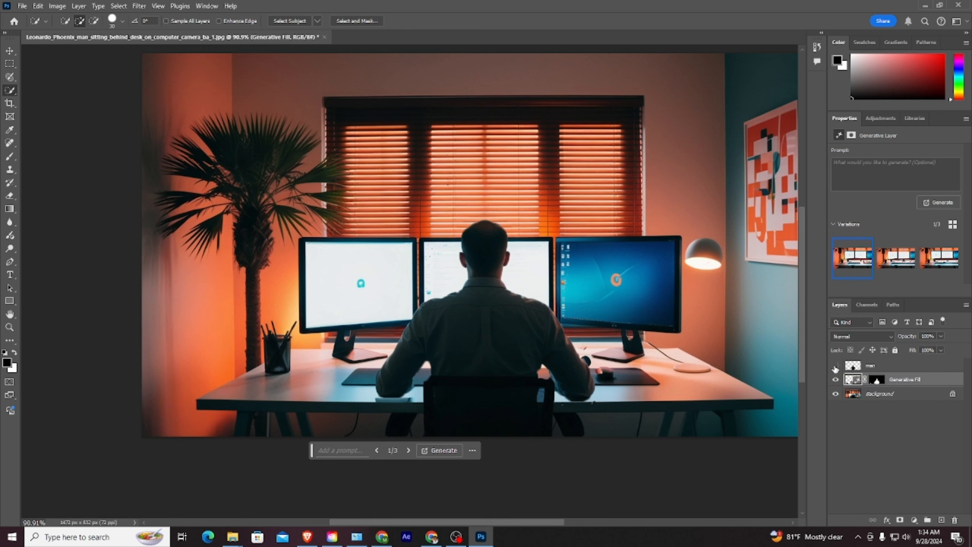
pyautogui.click(408, 453)
pyautogui.click(407, 453)
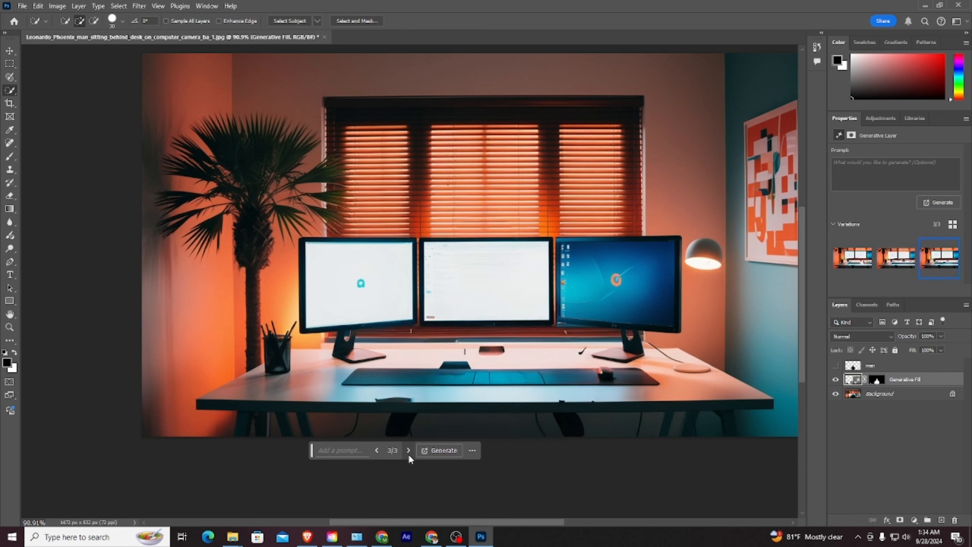
pyautogui.click(375, 450)
pyautogui.click(375, 450)
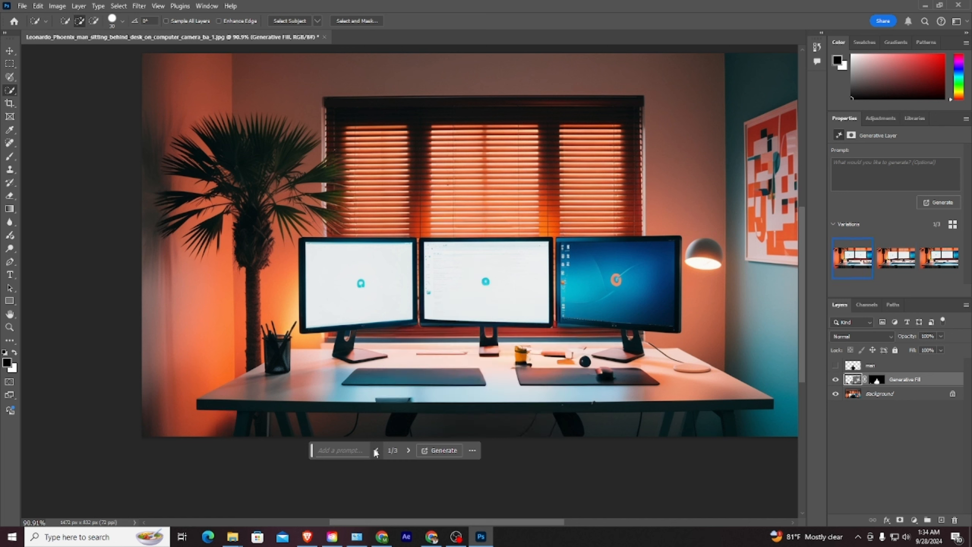
pyautogui.click(900, 395)
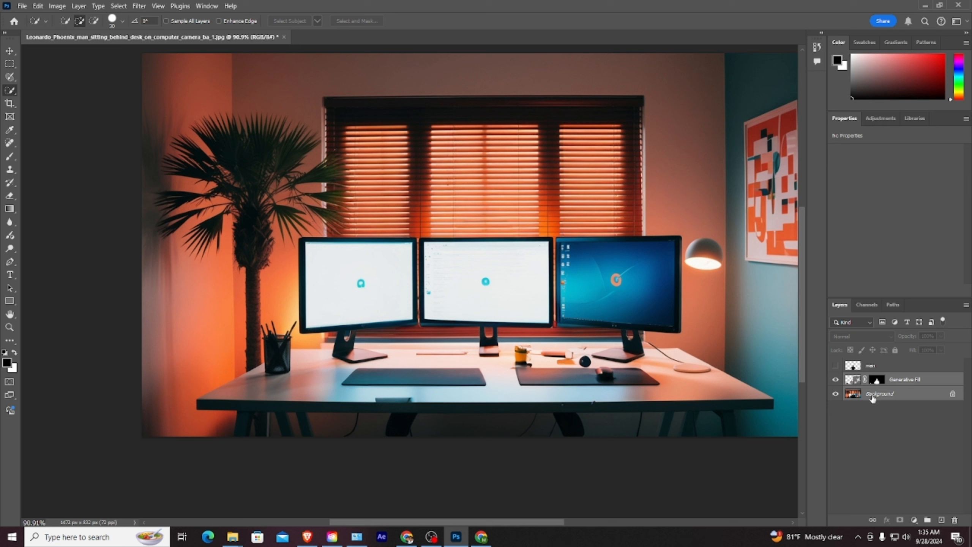
pyautogui.hotkey('ctrl', 'e')
# Select the desk and its three monitors on the Background layer with the Object Selection tool
pyautogui.hotkey('shift', 'w')
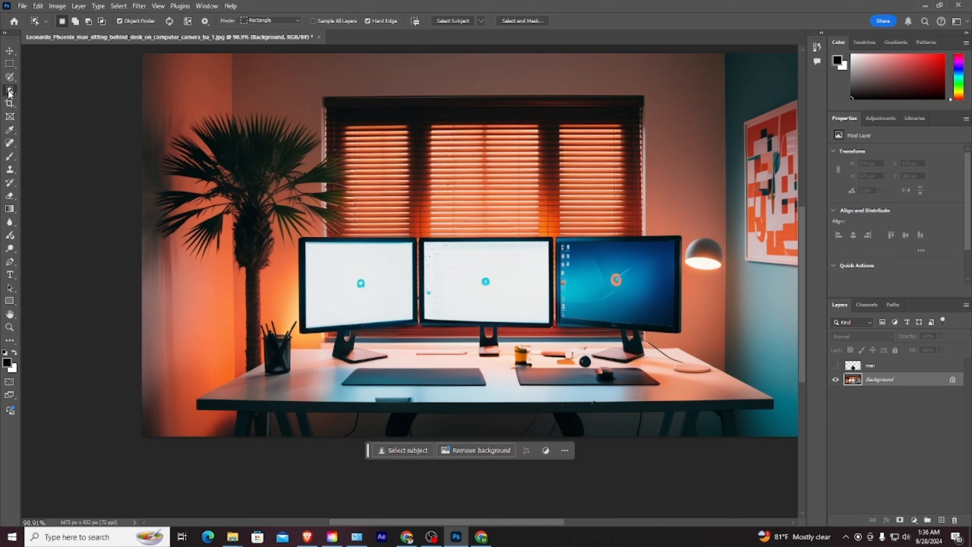
pyautogui.moveTo(161, 231); pyautogui.dragTo(782, 435)
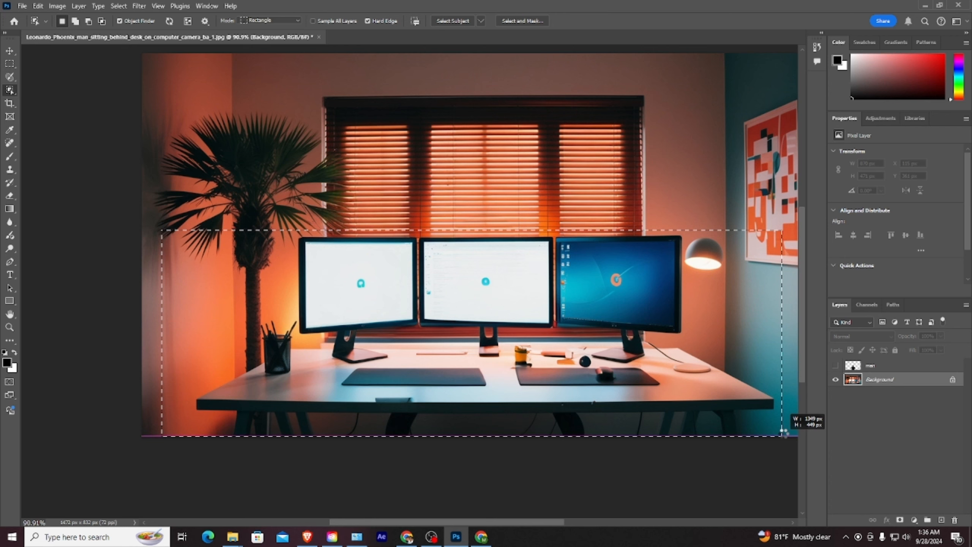
pyautogui.moveTo(784, 434); pyautogui.dragTo(785, 434)
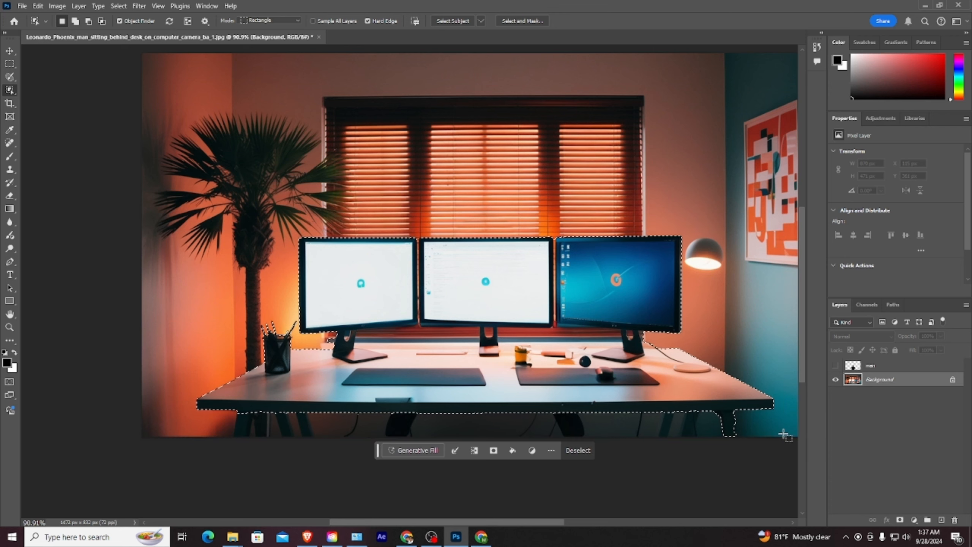
# Refine the desk selection with the Quick Selection tool and Select and Mask to include the legs, and copy it to a new layer
pyautogui.rightClick(9, 90)
pyautogui.click(42, 100)
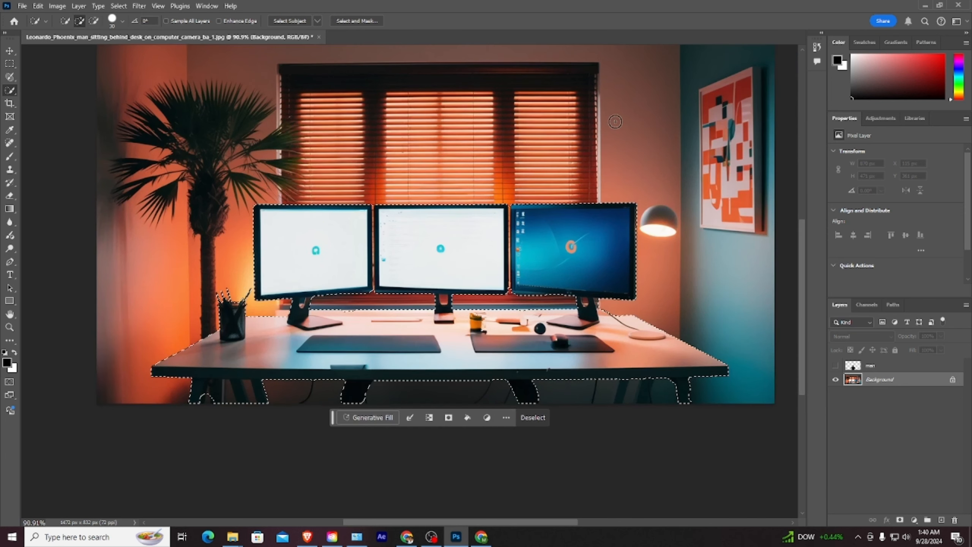
pyautogui.click(352, 21)
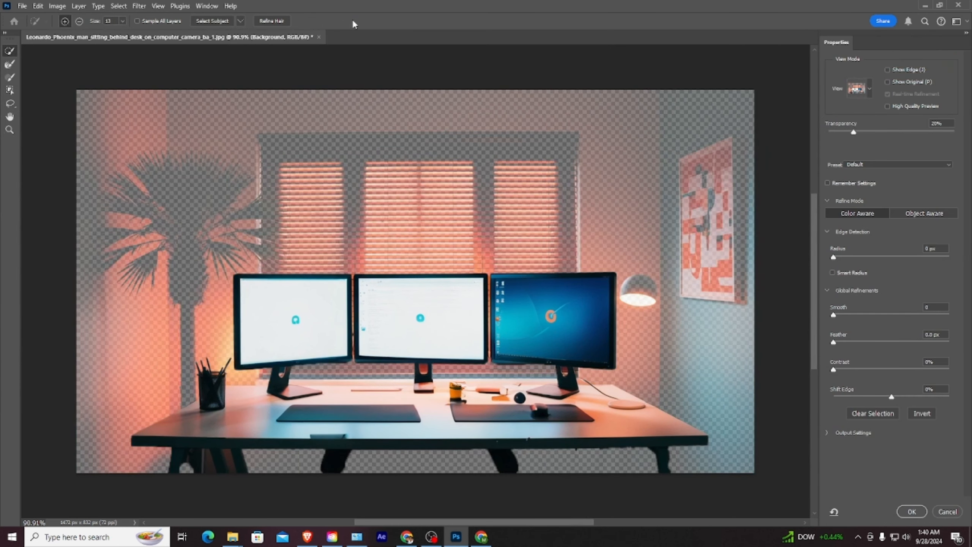
pyautogui.click(915, 512)
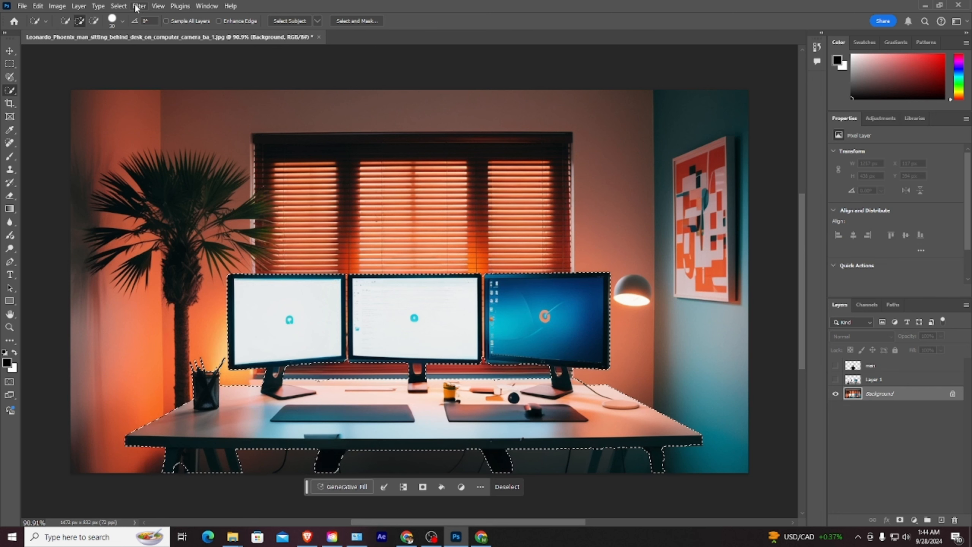
# Expand the desk selection by 10 pixels and fill it on the Background layer with Generative Fill without a prompt
pyautogui.click(118, 6)
pyautogui.moveTo(151, 161)
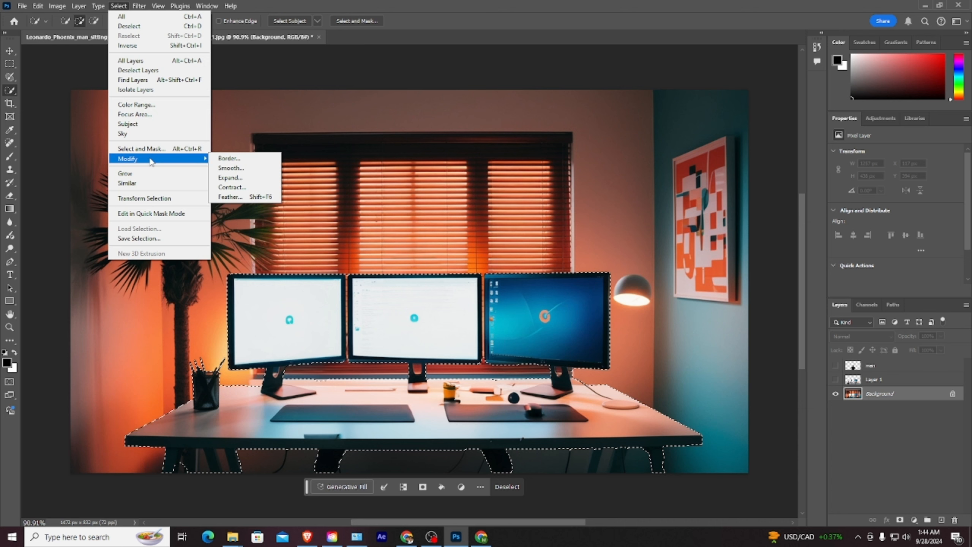
pyautogui.click(233, 178)
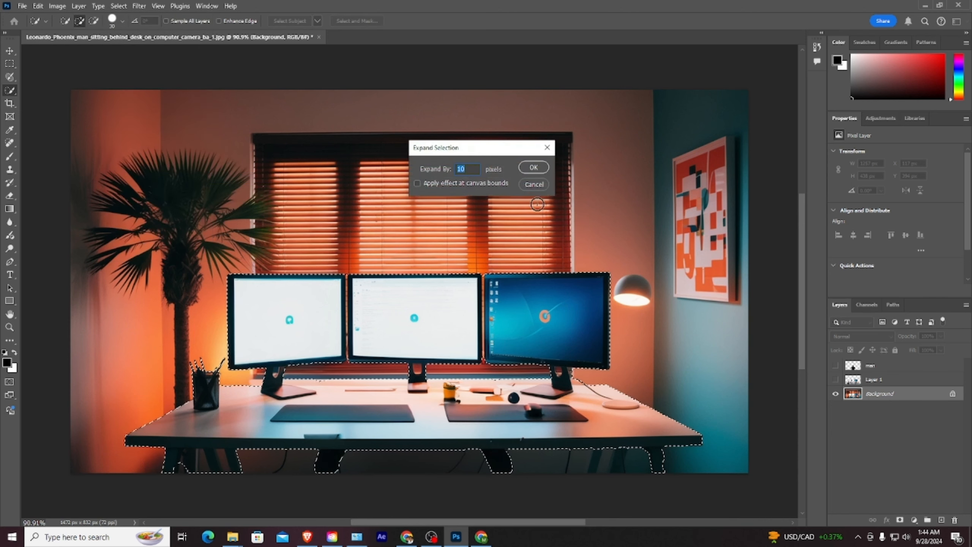
pyautogui.click(532, 168)
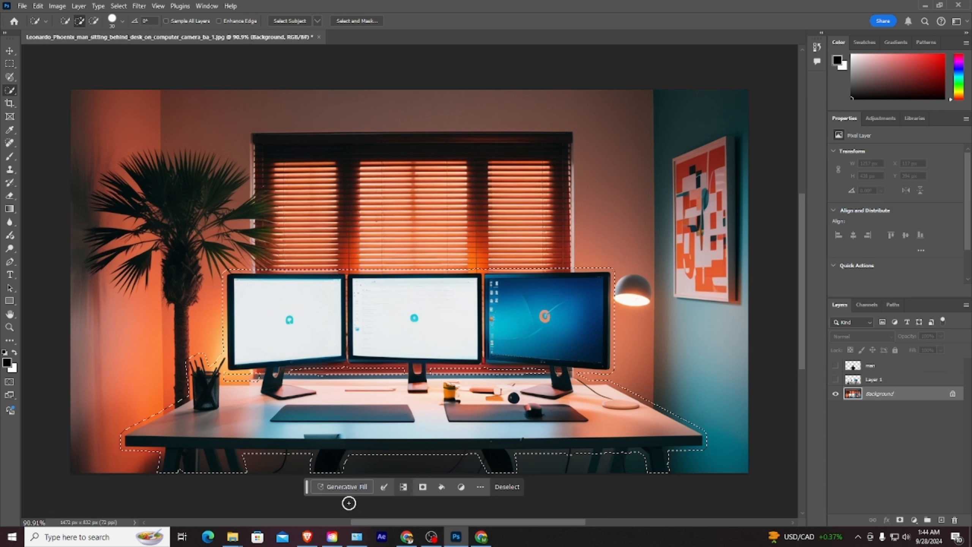
pyautogui.click(337, 490)
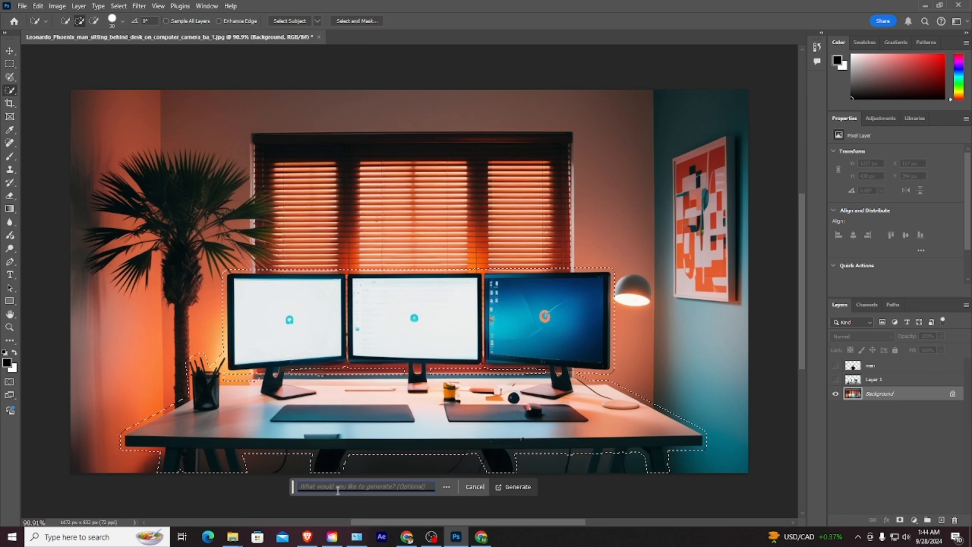
pyautogui.click(515, 486)
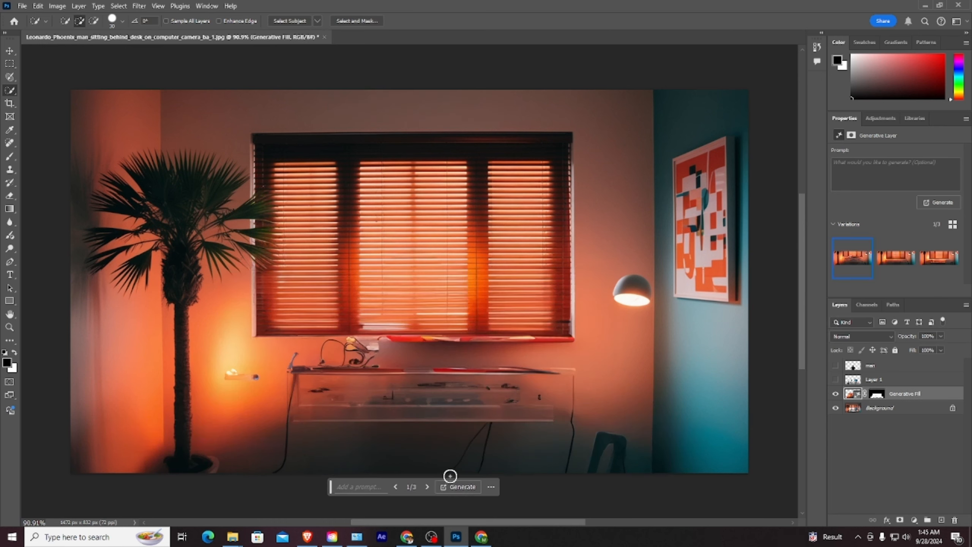
# Choose the second fill variation of the empty room and merge it into the Background layer
pyautogui.click(428, 487)
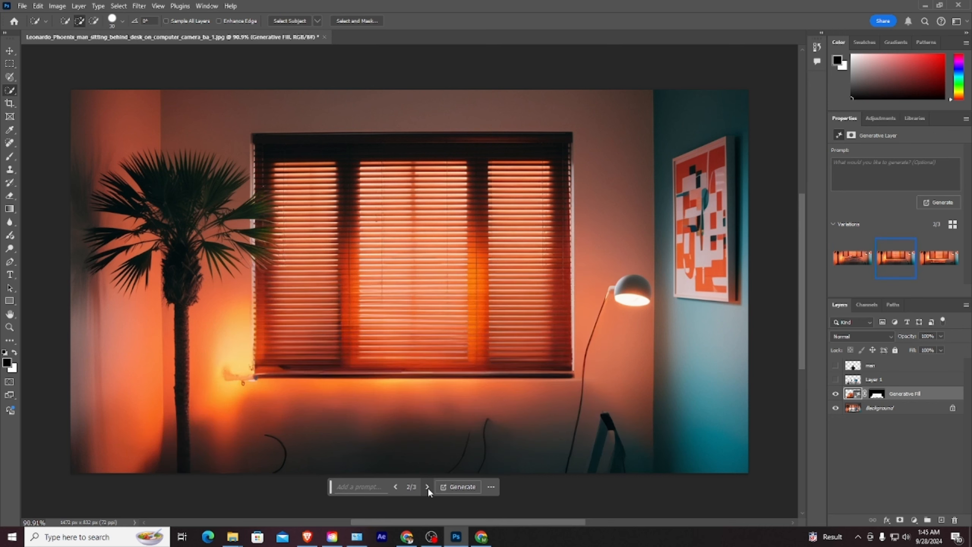
pyautogui.click(898, 411)
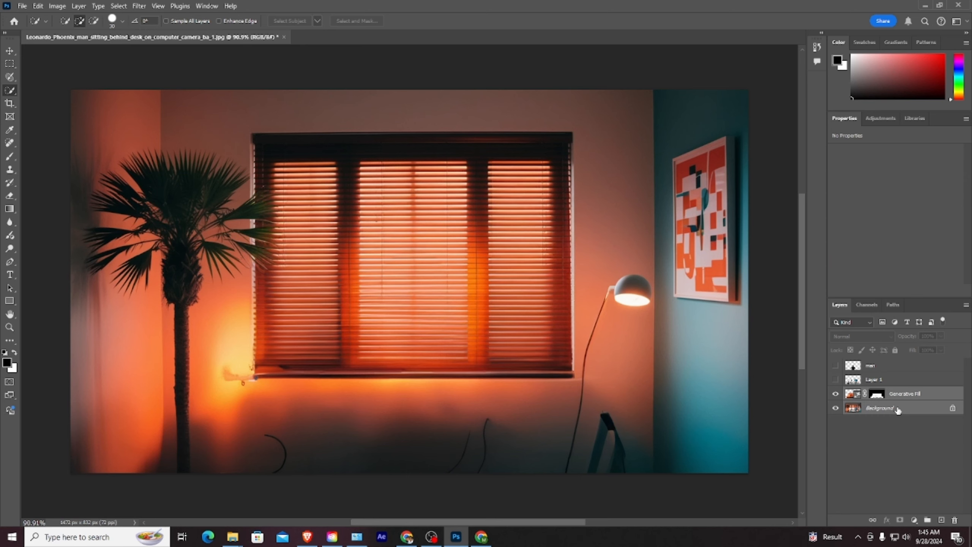
pyautogui.hotkey('ctrl', 'e')
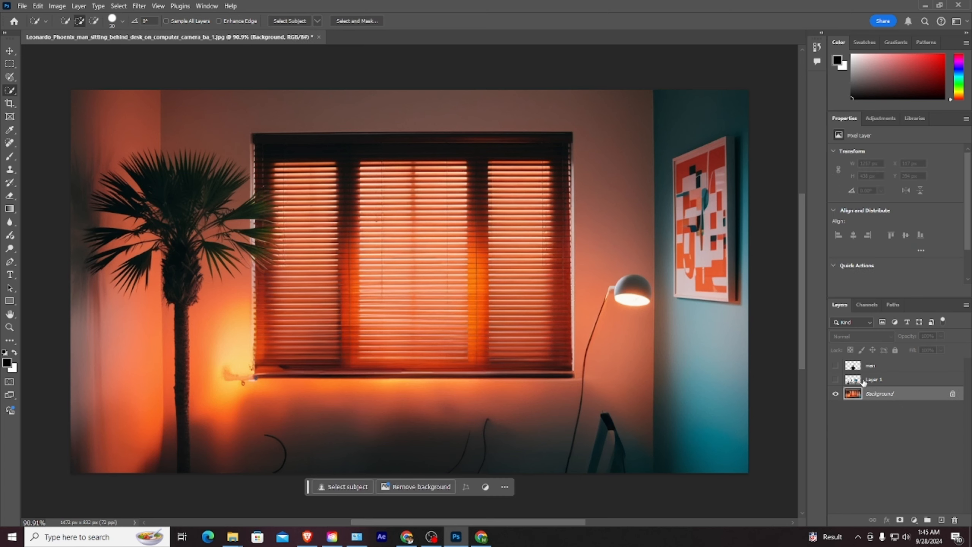
# Rename the Background layer as BG and the desk cutout layer as Desk
pyautogui.doubleClick(870, 396)
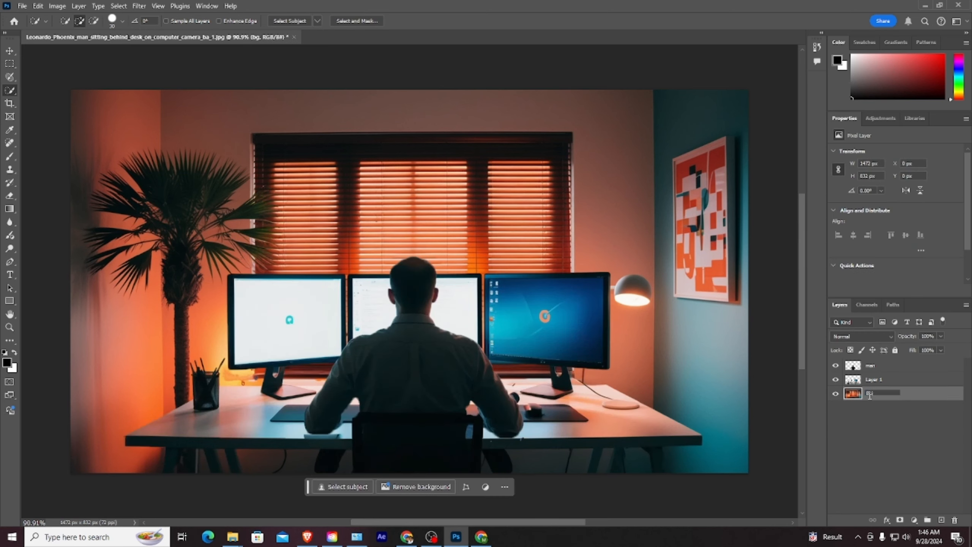
pyautogui.write('BG')
pyautogui.doubleClick(872, 378)
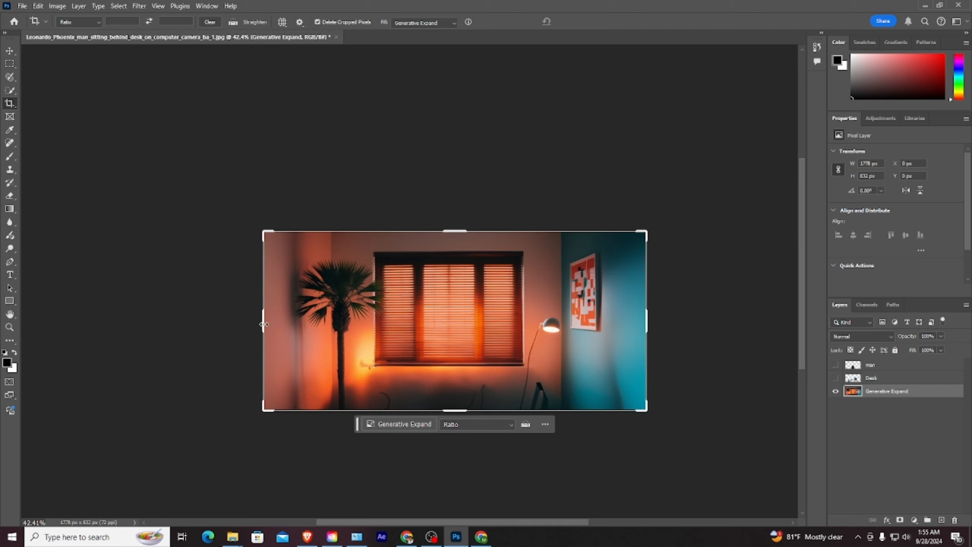
# Extend the canvas leftward to about 2786 px wide with Generative Expand, using no prompt, and choose the third variation
pyautogui.moveTo(264, 324); pyautogui.dragTo(155, 325)
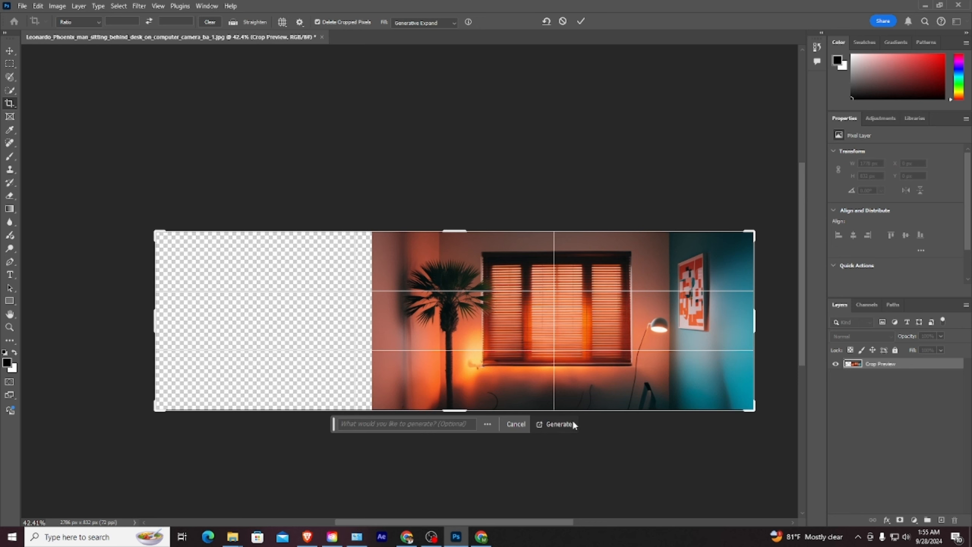
pyautogui.click(565, 425)
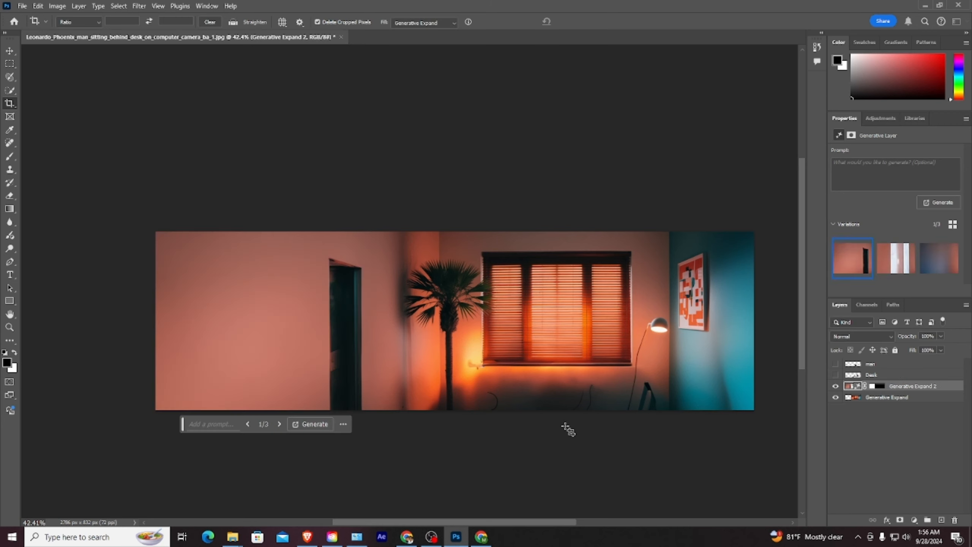
pyautogui.click(277, 425)
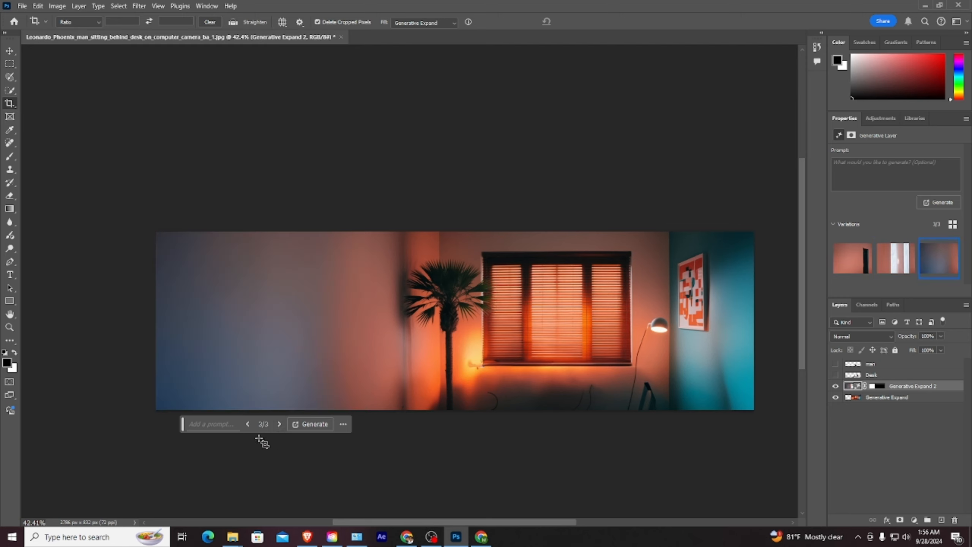
# Merge the two Generative Expand layers into one and make the Desk and man layers visible again
pyautogui.click(909, 398)
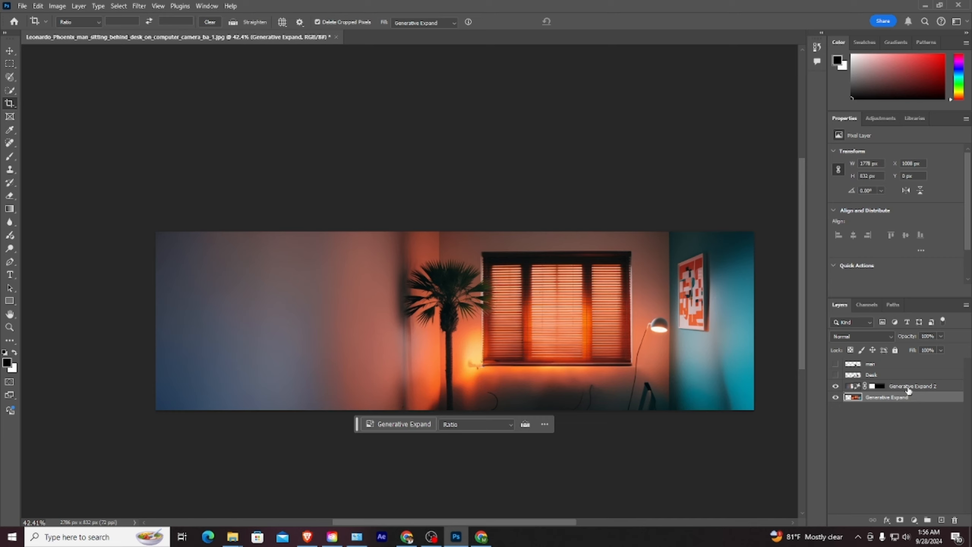
pyautogui.keyDown('shift'); pyautogui.click(910, 386); pyautogui.keyUp('shift')
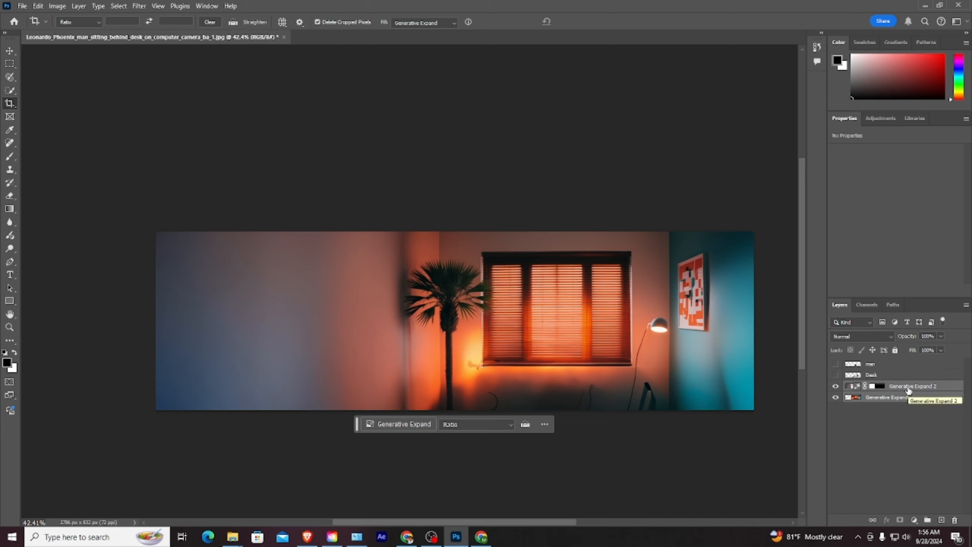
pyautogui.hotkey('ctrl', 'e')
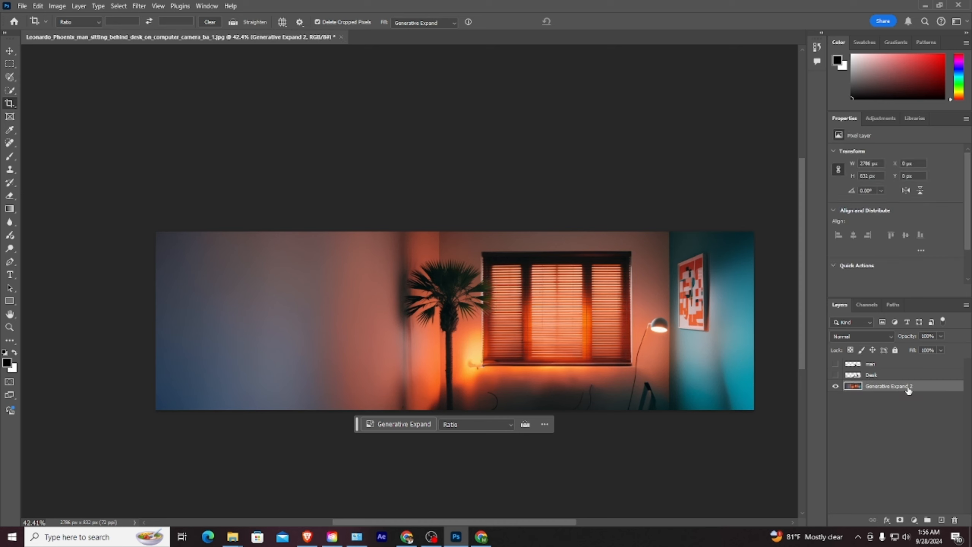
pyautogui.click(836, 375)
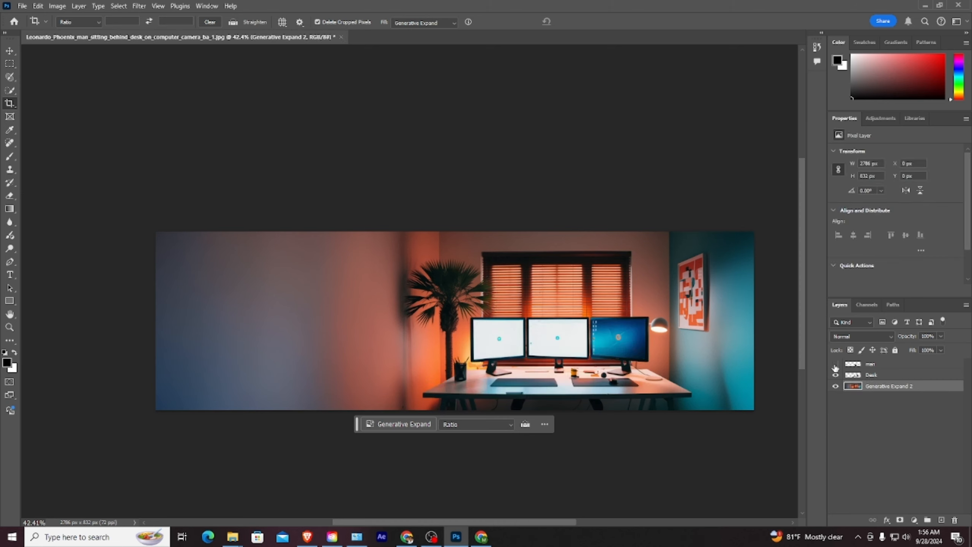
pyautogui.click(836, 364)
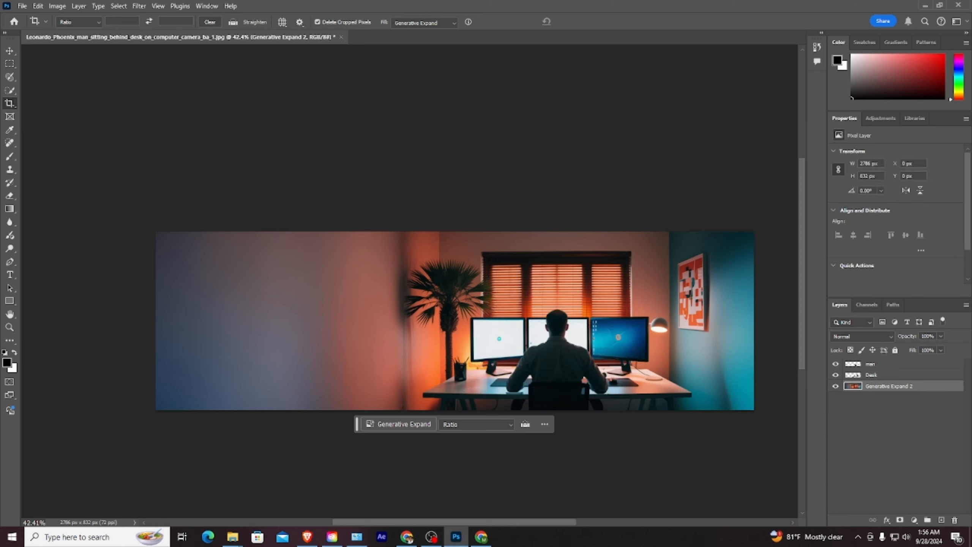
# Save the layered image in Downloads as a Photoshop file named iman desk ai expanded
pyautogui.click(22, 7)
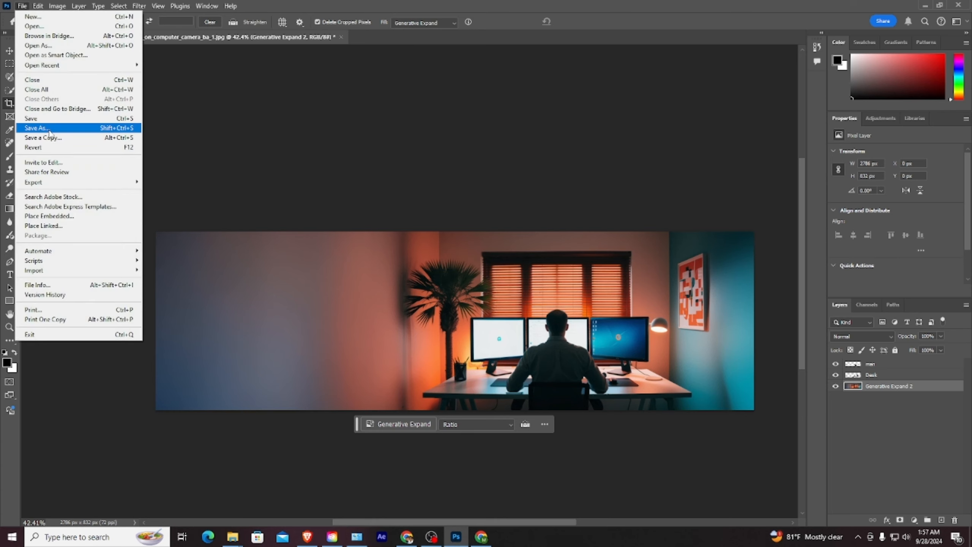
pyautogui.click(50, 132)
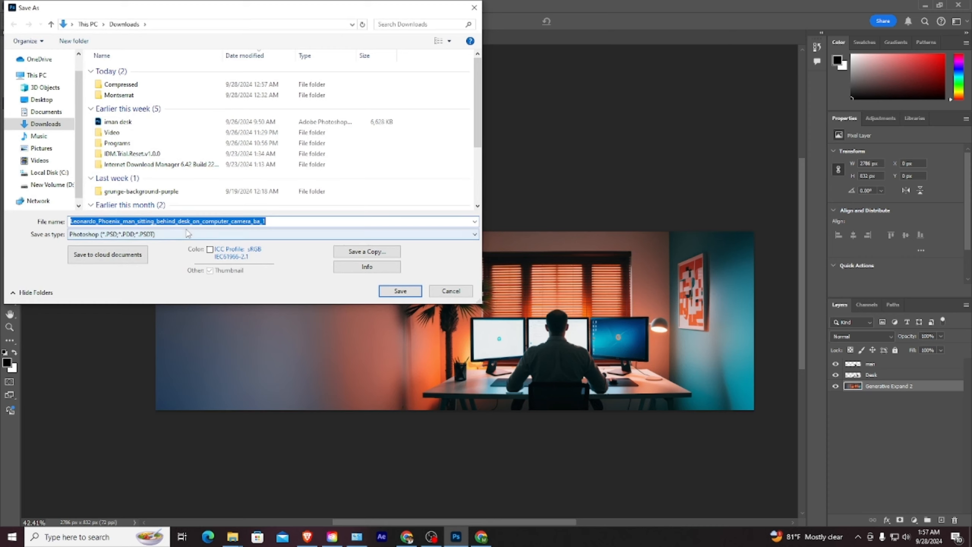
pyautogui.click(188, 234)
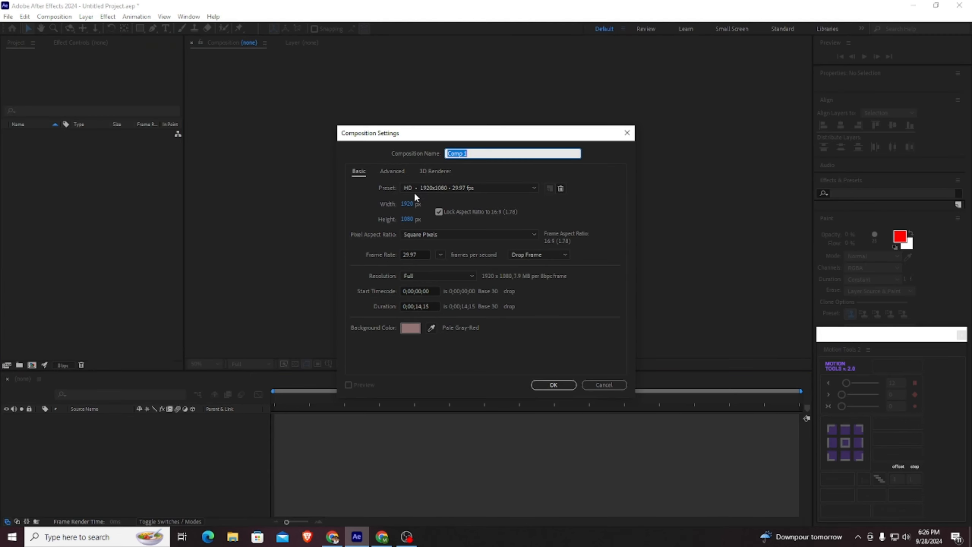
# In After Effects, create a 1920x1080, 29.97 fps composition named "iman ai extanded image animation" with a duration of 0;00;14;15
pyautogui.write('iman ai extanded image animation')
pyautogui.click(433, 307)
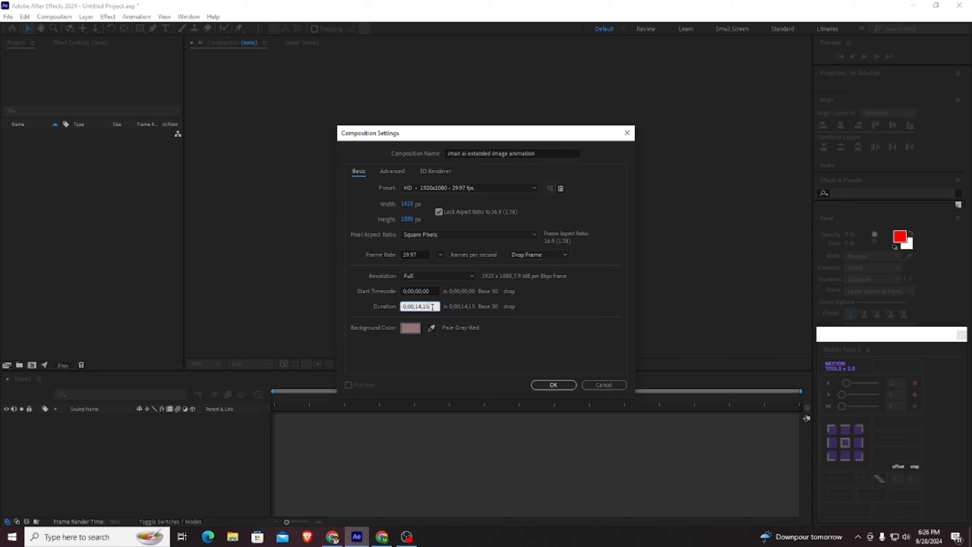
pyautogui.click(555, 385)
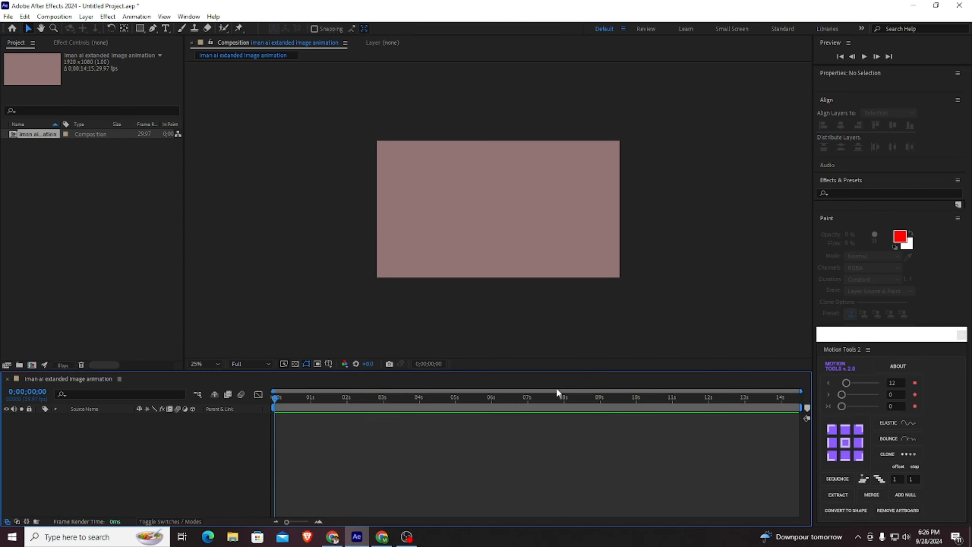
# Import iman desk ai expanded.psd as Composition - Retain Layer Sizes with editable layer styles
pyautogui.doubleClick(78, 169)
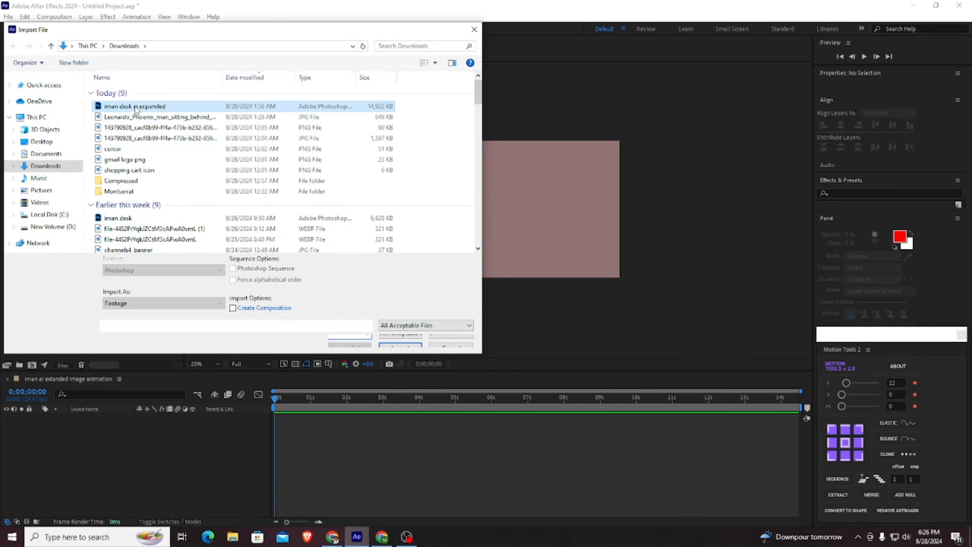
pyautogui.click(136, 109)
pyautogui.click(398, 345)
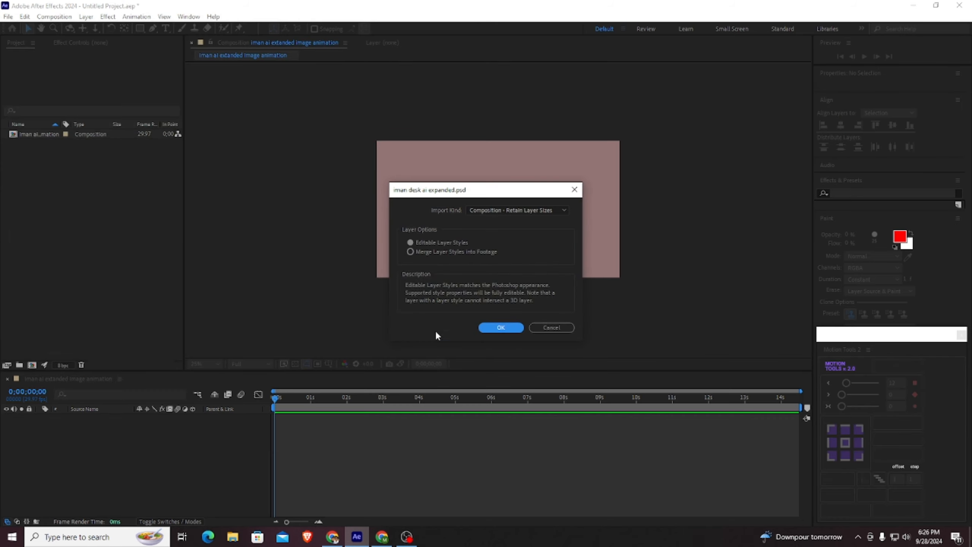
pyautogui.click(518, 210)
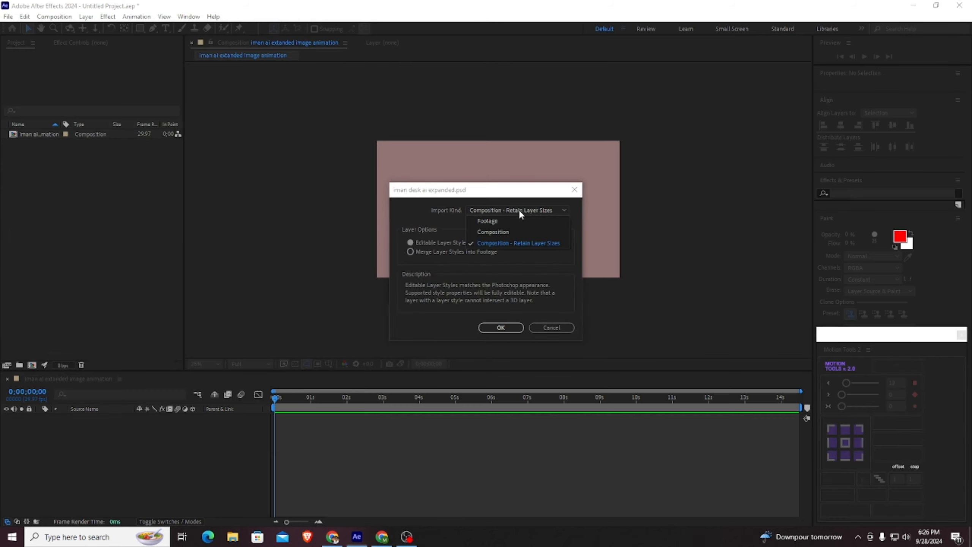
pyautogui.click(503, 243)
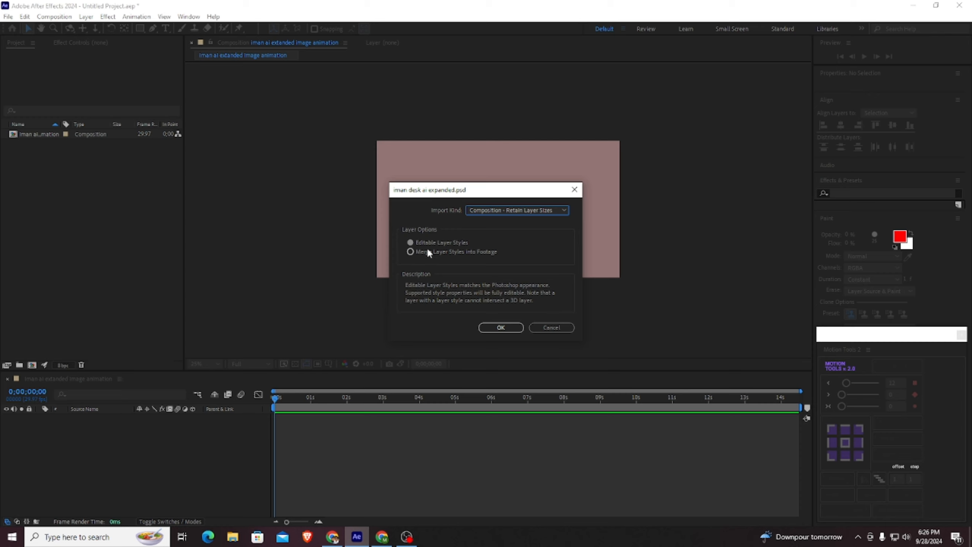
pyautogui.click(498, 327)
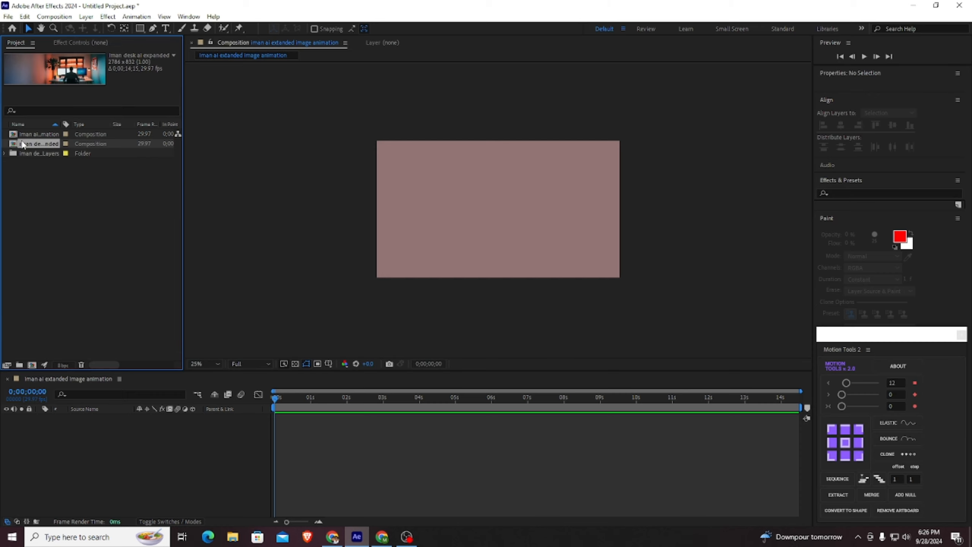
# Add the three imported PSD layers to the composition, stacked with the man on top, then the desk, then the background
pyautogui.click(5, 153)
pyautogui.moveTo(46, 202); pyautogui.dragTo(84, 416)
pyautogui.click(85, 434)
pyautogui.click(124, 443)
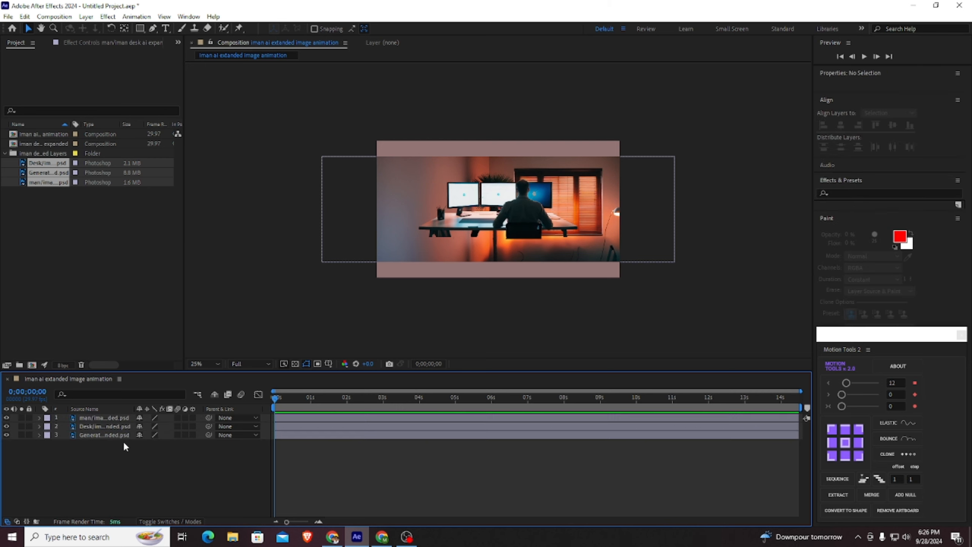
# Save the project as iman ai animation
pyautogui.hotkey('ctrl', 's')
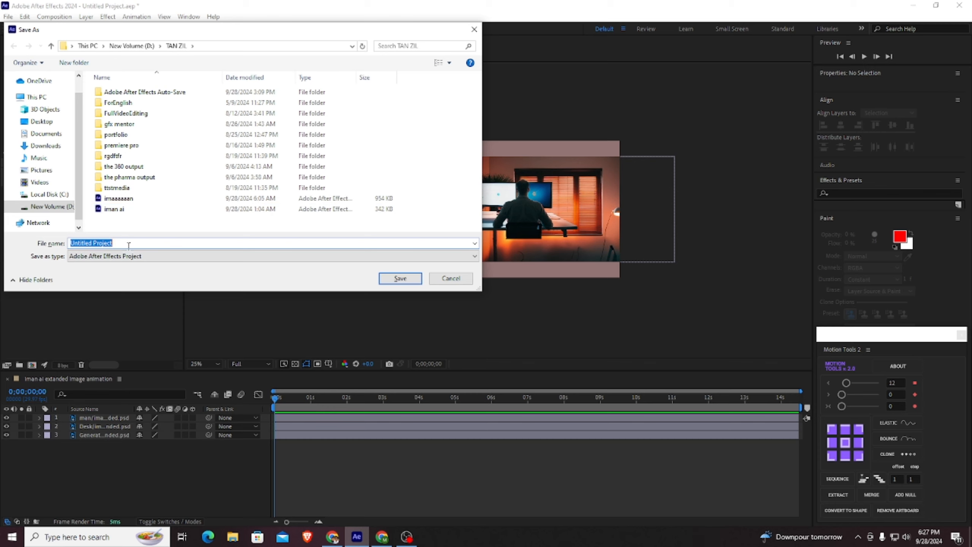
pyautogui.write('iman ai animation')
pyautogui.click(391, 279)
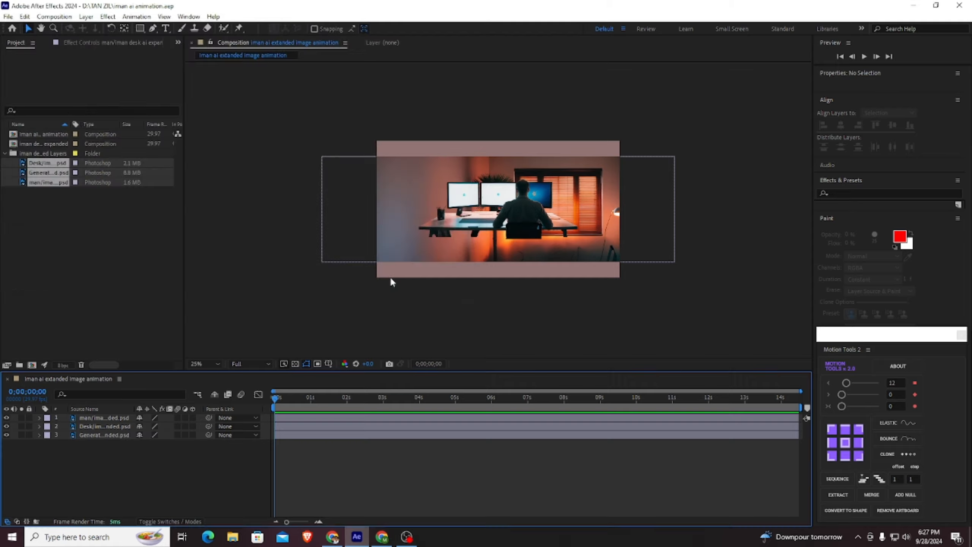
# Scale the background layer to 140% and move it to position 227, 549 so the window room fills the frame
pyautogui.click(104, 435)
pyautogui.press('p')
pyautogui.hotkey('shift', 's')
pyautogui.click(152, 453)
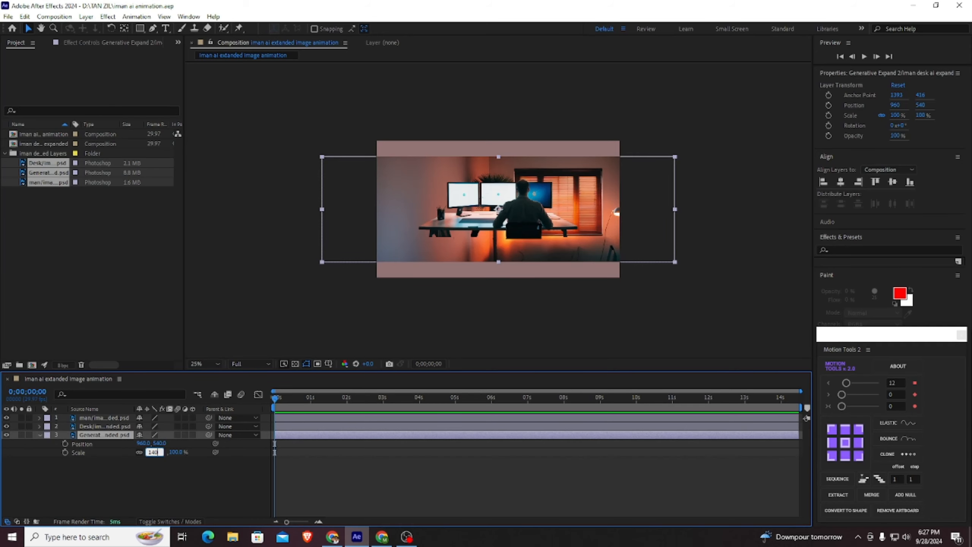
pyautogui.write('140')
pyautogui.press('Return')
pyautogui.moveTo(160, 443); pyautogui.dragTo(16, 447)
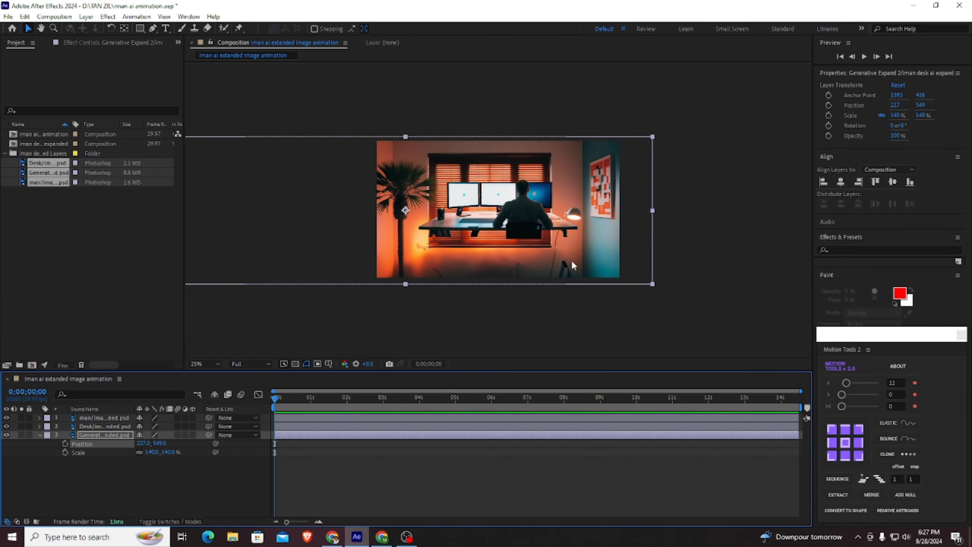
# Scale the Desk layer to 140% and move it down to position 888, 816
pyautogui.click(153, 425)
pyautogui.press('p')
pyautogui.hotkey('shift', 's')
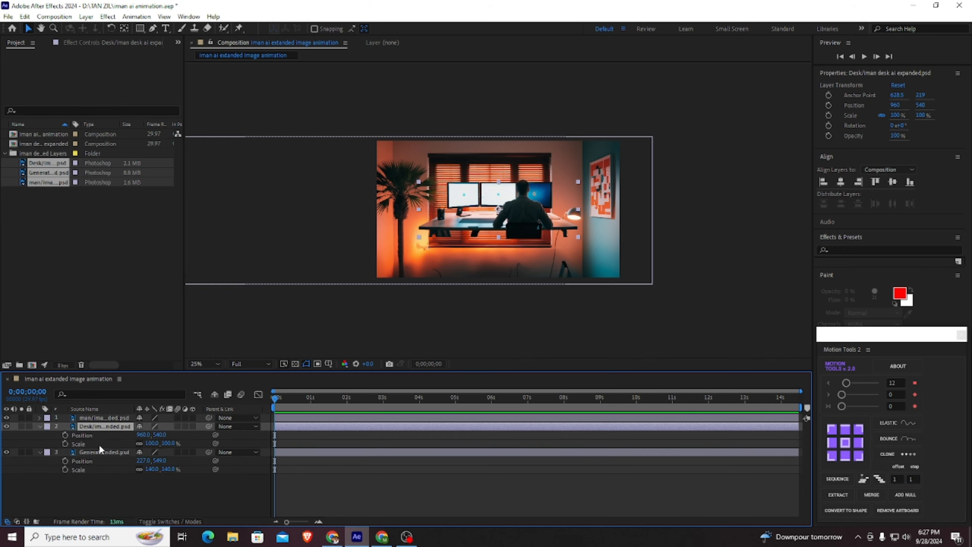
pyautogui.click(152, 443)
pyautogui.write('140')
pyautogui.press('Return')
pyautogui.moveTo(495, 204); pyautogui.dragTo(484, 239)
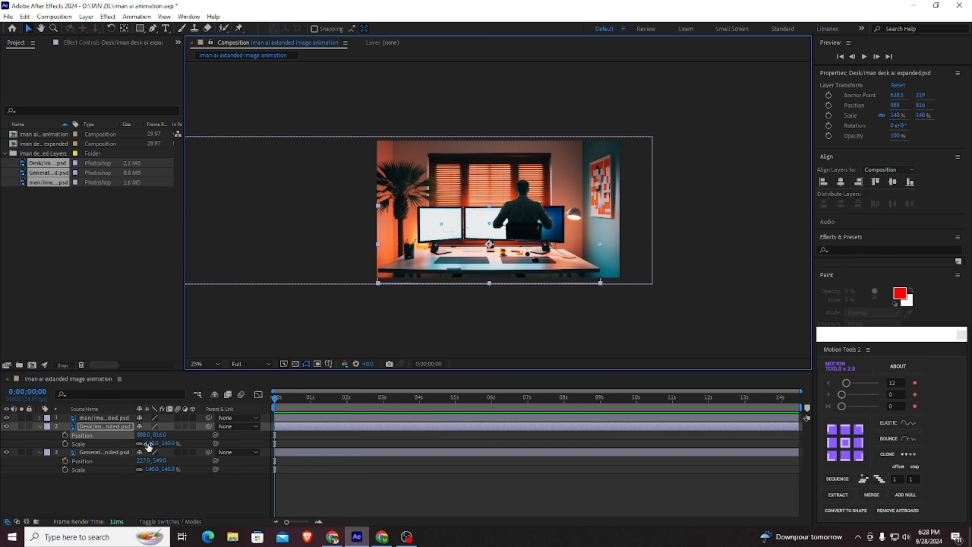
# Scale the man layer to 140% and move it to position 600, 804, in front of the middle monitor
pyautogui.click(117, 418)
pyautogui.press('p')
pyautogui.hotkey('shift', 's')
pyautogui.click(148, 435)
pyautogui.write('1400')
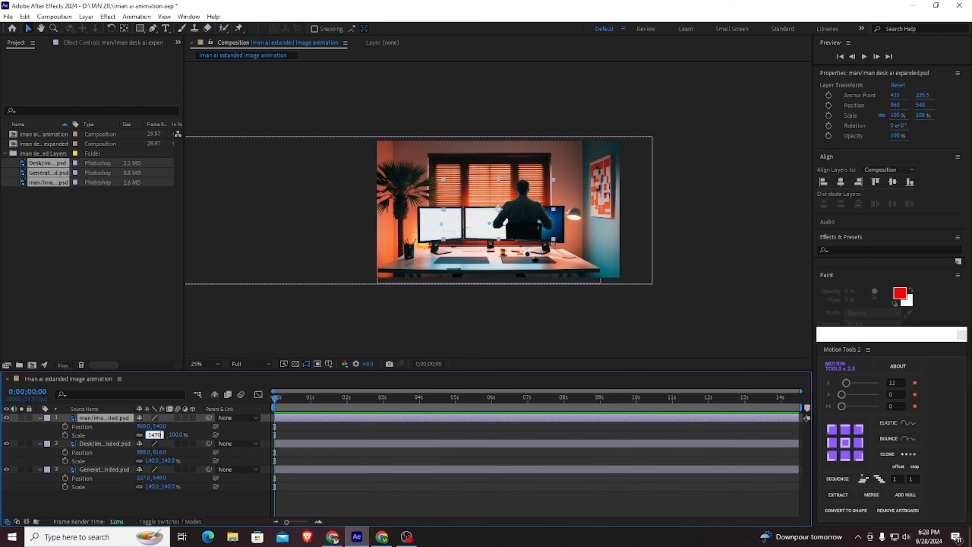
pyautogui.press('Return')
pyautogui.click(155, 436)
pyautogui.write('140')
pyautogui.press('Return')
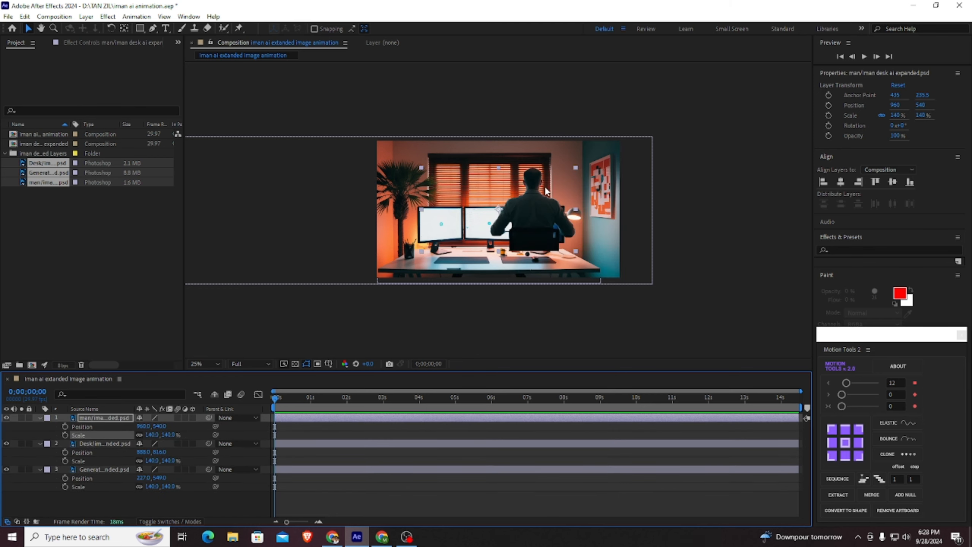
pyautogui.moveTo(537, 208); pyautogui.dragTo(488, 239)
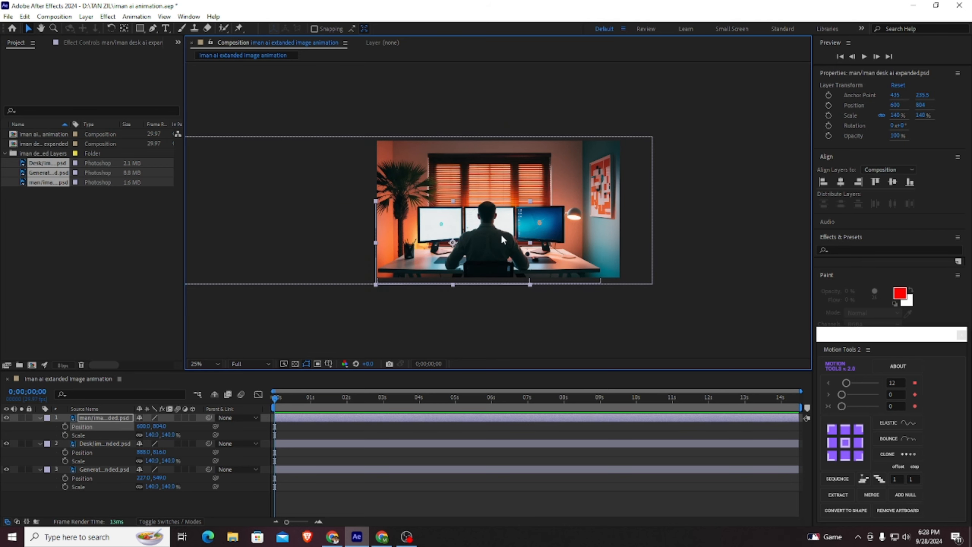
pyautogui.scroll(2, 500, 233)
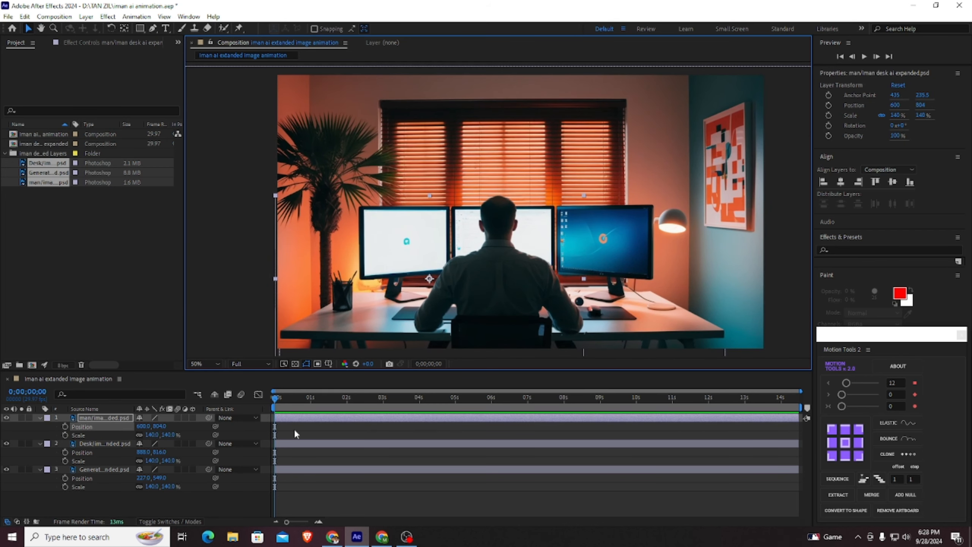
# Collapse the layer properties, make all three image layers 3D and add a new camera to the composition
pyautogui.click(40, 417)
pyautogui.click(39, 427)
pyautogui.click(39, 435)
pyautogui.rightClick(128, 448)
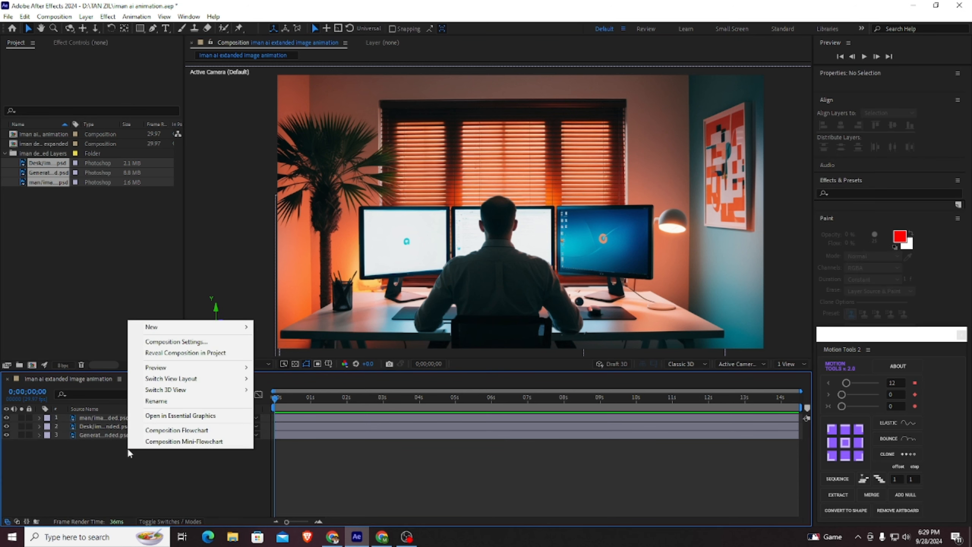
pyautogui.moveTo(230, 327)
pyautogui.click(282, 376)
pyautogui.click(581, 377)
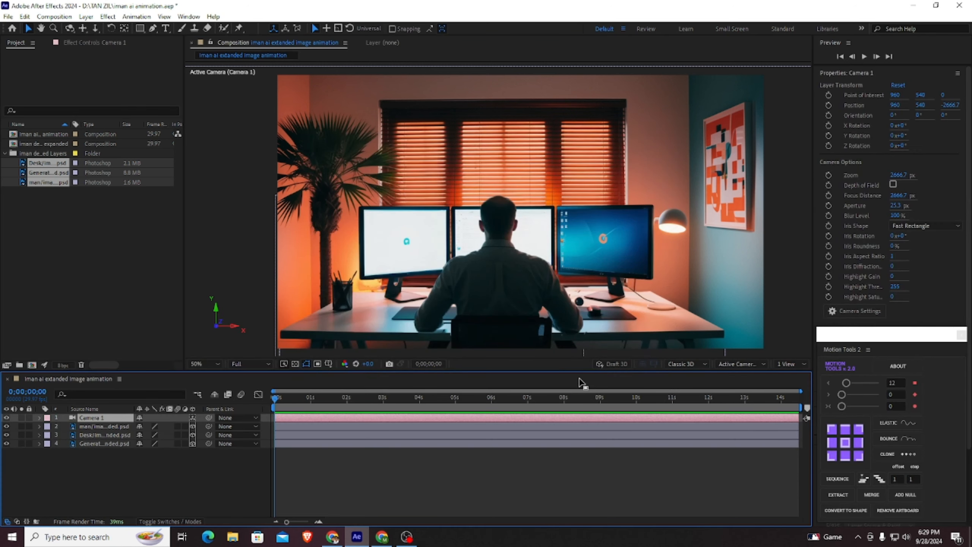
# Split the composition viewer into 2 Views and set the left one to Custom View 2
pyautogui.click(792, 364)
pyautogui.click(799, 384)
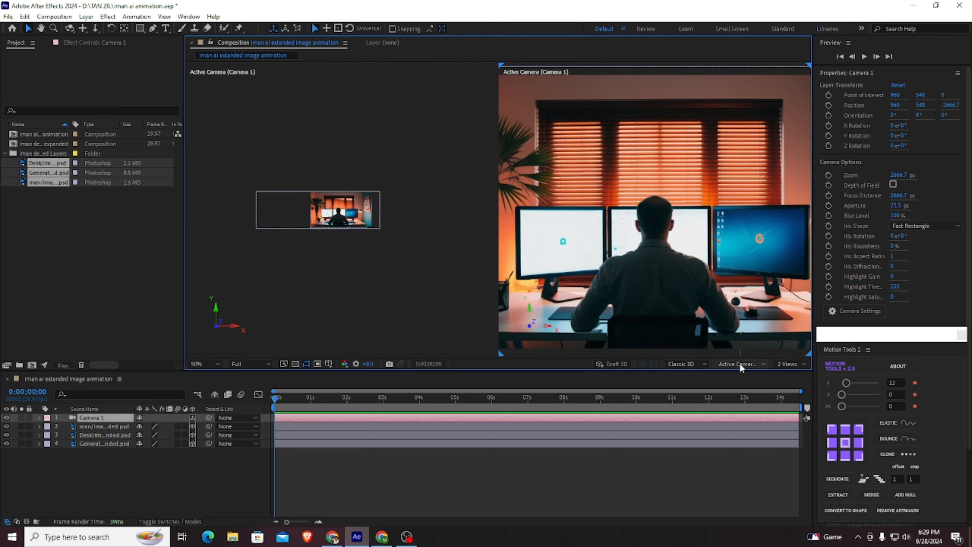
pyautogui.click(636, 154)
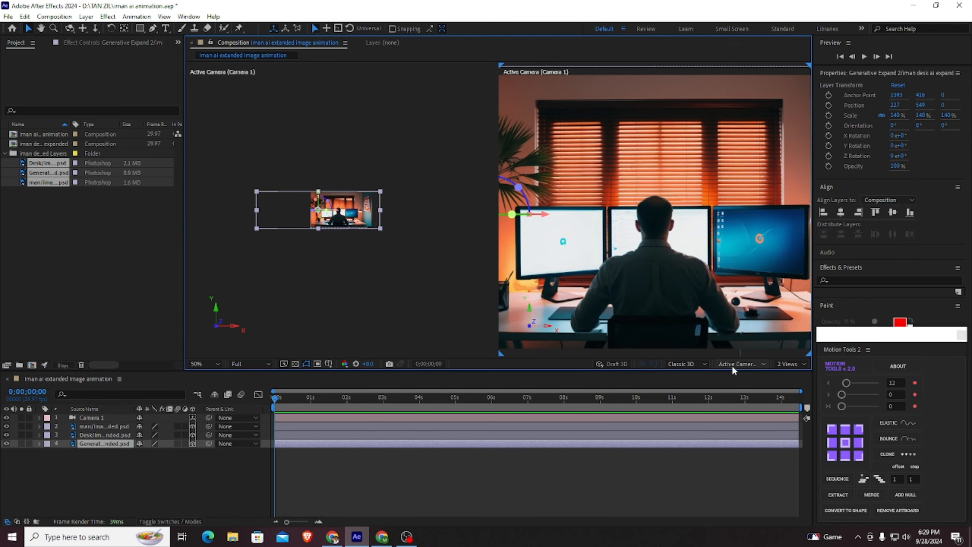
pyautogui.click(309, 156)
pyautogui.click(743, 363)
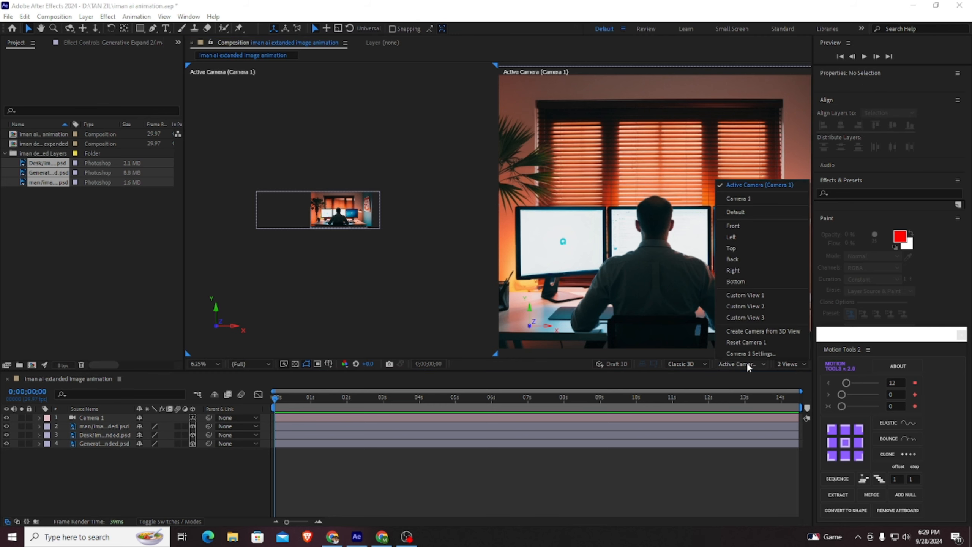
pyautogui.click(744, 306)
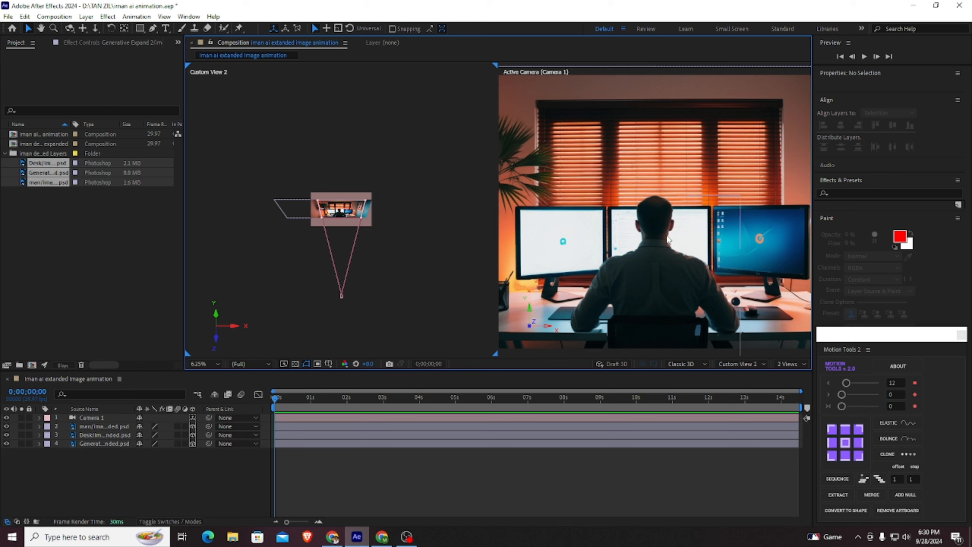
# Move the camera sideways in the custom view to position -544.7, 540, -2666.7, so it frames the empty wall beside the palm
pyautogui.click(342, 297)
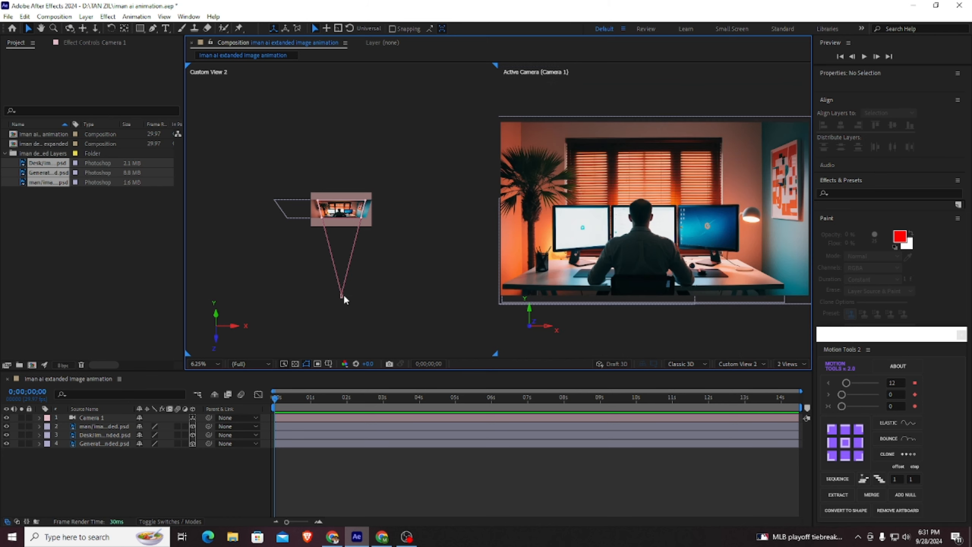
pyautogui.moveTo(341, 297); pyautogui.dragTo(280, 292)
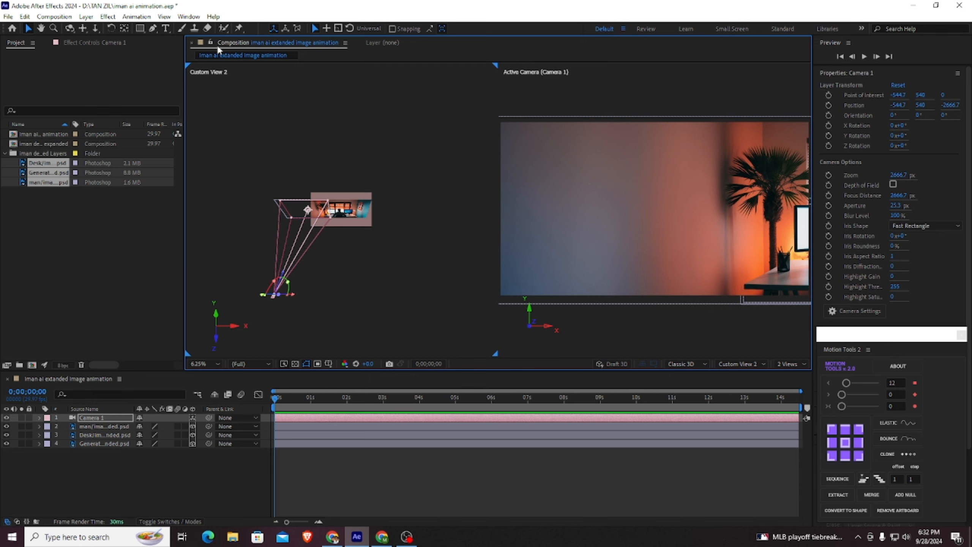
# Draw a rectangle about 753 by 277 px with no fill and a blue stroke on the empty wall
pyautogui.moveTo(140, 28)
pyautogui.mouseDown()
pyautogui.moveTo(163, 40)
pyautogui.moveTo(164, 74)
pyautogui.mouseUp()
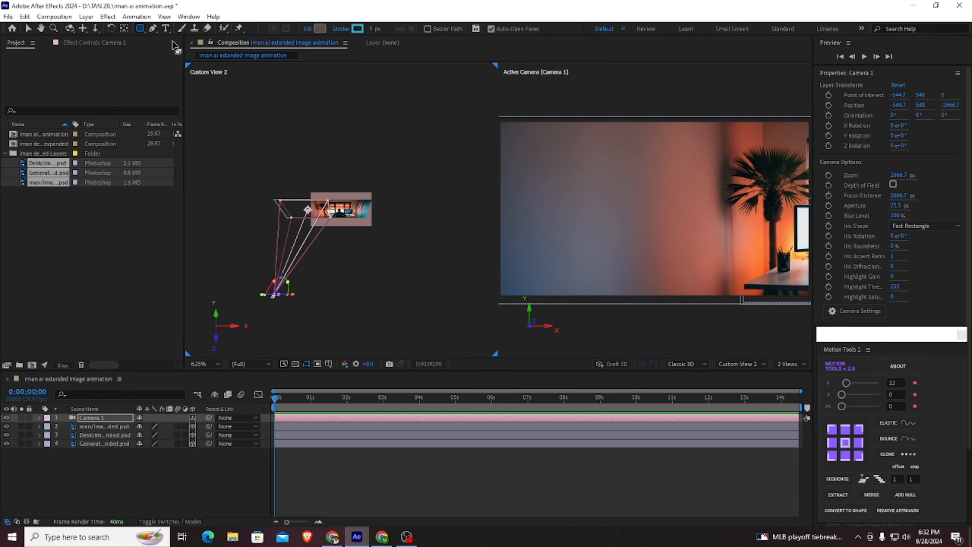
pyautogui.click(319, 29)
pyautogui.click(608, 187)
pyautogui.click(308, 30)
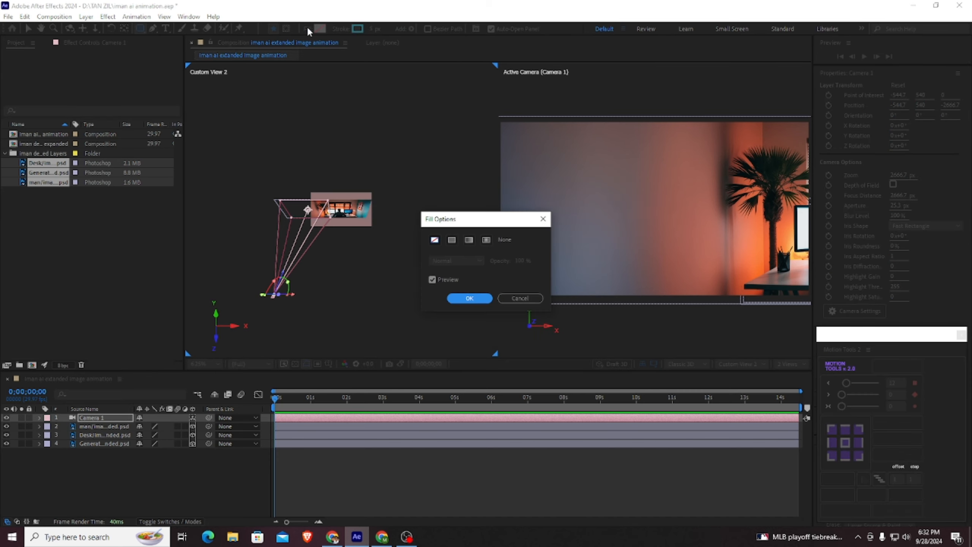
pyautogui.click(461, 299)
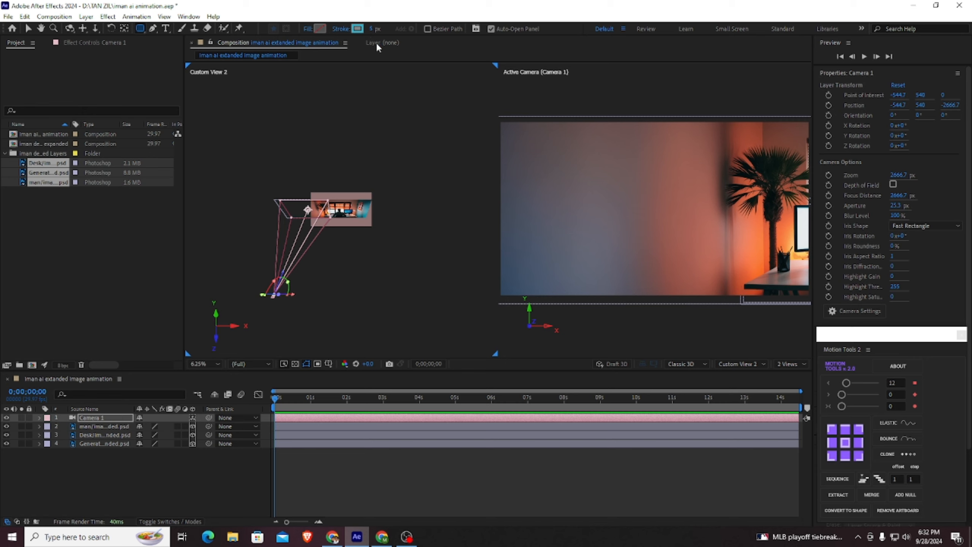
pyautogui.moveTo(608, 187)
pyautogui.mouseDown()
pyautogui.moveTo(629, 213)
pyautogui.moveTo(728, 232)
pyautogui.mouseUp()
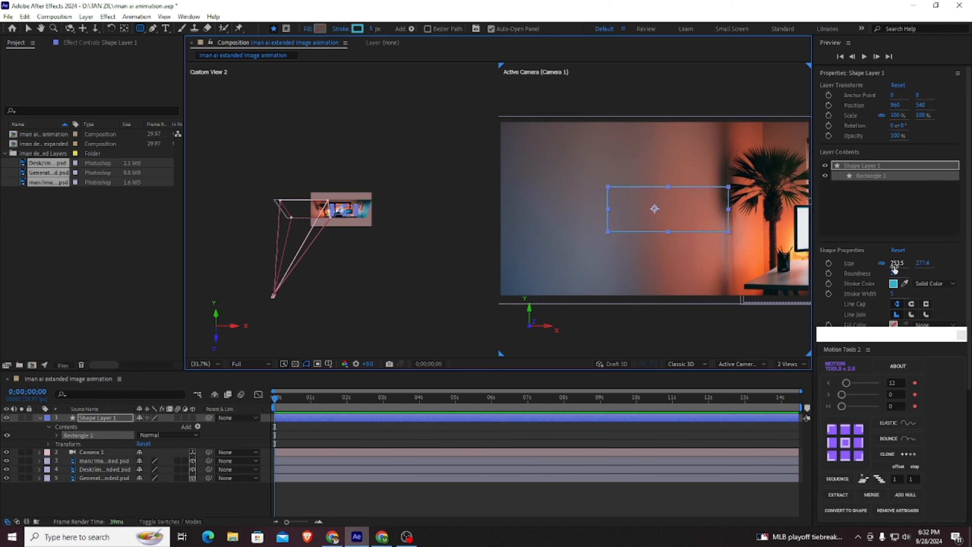
# Set the rectangle's roundness to 90 and shift it slightly away from the palm on the wall
pyautogui.click(897, 272)
pyautogui.write('1')
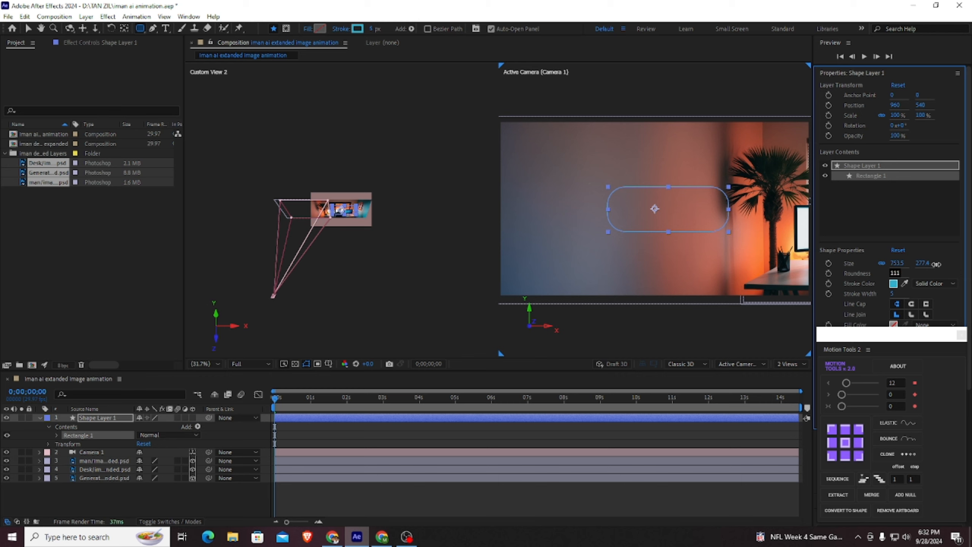
pyautogui.write('0795')
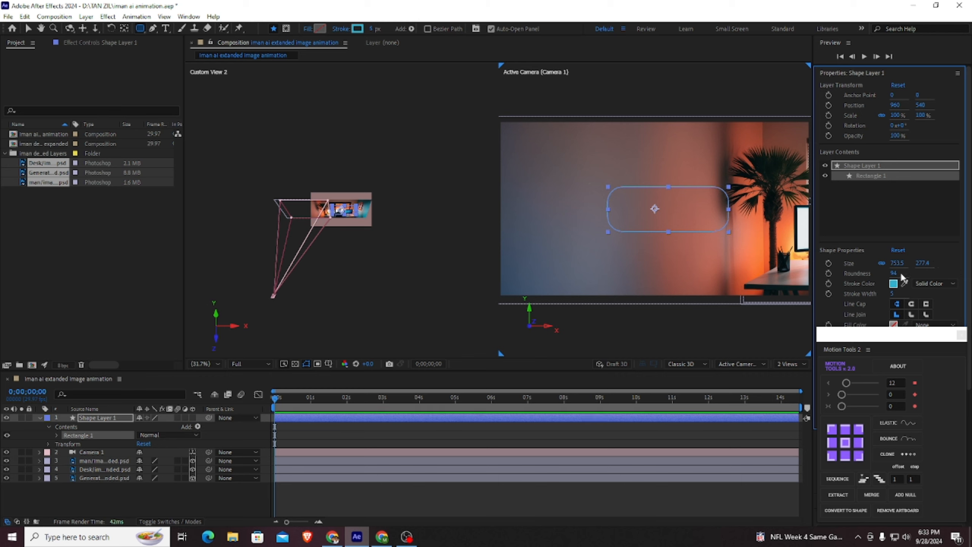
pyautogui.click(892, 273)
pyautogui.press('Return')
pyautogui.click(27, 29)
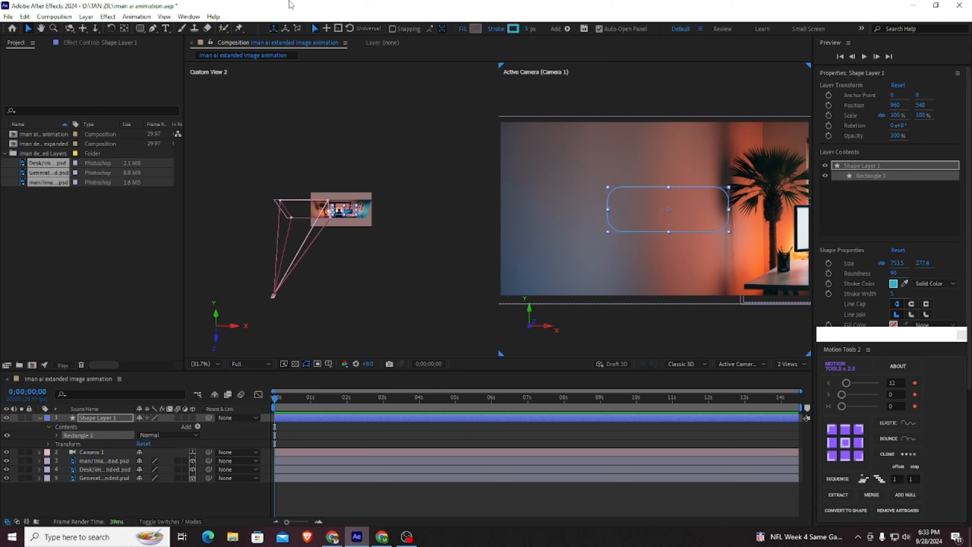
pyautogui.moveTo(690, 212); pyautogui.dragTo(672, 208)
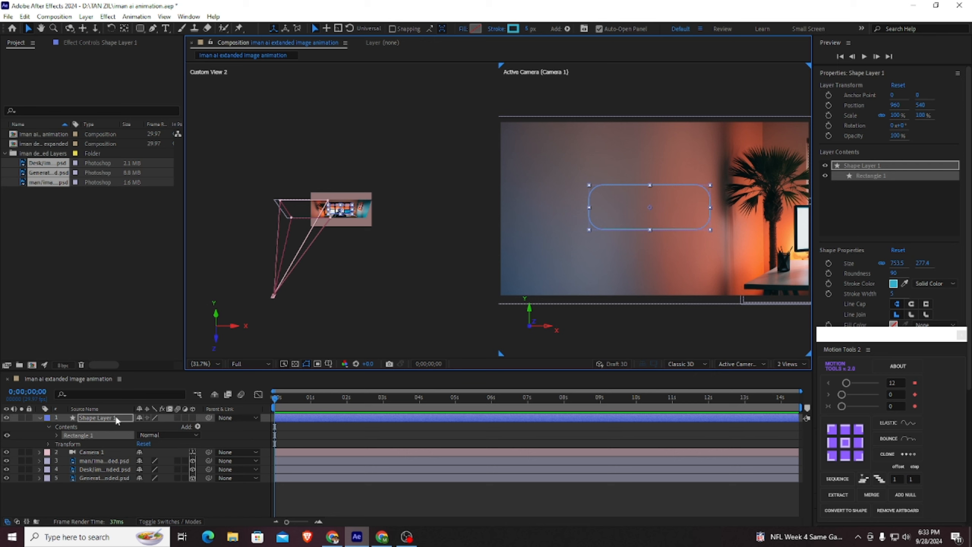
# Duplicate the rectangle's shape layer and apply the Deep Glow effect to the copy
pyautogui.rightClick(90, 417)
pyautogui.press('Escape')
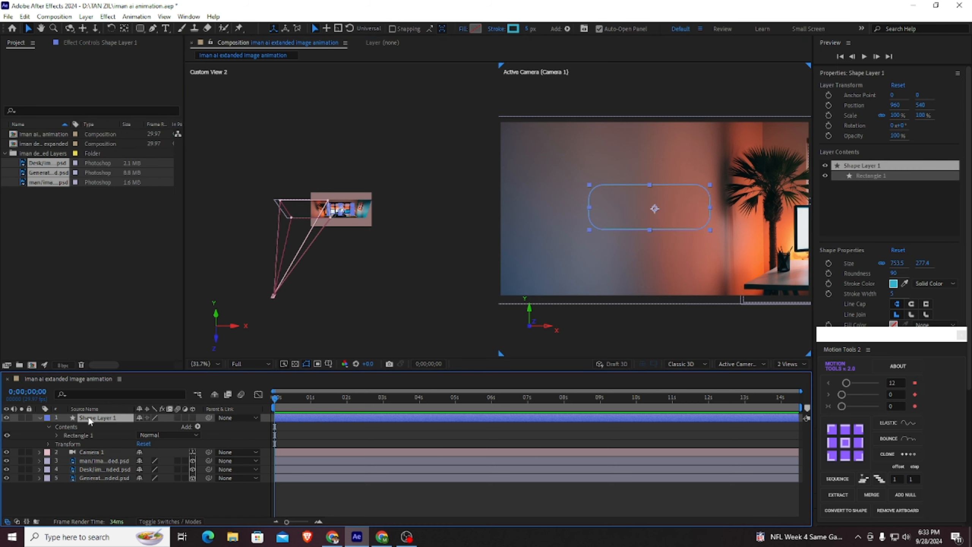
pyautogui.hotkey('ctrl', 'd')
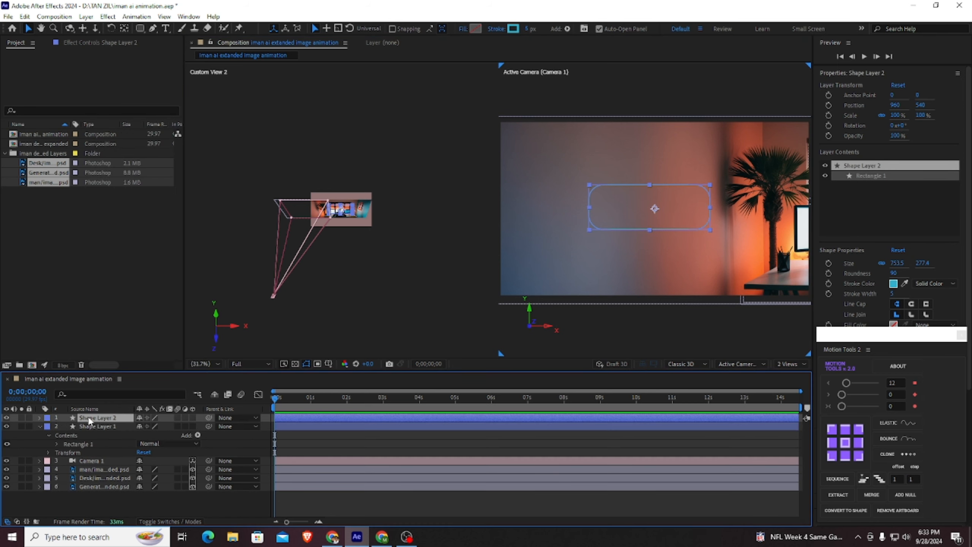
pyautogui.hotkey('ctrl', 'space')
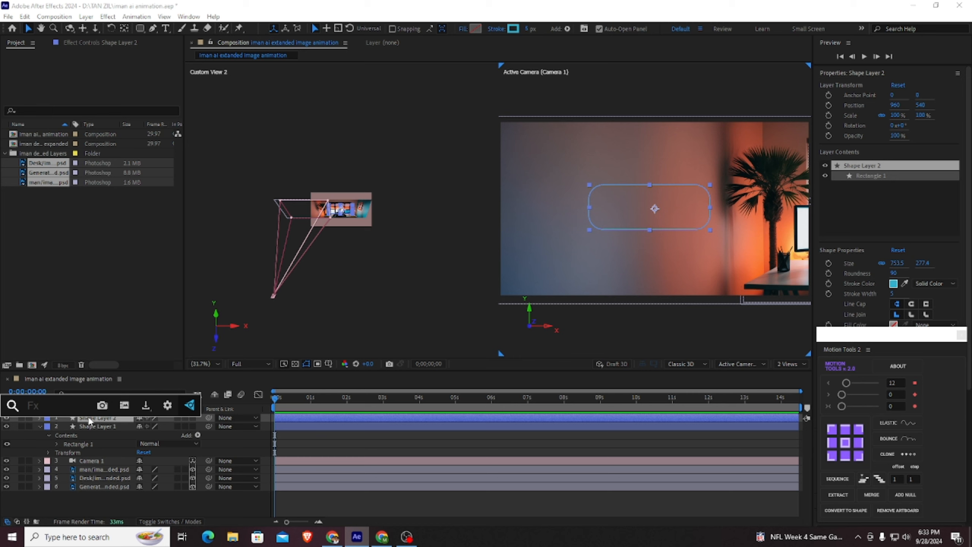
pyautogui.write('dee')
pyautogui.click(90, 421)
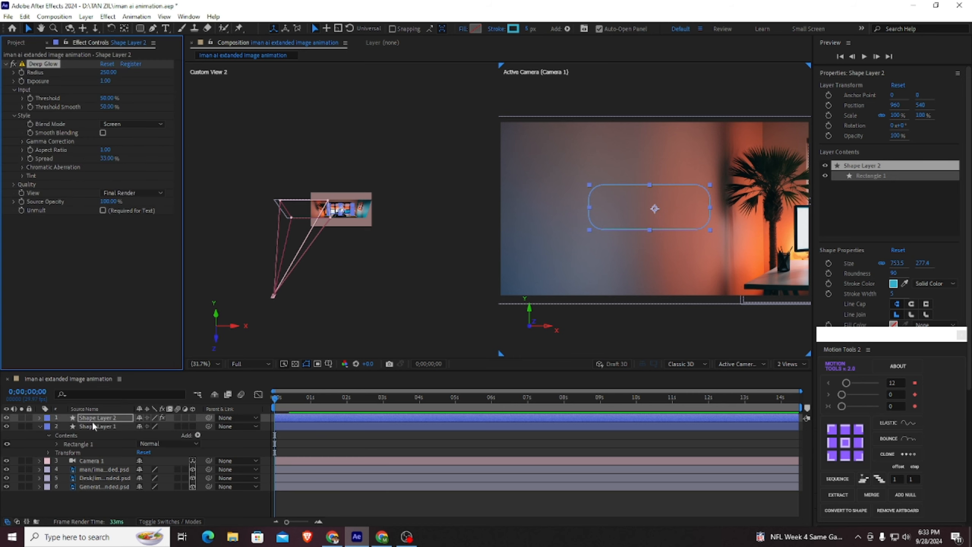
# Set the Deep Glow radius to 350 and spread to 35%, and enable Unmult
pyautogui.click(103, 72)
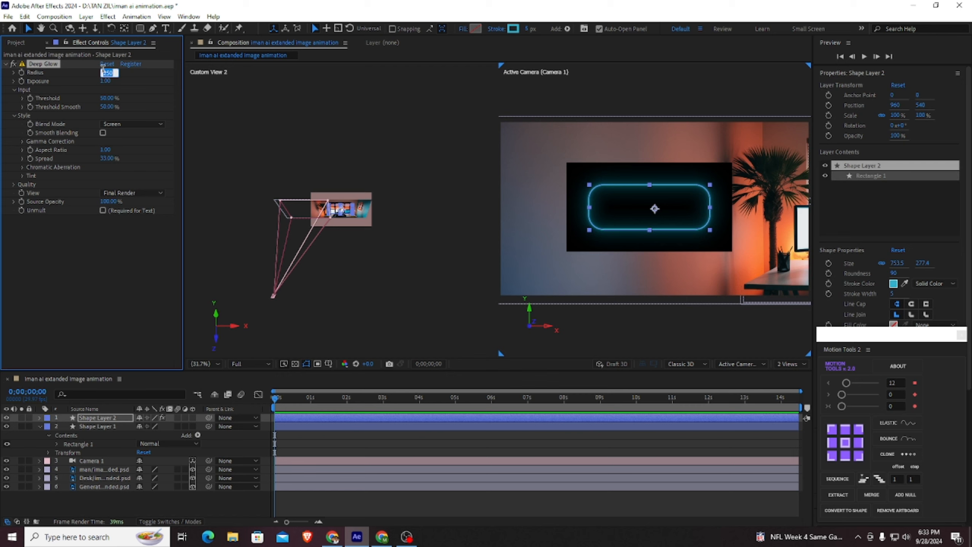
pyautogui.write('350')
pyautogui.press('Return')
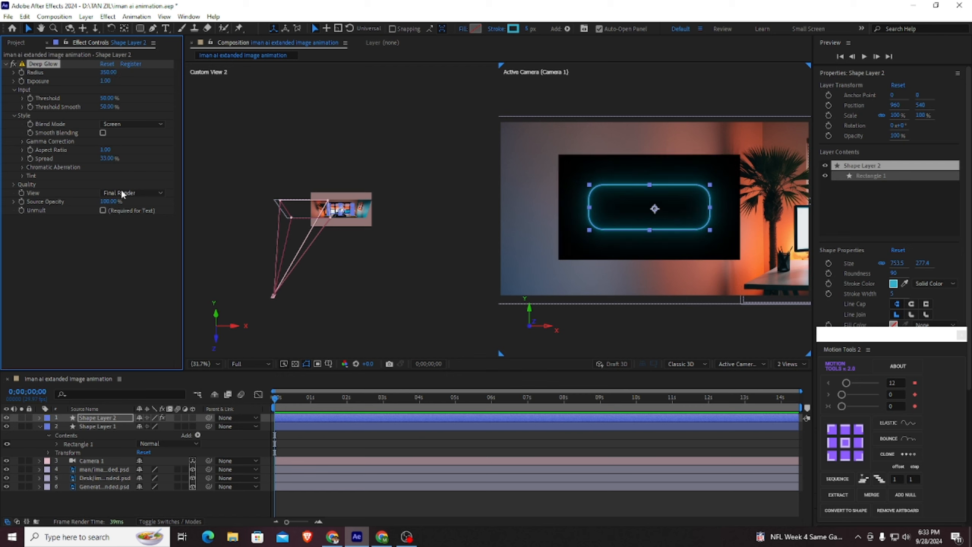
pyautogui.click(107, 158)
pyautogui.press('Return')
pyautogui.moveTo(109, 158)
pyautogui.mouseDown()
pyautogui.moveTo(37, 153)
pyautogui.moveTo(107, 162)
pyautogui.mouseUp()
pyautogui.click(104, 154)
pyautogui.write('35')
pyautogui.press('Return')
pyautogui.click(104, 211)
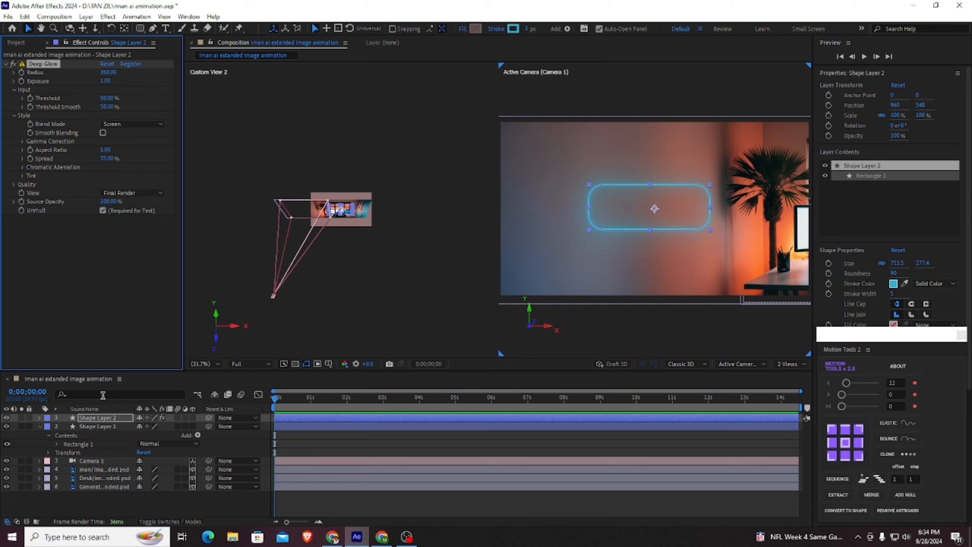
# Add Trim Paths to the glowing Shape Layer 2 and expand its properties
pyautogui.click(40, 418)
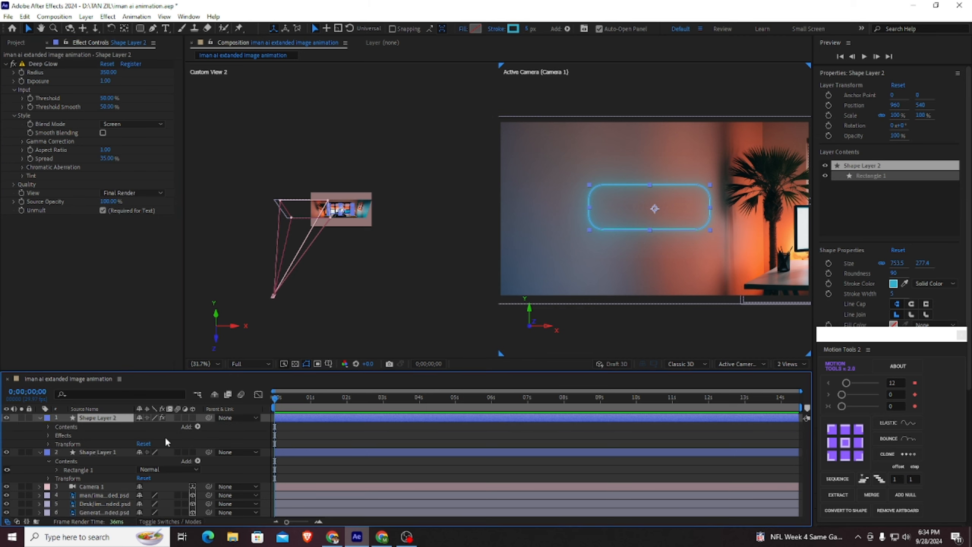
pyautogui.click(189, 431)
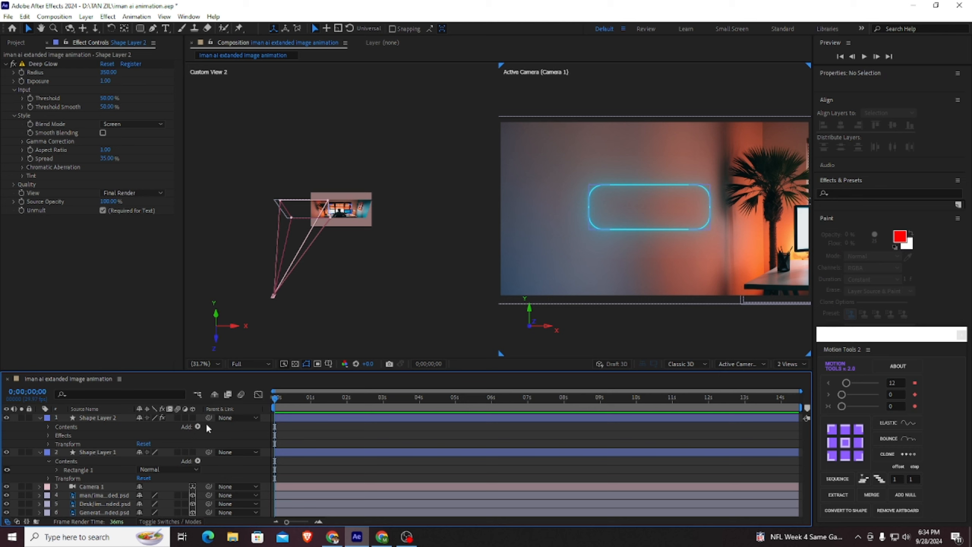
pyautogui.click(197, 427)
pyautogui.click(230, 370)
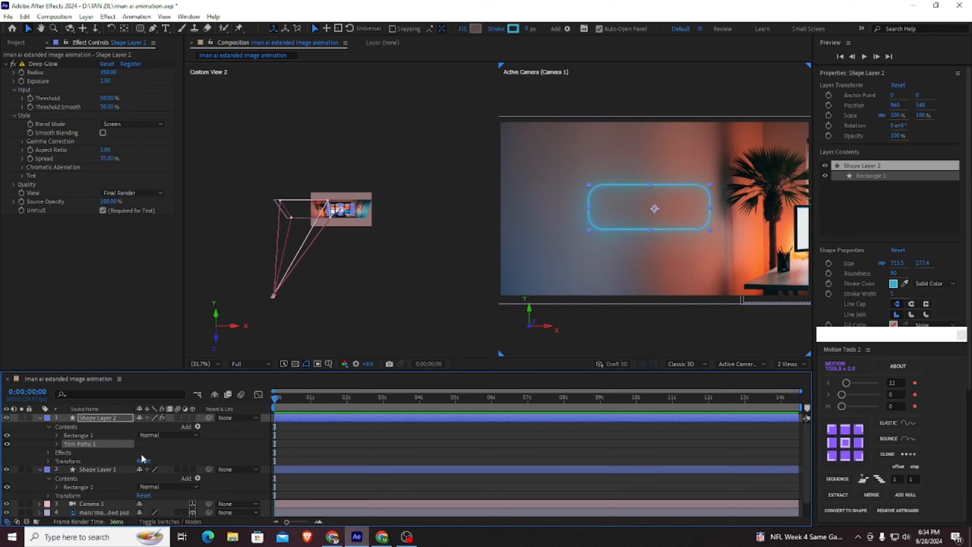
pyautogui.click(57, 445)
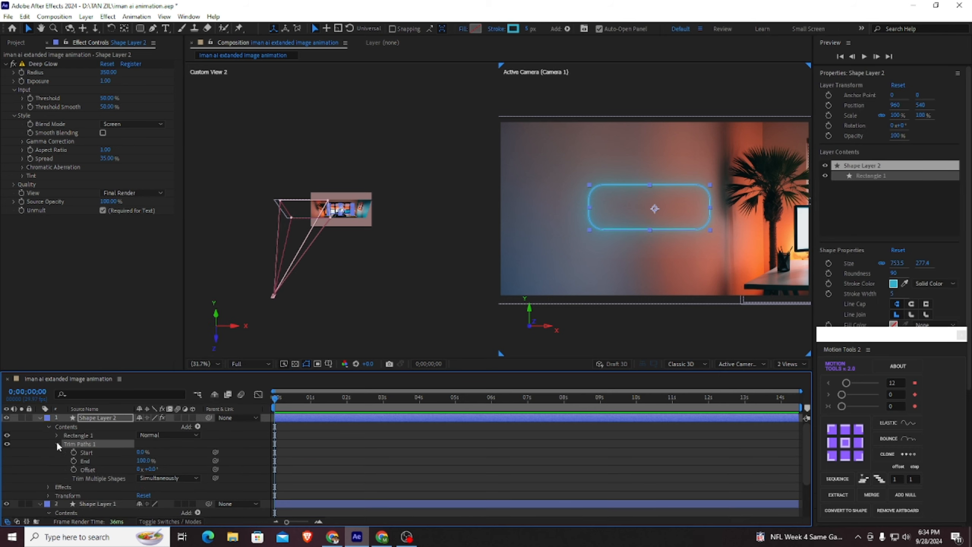
# Keyframe the Trim Paths End value from 0% at the start to 100% at 0;00;01;15
pyautogui.click(73, 461)
pyautogui.click(145, 460)
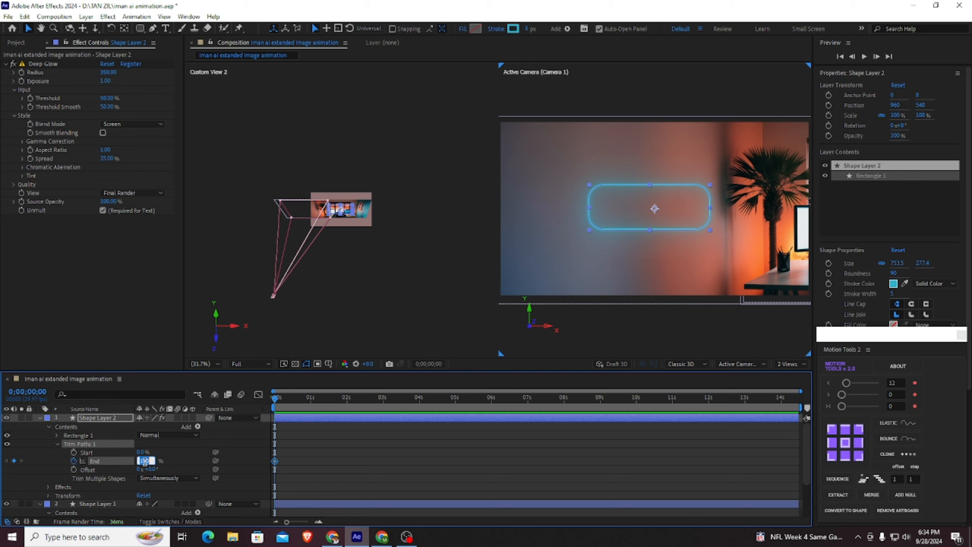
pyautogui.write('0')
pyautogui.press('Return')
pyautogui.moveTo(275, 398); pyautogui.dragTo(330, 403)
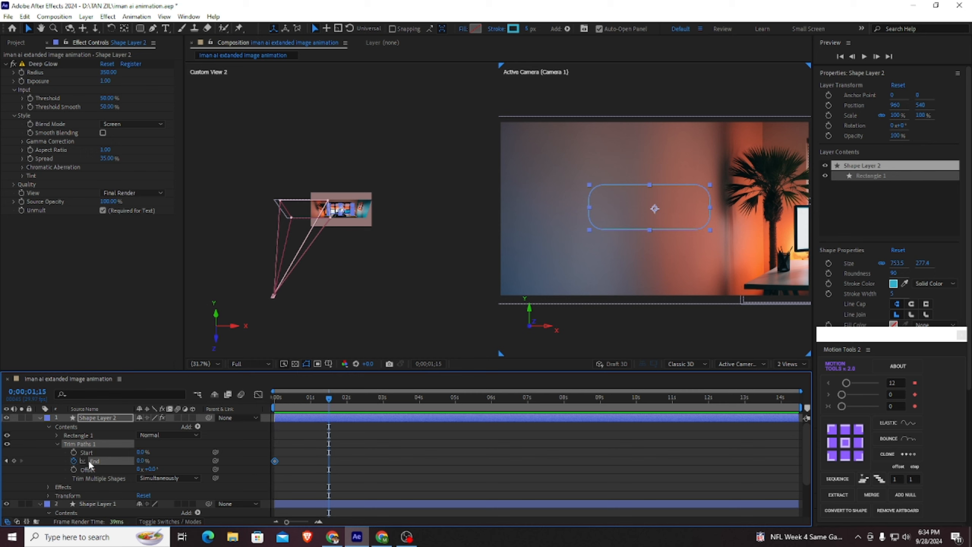
pyautogui.click(141, 461)
pyautogui.write('100')
pyautogui.press('Return')
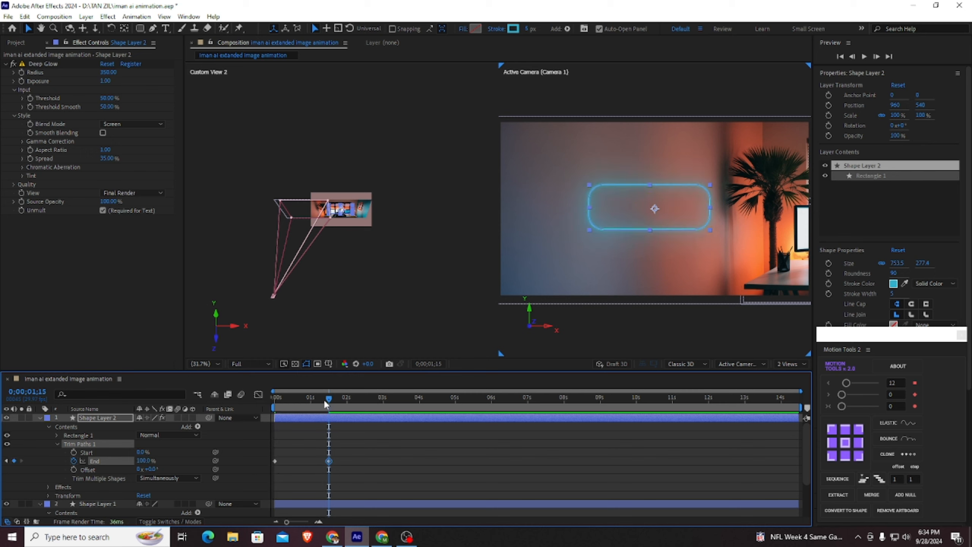
# Preview the glowing outline animation from the start and reduce the preview resolution to Half
pyautogui.moveTo(325, 404); pyautogui.dragTo(208, 402)
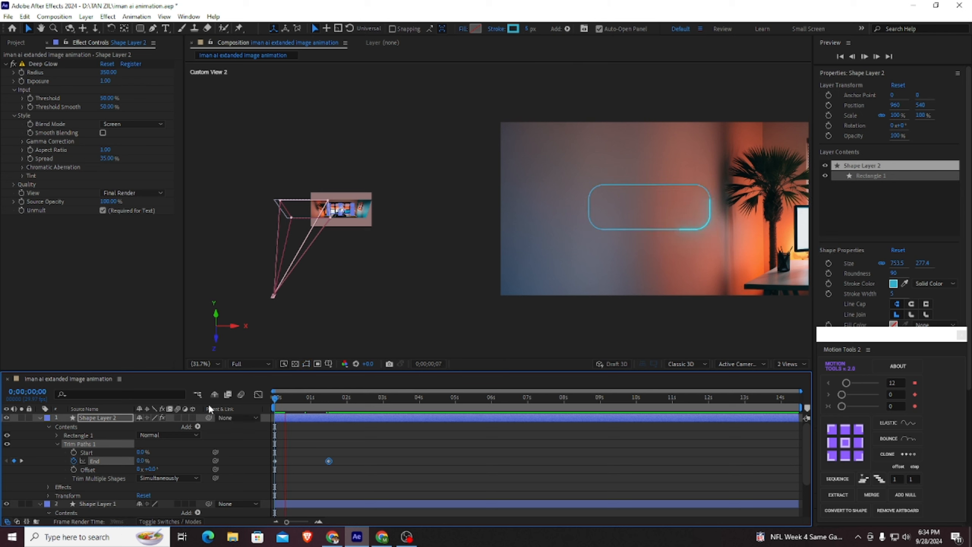
pyautogui.press('space')
pyautogui.press('space')
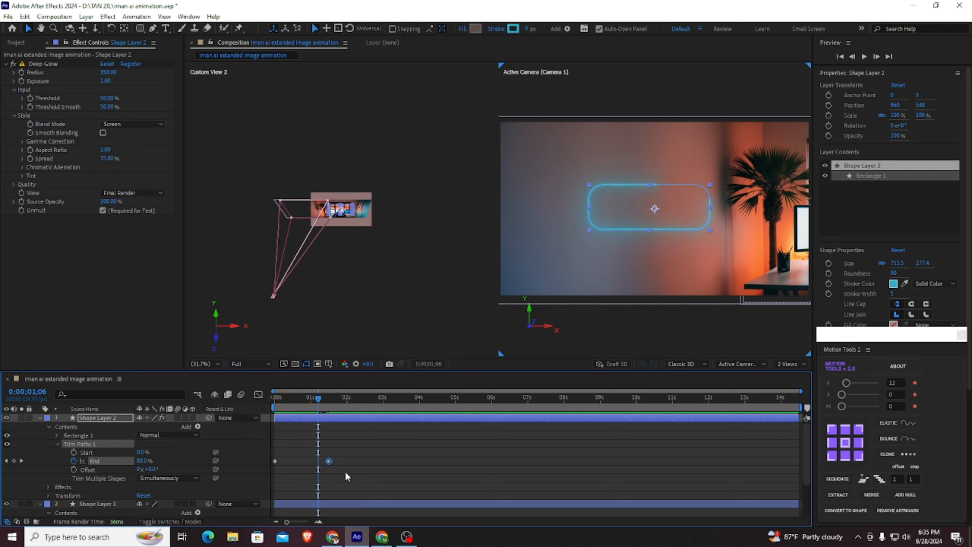
pyautogui.click(251, 364)
pyautogui.click(255, 400)
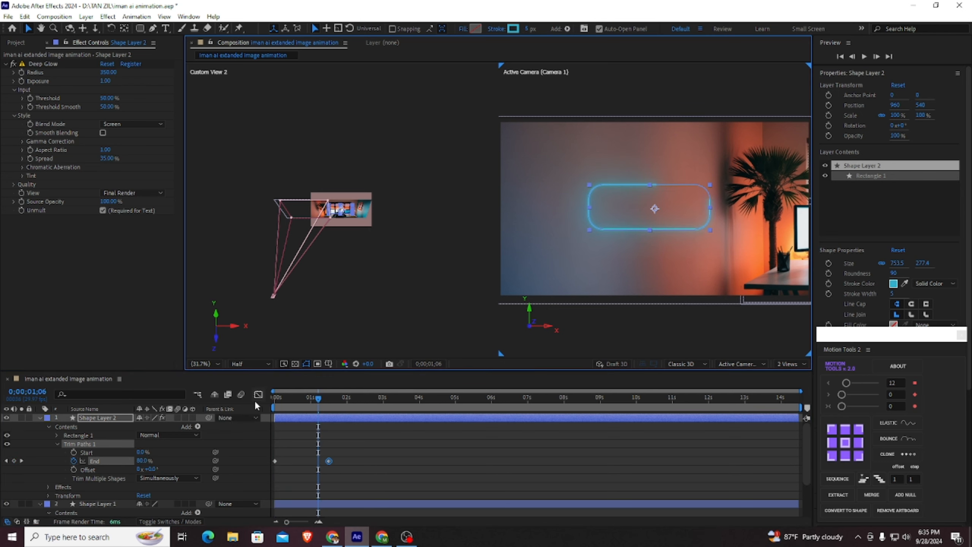
# Apply Easy Ease to both End keyframes and extend the last keyframe's influence toward the start in the speed graph
pyautogui.moveTo(351, 469); pyautogui.dragTo(264, 449)
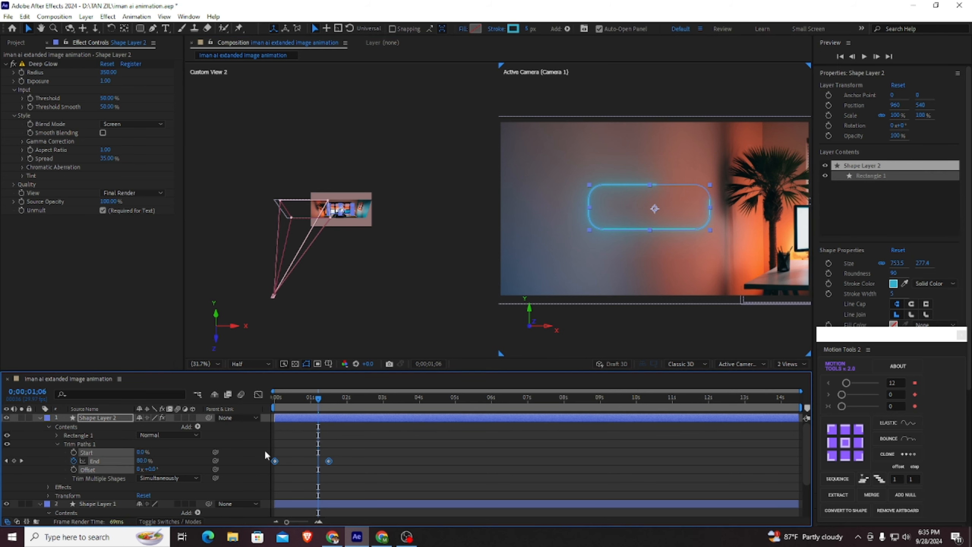
pyautogui.press('F9')
pyautogui.click(258, 394)
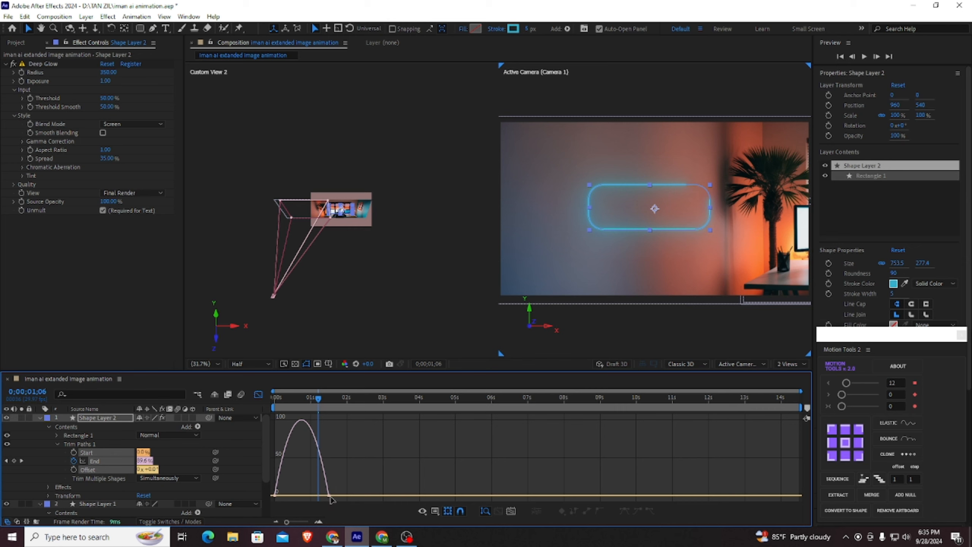
pyautogui.moveTo(336, 498); pyautogui.dragTo(304, 499)
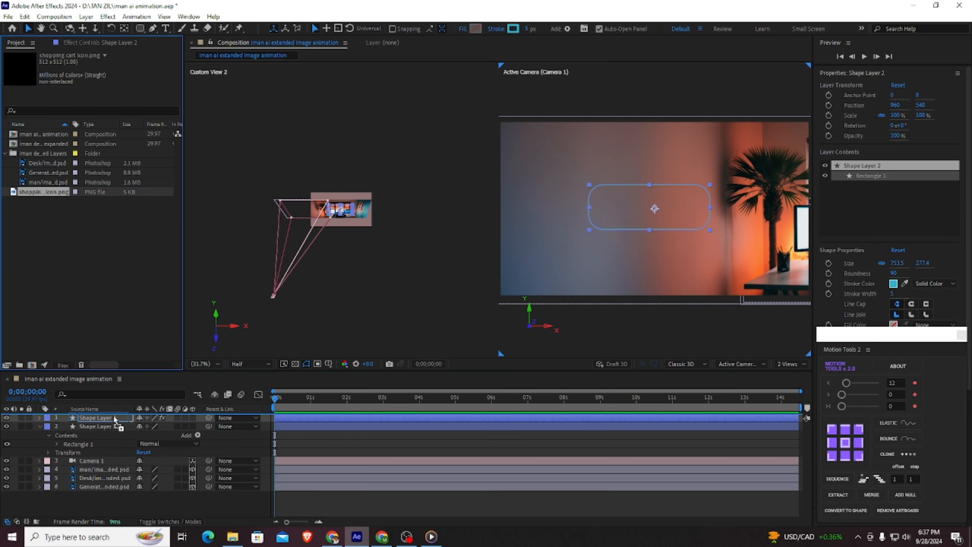
# Add shopping cart icon.png above Shape Layer 2 in the composition and apply the Change to Color effect to it
pyautogui.moveTo(44, 192); pyautogui.dragTo(109, 417)
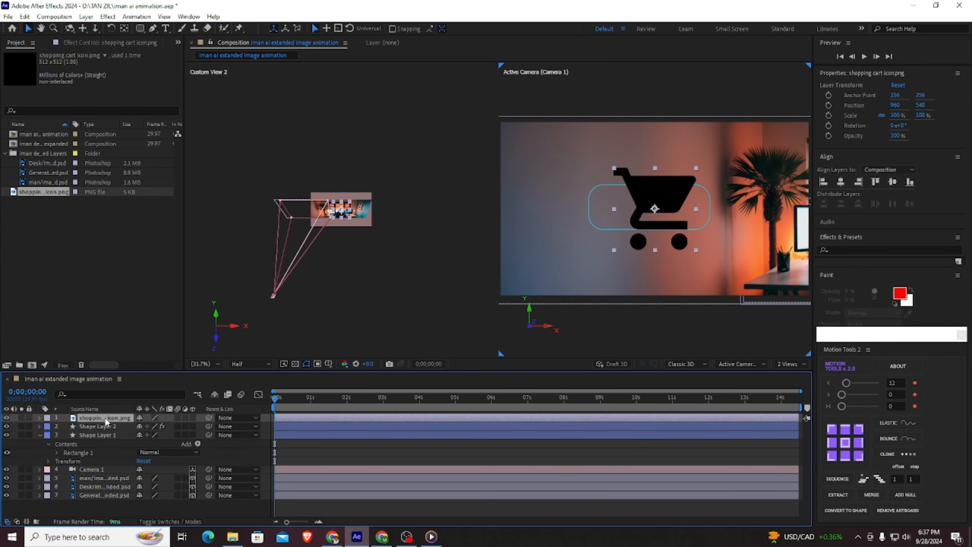
pyautogui.hotkey('ctrl', 'space')
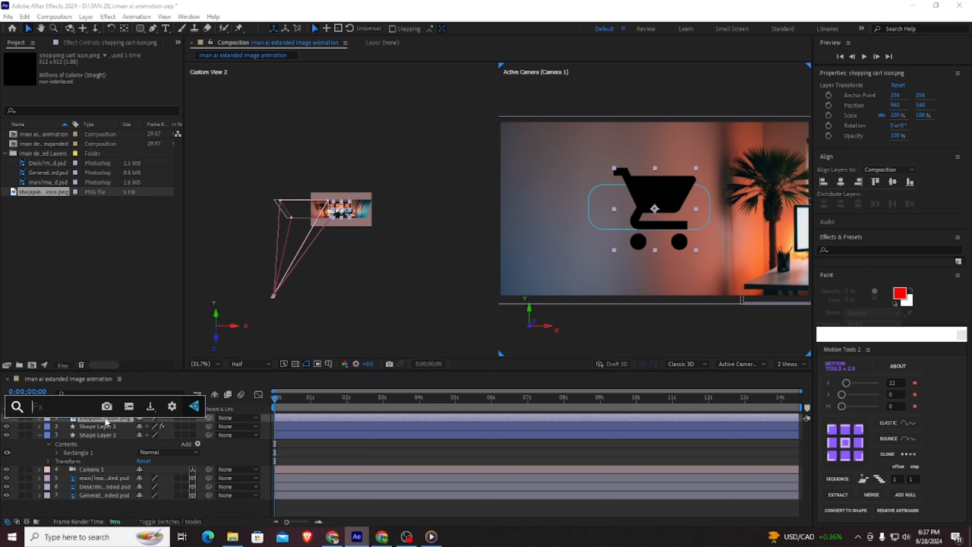
pyautogui.write('ch')
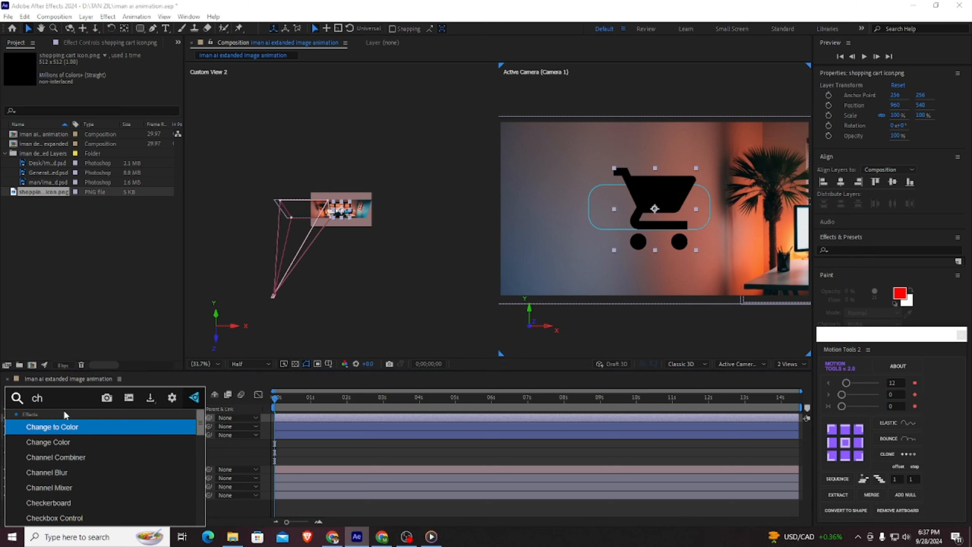
pyautogui.click(58, 428)
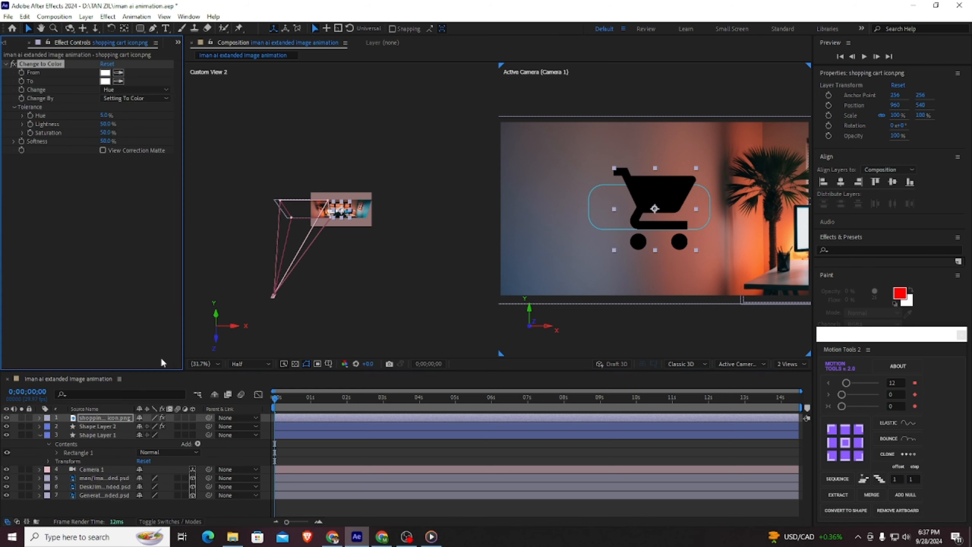
# Make Change to Color affect Hue, Lightness & Saturation, and set its Hue and Lightness tolerances to 100%
pyautogui.click(125, 91)
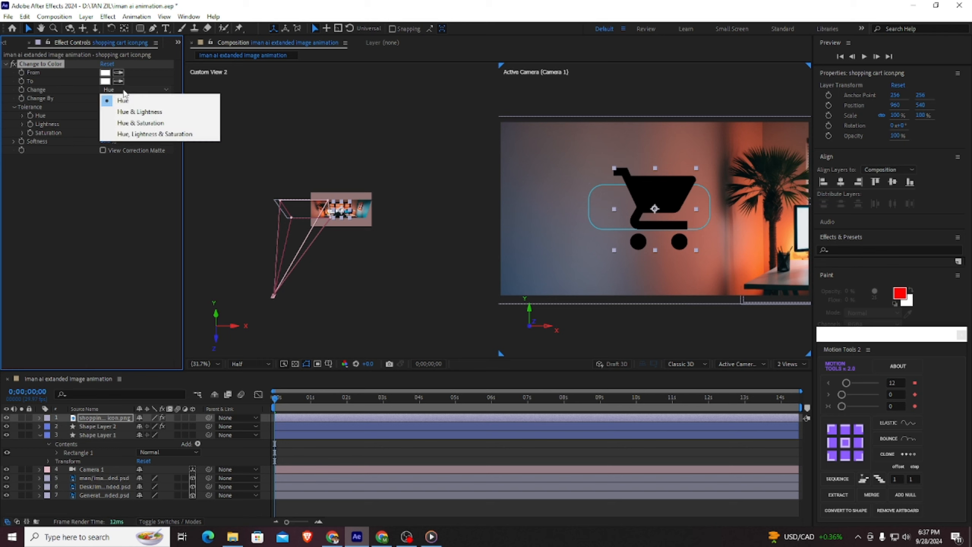
pyautogui.click(142, 134)
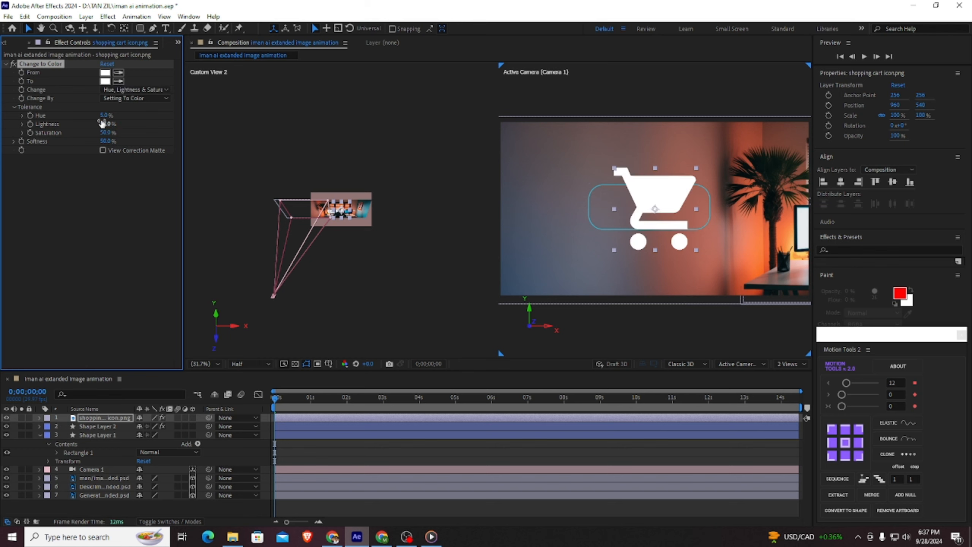
pyautogui.moveTo(103, 117); pyautogui.dragTo(197, 121)
pyautogui.moveTo(105, 115); pyautogui.dragTo(187, 135)
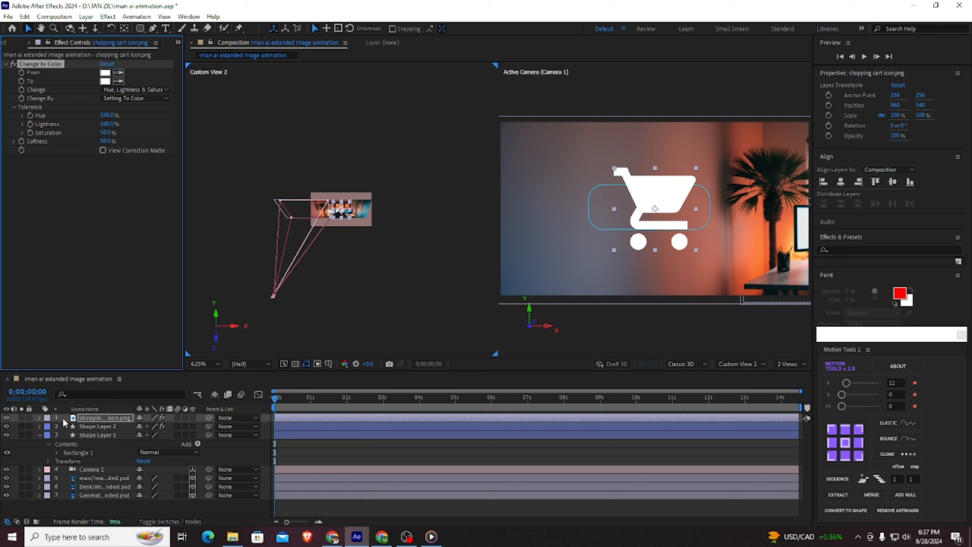
# Scale the cart icon to 37% and place it inside the left end of the rounded frame at position 684, 529
pyautogui.press('s')
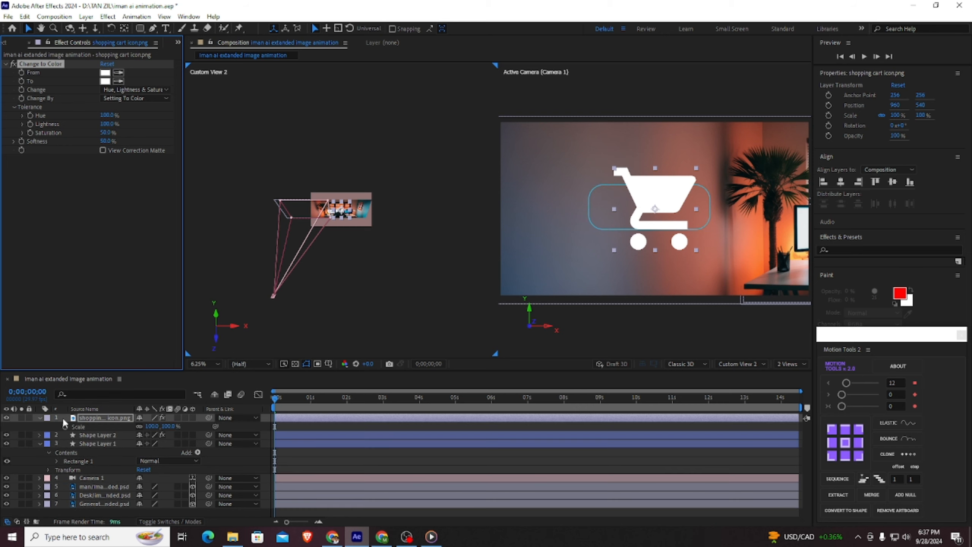
pyautogui.moveTo(172, 426); pyautogui.dragTo(124, 428)
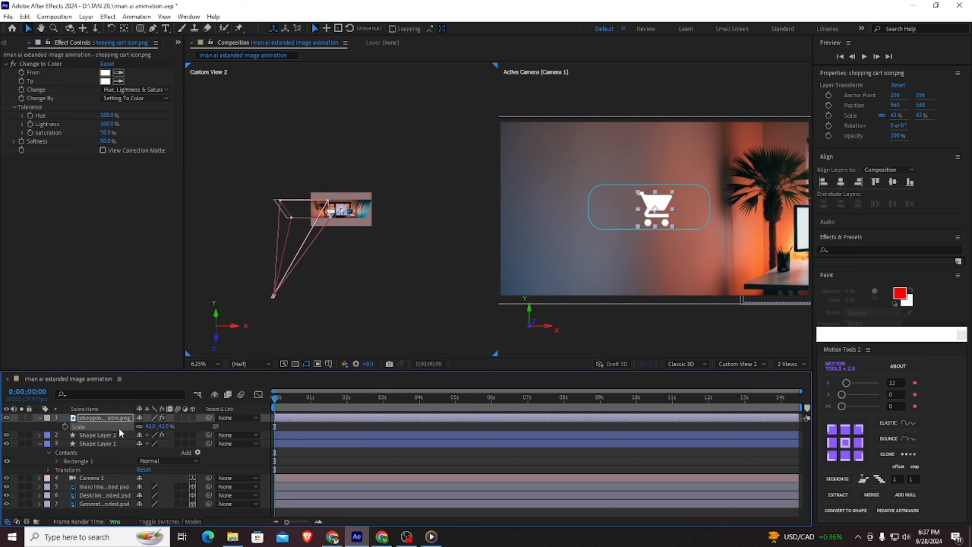
pyautogui.hotkey('shift', 'p')
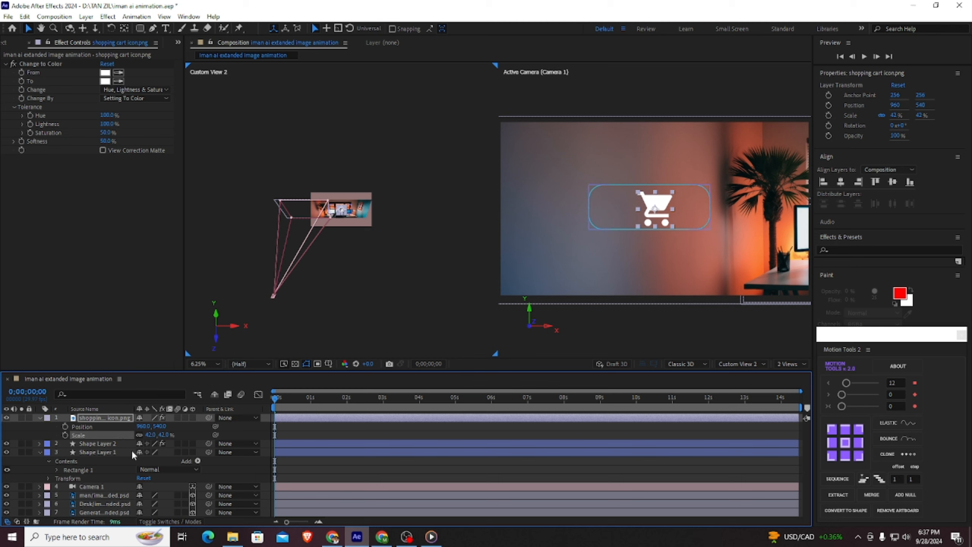
pyautogui.moveTo(140, 429); pyautogui.dragTo(25, 448)
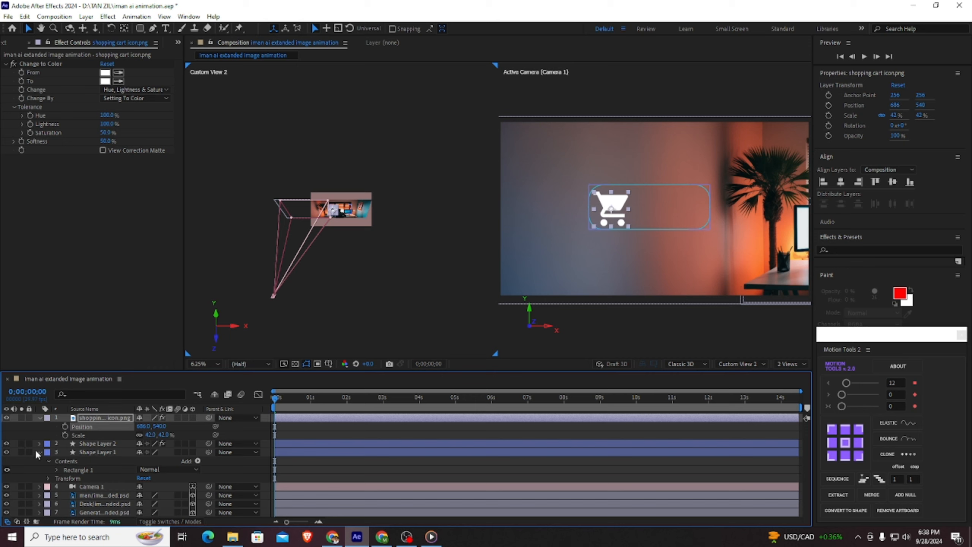
pyautogui.moveTo(155, 434); pyautogui.dragTo(142, 435)
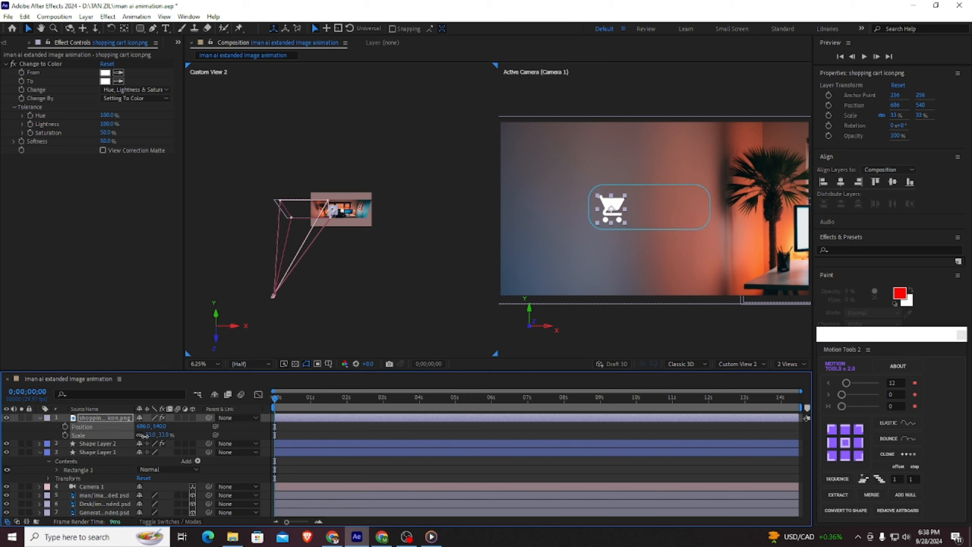
pyautogui.click(147, 435)
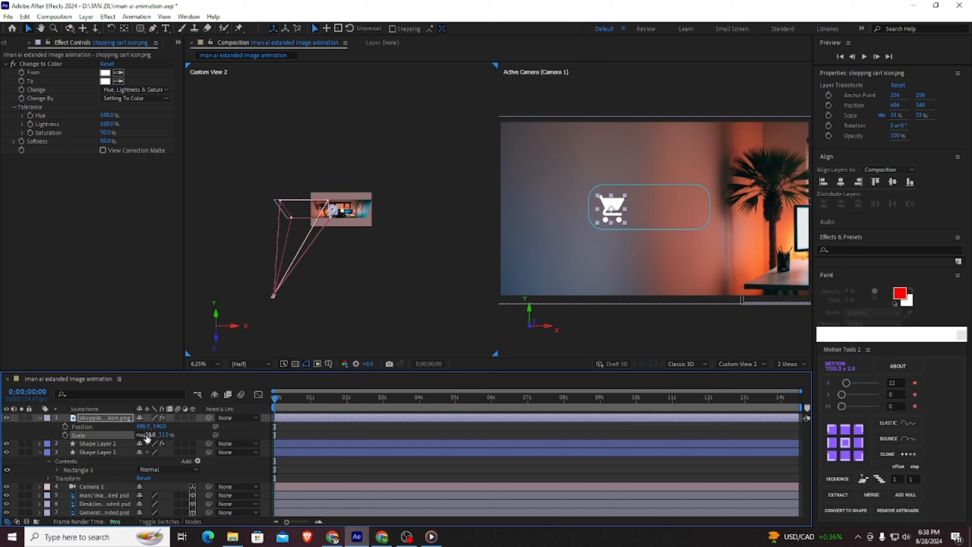
pyautogui.moveTo(144, 426)
pyautogui.mouseDown()
pyautogui.moveTo(156, 427)
pyautogui.moveTo(144, 431)
pyautogui.moveTo(150, 435)
pyautogui.mouseUp()
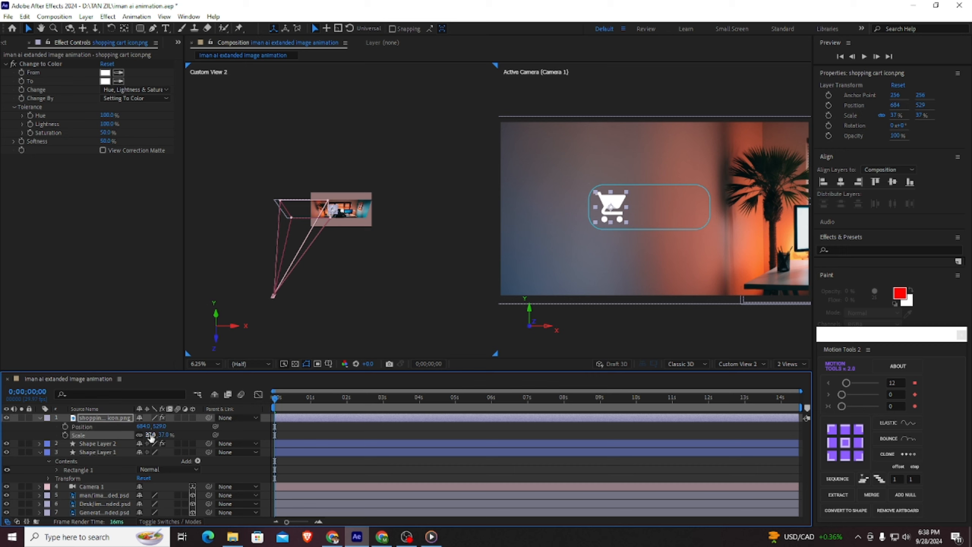
# Apply the Glow effect to the cart icon with a Glow Radius of 77, and collapse the icon layer's properties
pyautogui.click(101, 417)
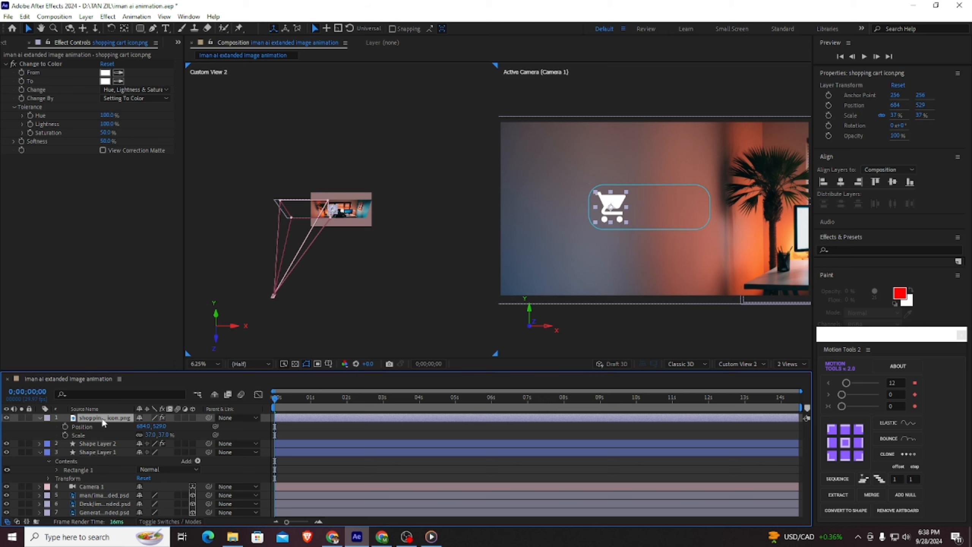
pyautogui.hotkey('ctrl', 'space')
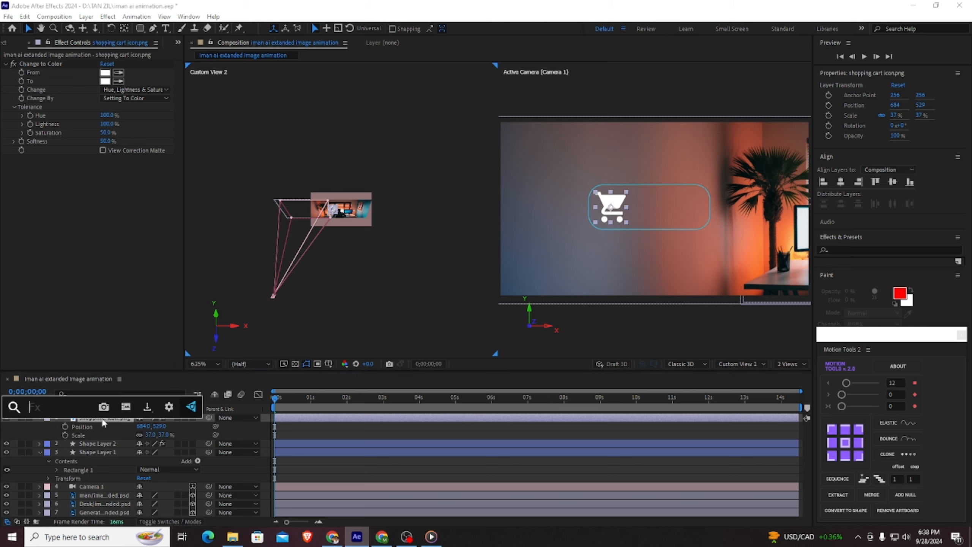
pyautogui.write('gl')
pyautogui.click(39, 430)
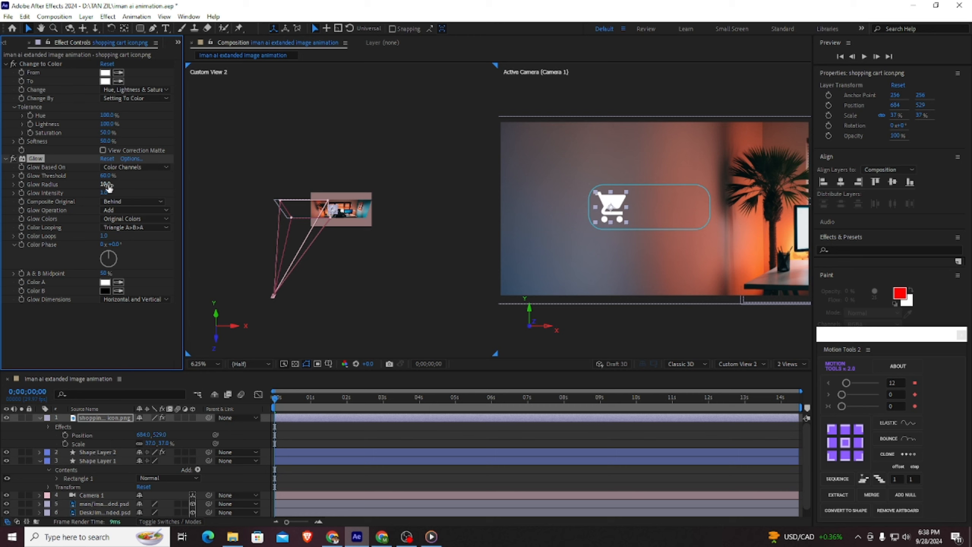
pyautogui.moveTo(108, 187); pyautogui.dragTo(134, 186)
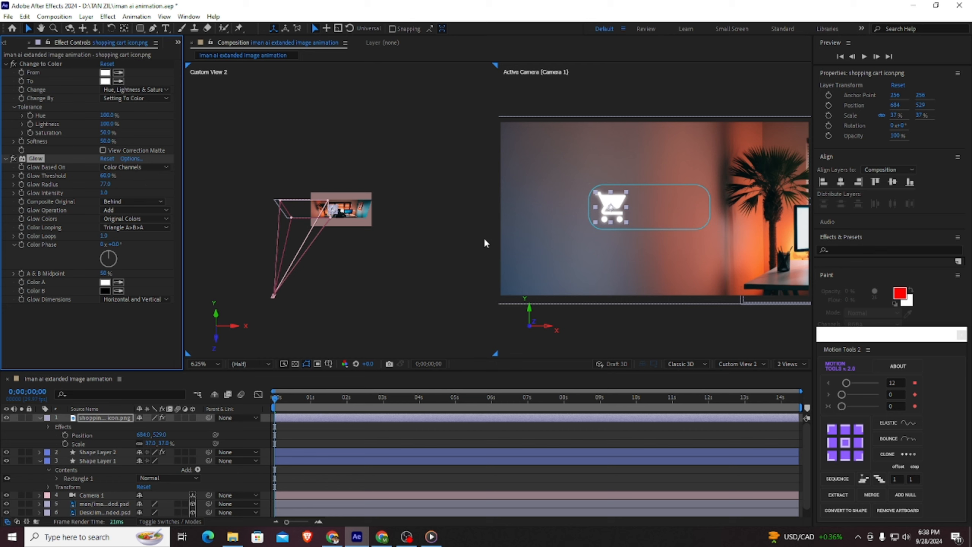
pyautogui.click(13, 44)
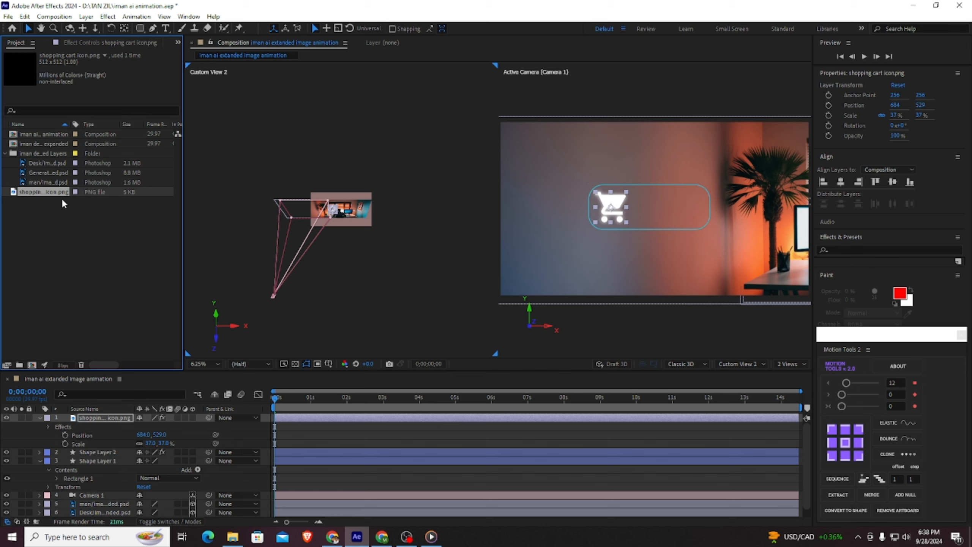
pyautogui.click(40, 417)
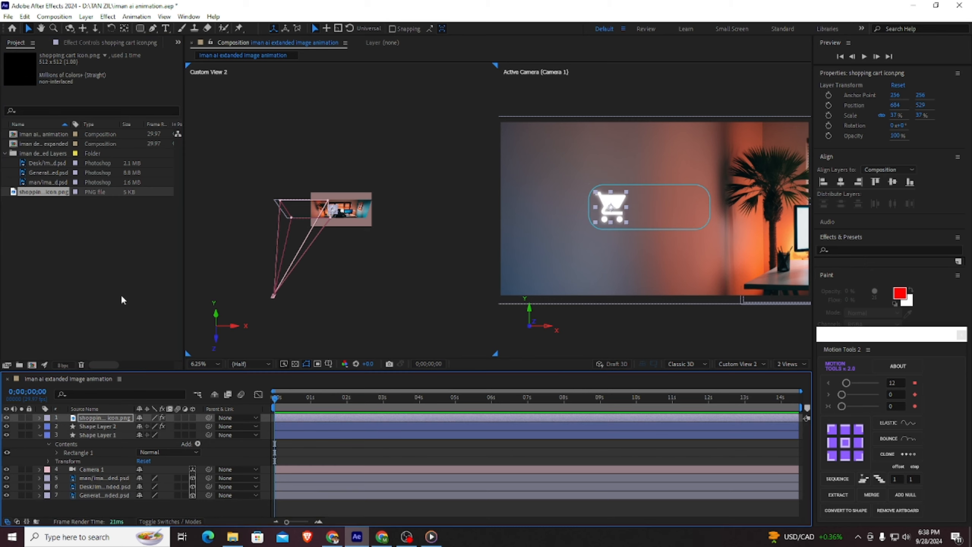
# Create the text "BUY" beside the cart icon in Montserrat Medium at 126 px
pyautogui.click(165, 29)
pyautogui.click(641, 207)
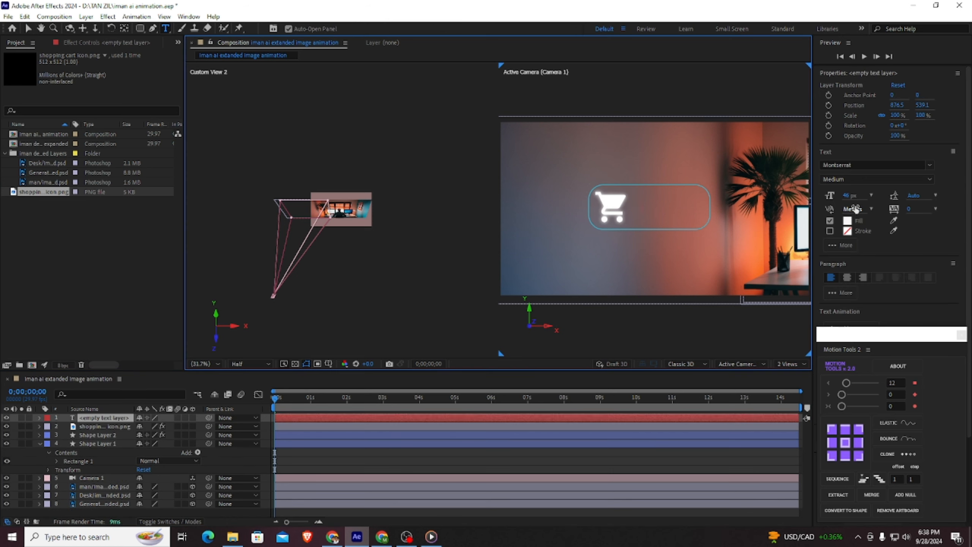
pyautogui.moveTo(852, 195); pyautogui.dragTo(895, 195)
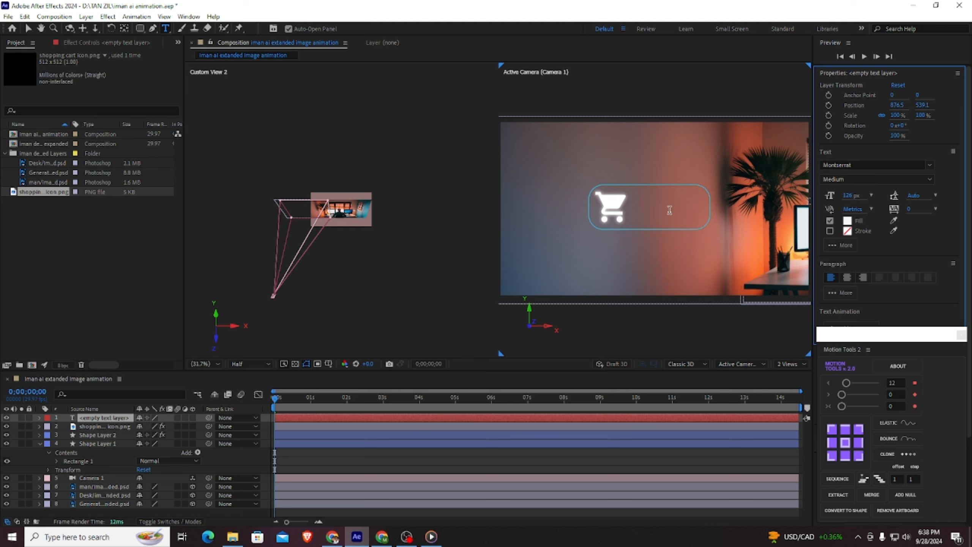
pyautogui.click(858, 183)
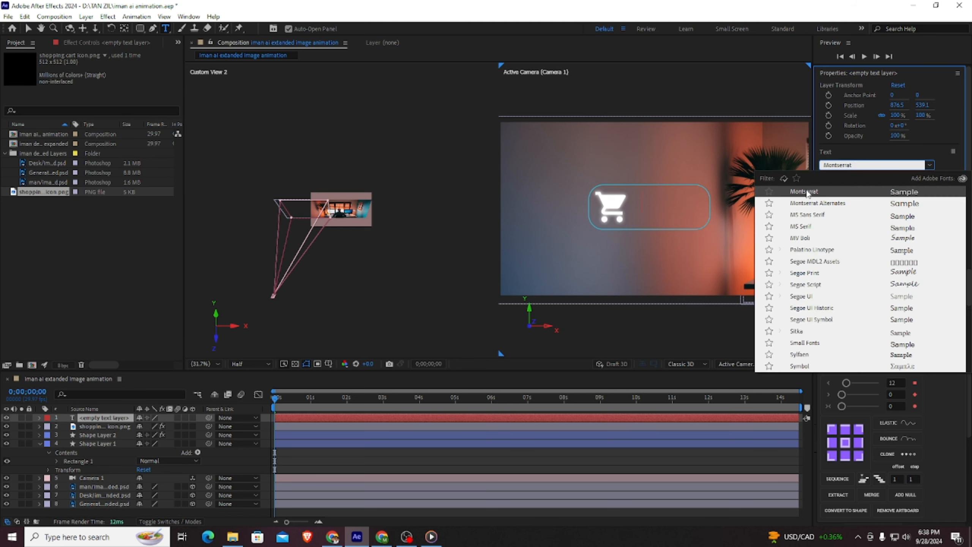
pyautogui.click(865, 185)
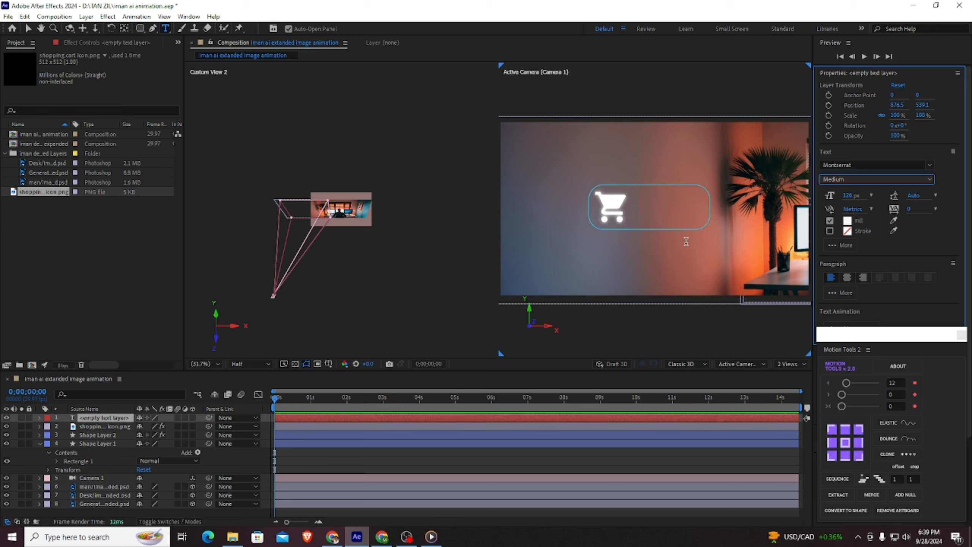
pyautogui.write('BUY')
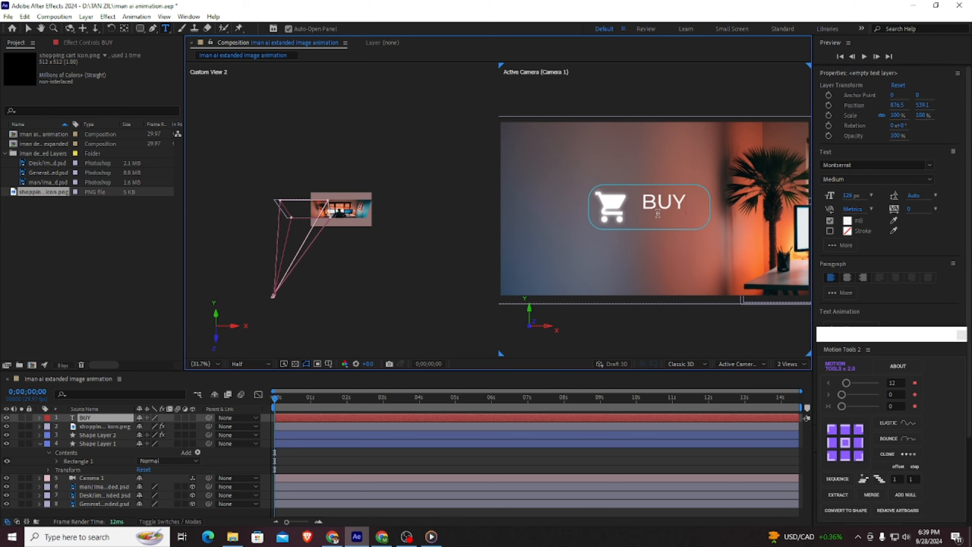
# Scale the BUY text to 145% and position it inside the frame at about 832, 596, beside the cart icon
pyautogui.click(28, 28)
pyautogui.moveTo(664, 205); pyautogui.dragTo(663, 213)
pyautogui.press('capslock')
pyautogui.press('capslock')
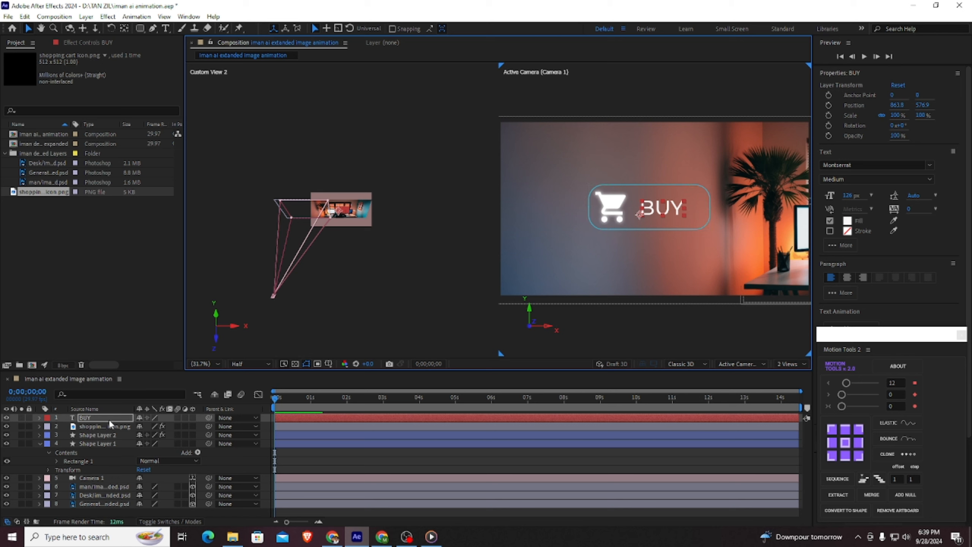
pyautogui.press('s')
pyautogui.moveTo(152, 428); pyautogui.dragTo(171, 424)
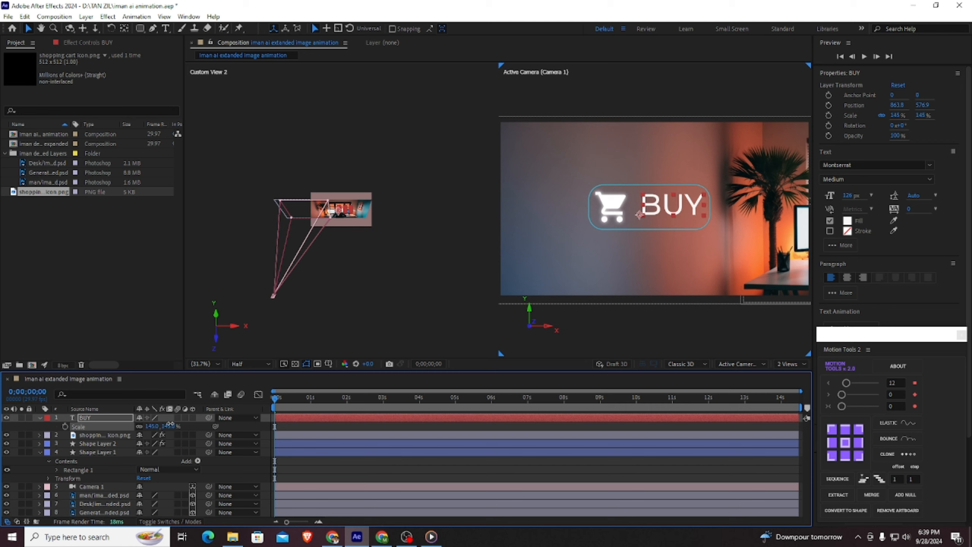
pyautogui.moveTo(674, 208); pyautogui.dragTo(666, 208)
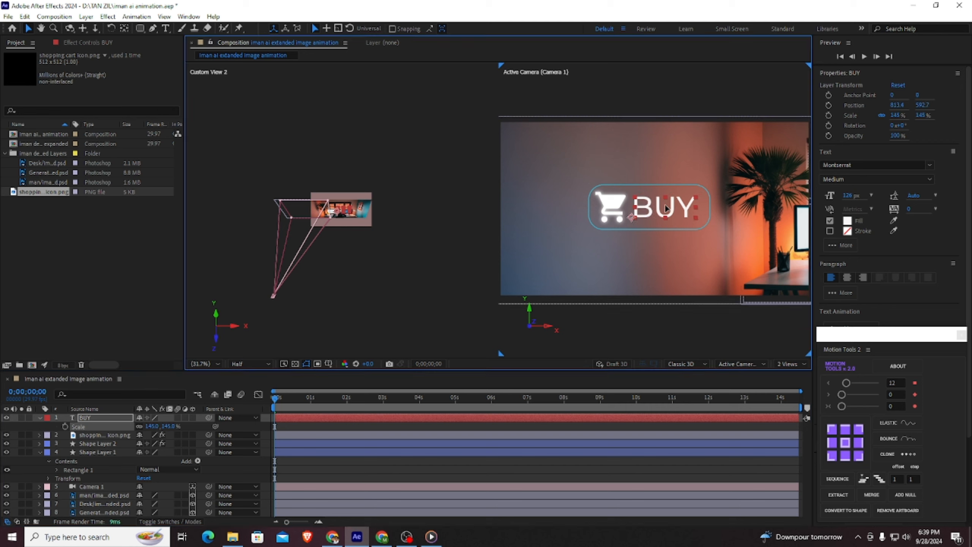
pyautogui.click(480, 208)
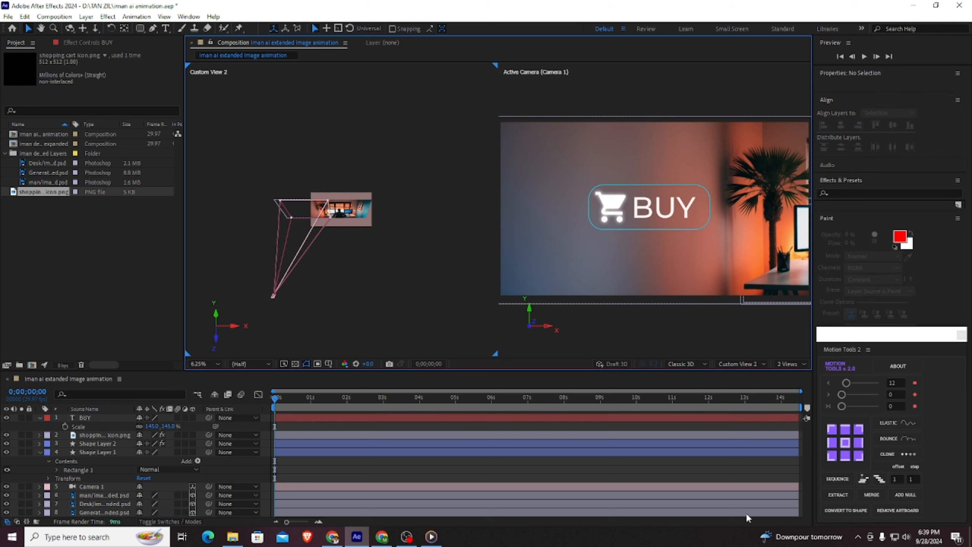
pyautogui.click(639, 209)
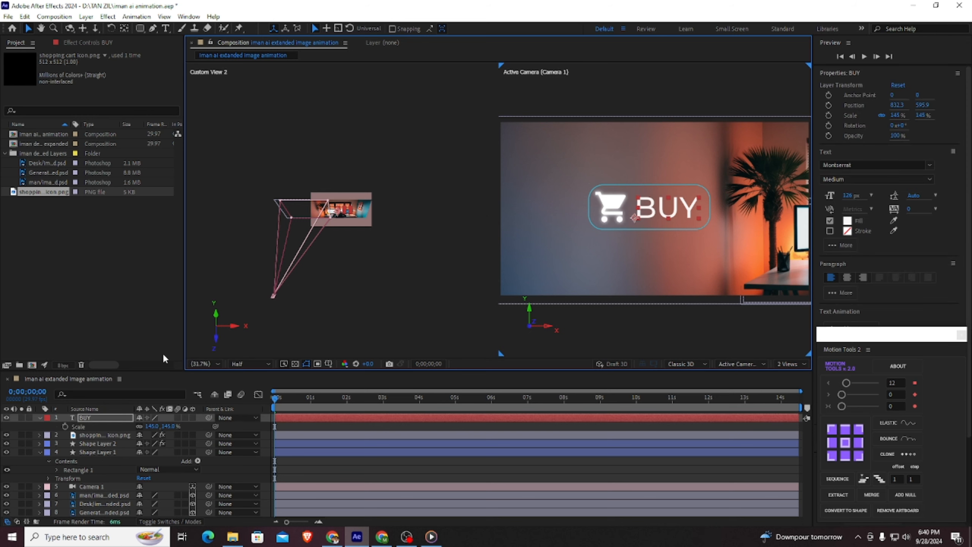
# Collapse the BUY layer's properties and apply the Deep Glow effect to the text
pyautogui.click(94, 419)
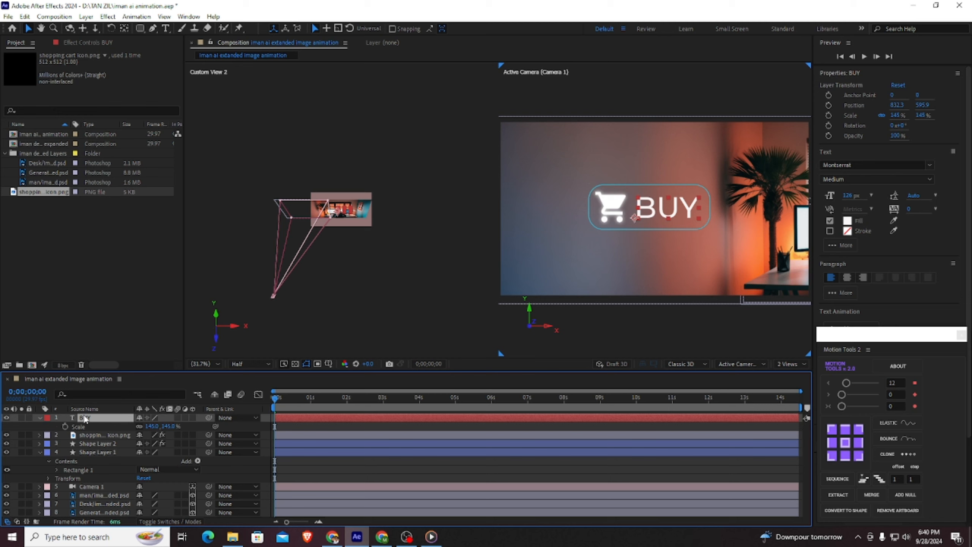
pyautogui.click(40, 417)
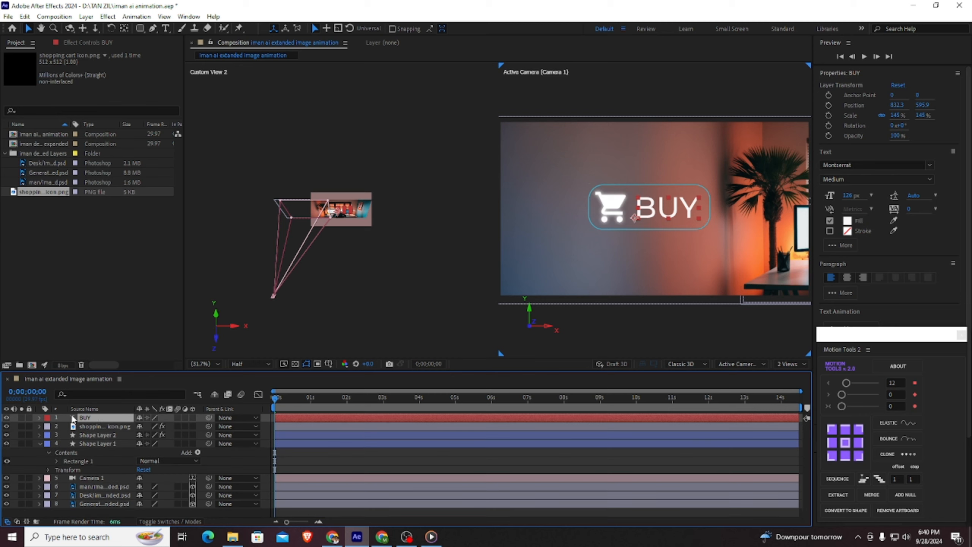
pyautogui.click(100, 426)
pyautogui.click(88, 418)
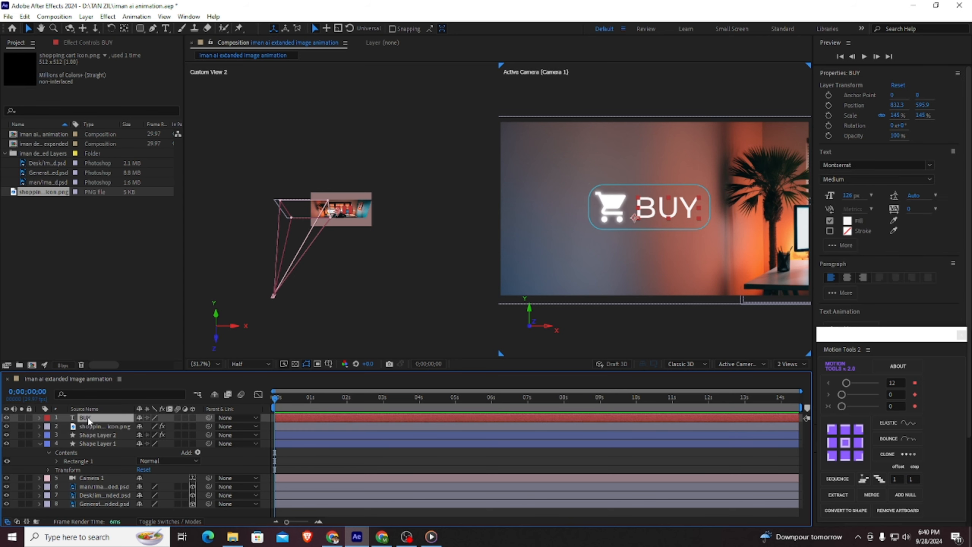
pyautogui.hotkey('ctrl', 'space')
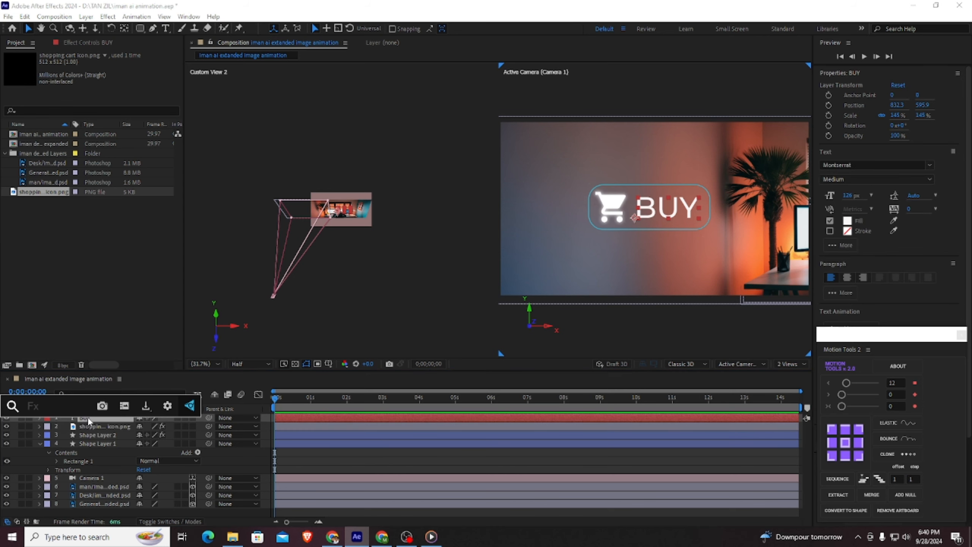
pyautogui.write('de')
pyautogui.click(80, 426)
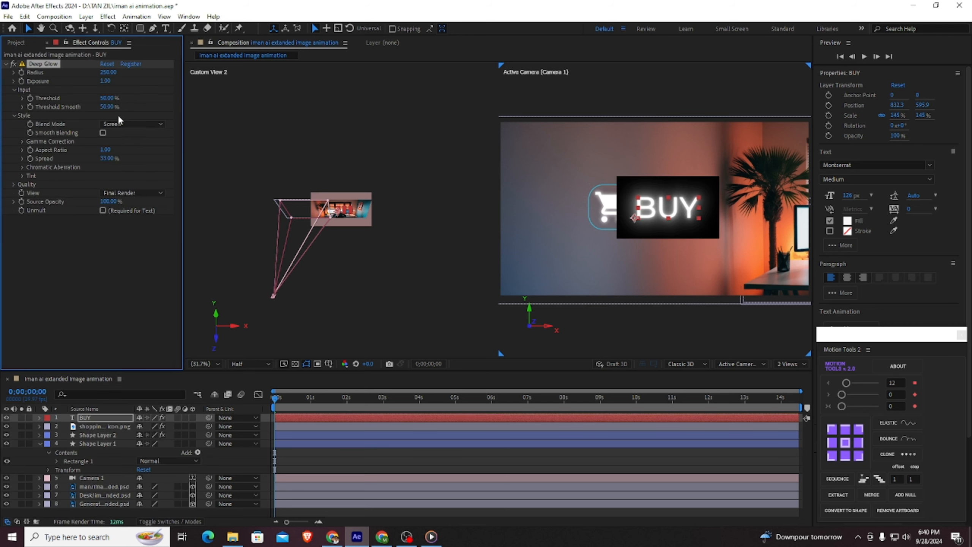
# Set the BUY text's Deep Glow Spread to 20%, enable Unmult, and preview the animation
pyautogui.click(106, 158)
pyautogui.write('20')
pyautogui.press('Return')
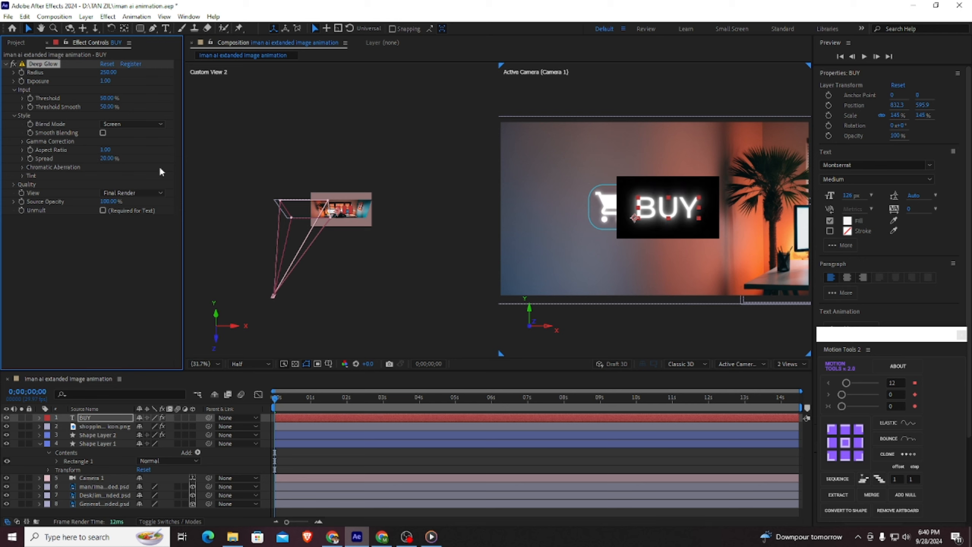
pyautogui.click(102, 210)
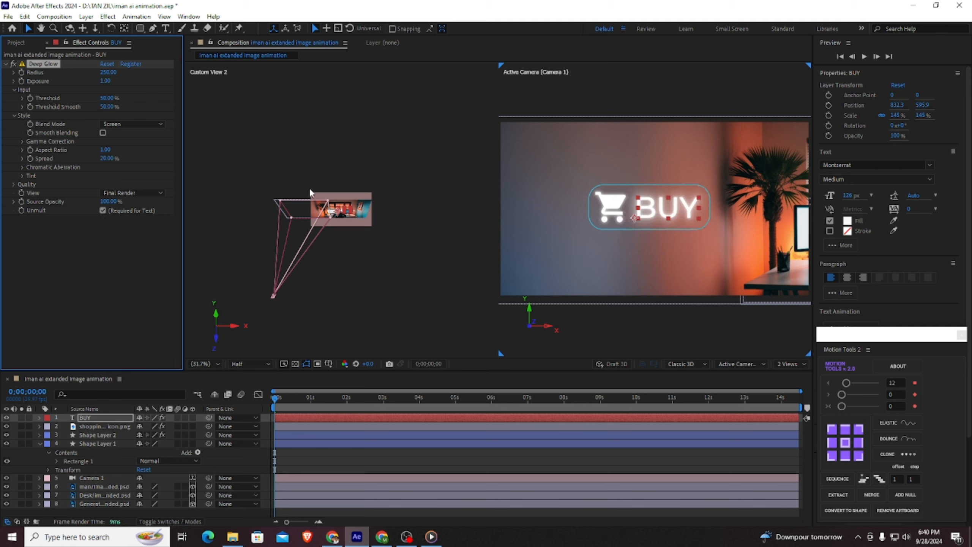
pyautogui.click(425, 210)
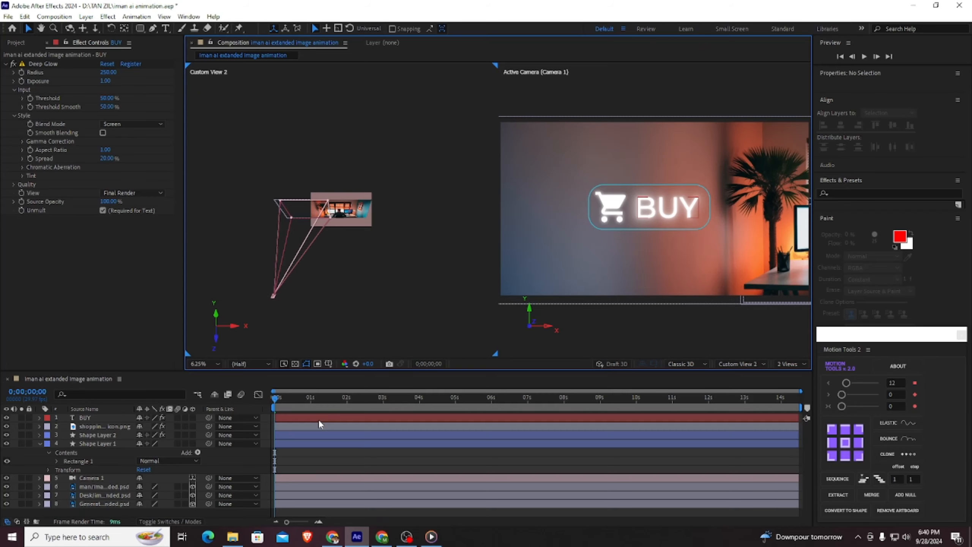
pyautogui.press('space')
# Create a black 1920 × 1080 solid and enlarge it to about 113% by 131% so it extends past the frame
pyautogui.rightClick(137, 510)
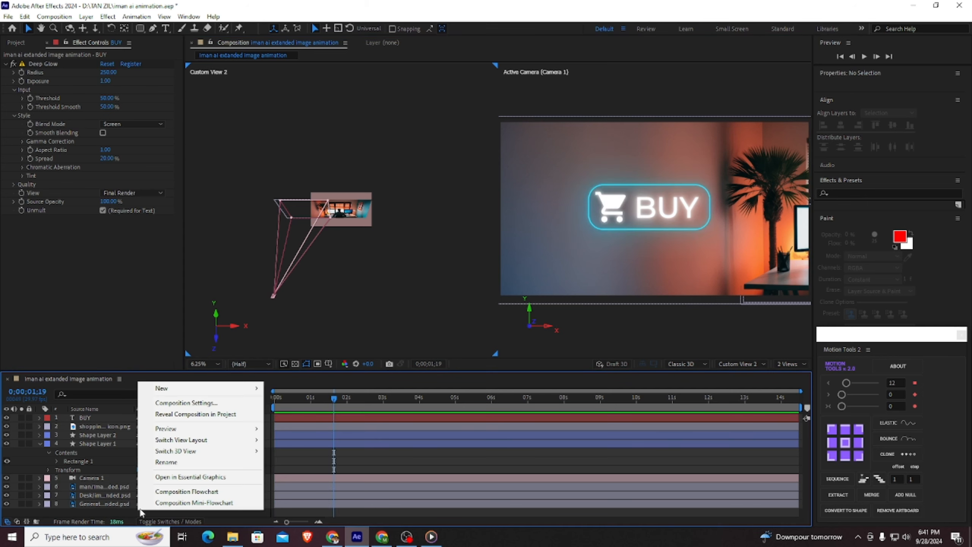
pyautogui.moveTo(226, 389)
pyautogui.click(287, 413)
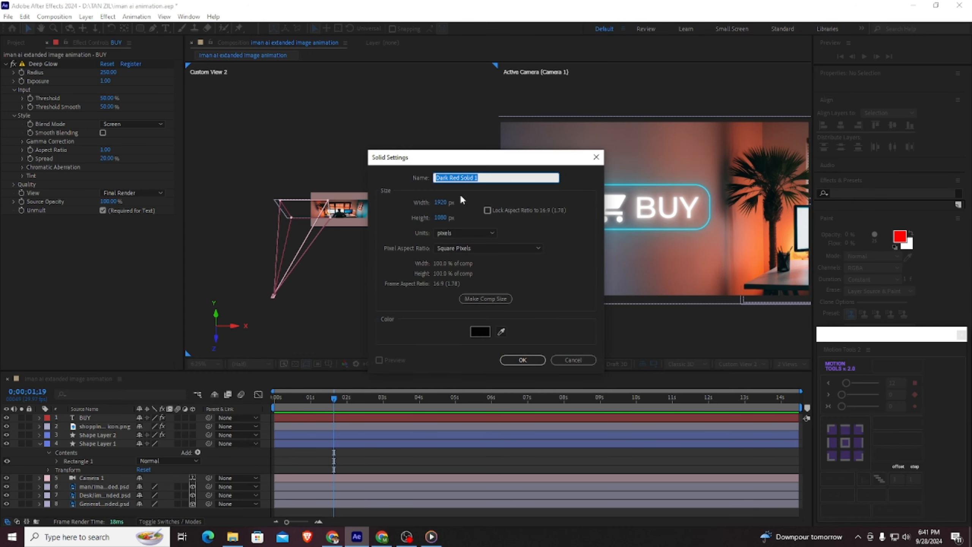
pyautogui.click(521, 360)
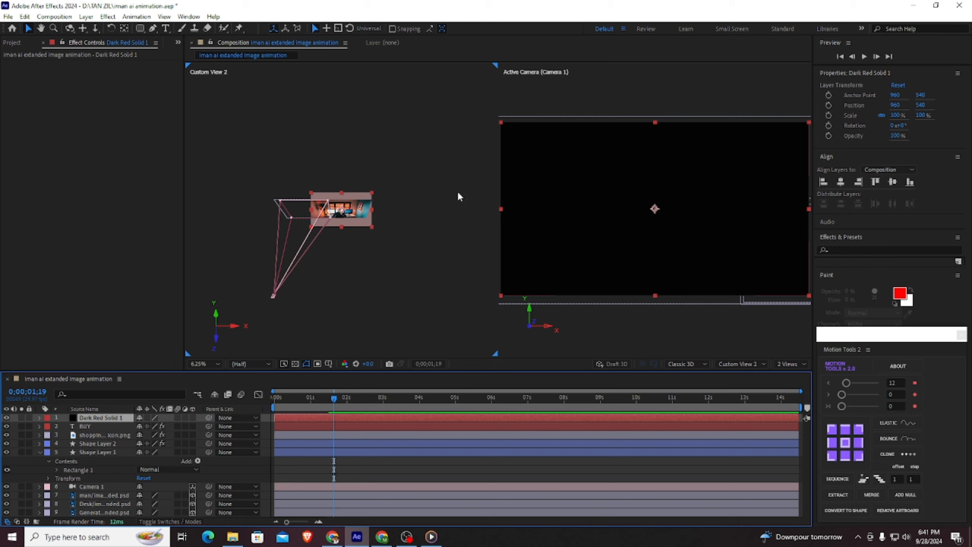
pyautogui.scroll(-3, 578, 222)
pyautogui.scroll(2, 579, 222)
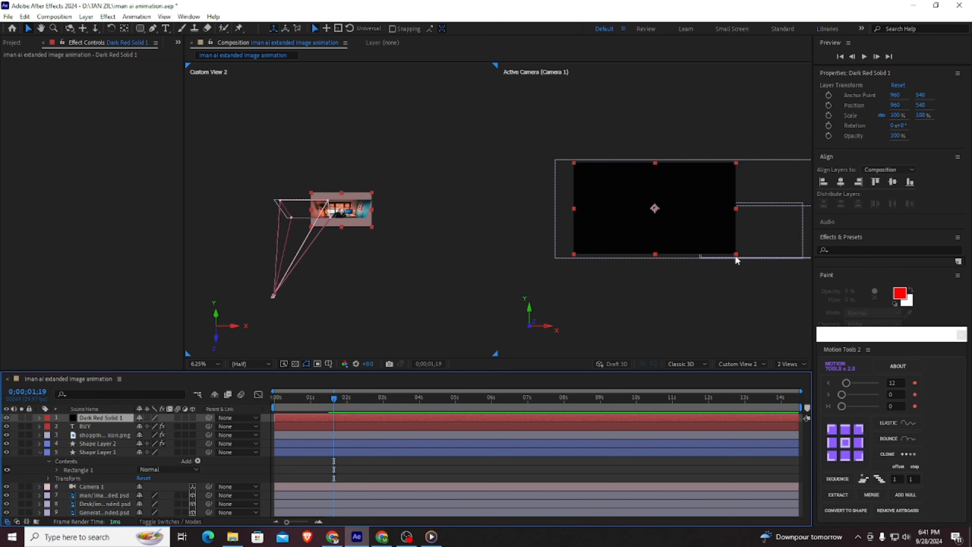
pyautogui.moveTo(736, 256); pyautogui.dragTo(748, 270)
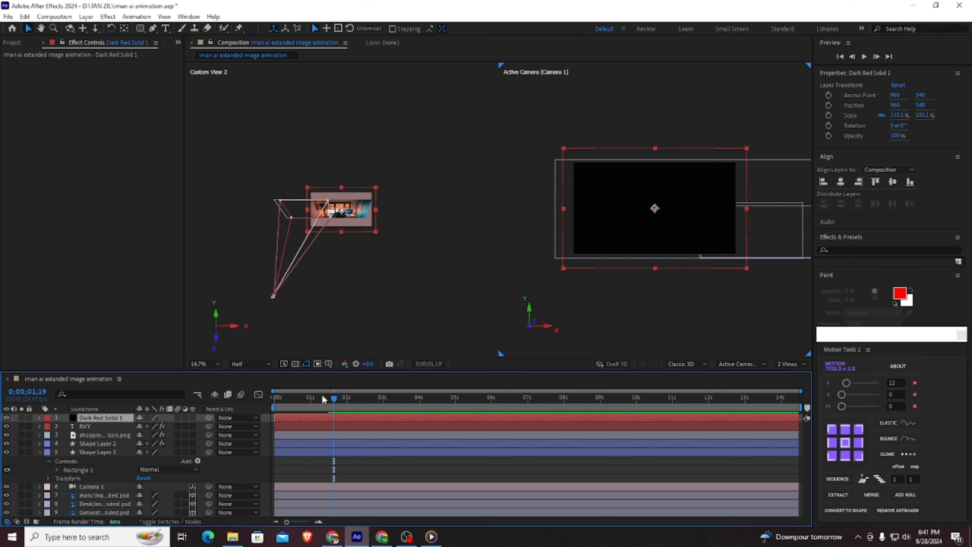
# Set the black solid's Opacity to 50% at the first frame and keyframe it
pyautogui.press('Home')
pyautogui.press('t')
pyautogui.click(144, 426)
pyautogui.write('45')
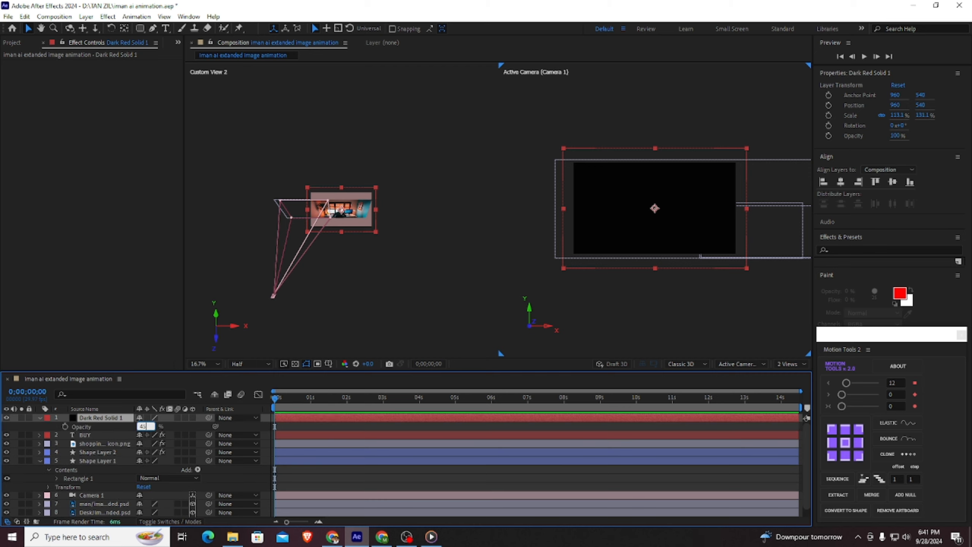
pyautogui.press('Return')
pyautogui.click(144, 429)
pyautogui.click(142, 426)
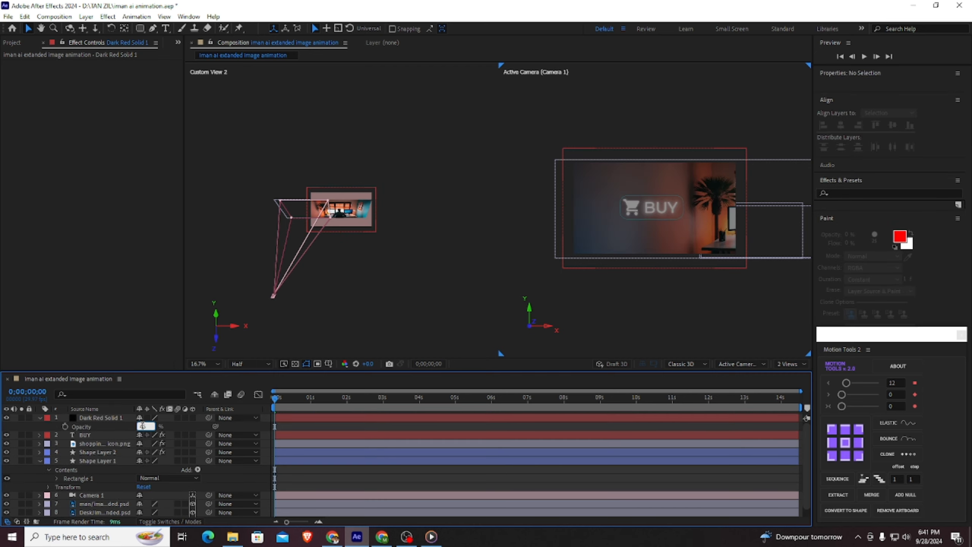
pyautogui.write('50')
pyautogui.press('Return')
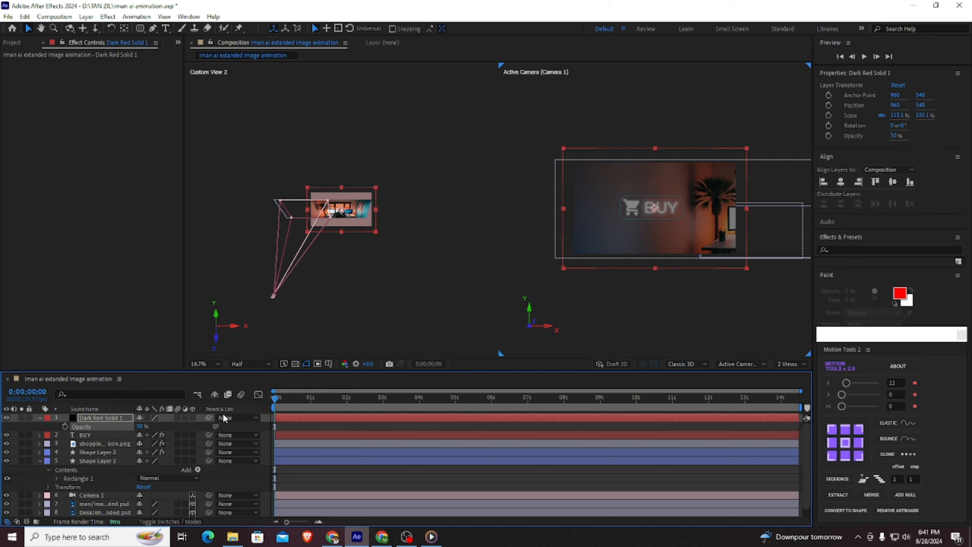
pyautogui.click(65, 426)
# Add an Opacity keyframe of 0% to the black solid at 0;00;01;29
pyautogui.moveTo(275, 400); pyautogui.dragTo(346, 401)
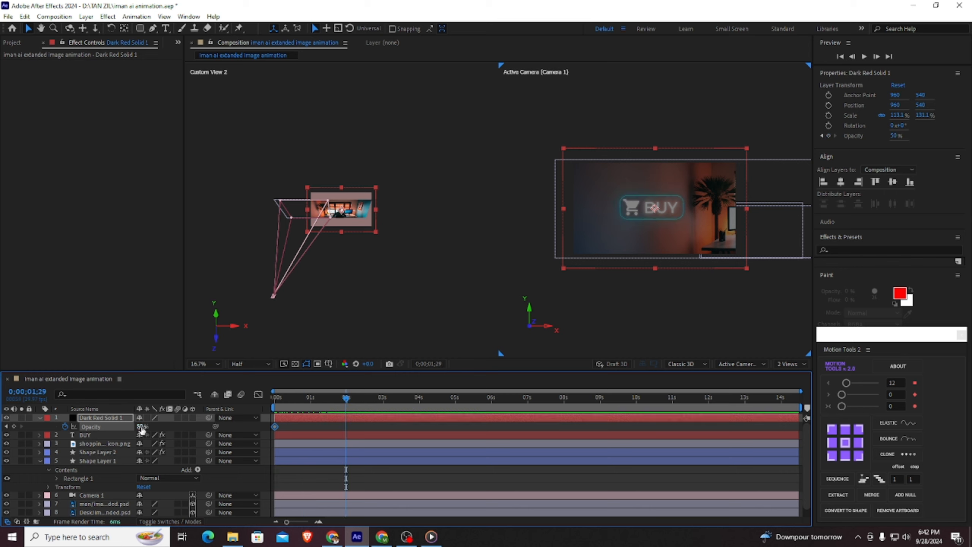
pyautogui.click(142, 427)
pyautogui.write('0')
pyautogui.press('Return')
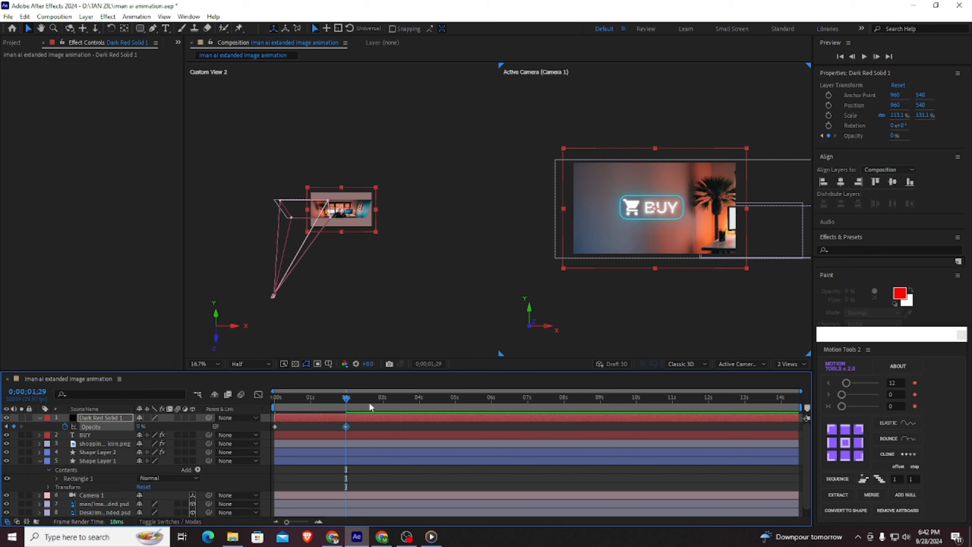
# Reshape the solid's opacity speed graph so the change peaks just before the second keyframe, and preview the fade from the start
pyautogui.click(258, 394)
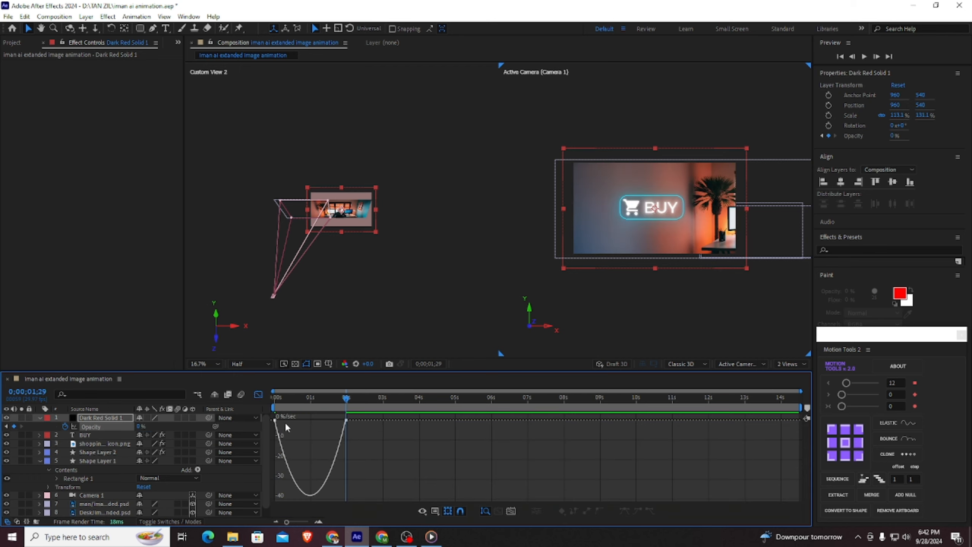
pyautogui.moveTo(353, 426); pyautogui.dragTo(321, 428)
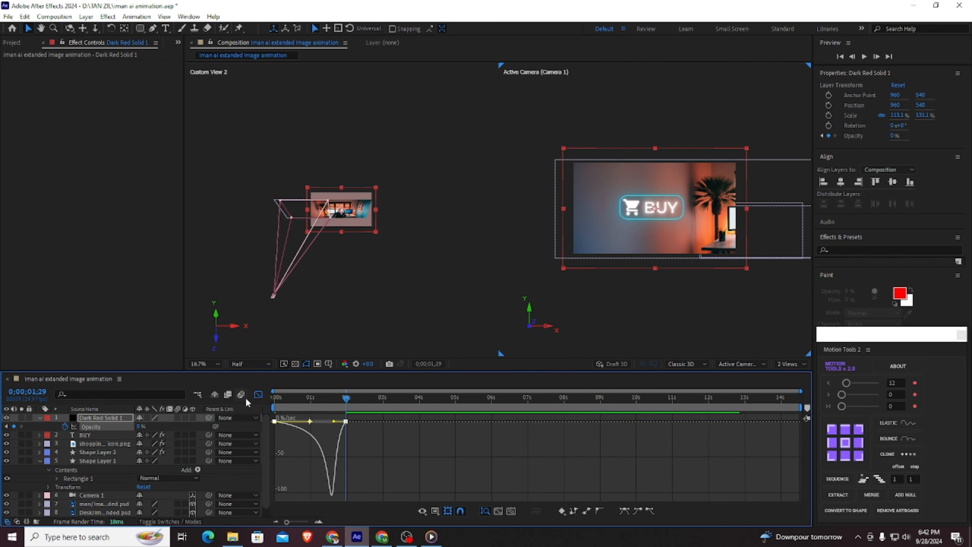
pyautogui.click(259, 395)
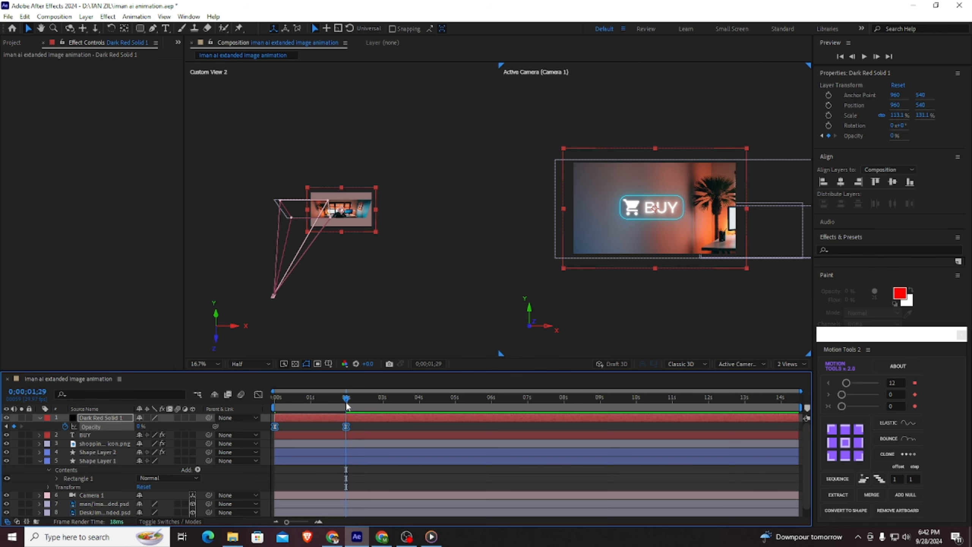
pyautogui.moveTo(346, 398); pyautogui.dragTo(251, 406)
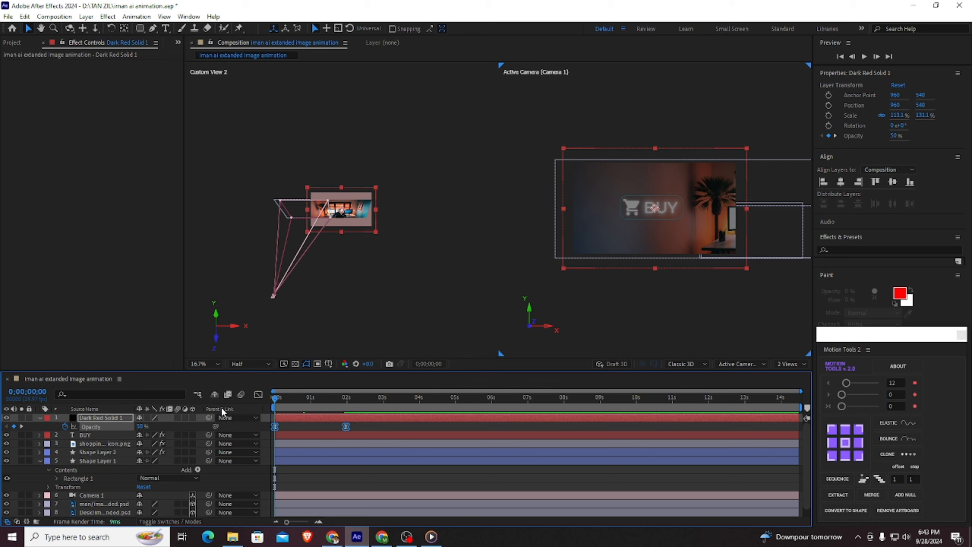
pyautogui.press('space')
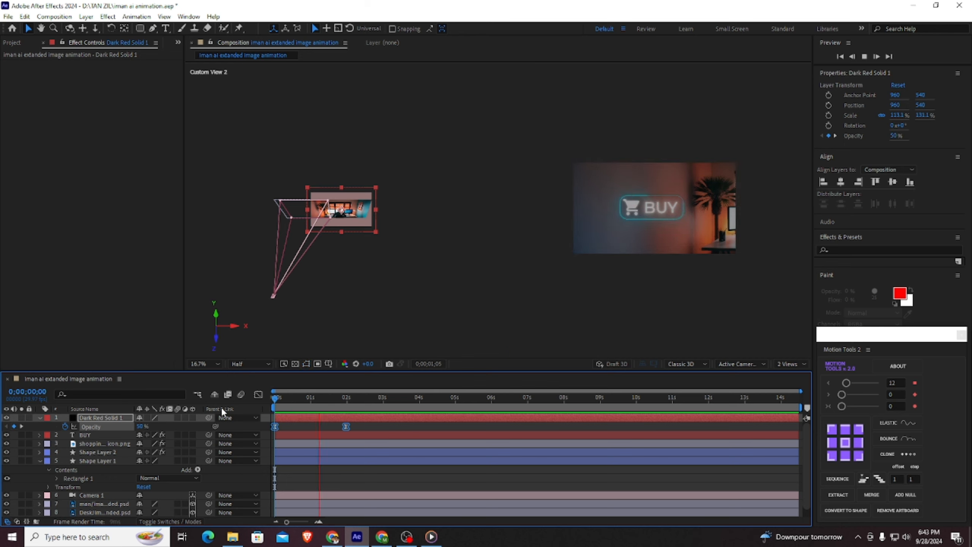
pyautogui.press('space')
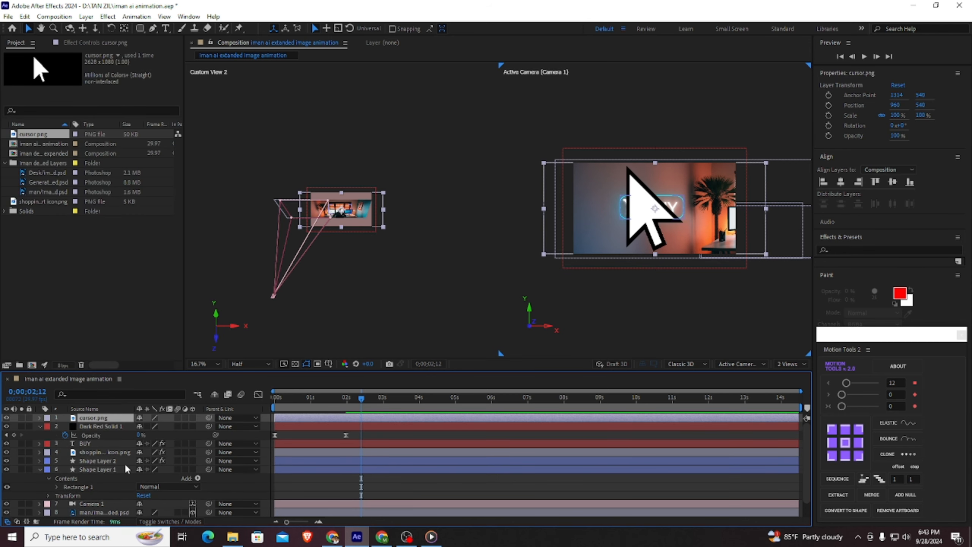
# Apply Change to Color to cursor.png, changing Hue, Lightness & Saturation, with Hue and Lightness tolerance at 100%
pyautogui.hotkey('ctrl', 'space')
pyautogui.write('ch')
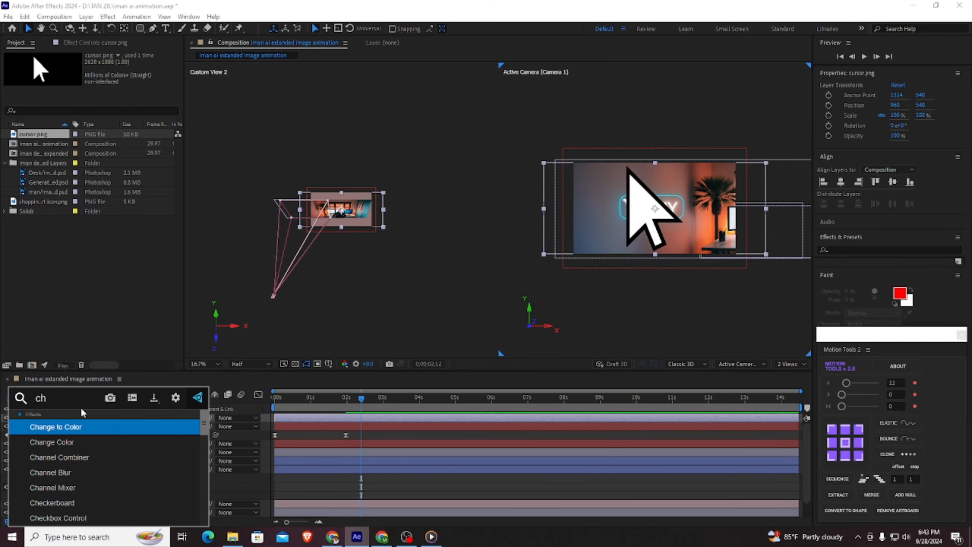
pyautogui.click(70, 425)
pyautogui.click(126, 89)
pyautogui.click(122, 137)
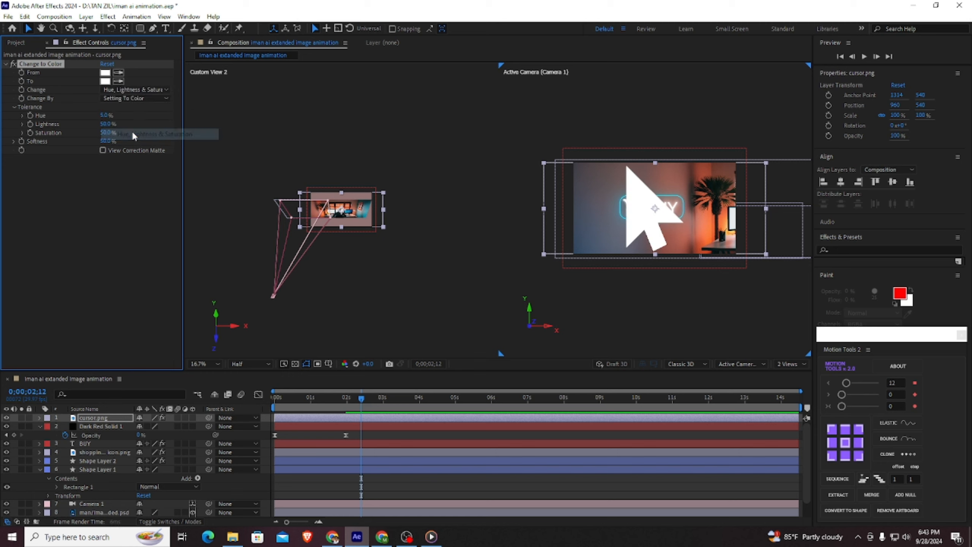
pyautogui.moveTo(106, 115); pyautogui.dragTo(221, 121)
pyautogui.click(221, 122)
pyautogui.moveTo(106, 123); pyautogui.dragTo(230, 128)
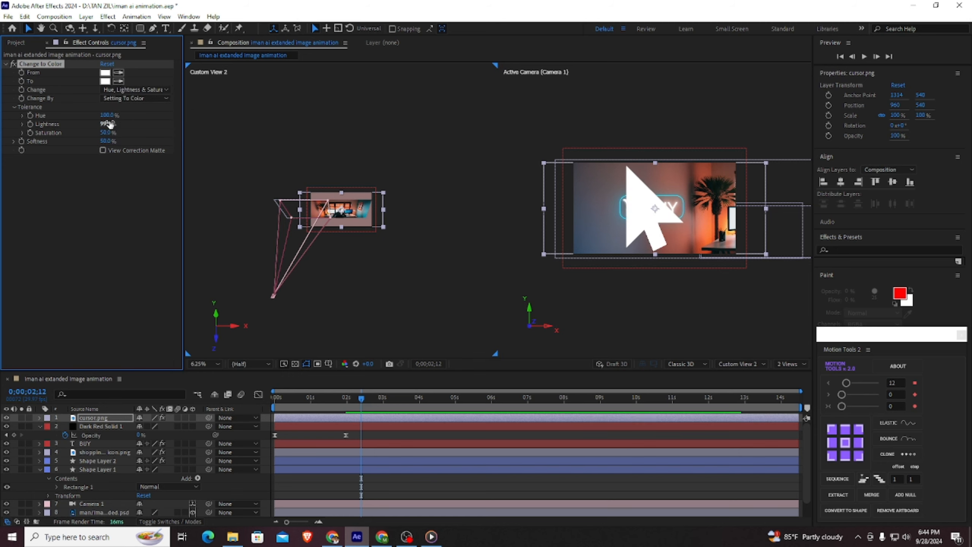
# Apply the Deep Glow effect to cursor.png with a Radius of 150
pyautogui.hotkey('ctrl', 'space')
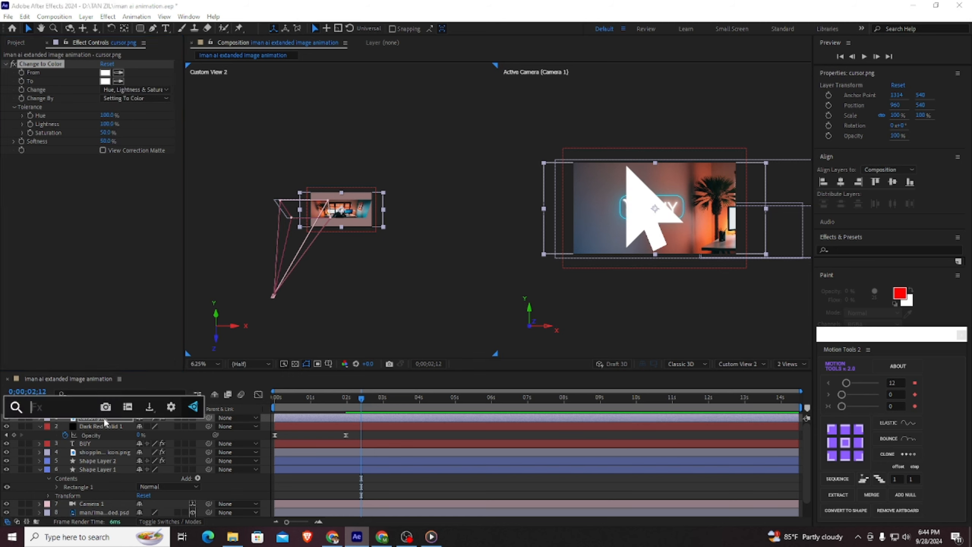
pyautogui.write('de')
pyautogui.click(104, 421)
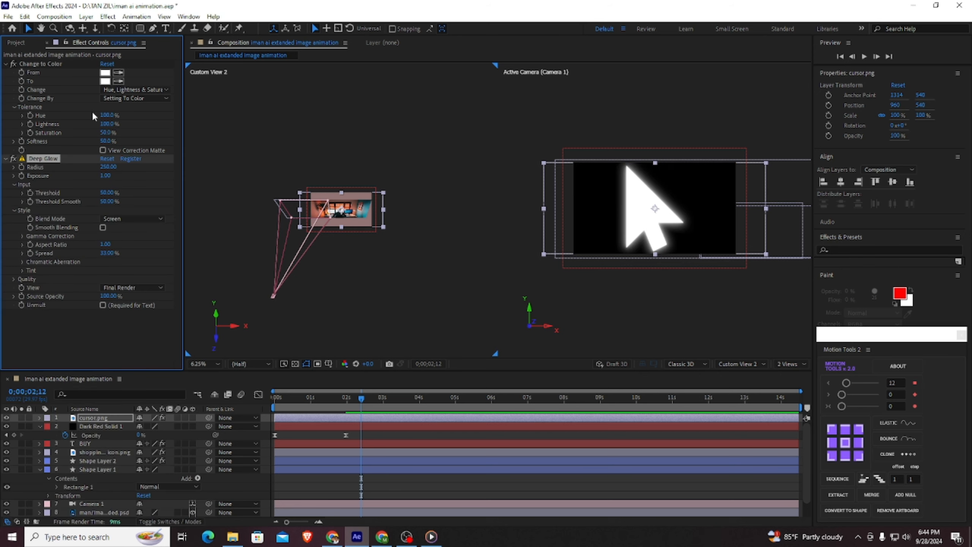
pyautogui.click(108, 167)
pyautogui.write('150')
pyautogui.press('Return')
# Set the cursor's Deep Glow Exposure to 0.8 and Spread to 20%, and enable Unmult
pyautogui.click(106, 177)
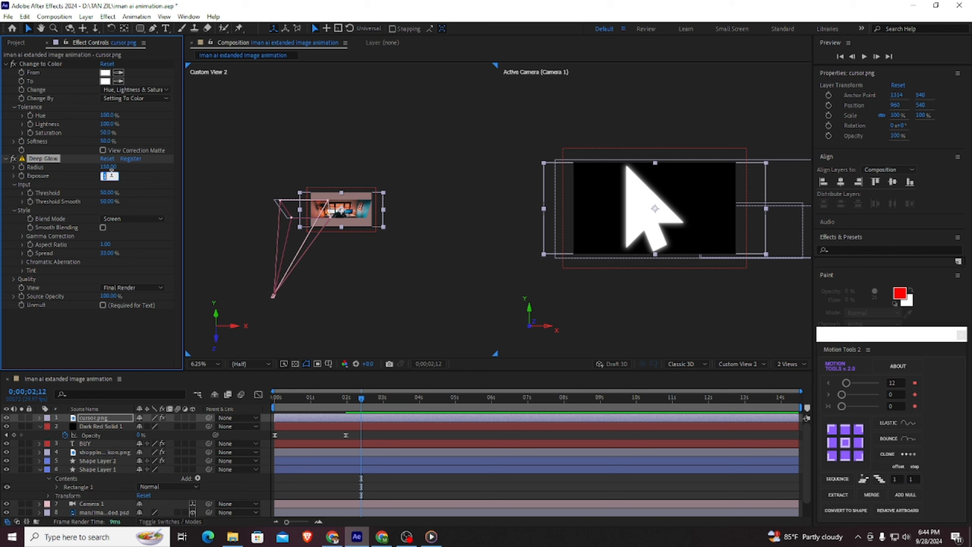
pyautogui.write('0.8')
pyautogui.press('Return')
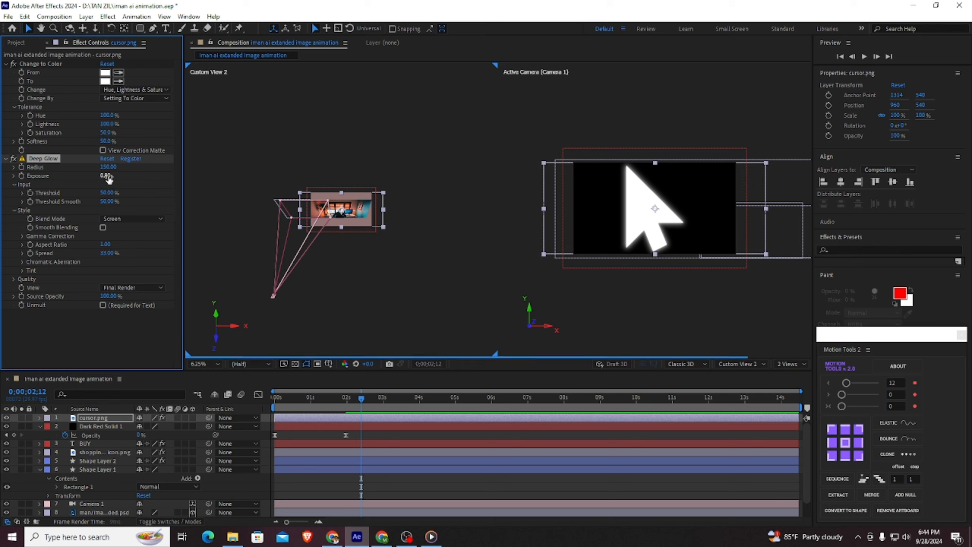
pyautogui.click(104, 254)
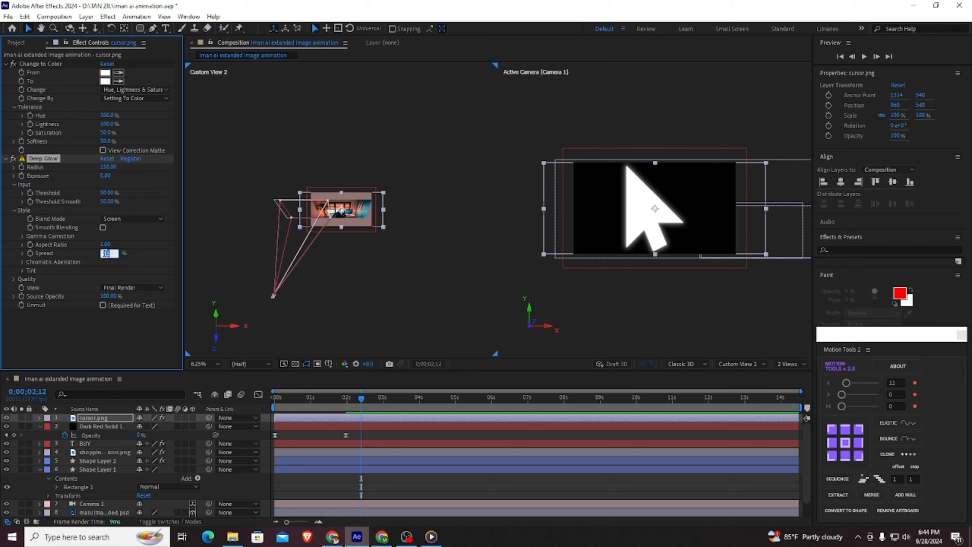
pyautogui.press('Return')
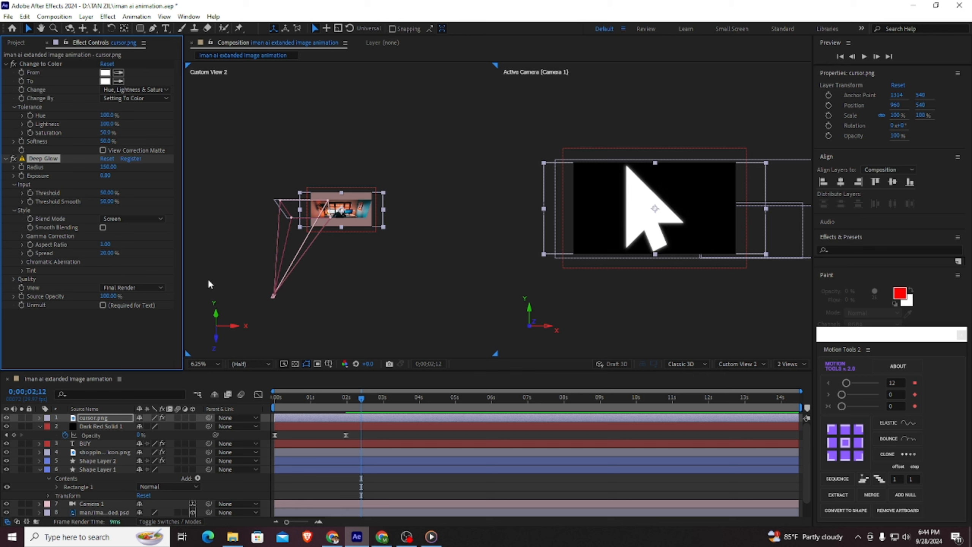
pyautogui.click(101, 306)
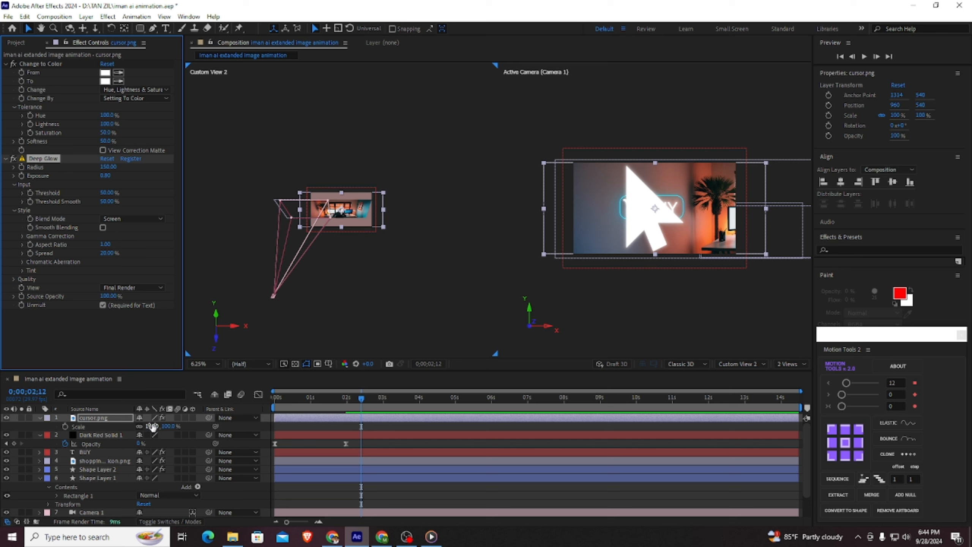
# Scale the cursor to 17% and position it at about 970, 657, over the lower edge of the glowing frame
pyautogui.moveTo(153, 428); pyautogui.dragTo(119, 428)
pyautogui.scroll(1, 588, 286)
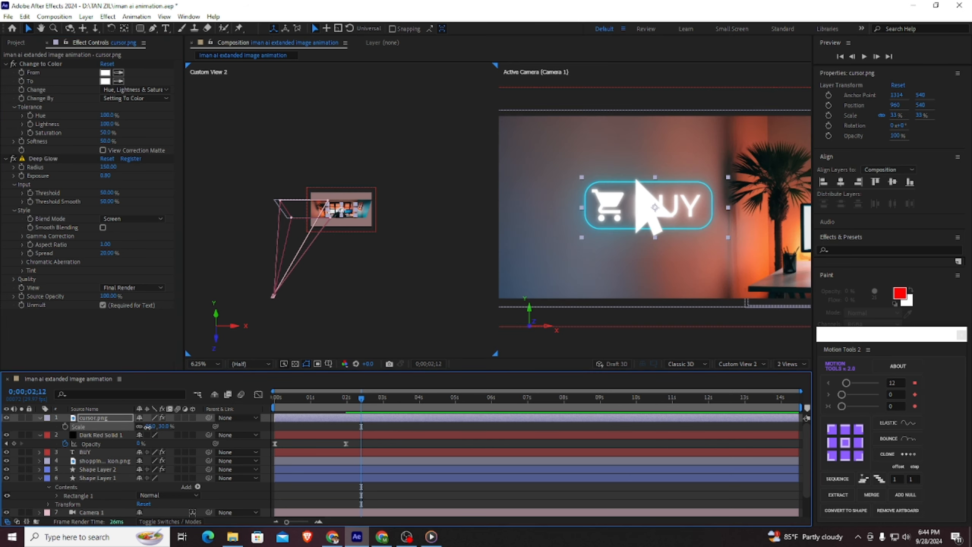
pyautogui.moveTo(148, 427); pyautogui.dragTo(140, 428)
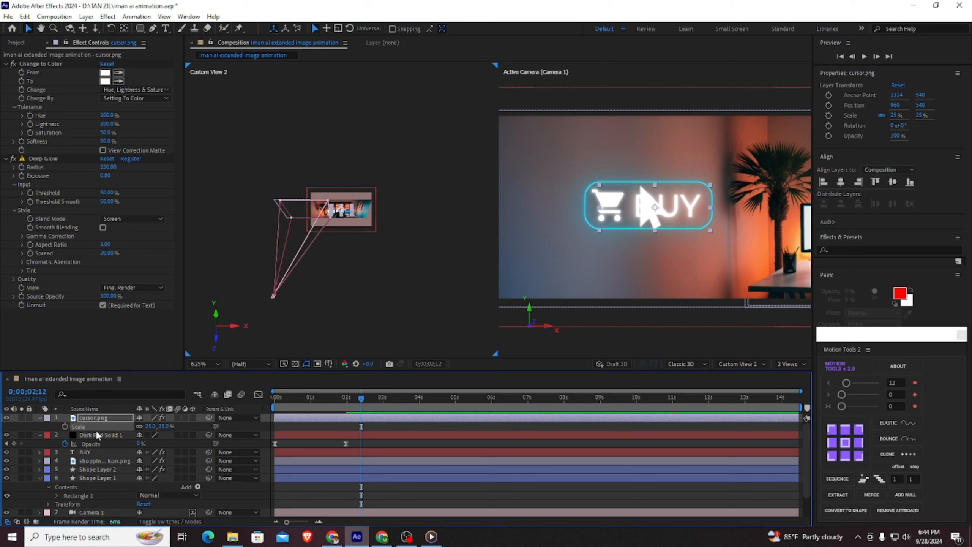
pyautogui.hotkey('shift', 'p')
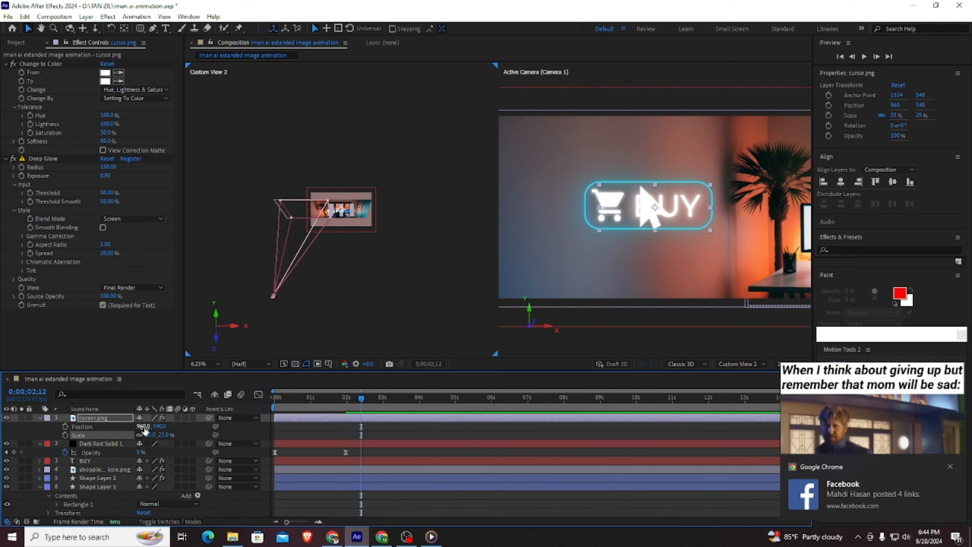
pyautogui.moveTo(144, 426); pyautogui.dragTo(244, 420)
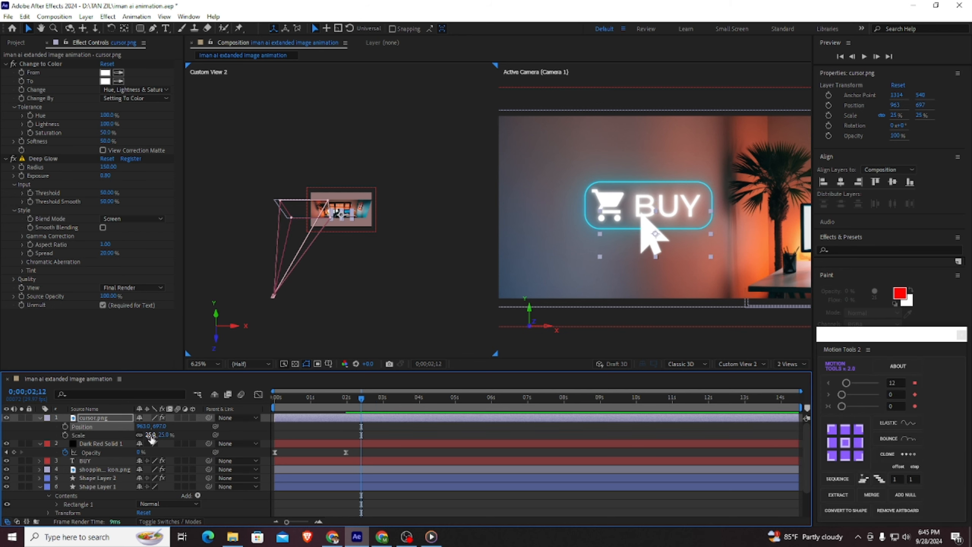
pyautogui.moveTo(152, 441)
pyautogui.mouseDown()
pyautogui.moveTo(143, 426)
pyautogui.moveTo(157, 428)
pyautogui.moveTo(143, 429)
pyautogui.mouseUp()
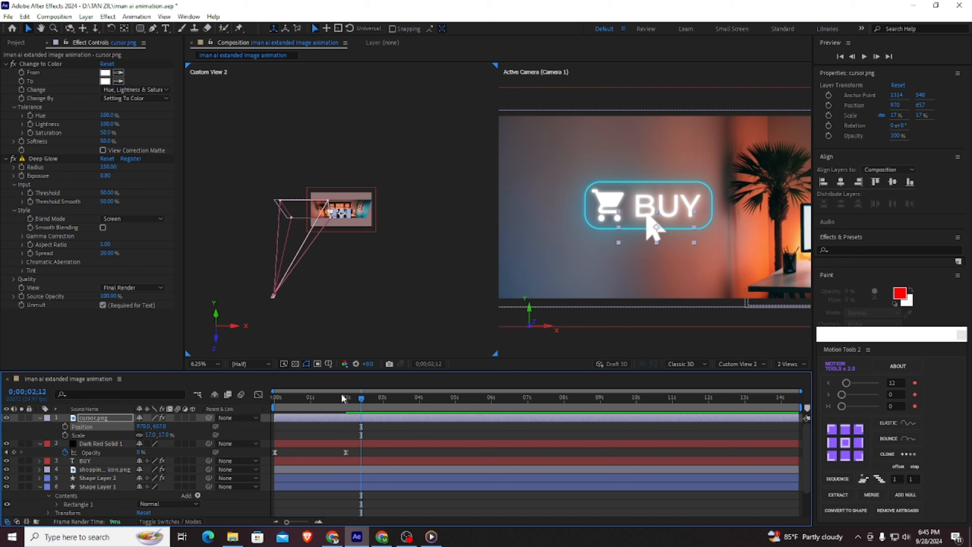
# Make the cursor.png, Dark Red Solid 1 and BUY layers 3D
pyautogui.click(192, 417)
pyautogui.click(192, 486)
pyautogui.scroll(-2, 199, 482)
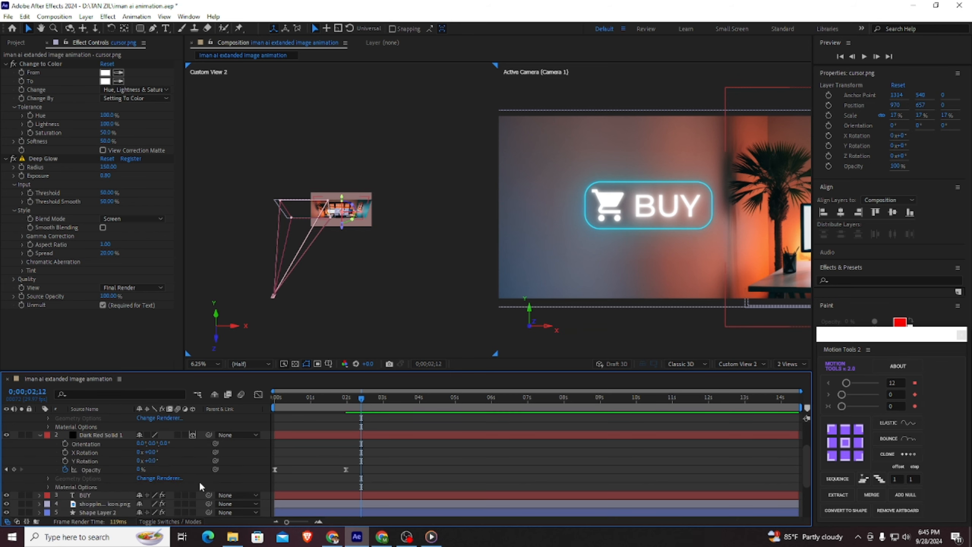
pyautogui.click(193, 495)
# Move the Camera 1 layer above cursor.png, to the top of the layer stack
pyautogui.scroll(-4, 191, 493)
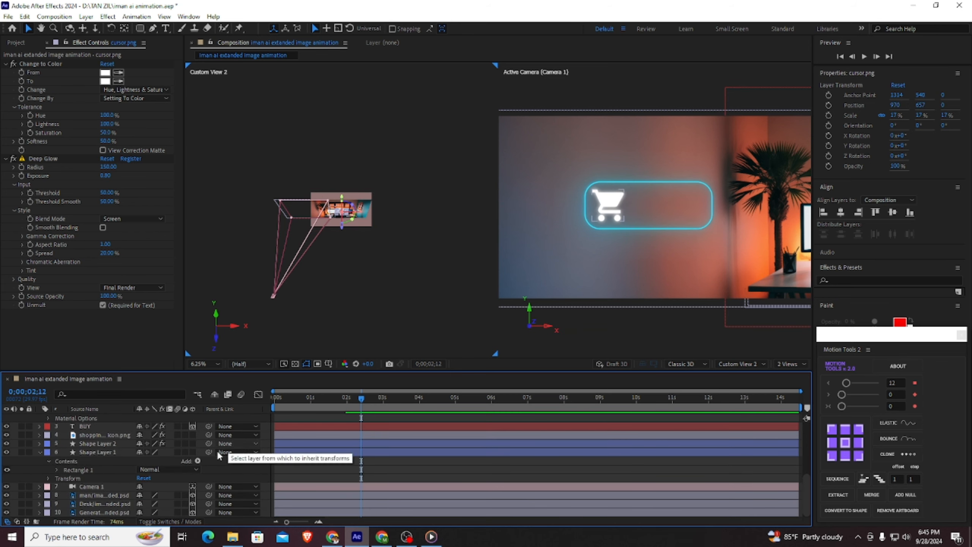
pyautogui.click(88, 487)
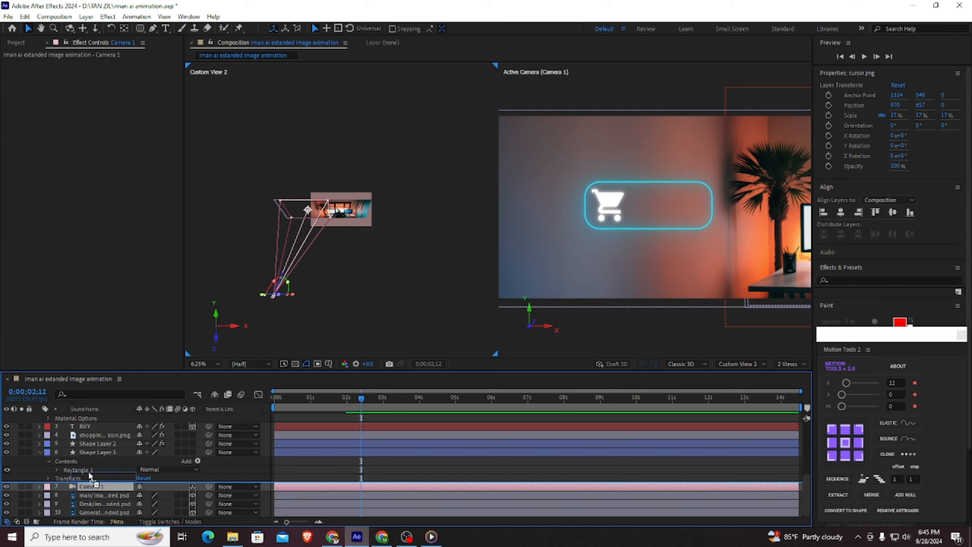
pyautogui.scroll(5, 92, 441)
pyautogui.moveTo(97, 414); pyautogui.dragTo(96, 415)
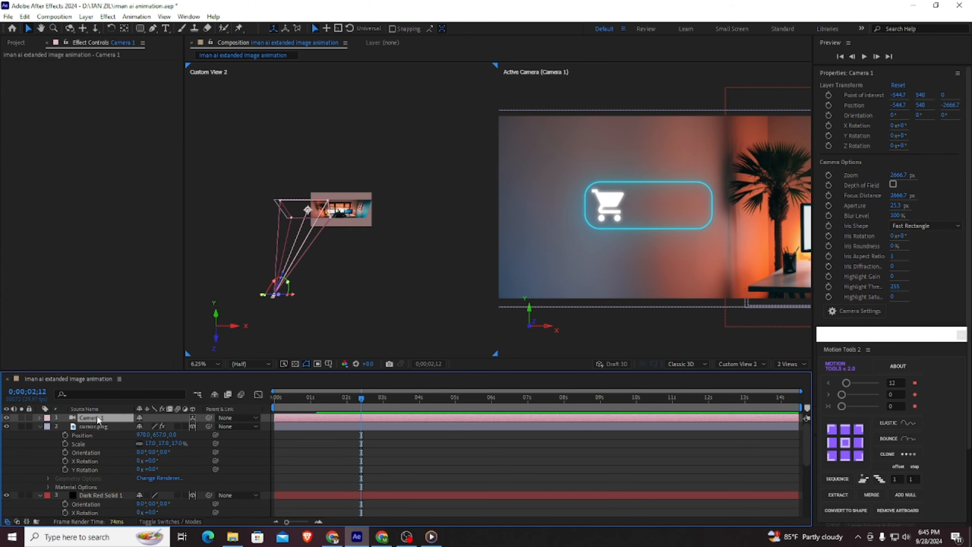
# Make the shopping cart icon, Shape Layer 2 and Shape Layer 1 3D, and collapse the expanded layer properties
pyautogui.click(39, 426)
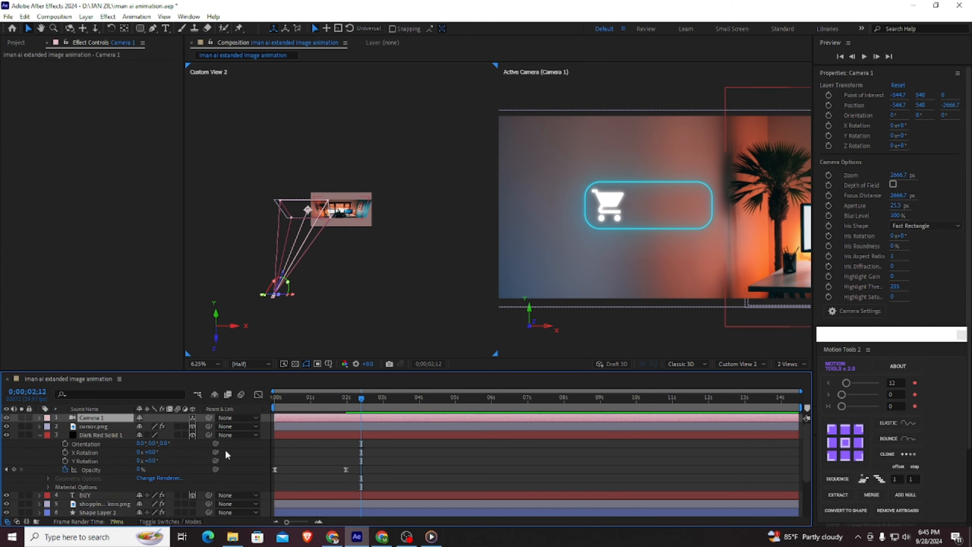
pyautogui.click(40, 434)
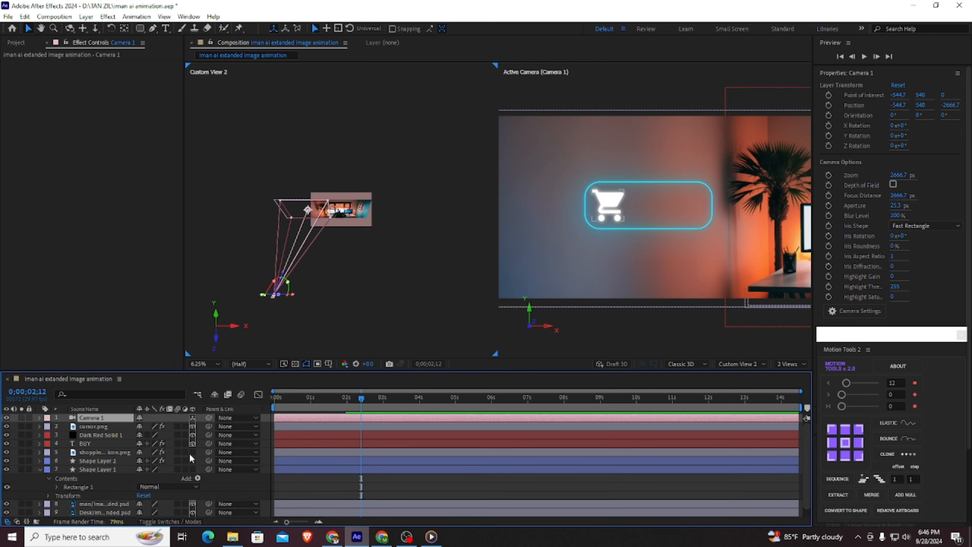
pyautogui.moveTo(189, 453); pyautogui.dragTo(192, 469)
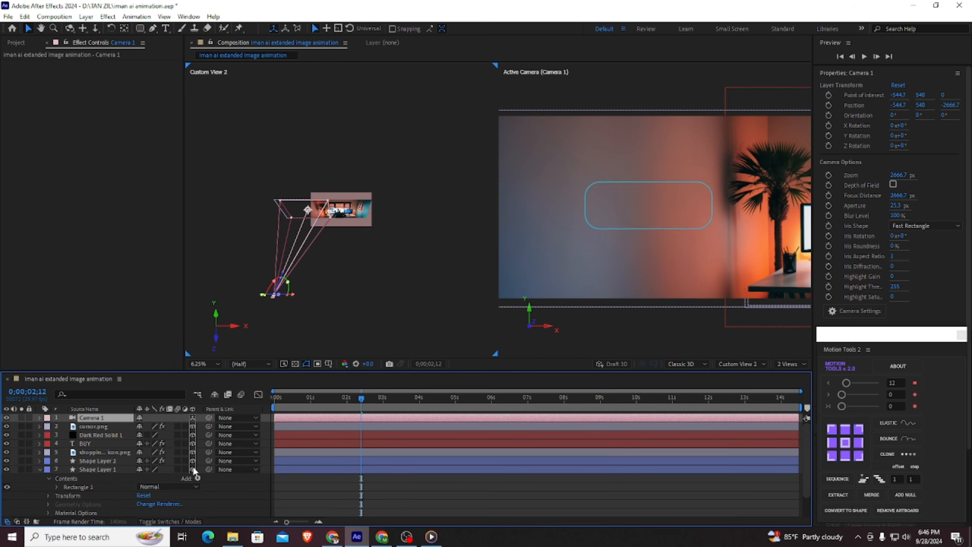
pyautogui.click(39, 469)
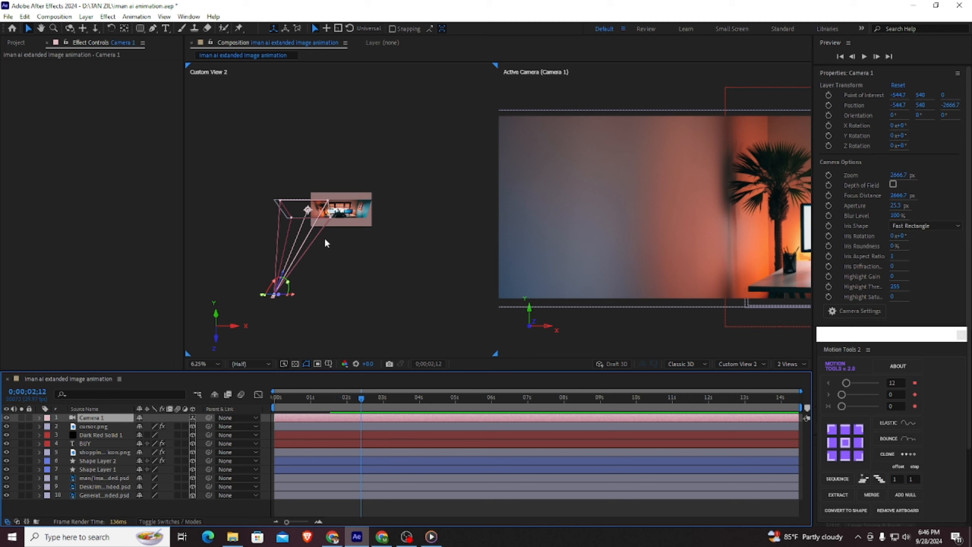
# Select the cursor, dark solid, BUY text, cart icon and both shape layers, and move them together along X into the camera's frame
pyautogui.press('.')
pyautogui.press('.')
pyautogui.press('.')
pyautogui.press(',')
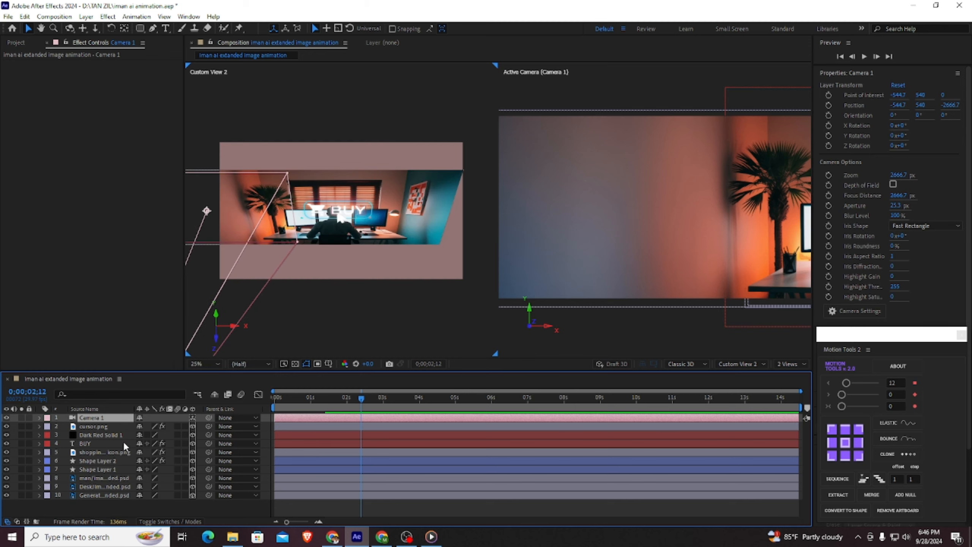
pyautogui.press(',')
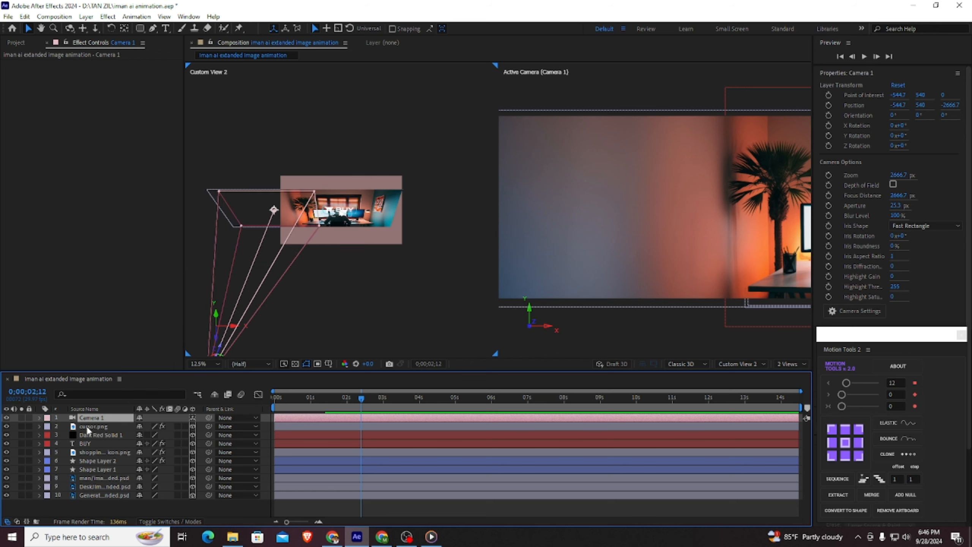
pyautogui.click(101, 427)
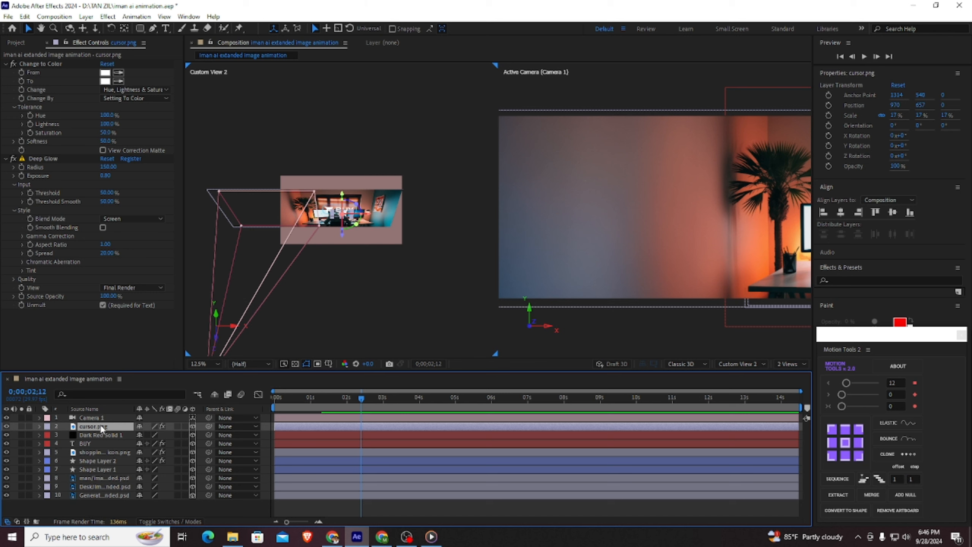
pyautogui.keyDown('ctrl'); pyautogui.click(98, 434); pyautogui.keyUp('ctrl')
pyautogui.keyDown('ctrl'); pyautogui.click(106, 444); pyautogui.keyUp('ctrl')
pyautogui.keyDown('ctrl'); pyautogui.click(113, 452); pyautogui.keyUp('ctrl')
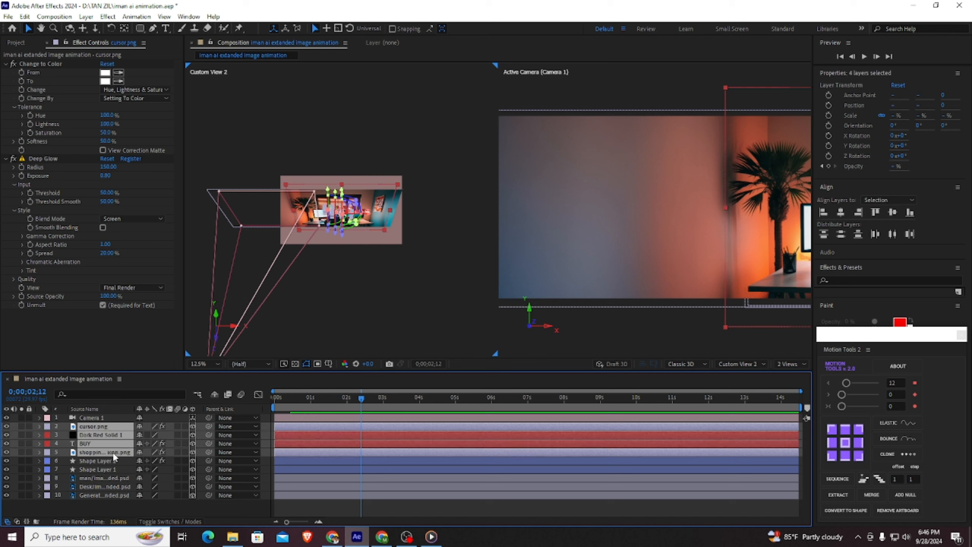
pyautogui.keyDown('ctrl'); pyautogui.click(110, 461); pyautogui.keyUp('ctrl')
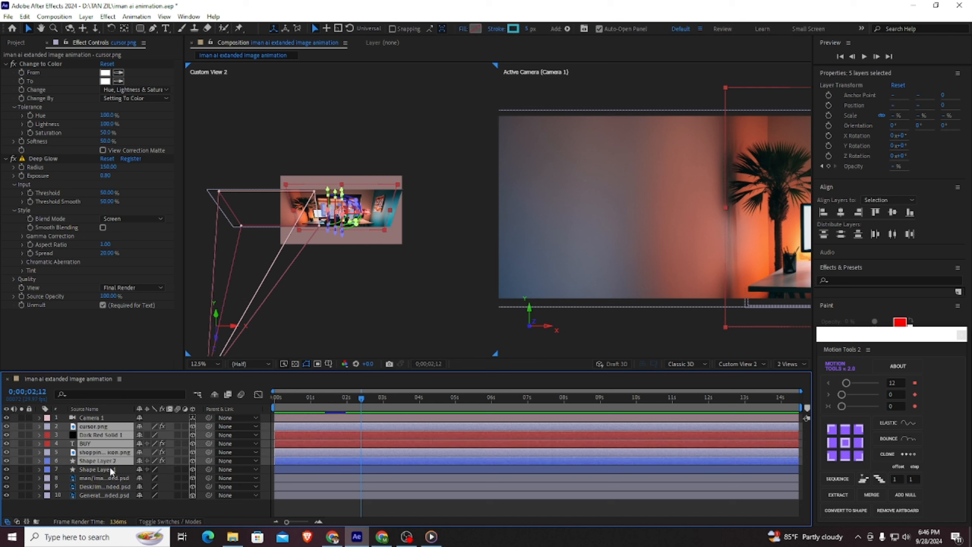
pyautogui.keyDown('ctrl'); pyautogui.click(109, 469); pyautogui.keyUp('ctrl')
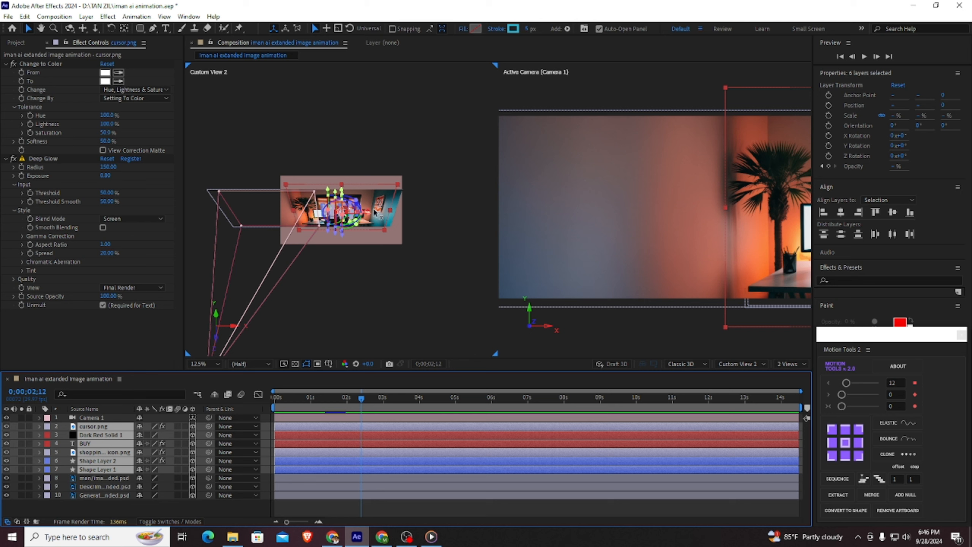
pyautogui.moveTo(377, 207); pyautogui.dragTo(309, 207)
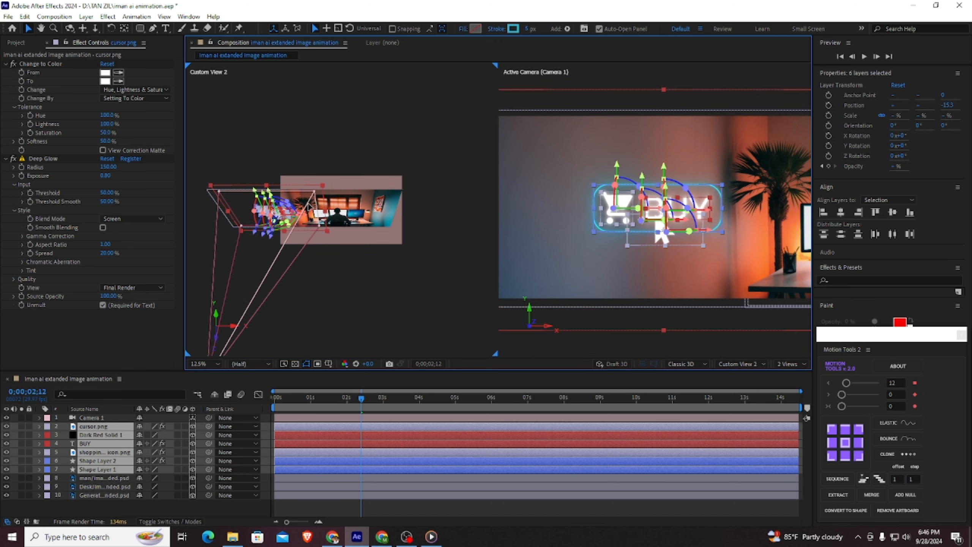
pyautogui.click(324, 289)
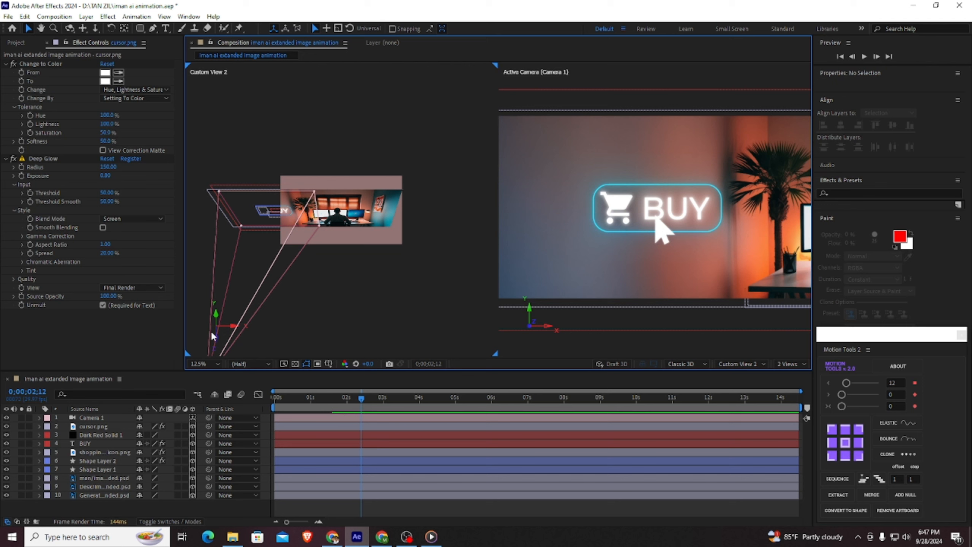
pyautogui.press(',')
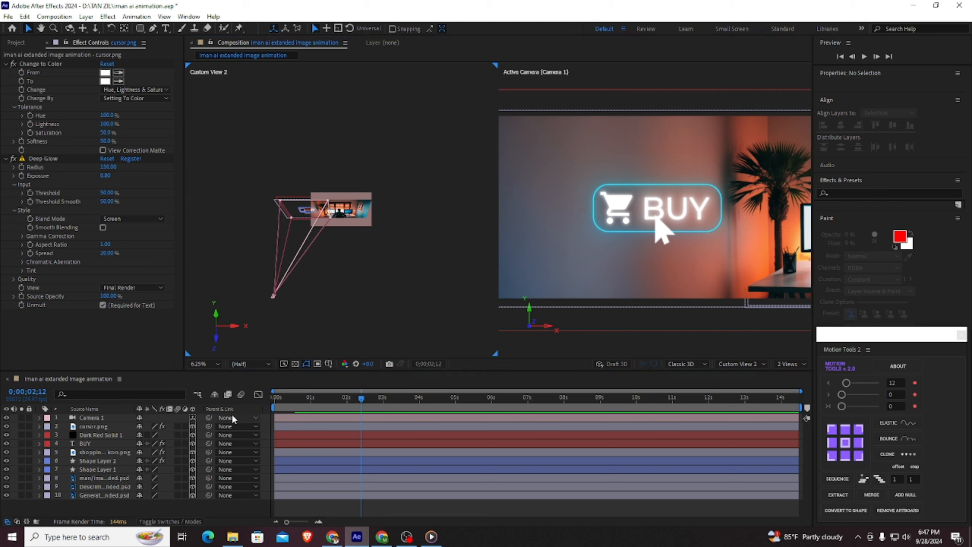
# Keyframe the cursor's Position at 0;00;00;00, placing it below the frame at about 69, 1152.6
pyautogui.moveTo(361, 399); pyautogui.dragTo(245, 417)
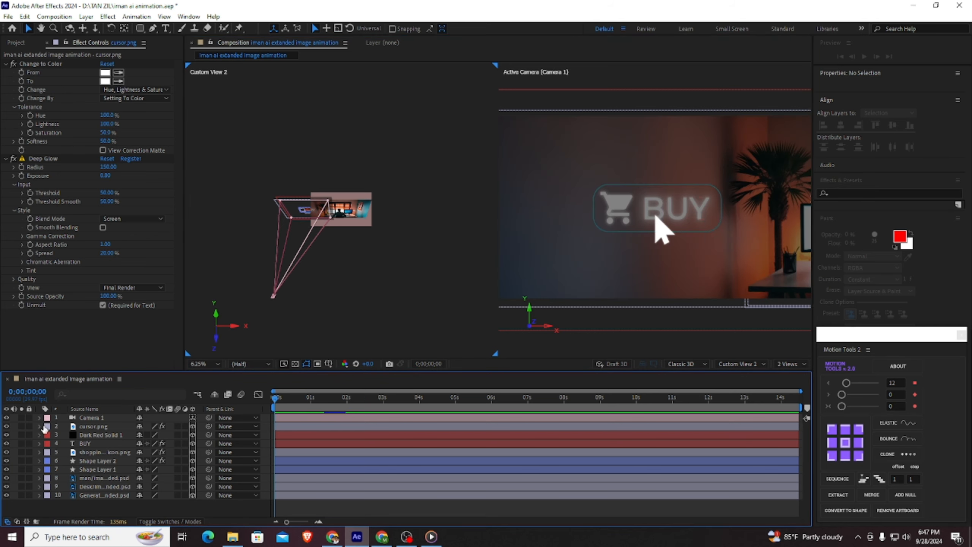
pyautogui.click(70, 426)
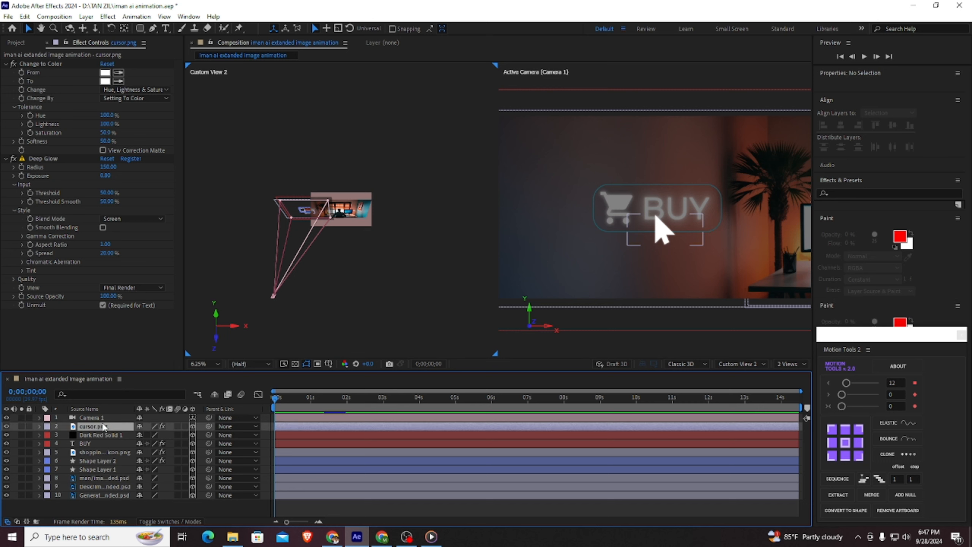
pyautogui.press('p')
pyautogui.click(64, 436)
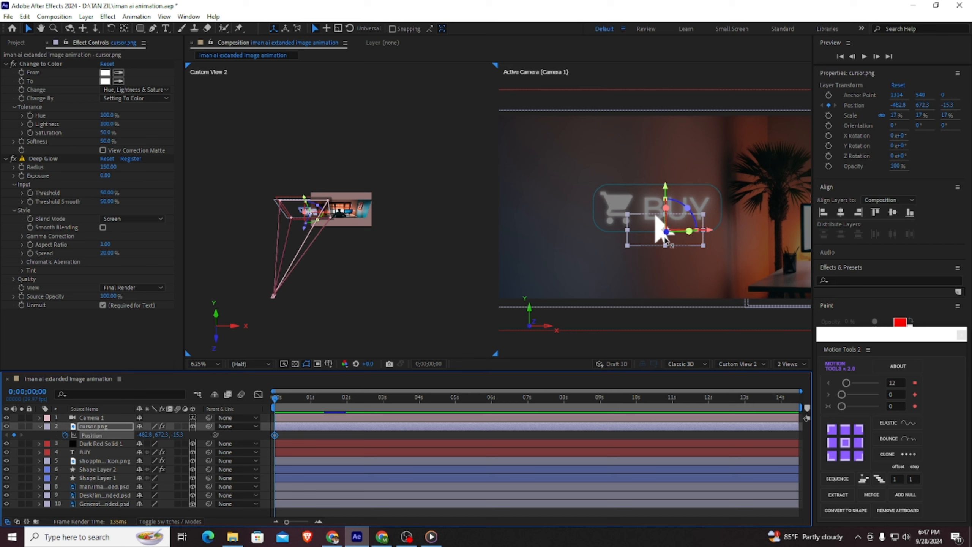
pyautogui.moveTo(663, 243); pyautogui.dragTo(757, 321)
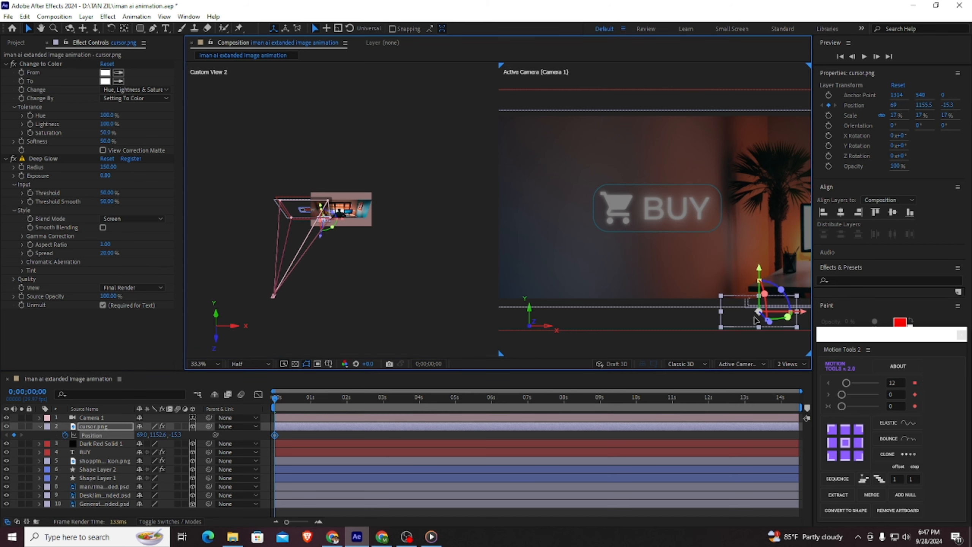
# At 0;00;02;01, set the cursor's X and Y position to about -492, 674.6, over the BUY button's lower edge
pyautogui.moveTo(291, 401); pyautogui.dragTo(351, 411)
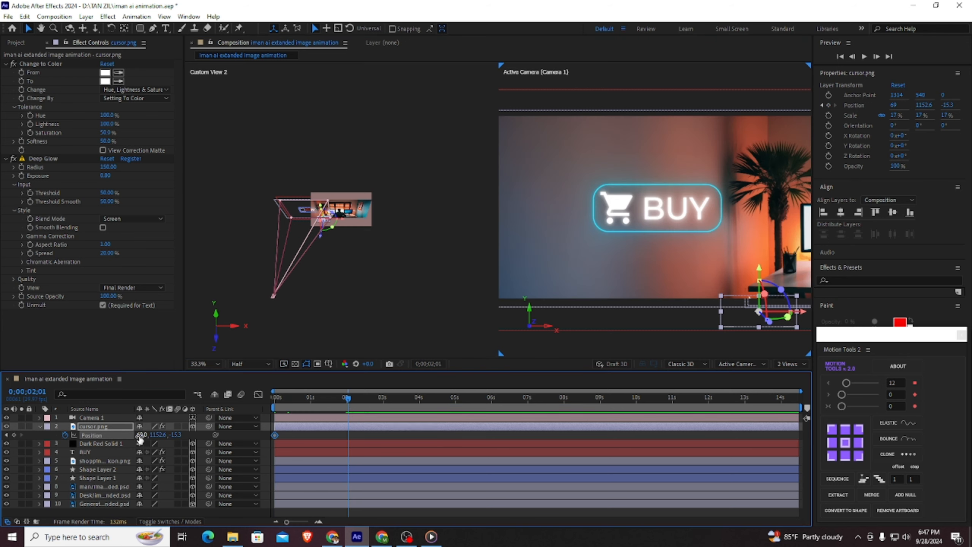
pyautogui.moveTo(140, 440); pyautogui.dragTo(4, 436)
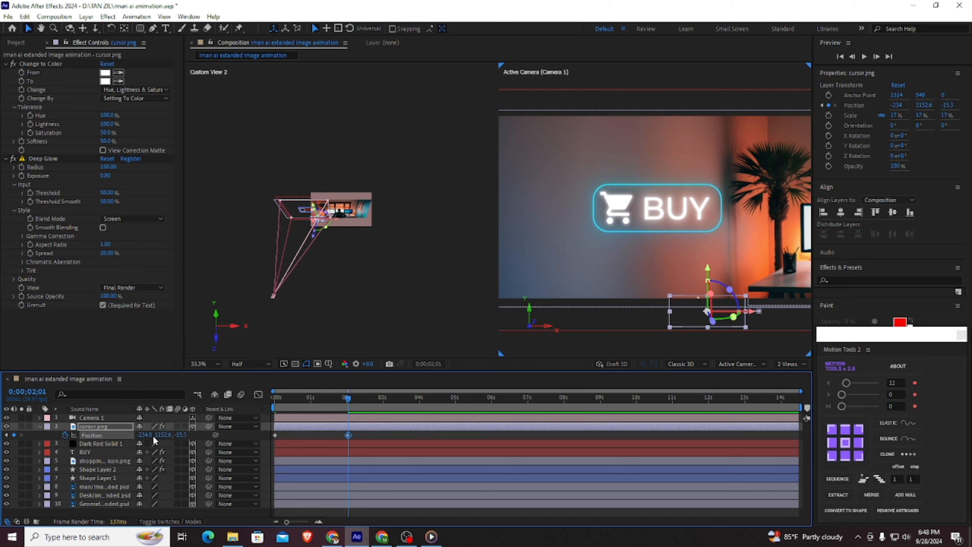
pyautogui.moveTo(163, 437); pyautogui.dragTo(1, 445)
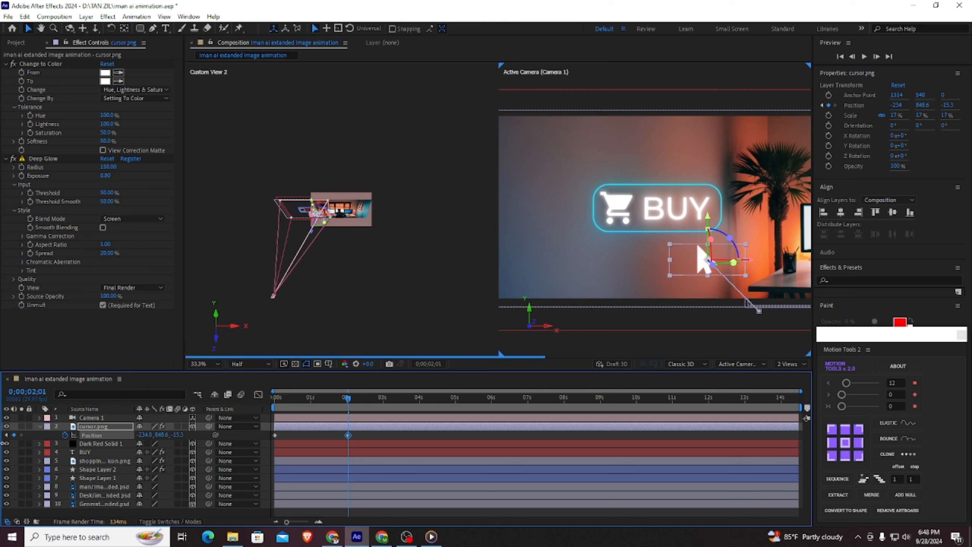
pyautogui.moveTo(162, 437); pyautogui.dragTo(30, 444)
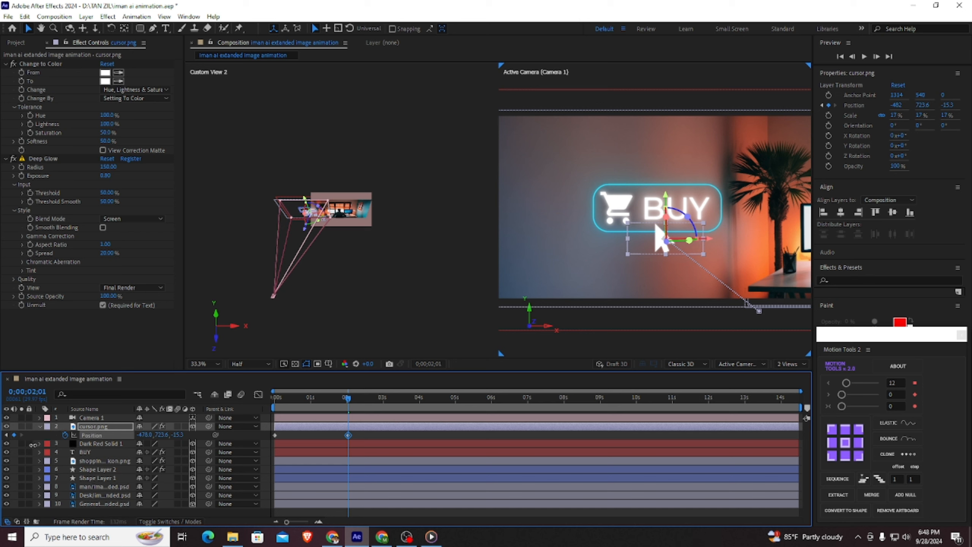
pyautogui.moveTo(155, 435)
pyautogui.mouseDown()
pyautogui.moveTo(124, 443)
pyautogui.moveTo(162, 436)
pyautogui.moveTo(143, 439)
pyautogui.mouseUp()
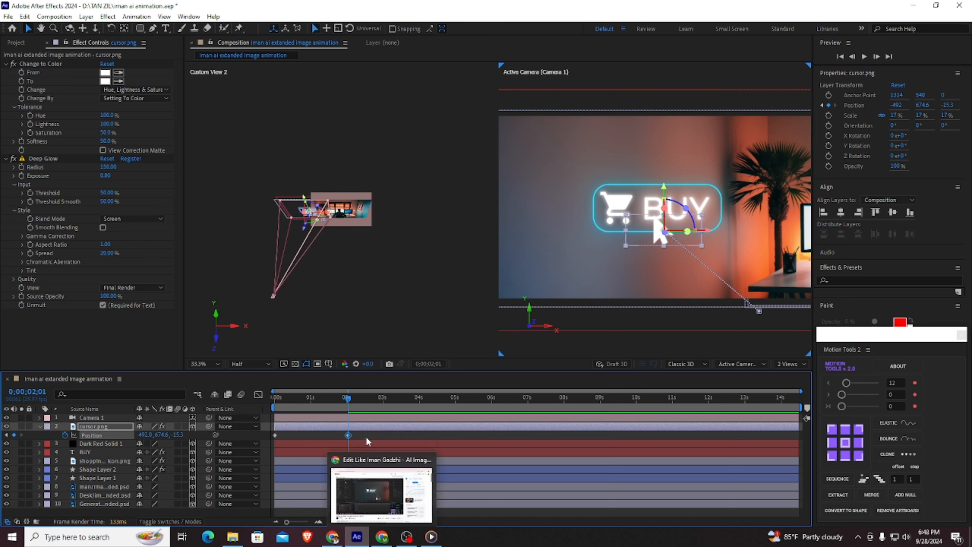
# Easy-ease both cursor Position keyframes, reshape their speed graph to a sharp peak midway, and preview the motion from the start
pyautogui.moveTo(367, 440); pyautogui.dragTo(272, 433)
pyautogui.press('F9')
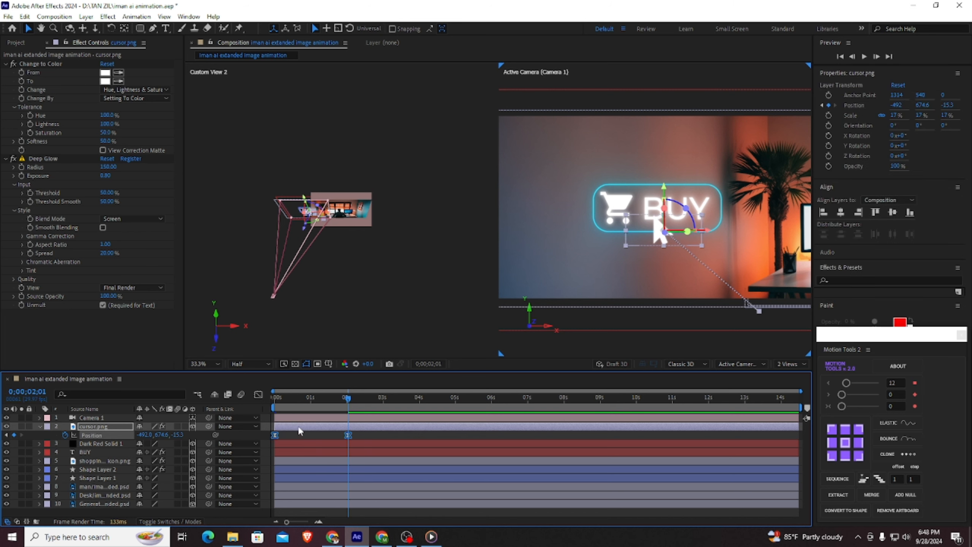
pyautogui.click(258, 394)
pyautogui.moveTo(357, 504); pyautogui.dragTo(319, 495)
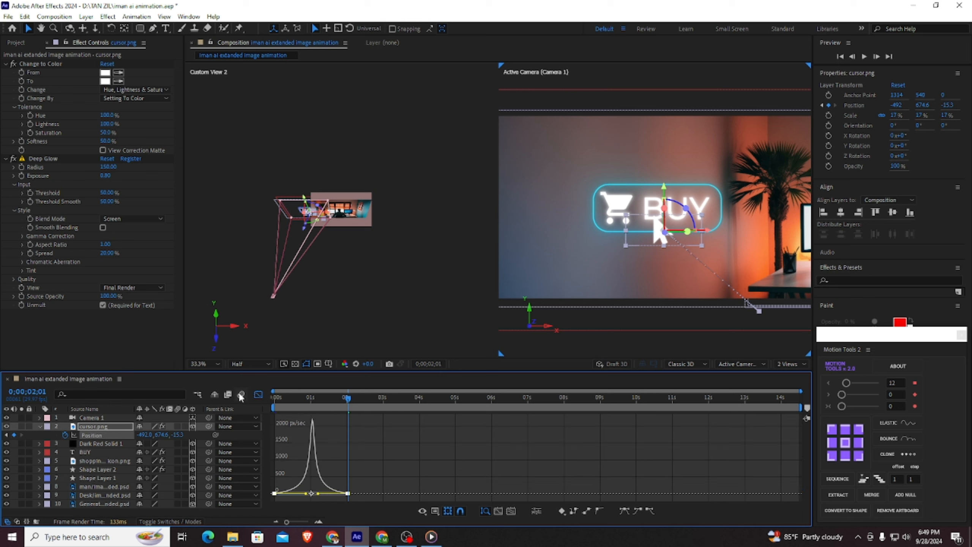
pyautogui.click(258, 395)
pyautogui.moveTo(349, 400); pyautogui.dragTo(275, 398)
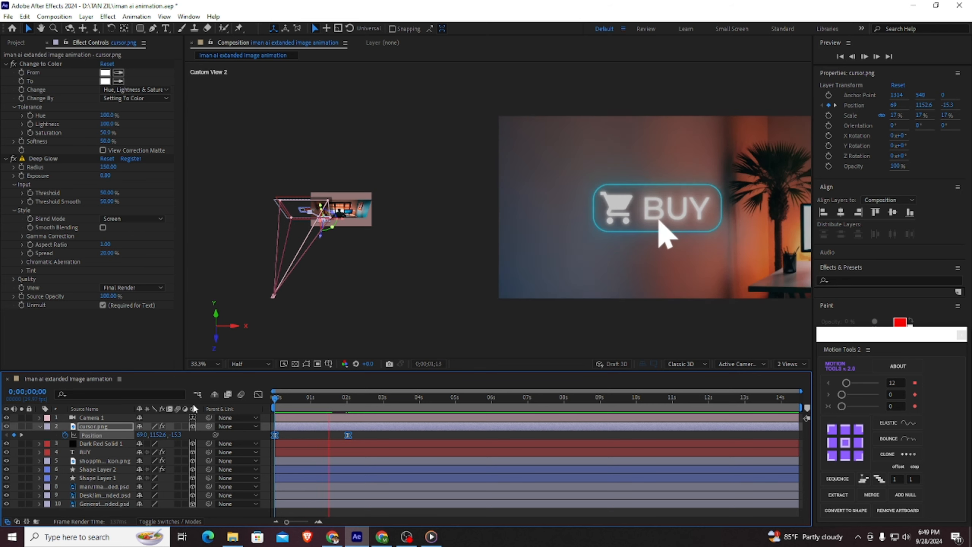
pyautogui.press('space')
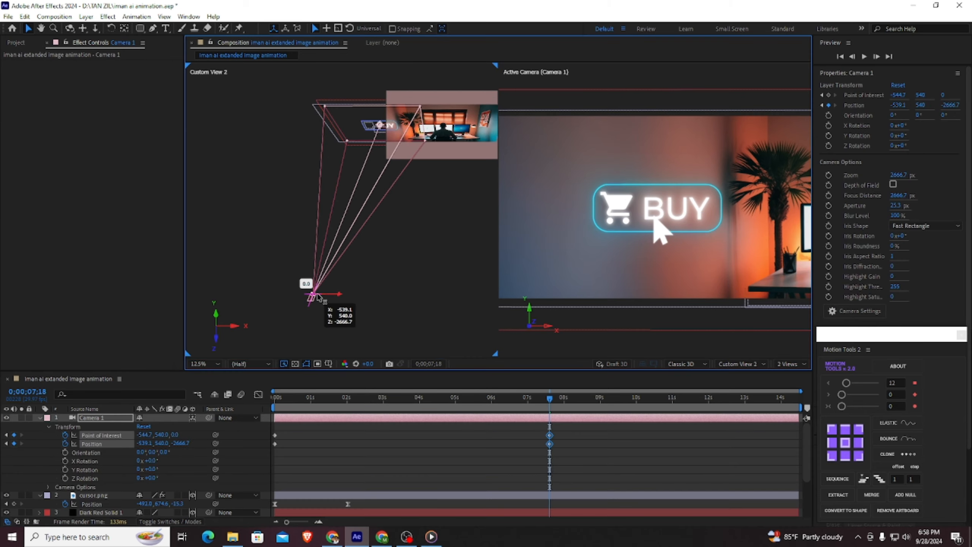
# At 0;00;07;18, move Camera 1 along X to about 926 to face the man at the desk, and pull it back slightly
pyautogui.moveTo(321, 297); pyautogui.dragTo(445, 310)
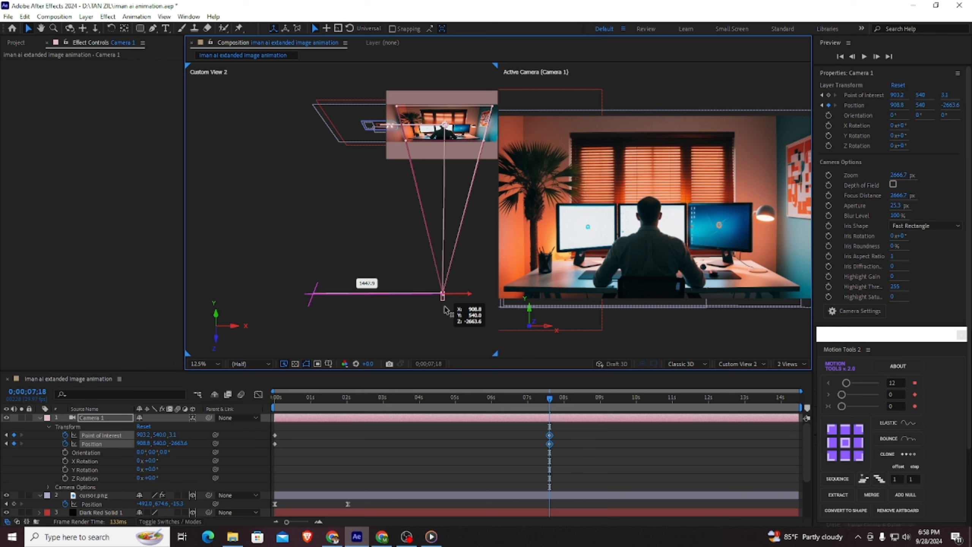
pyautogui.moveTo(445, 310); pyautogui.dragTo(442, 311)
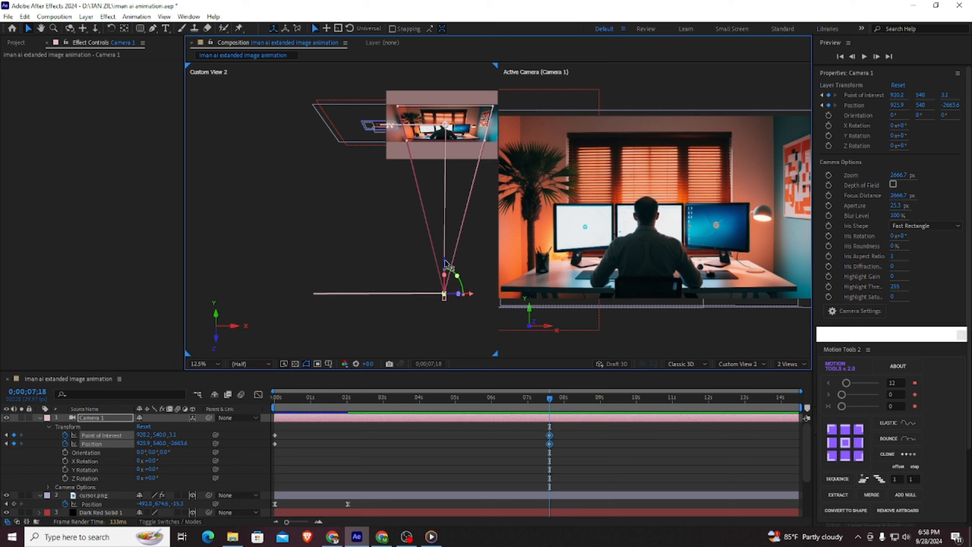
pyautogui.moveTo(445, 263); pyautogui.dragTo(452, 285)
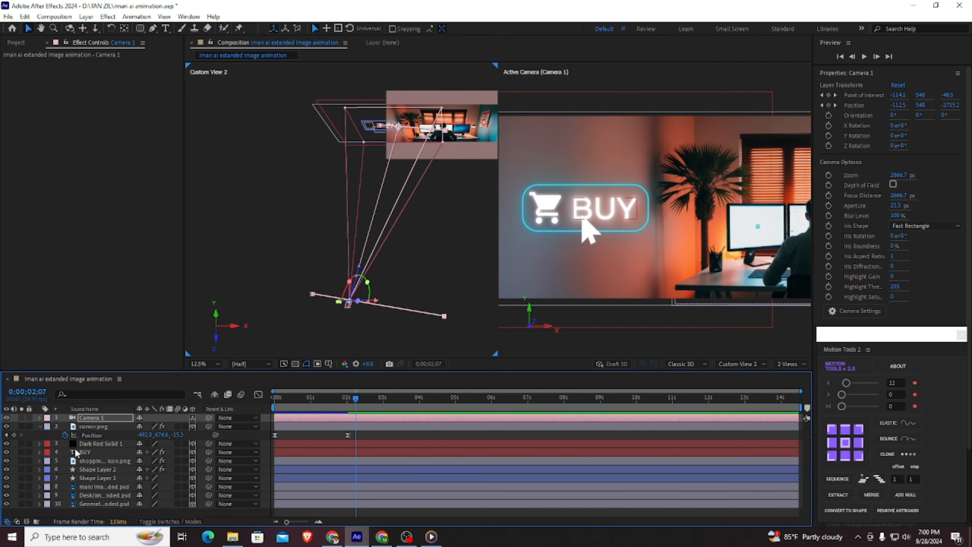
# Scale Dark Red Solid 1 to about 296% wide and 160% high so that it covers the whole extended image
pyautogui.click(79, 443)
pyautogui.scroll(-3, 631, 249)
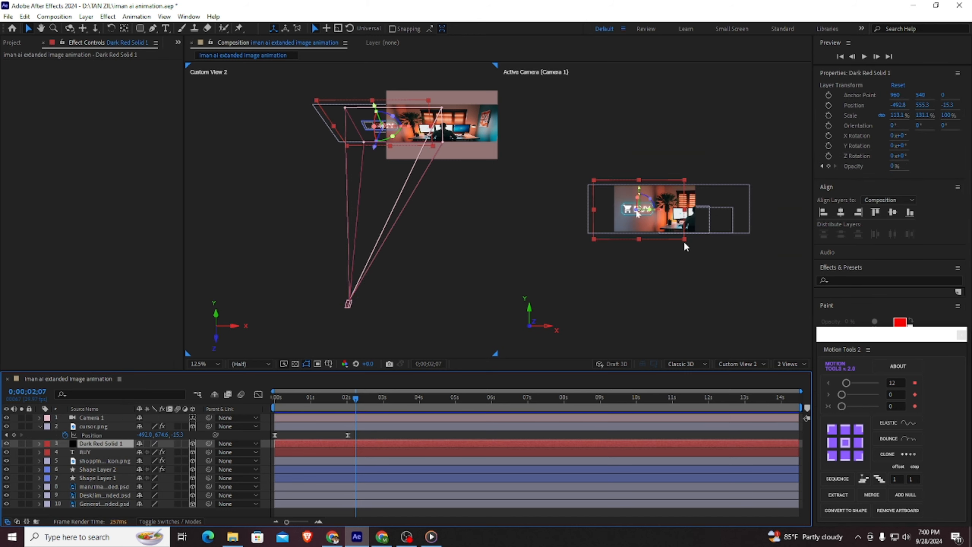
pyautogui.moveTo(685, 239); pyautogui.dragTo(758, 245)
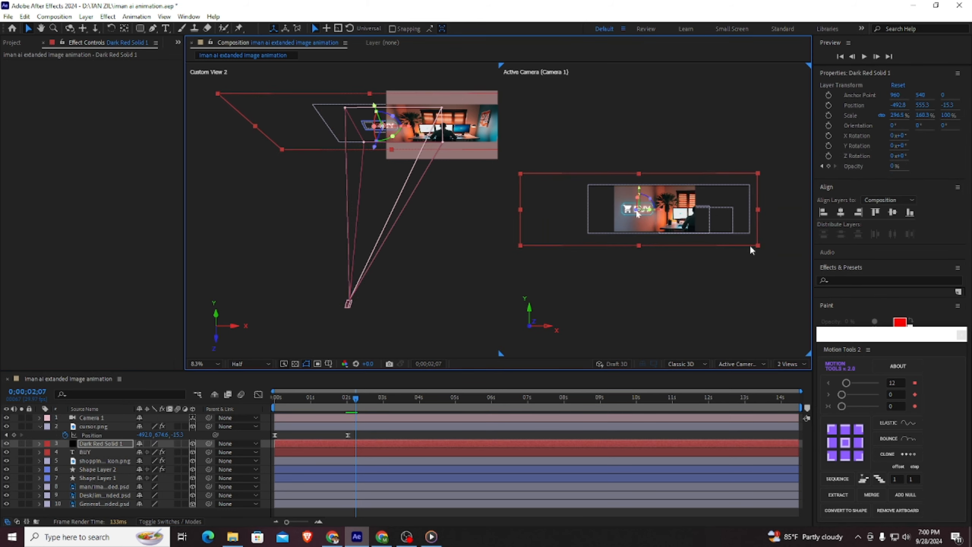
# Switch the composition viewer to a single view and preview the animation from the first frame
pyautogui.press('Home')
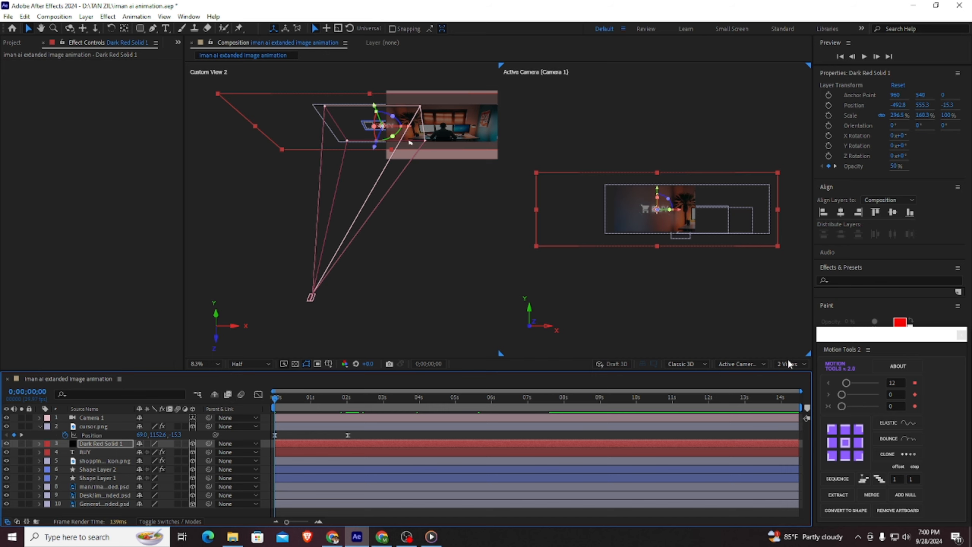
pyautogui.click(789, 364)
pyautogui.click(792, 379)
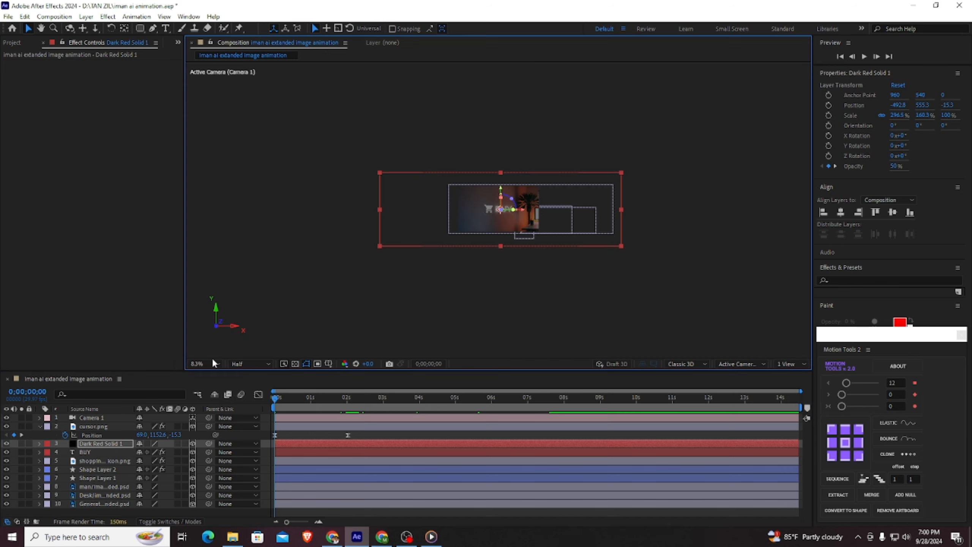
pyautogui.scroll(6, 512, 296)
pyautogui.scroll(-3, 511, 296)
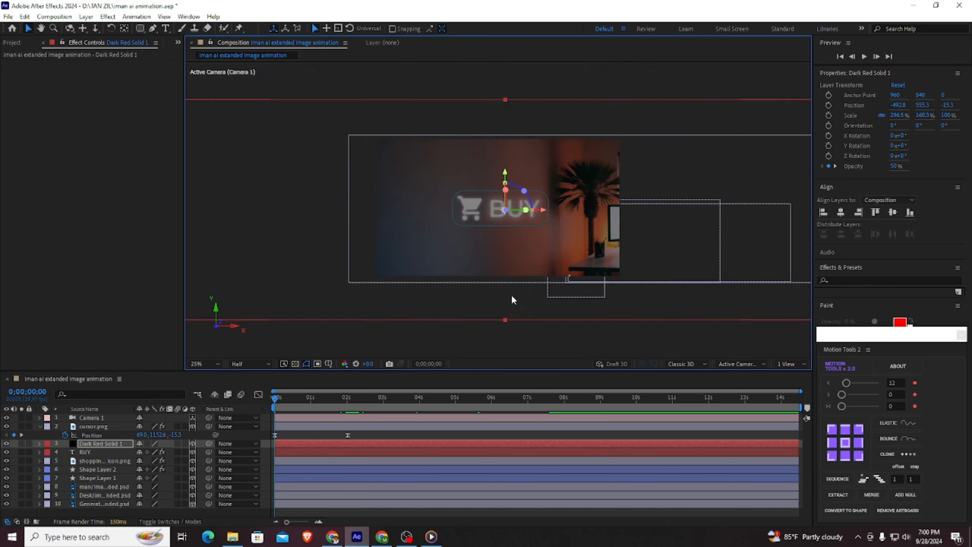
pyautogui.scroll(2, 512, 296)
pyautogui.scroll(-2, 512, 296)
pyautogui.click(326, 340)
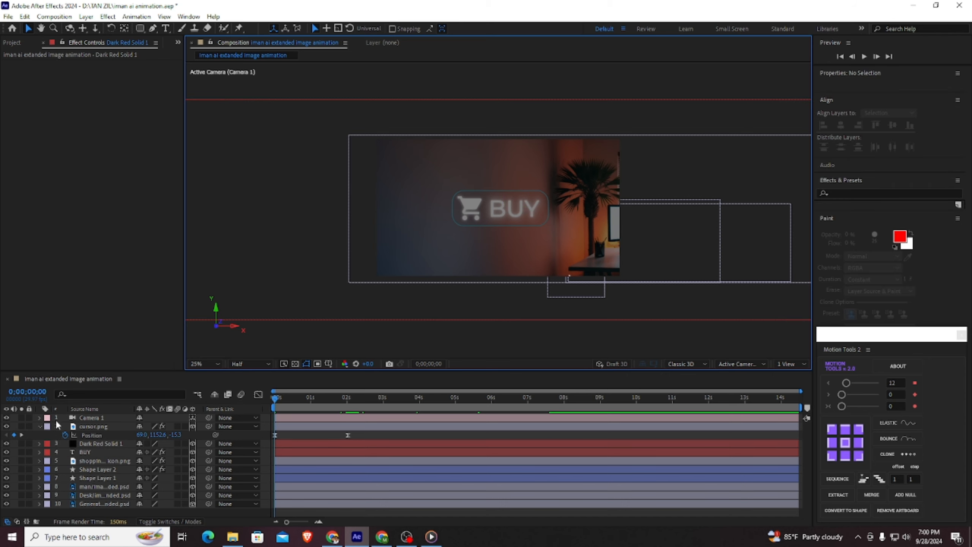
pyautogui.press('space')
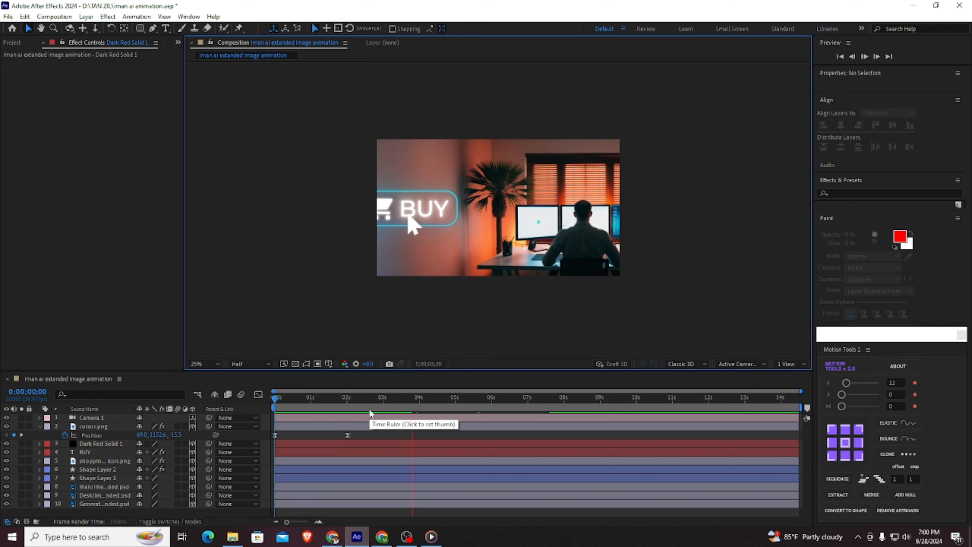
pyautogui.press('space')
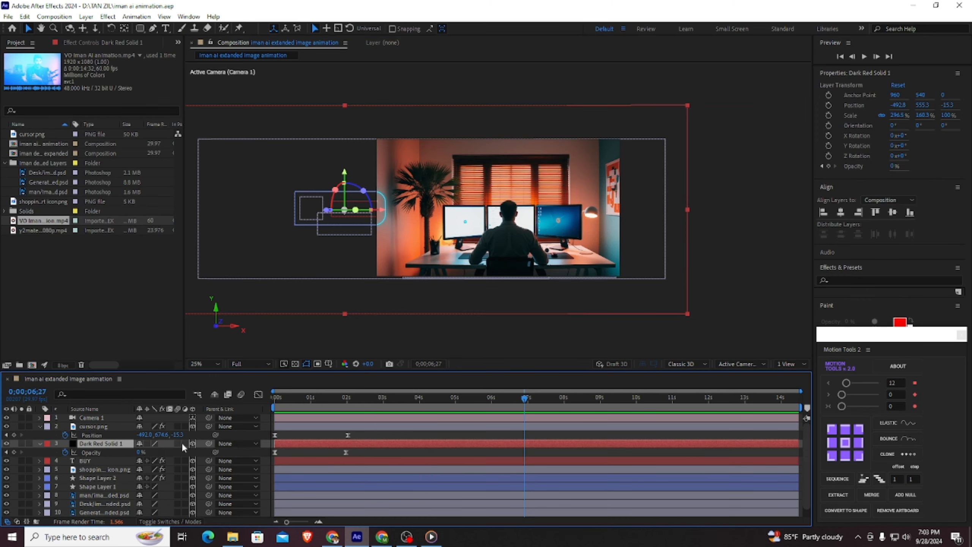
# Move Dark Red Solid 1's ending Opacity keyframe to about 3 seconds and preview the fade from the start
pyautogui.doubleClick(345, 452)
pyautogui.press('Escape')
pyautogui.moveTo(345, 452); pyautogui.dragTo(385, 452)
pyautogui.moveTo(508, 400); pyautogui.dragTo(192, 408)
pyautogui.press('space')
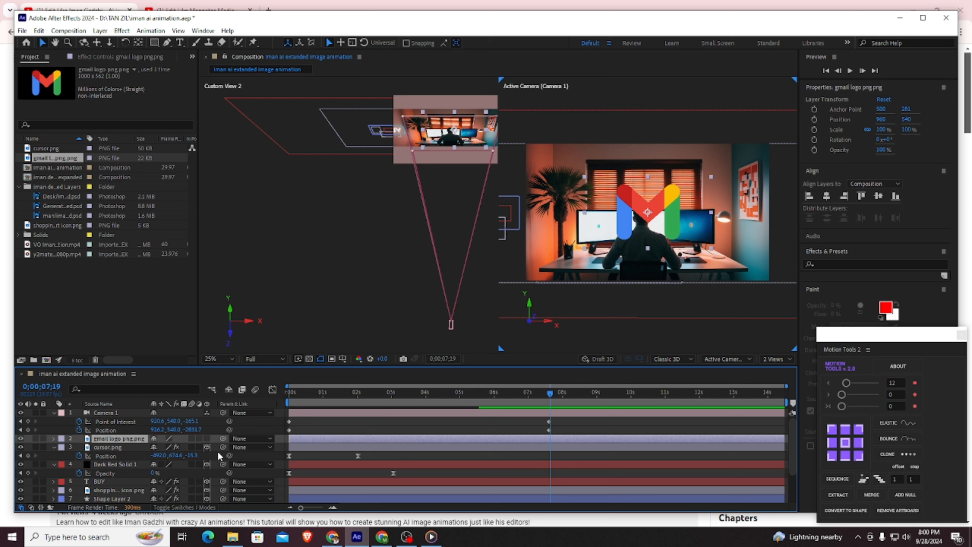
# Make the Gmail logo a 3D layer, set its X position to 854 and scale to 70%, using Quarter preview resolution
pyautogui.click(207, 438)
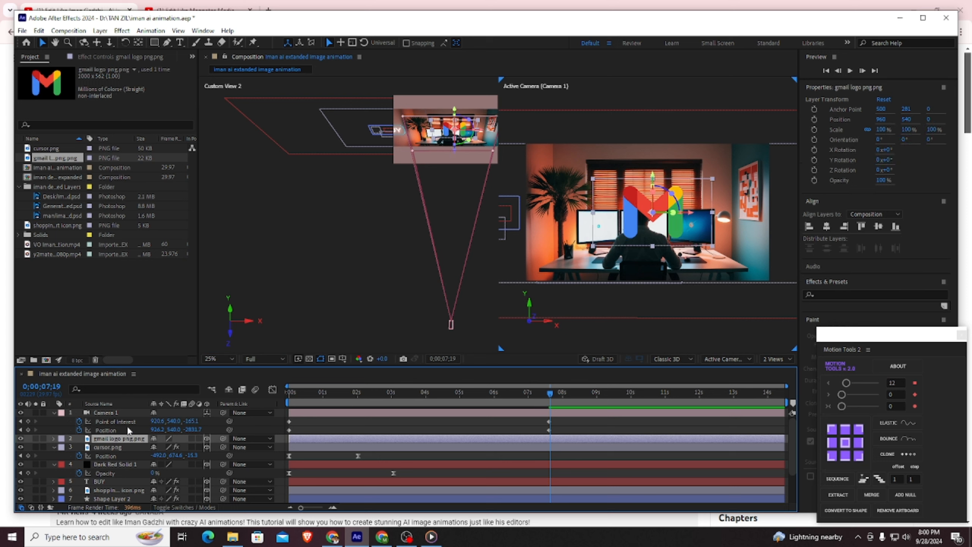
pyautogui.press('p')
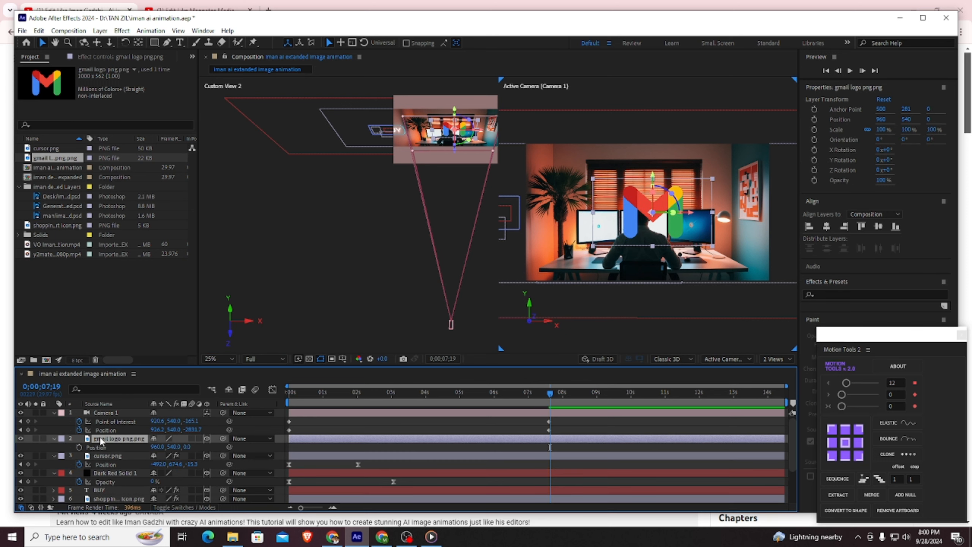
pyautogui.hotkey('shift', 's')
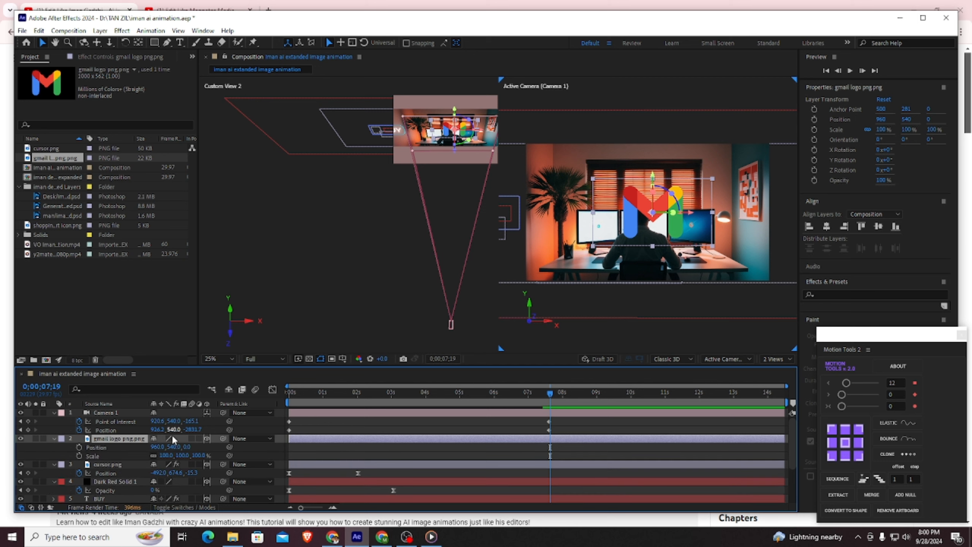
pyautogui.moveTo(157, 447); pyautogui.dragTo(105, 446)
pyautogui.click(282, 360)
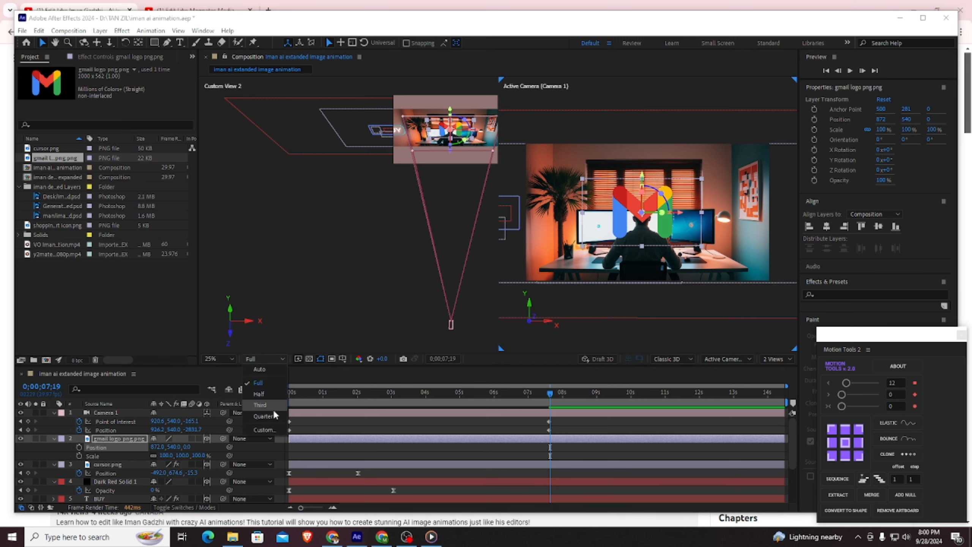
pyautogui.click(272, 414)
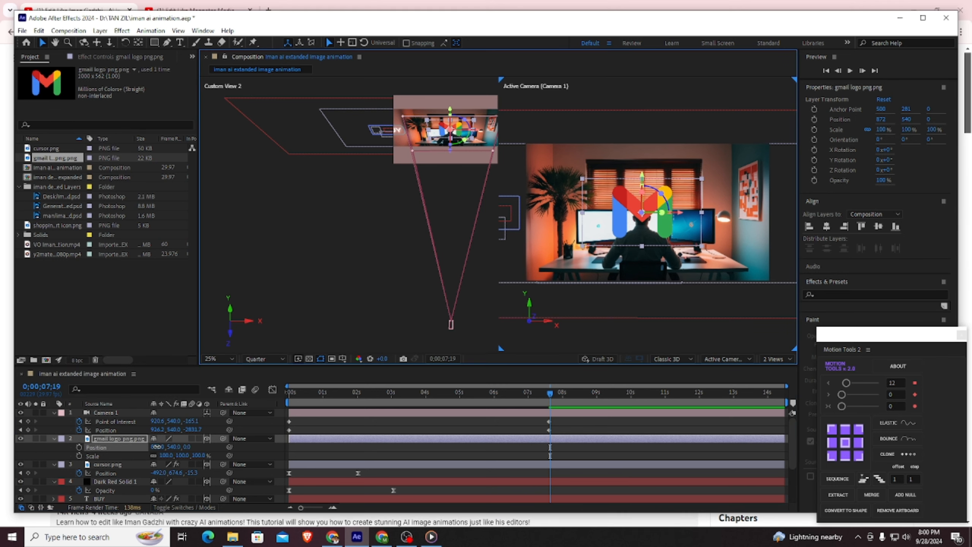
pyautogui.moveTo(158, 447)
pyautogui.mouseDown()
pyautogui.moveTo(149, 448)
pyautogui.moveTo(154, 456)
pyautogui.mouseUp()
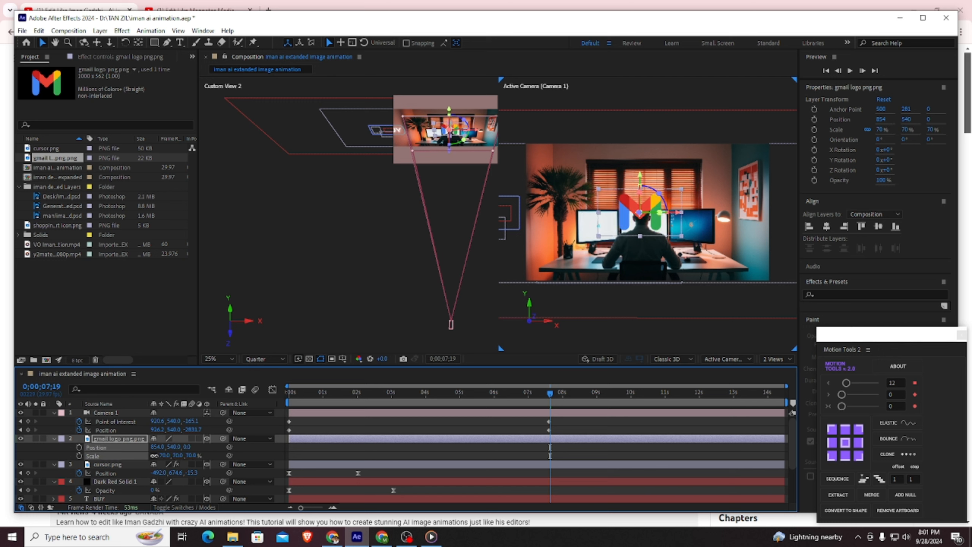
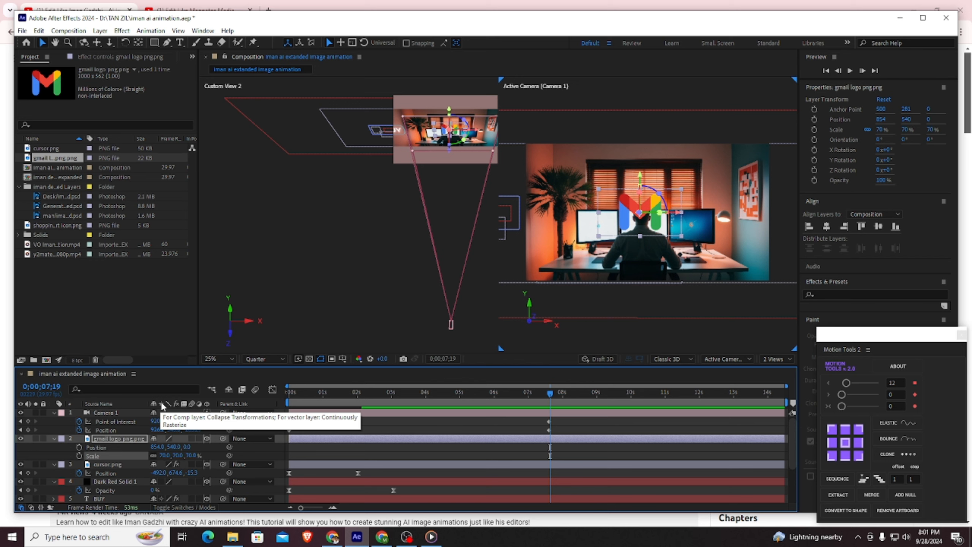
# Draw a rounded rectangle of about 628 by 492 px around the Gmail logo as a new shape layer
pyautogui.doubleClick(46, 287)
pyautogui.click(489, 43)
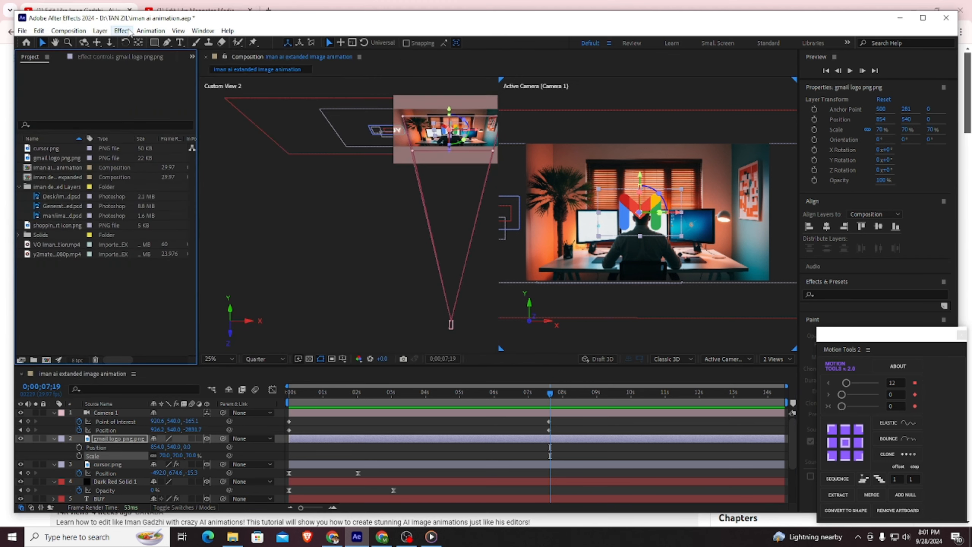
pyautogui.moveTo(154, 42); pyautogui.dragTo(171, 55)
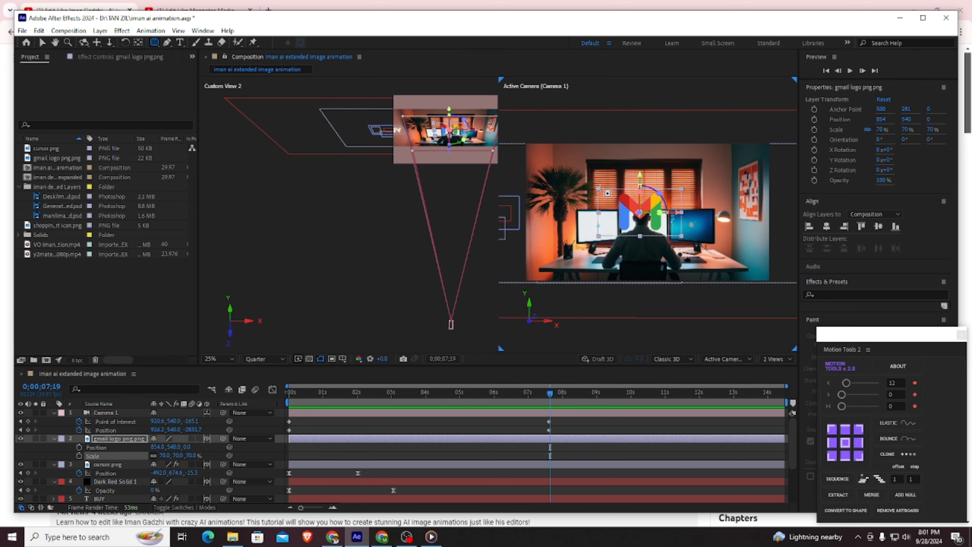
pyautogui.click(336, 446)
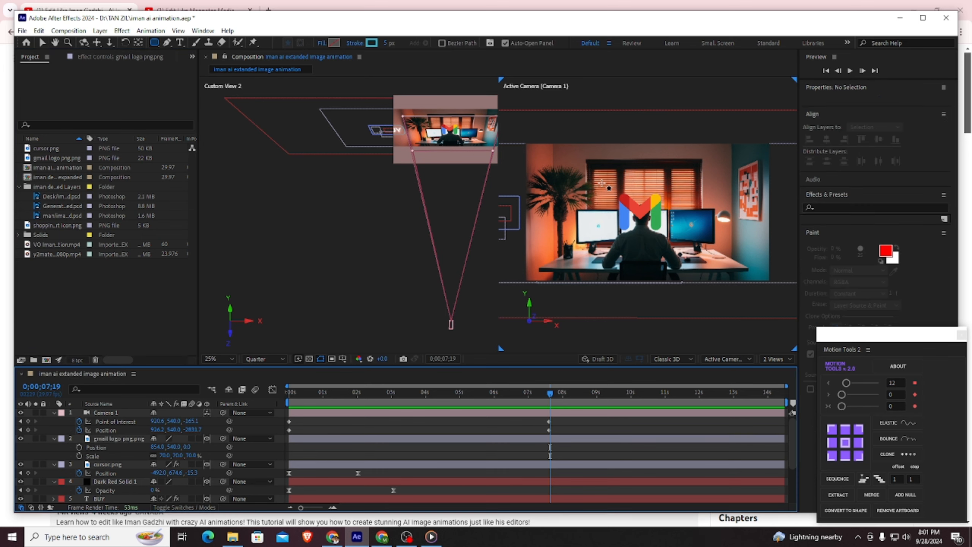
pyautogui.moveTo(602, 183); pyautogui.dragTo(681, 245)
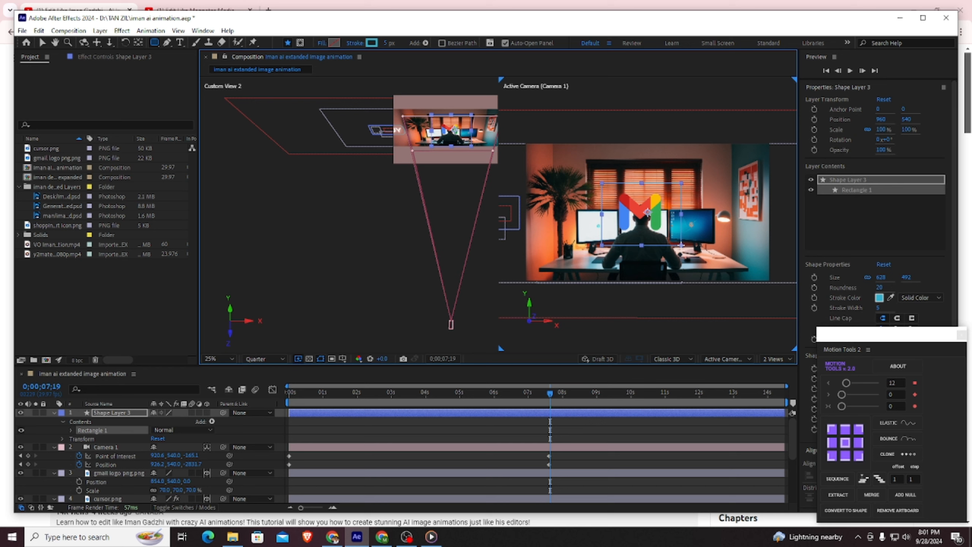
# Give the rectangle a solid white fill and a roundness of about 60, and place Shape Layer 3 beneath the Gmail logo layer
pyautogui.click(323, 43)
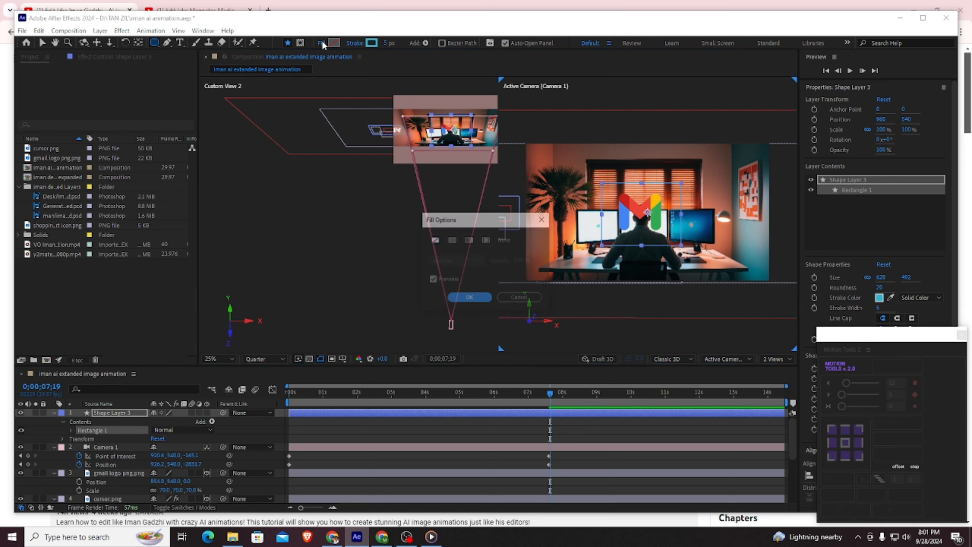
pyautogui.click(452, 240)
pyautogui.click(470, 297)
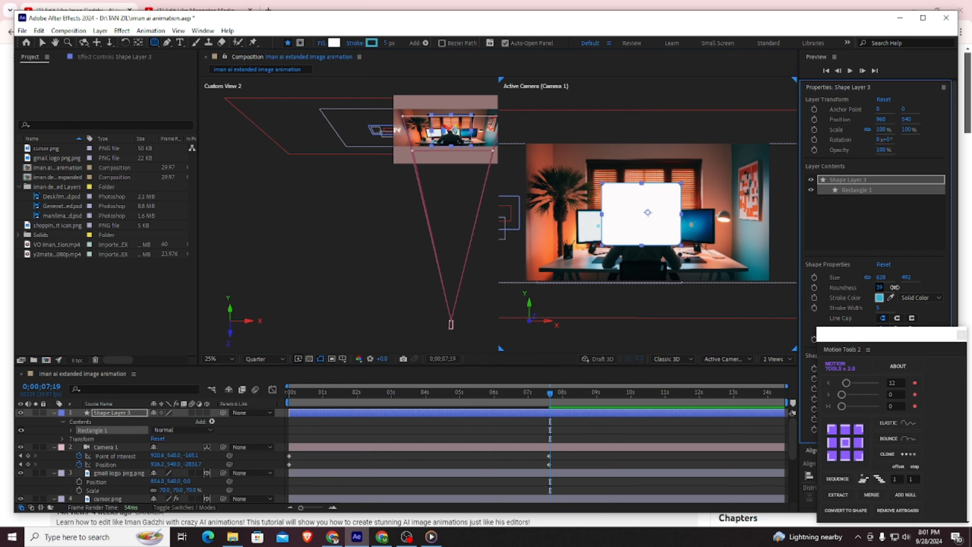
pyautogui.moveTo(894, 287); pyautogui.dragTo(905, 288)
pyautogui.moveTo(99, 413); pyautogui.dragTo(98, 474)
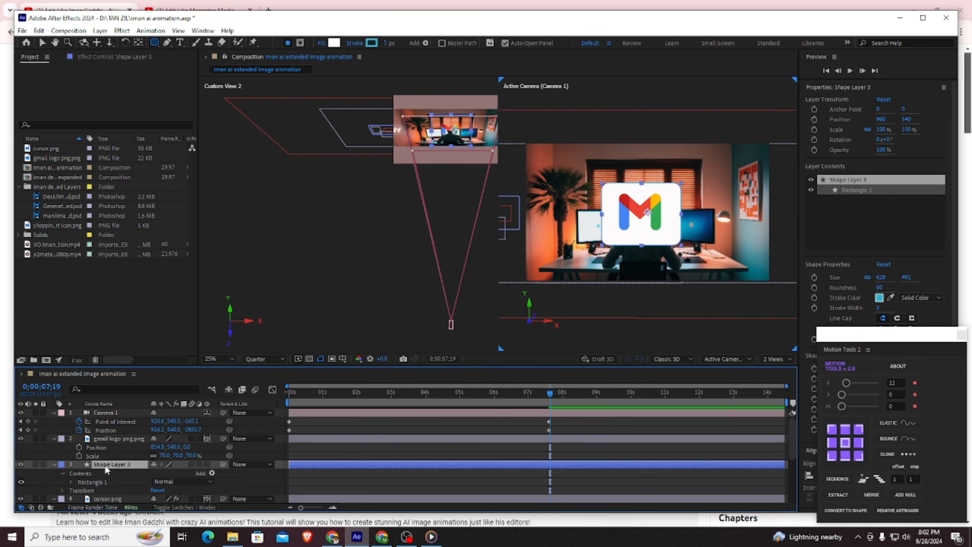
# Shift Shape Layer 3 to 954, 533, resize it to about 86.8% wide and 96.7% high, and centre its anchor point
pyautogui.press('p')
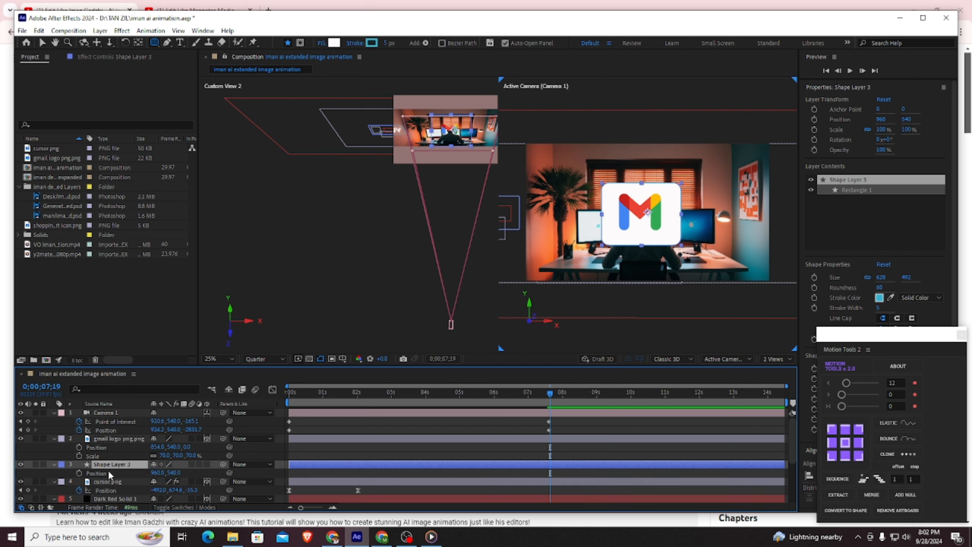
pyautogui.moveTo(157, 472); pyautogui.dragTo(167, 478)
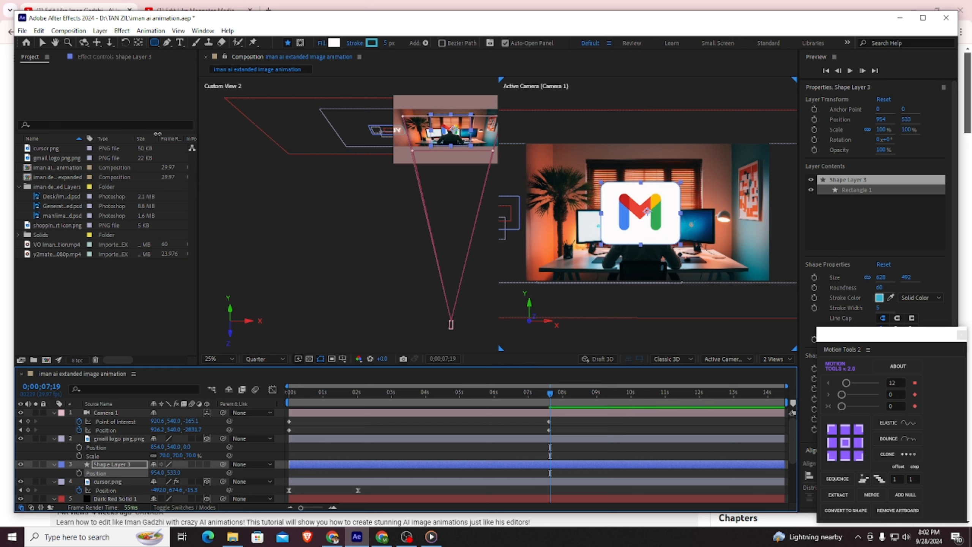
pyautogui.click(42, 43)
pyautogui.moveTo(602, 213); pyautogui.dragTo(610, 217)
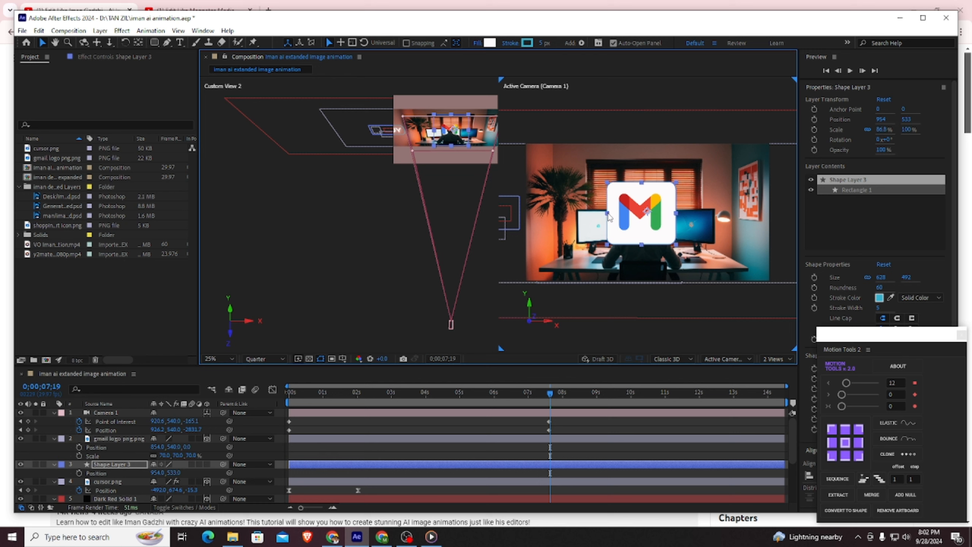
pyautogui.click(843, 441)
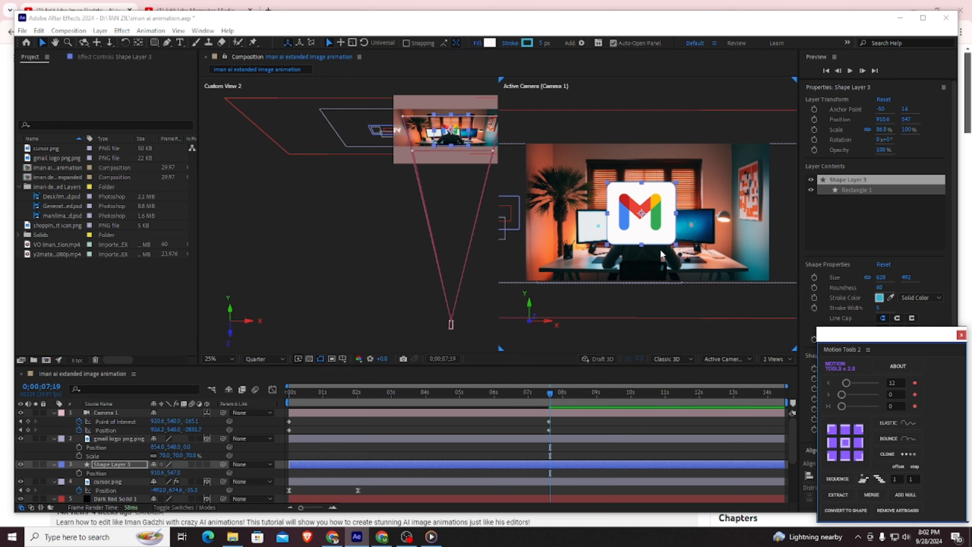
pyautogui.moveTo(642, 246); pyautogui.dragTo(642, 246)
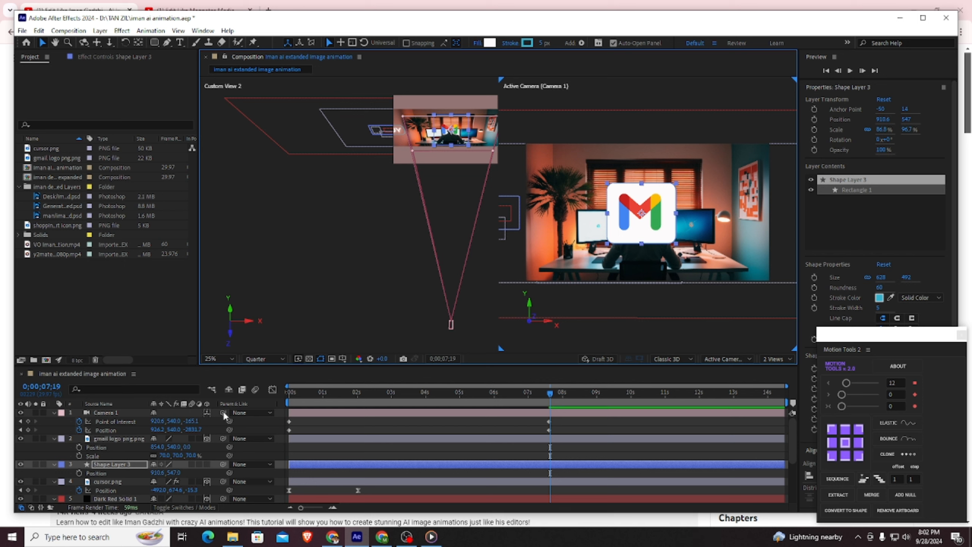
# Make Shape Layer 3 a 3D layer and set its position to about 864.6, 532, 0 to centre it behind the logo
pyautogui.click(207, 463)
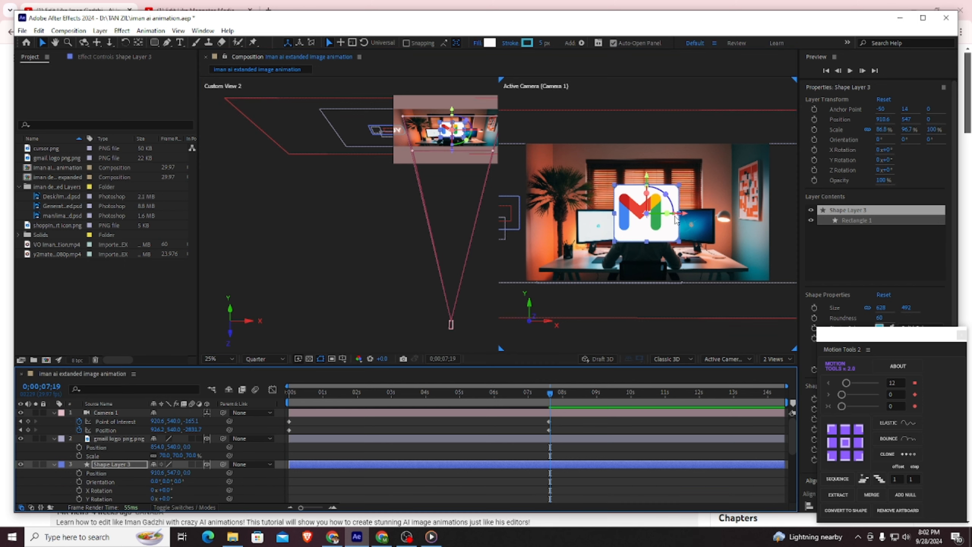
pyautogui.moveTo(645, 231); pyautogui.dragTo(638, 231)
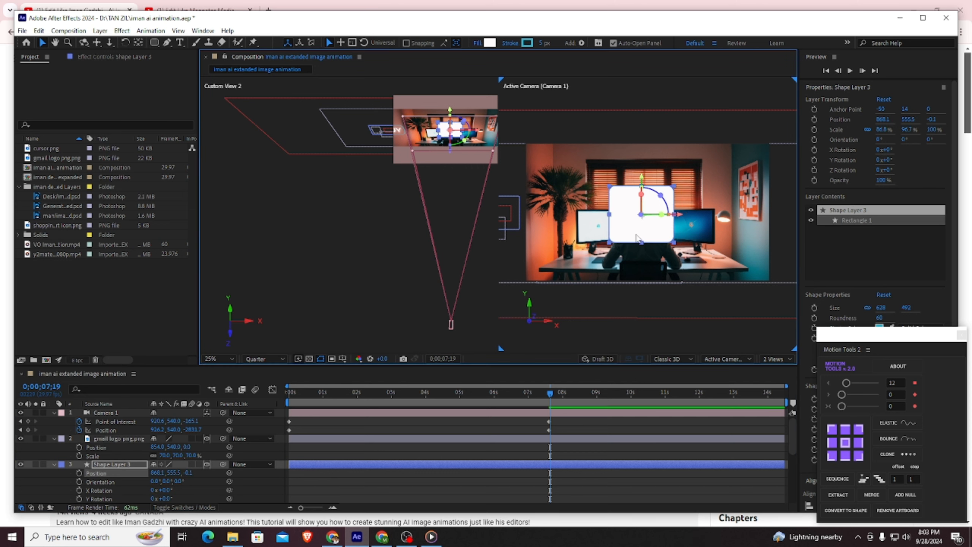
pyautogui.moveTo(637, 237); pyautogui.dragTo(641, 236)
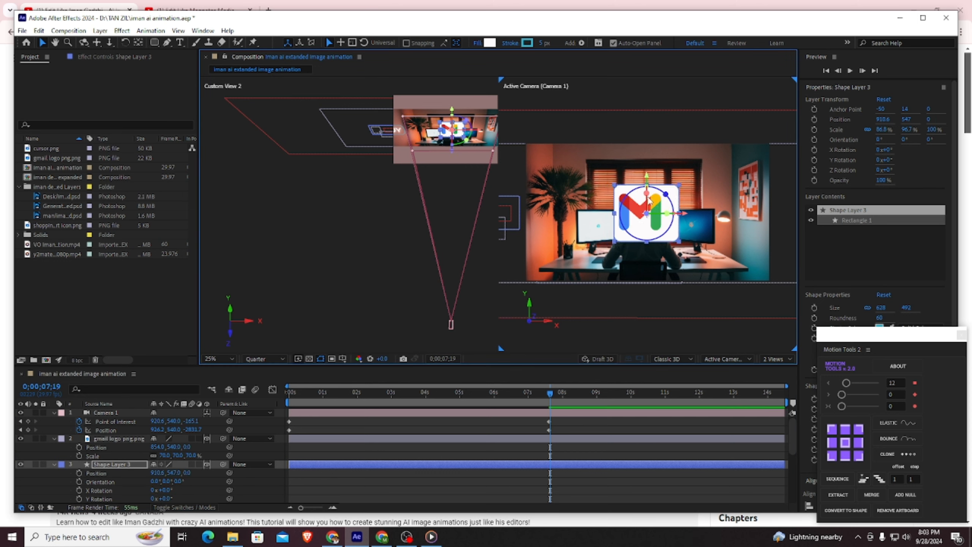
pyautogui.click(148, 472)
pyautogui.moveTo(148, 472); pyautogui.dragTo(167, 472)
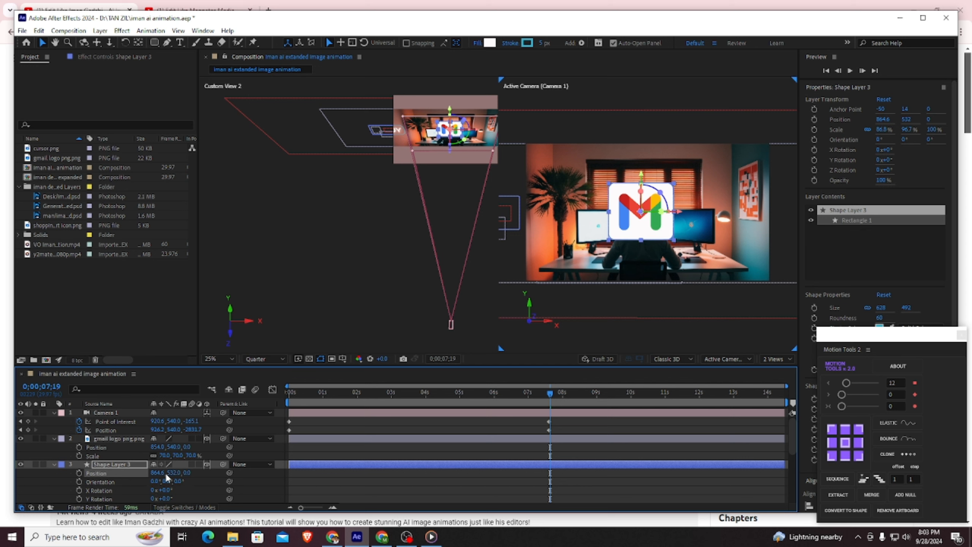
# Pre-compose the Gmail logo layer and Shape Layer 3 together into a new composition named "gmail logo"
pyautogui.click(109, 439)
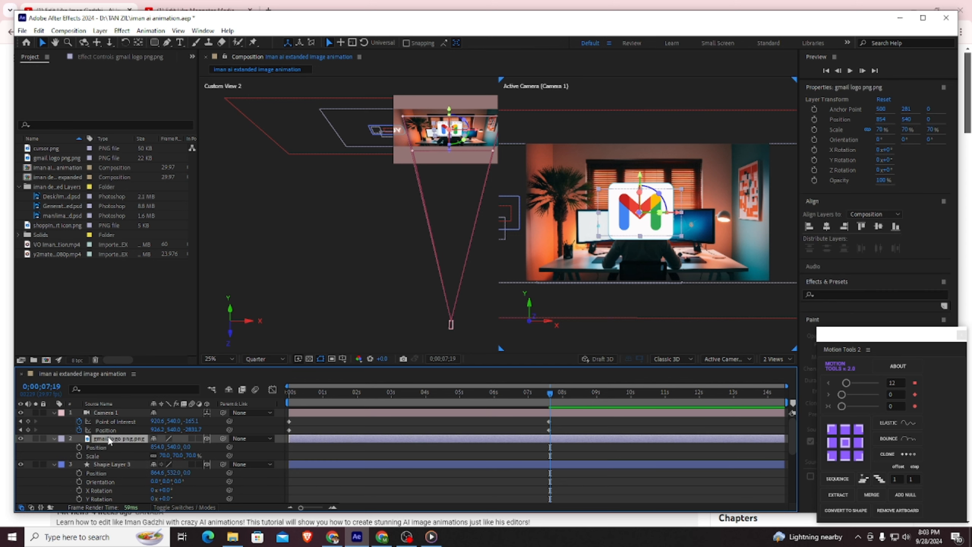
pyautogui.rightClick(123, 456)
pyautogui.rightClick(109, 440)
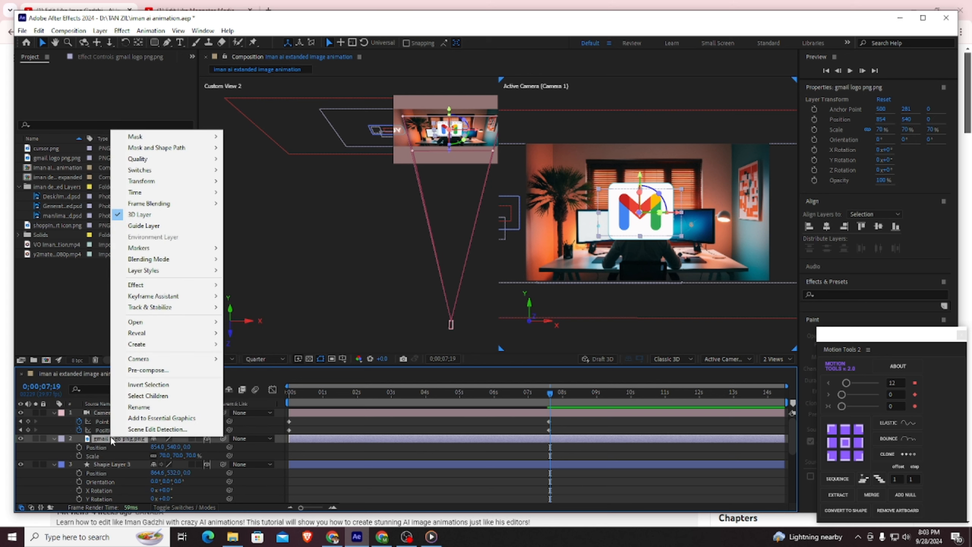
pyautogui.click(95, 466)
pyautogui.rightClick(103, 438)
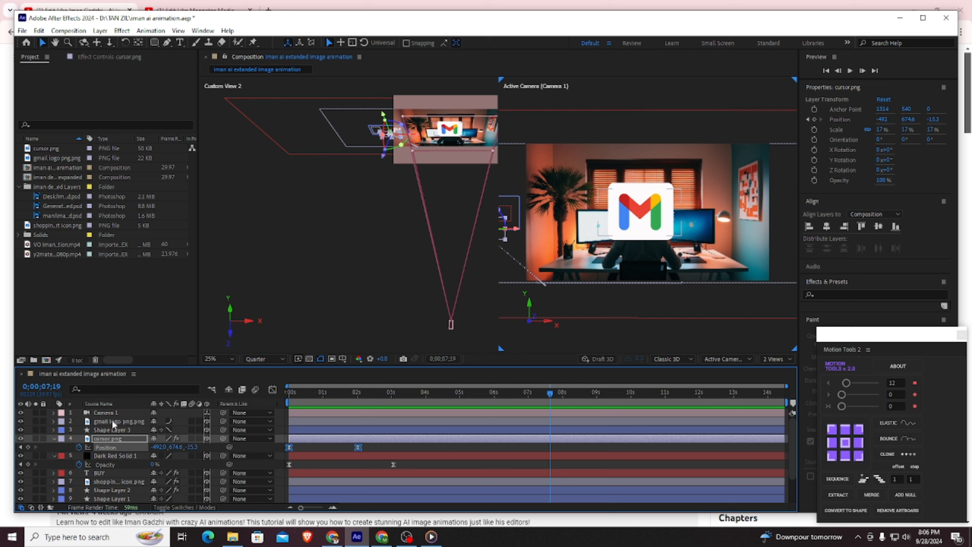
pyautogui.click(112, 419)
pyautogui.keyDown('shift'); pyautogui.click(114, 430); pyautogui.keyUp('shift')
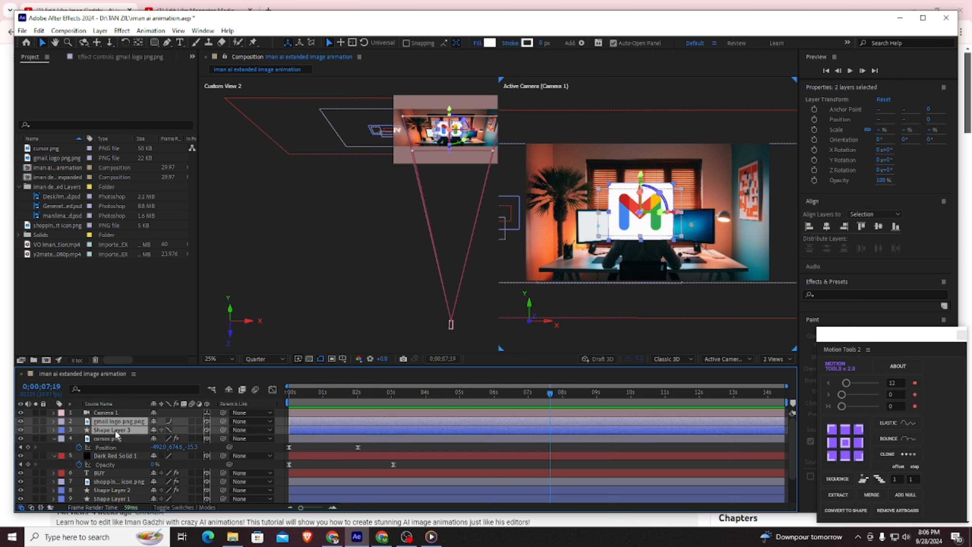
pyautogui.rightClick(118, 427)
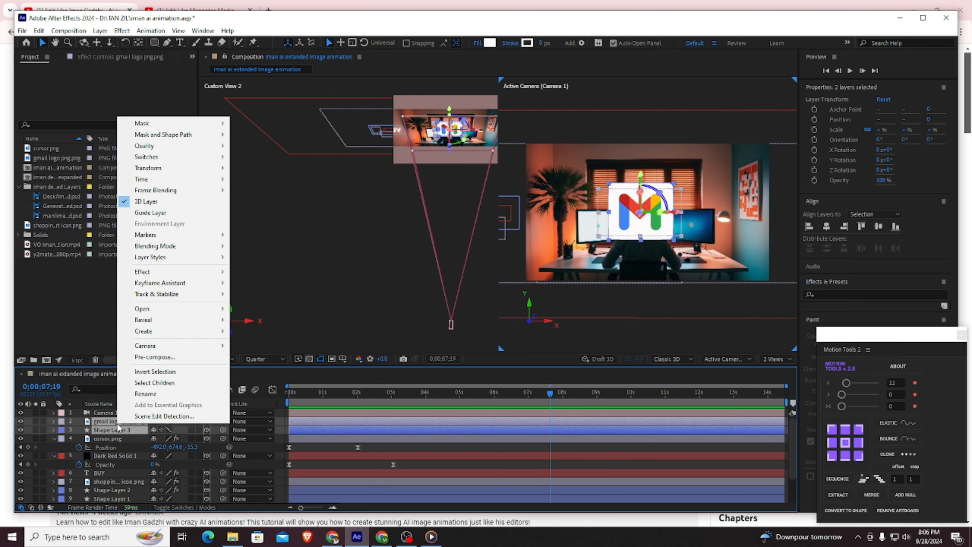
pyautogui.click(158, 357)
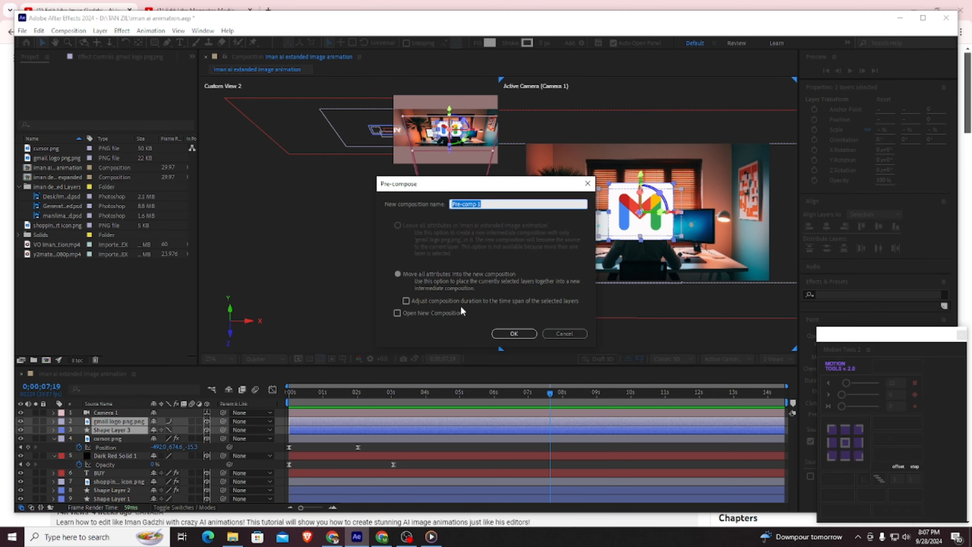
pyautogui.write('gmail logo')
pyautogui.click(515, 335)
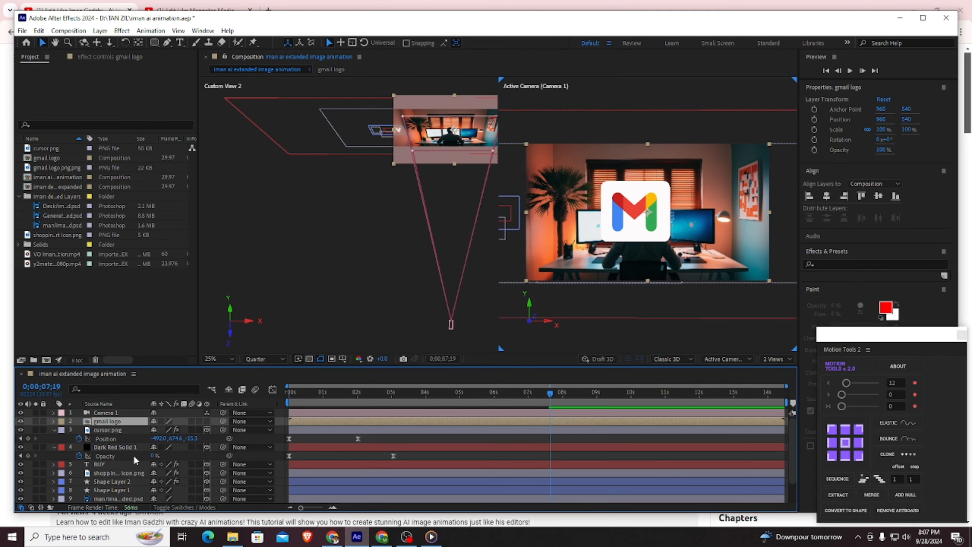
# Enable collapse transformations on the gmail logo pre-comp and scale the layer down to 68%
pyautogui.click(161, 421)
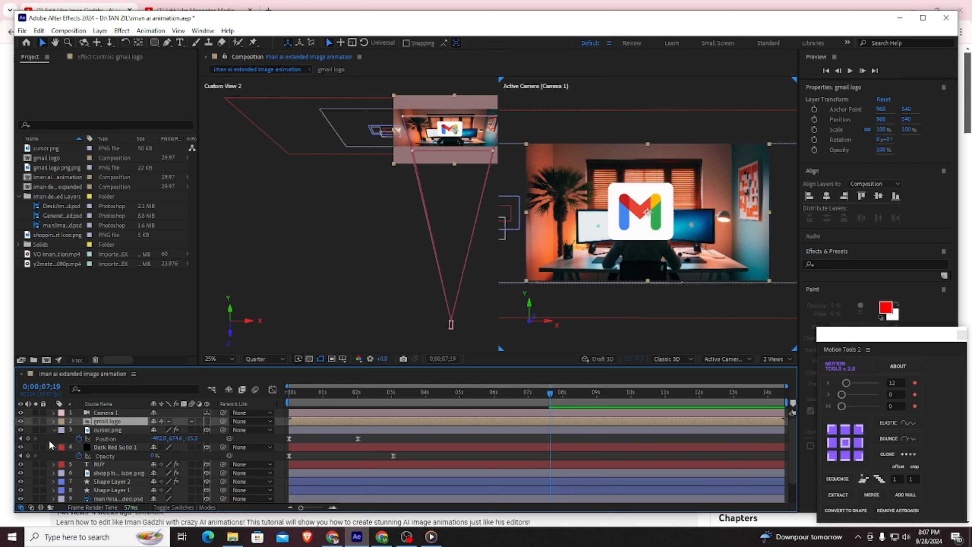
pyautogui.click(295, 179)
pyautogui.click(154, 42)
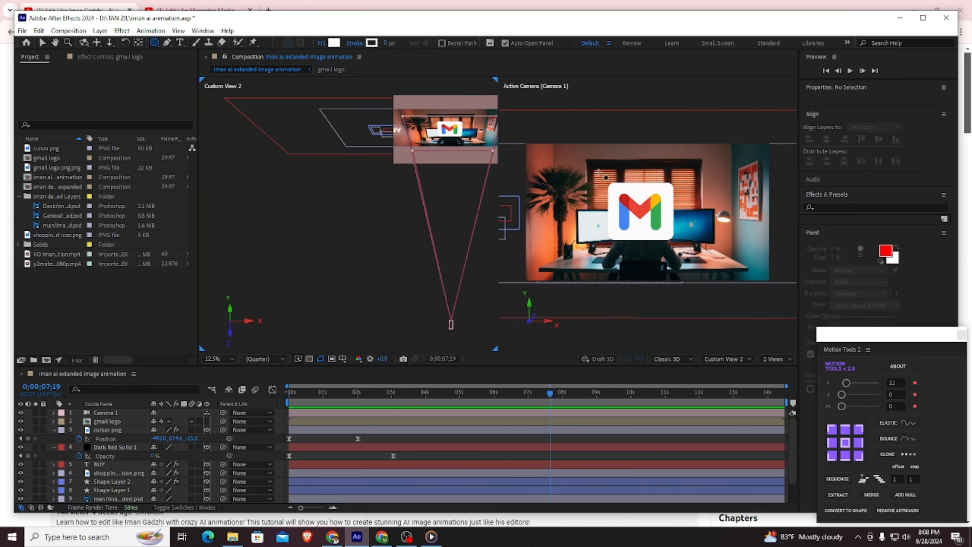
pyautogui.scroll(-1, 591, 180)
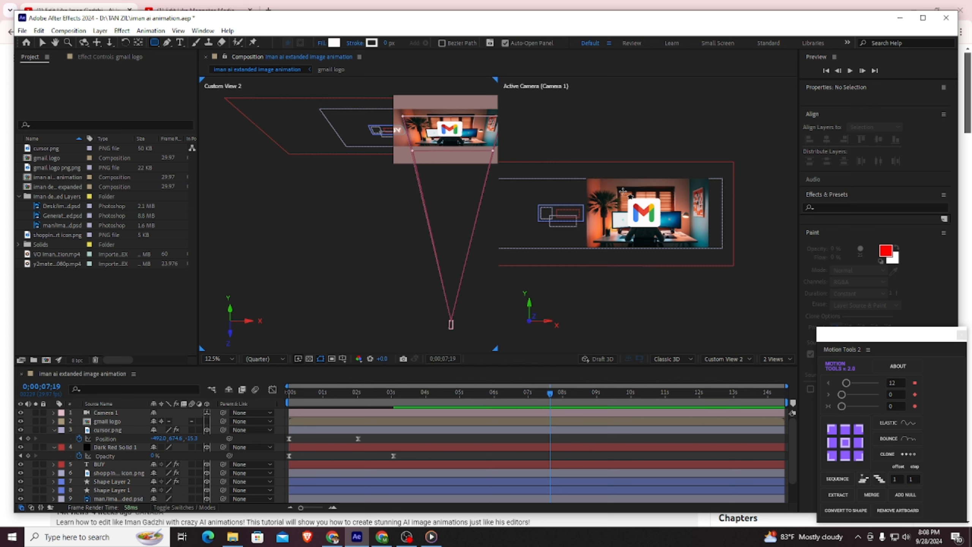
pyautogui.scroll(2, 642, 199)
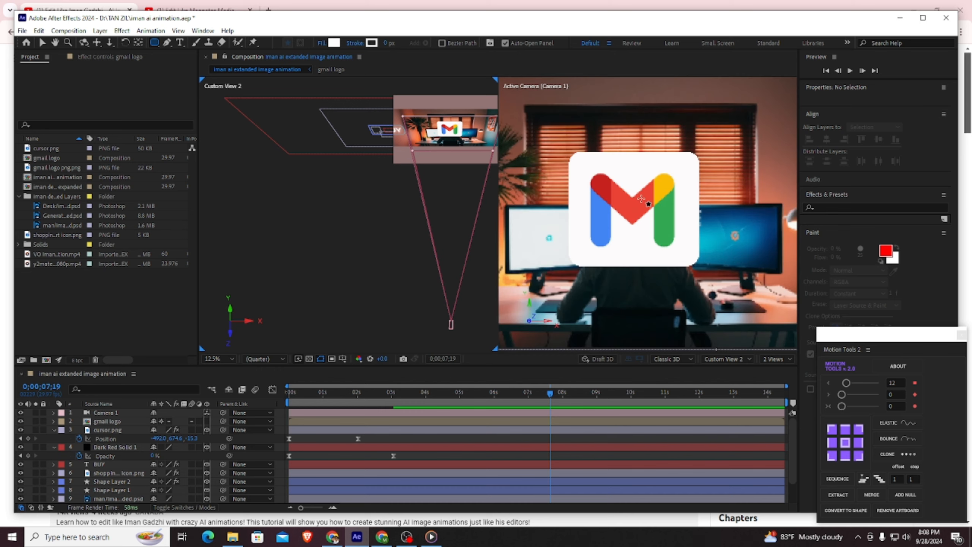
pyautogui.scroll(-2, 641, 199)
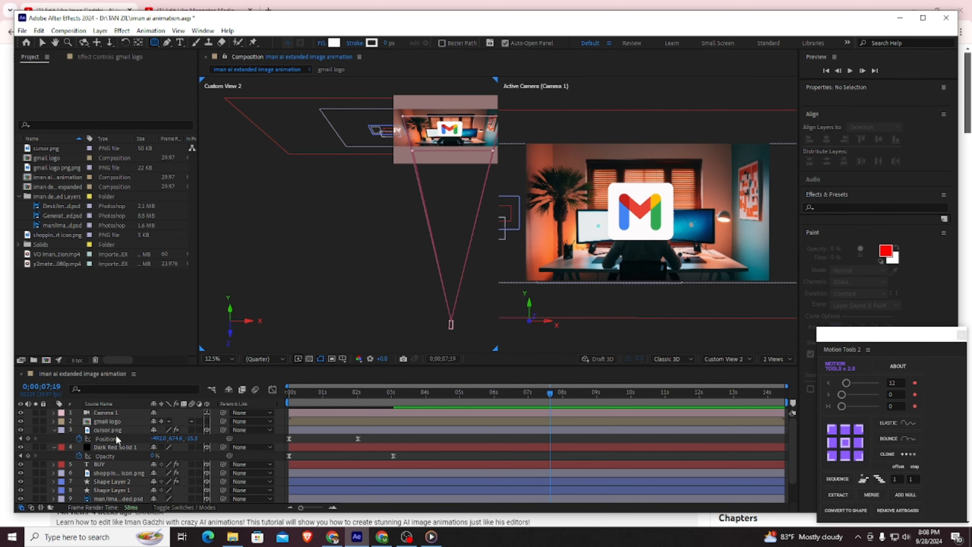
pyautogui.click(136, 422)
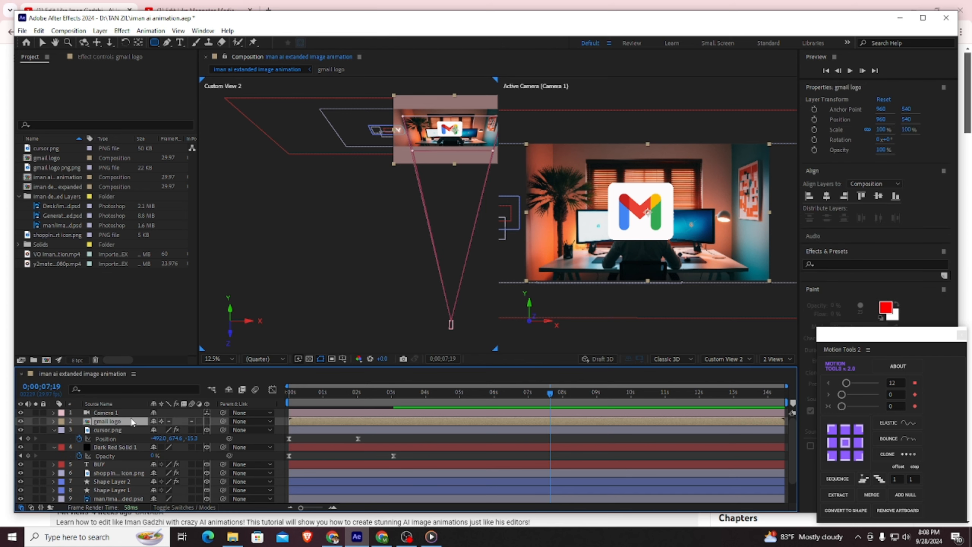
pyautogui.press('s')
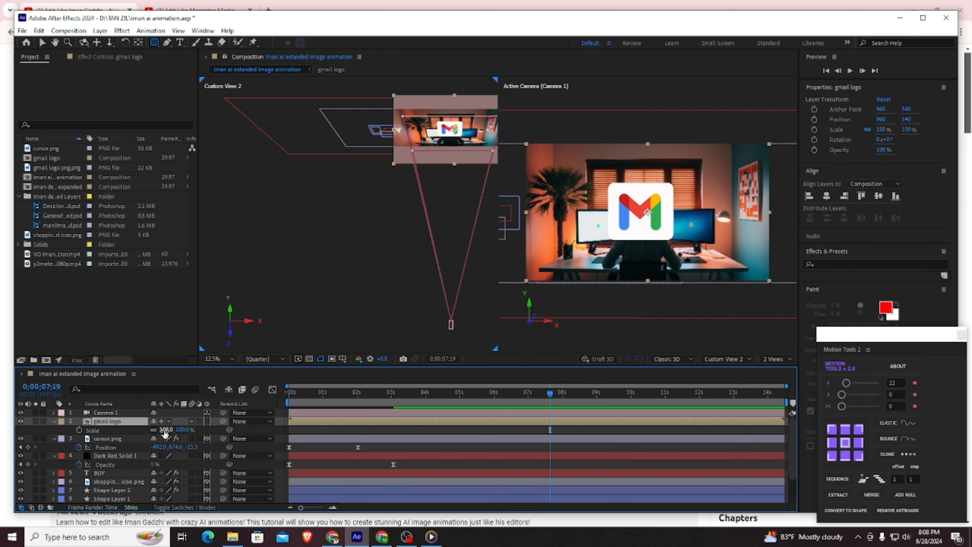
pyautogui.moveTo(164, 431); pyautogui.dragTo(150, 433)
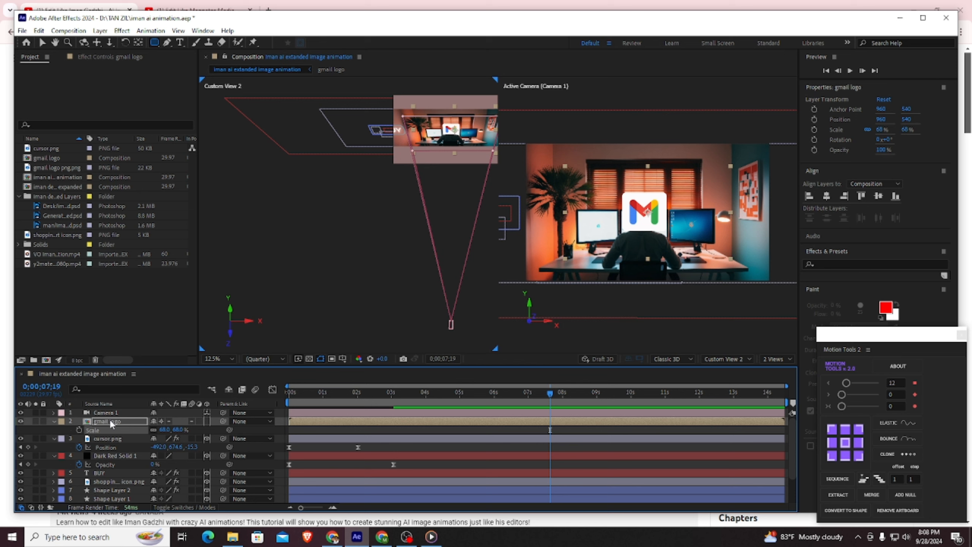
pyautogui.click(54, 421)
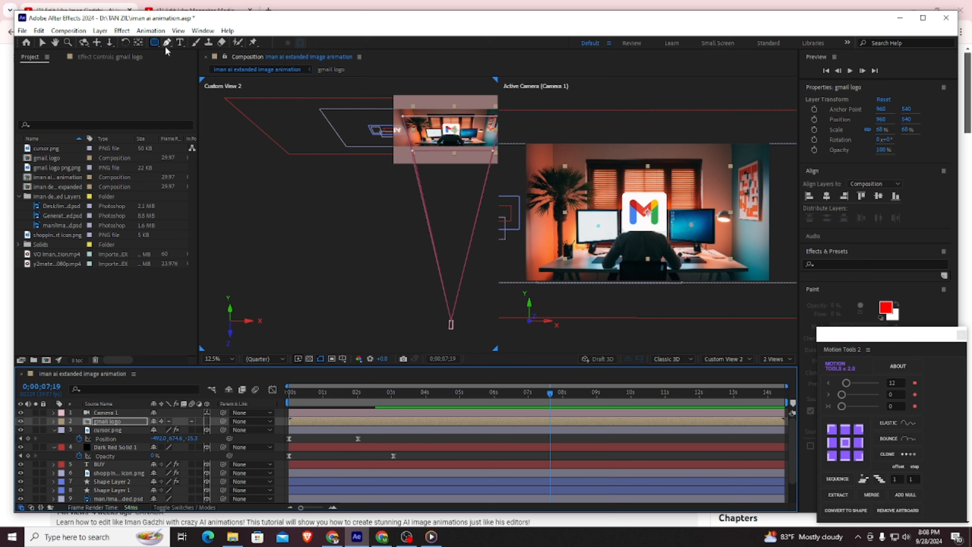
pyautogui.moveTo(608, 179); pyautogui.dragTo(759, 262)
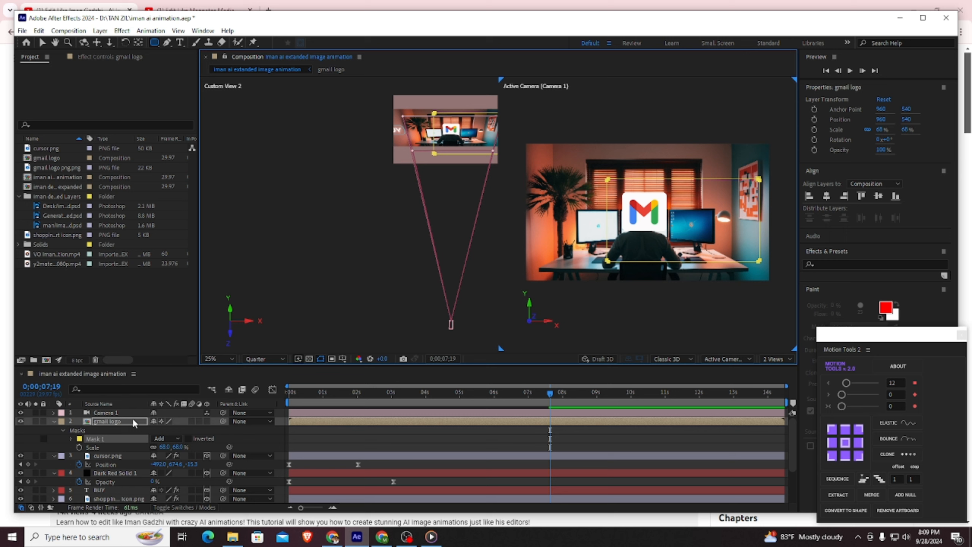
pyautogui.press('Delete')
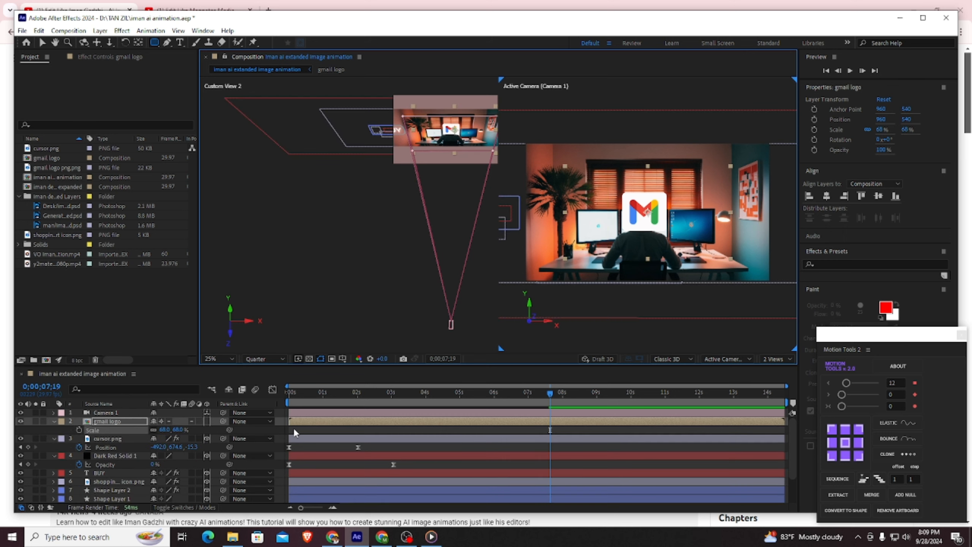
pyautogui.click(318, 432)
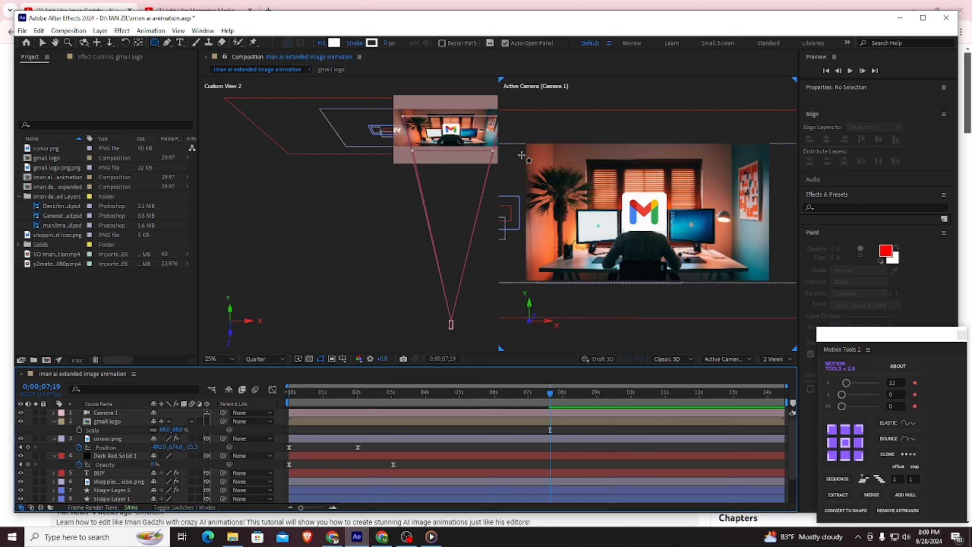
# Draw a rounded rectangle of about 1156 by 612 px over the desk as a new shape layer with a linear gradient fill and roundness 49
pyautogui.moveTo(614, 181)
pyautogui.mouseDown()
pyautogui.moveTo(681, 235)
pyautogui.moveTo(761, 258)
pyautogui.mouseUp()
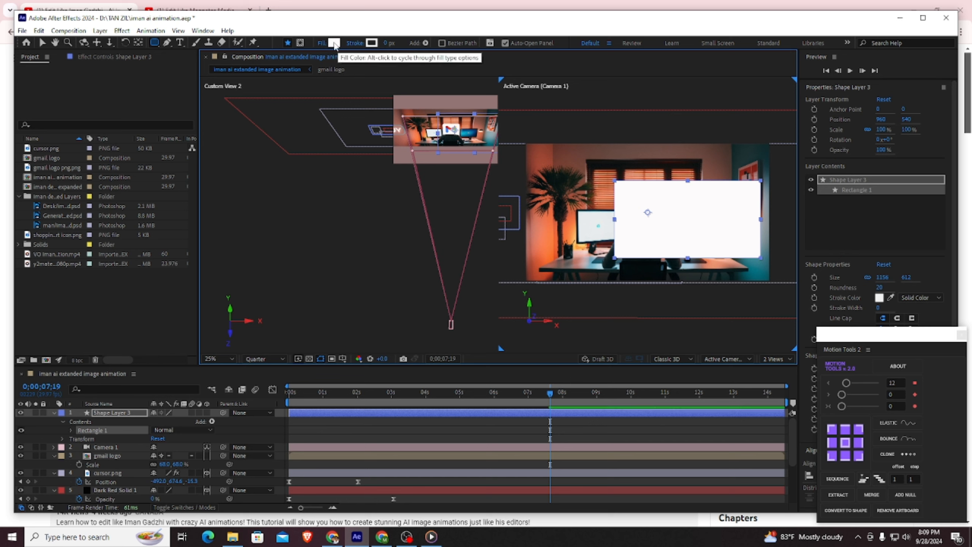
pyautogui.click(322, 43)
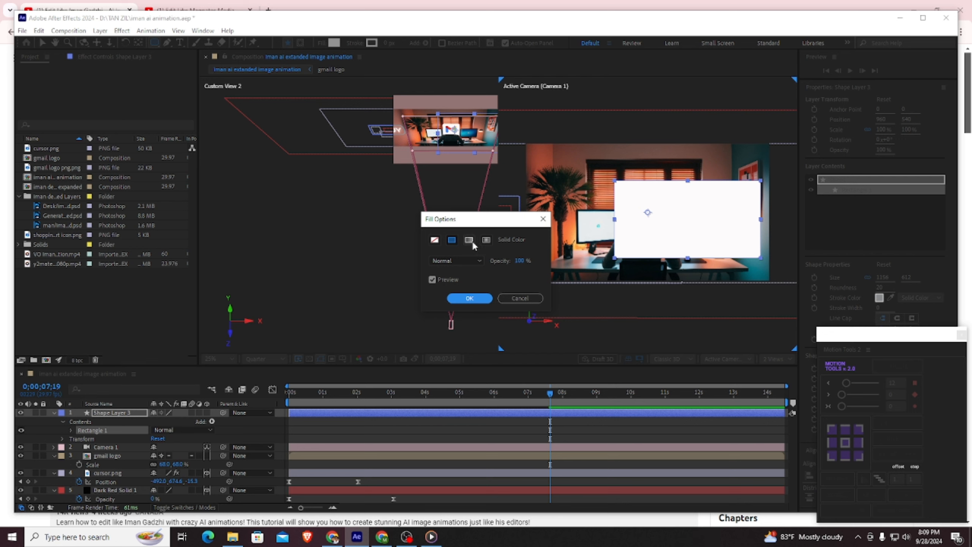
pyautogui.click(469, 240)
pyautogui.click(453, 299)
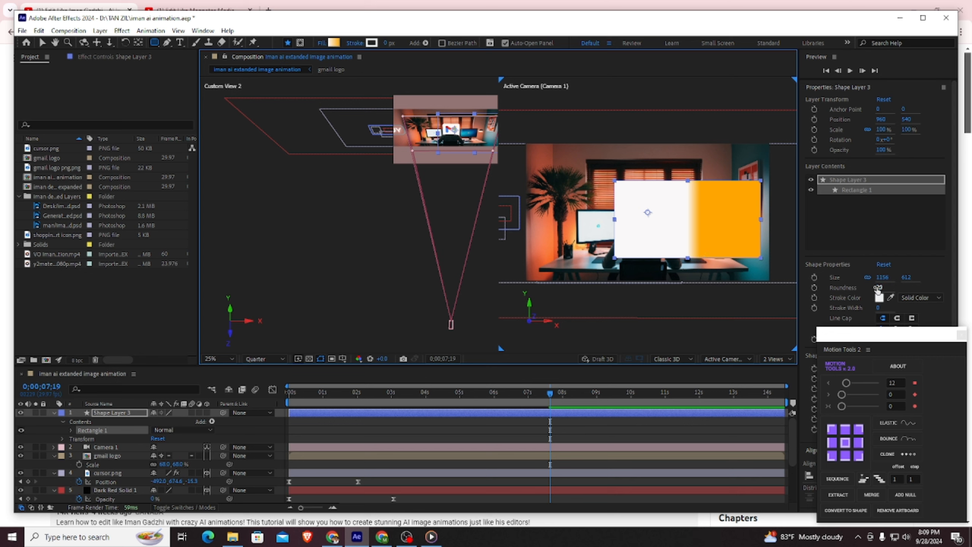
pyautogui.moveTo(882, 287); pyautogui.dragTo(903, 287)
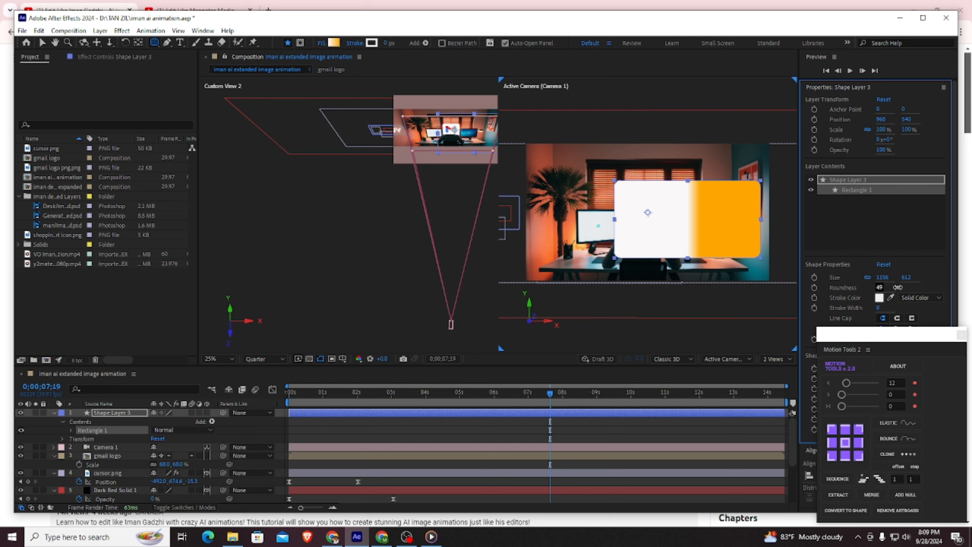
pyautogui.moveTo(898, 287); pyautogui.dragTo(898, 287)
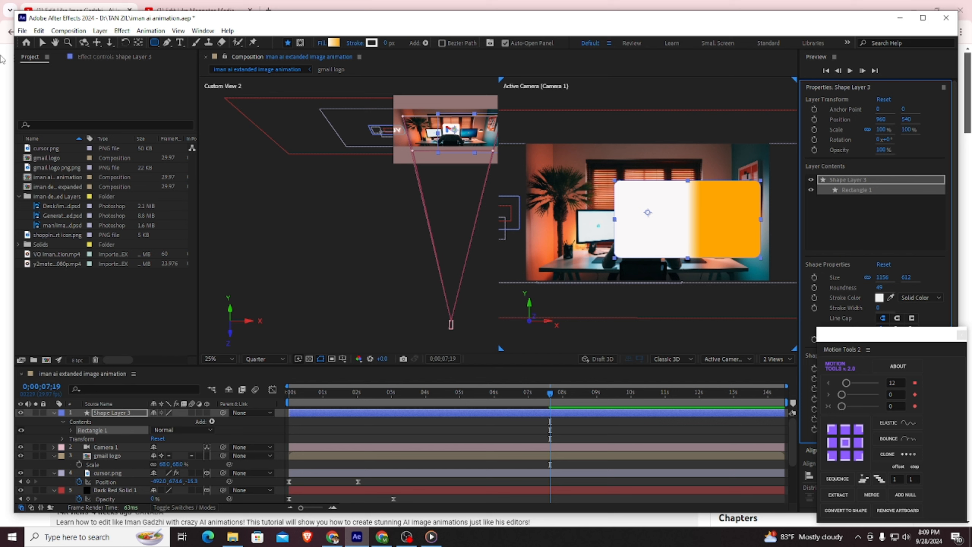
# Run the rectangle's gradient vertically, with the orange end above its top edge and the white end below its bottom edge
pyautogui.click(43, 44)
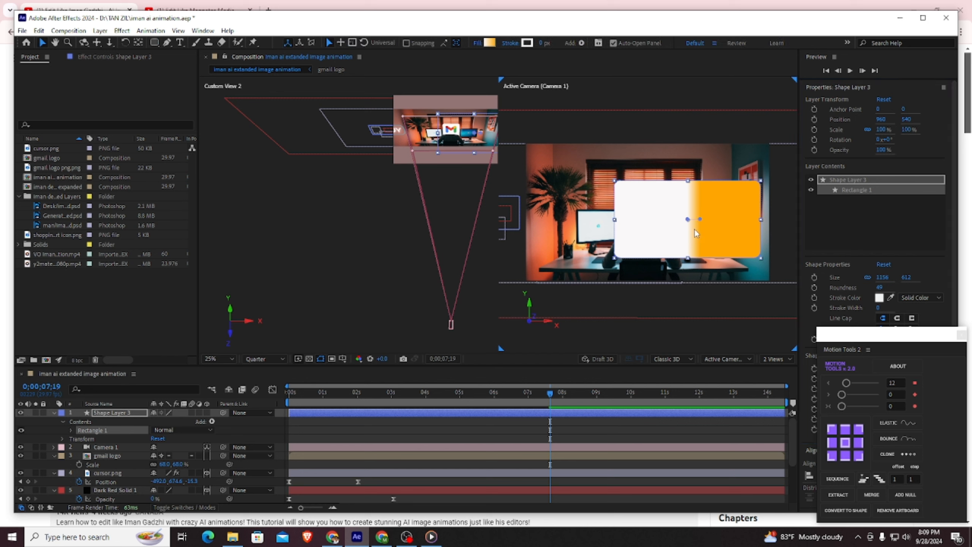
pyautogui.click(705, 203)
pyautogui.moveTo(706, 205); pyautogui.dragTo(687, 181)
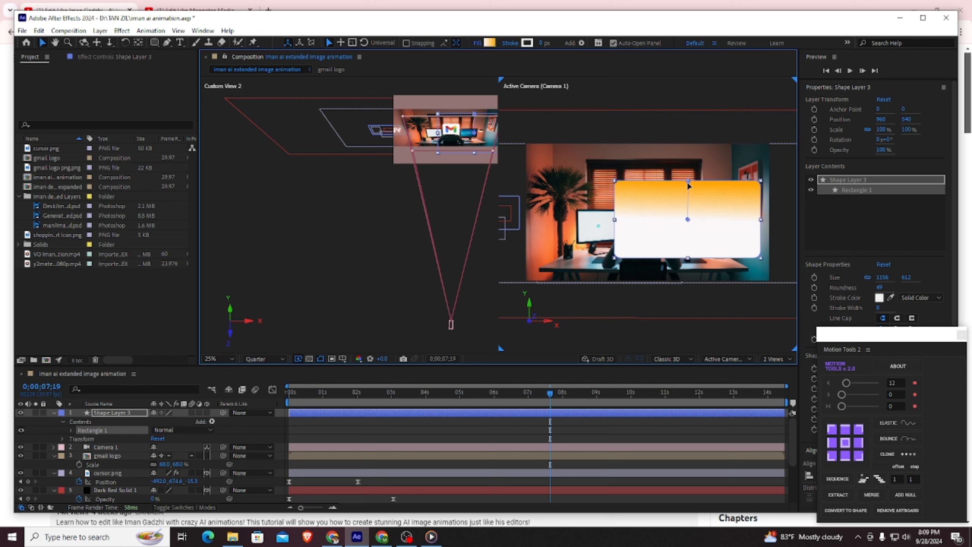
pyautogui.moveTo(689, 224); pyautogui.dragTo(690, 262)
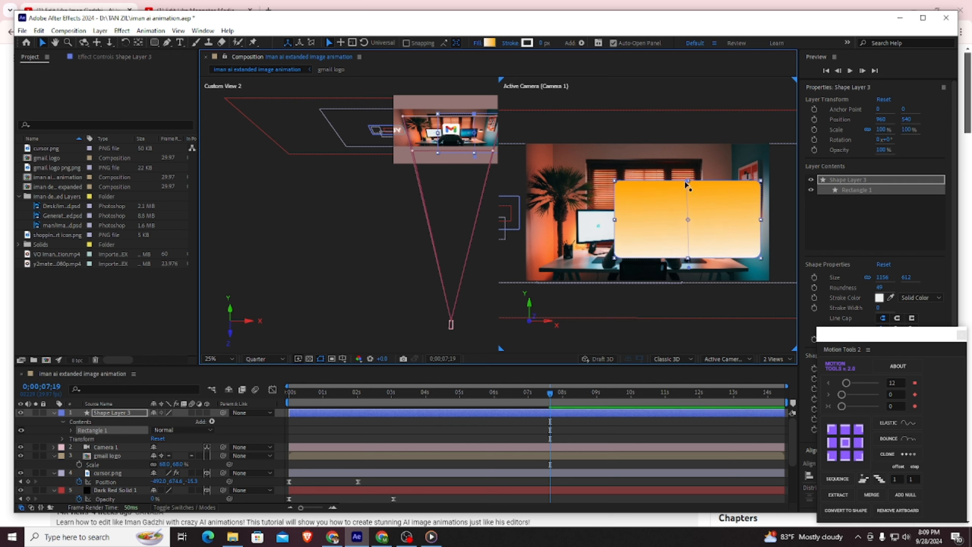
pyautogui.moveTo(685, 177); pyautogui.dragTo(687, 172)
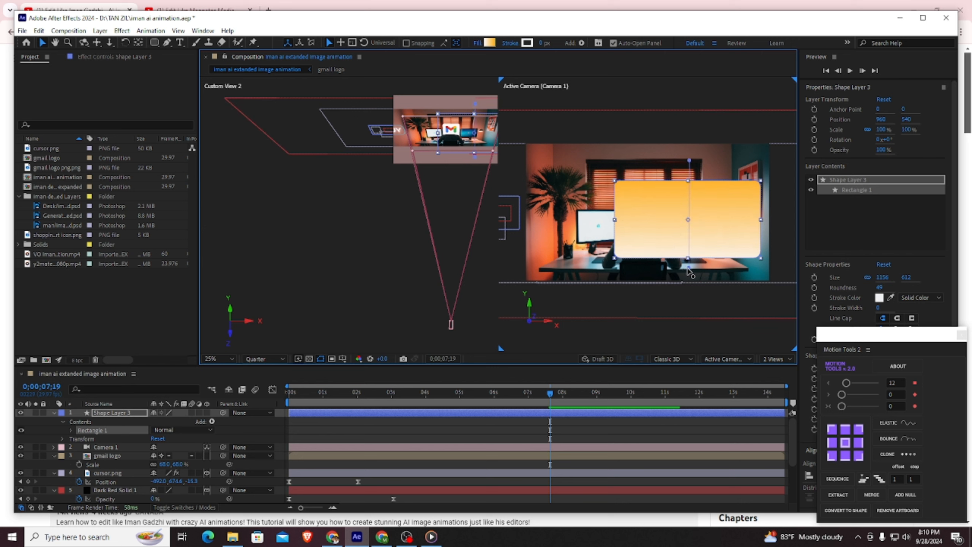
pyautogui.moveTo(690, 268); pyautogui.dragTo(690, 286)
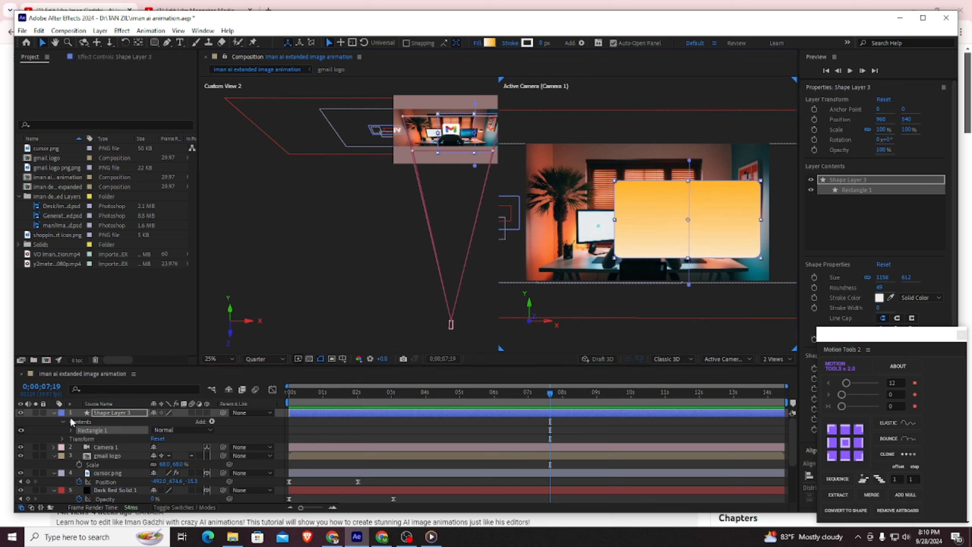
# Move Shape Layer 3 directly beneath Camera 1 in the layer stack and apply Gaussian Blur (Legacy) with a blurriness of 3
pyautogui.click(101, 413)
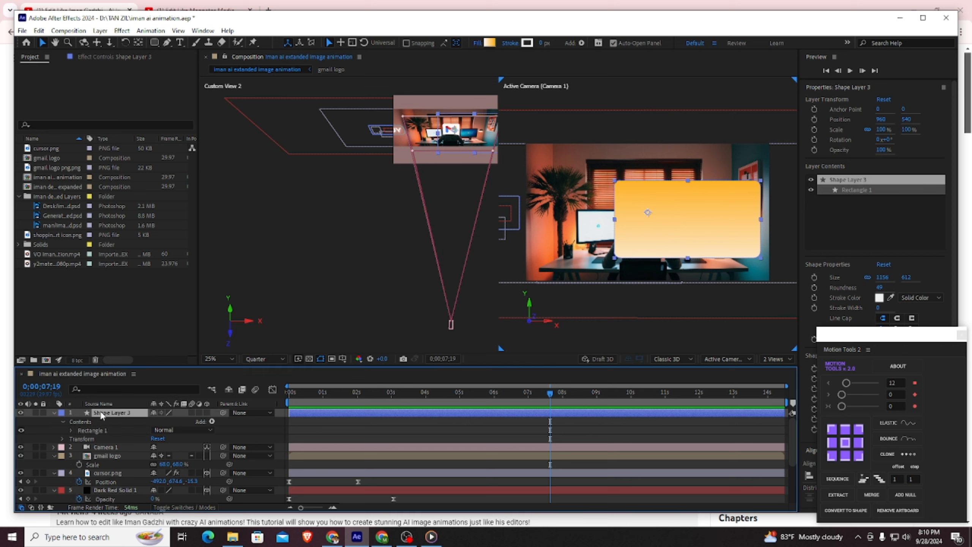
pyautogui.moveTo(111, 415); pyautogui.dragTo(111, 454)
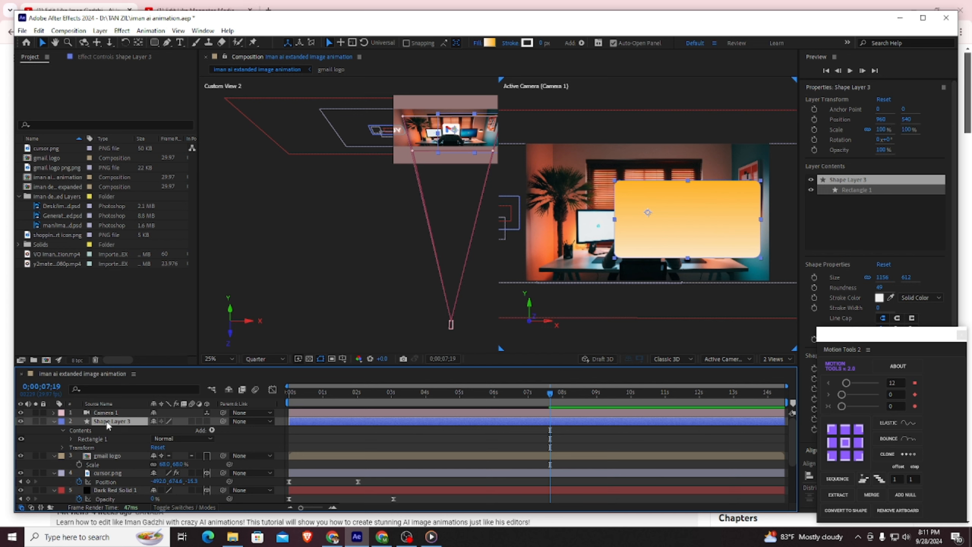
pyautogui.hotkey('ctrl', 'space')
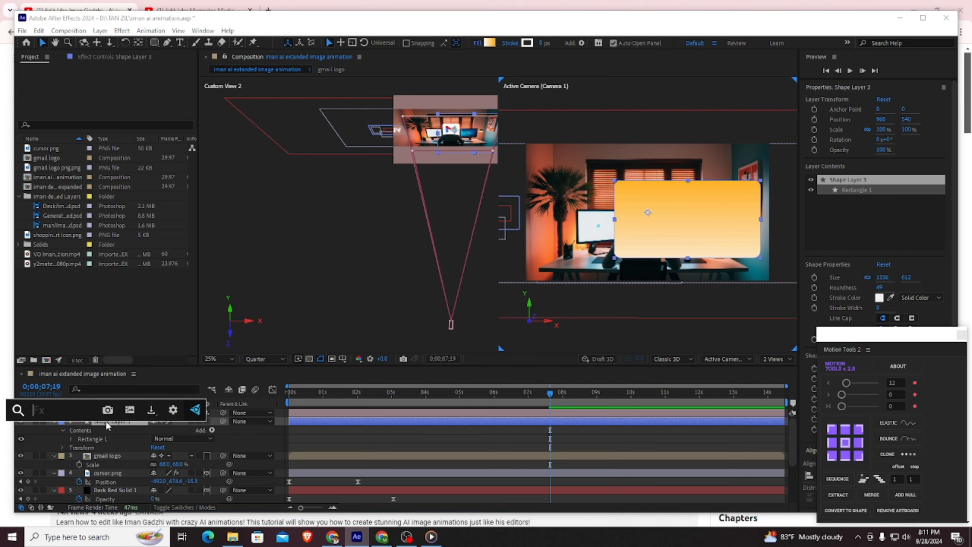
pyautogui.write('g')
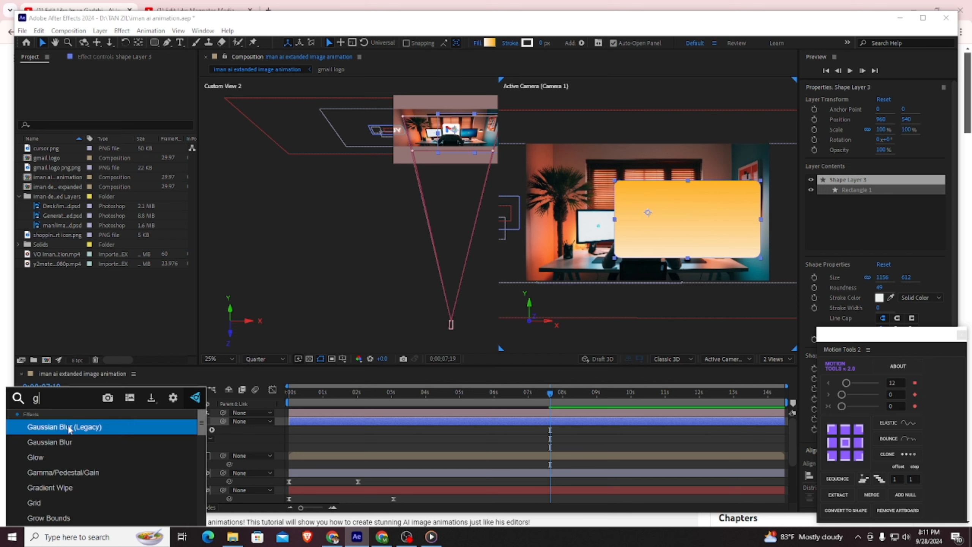
pyautogui.press('Return')
pyautogui.click(118, 86)
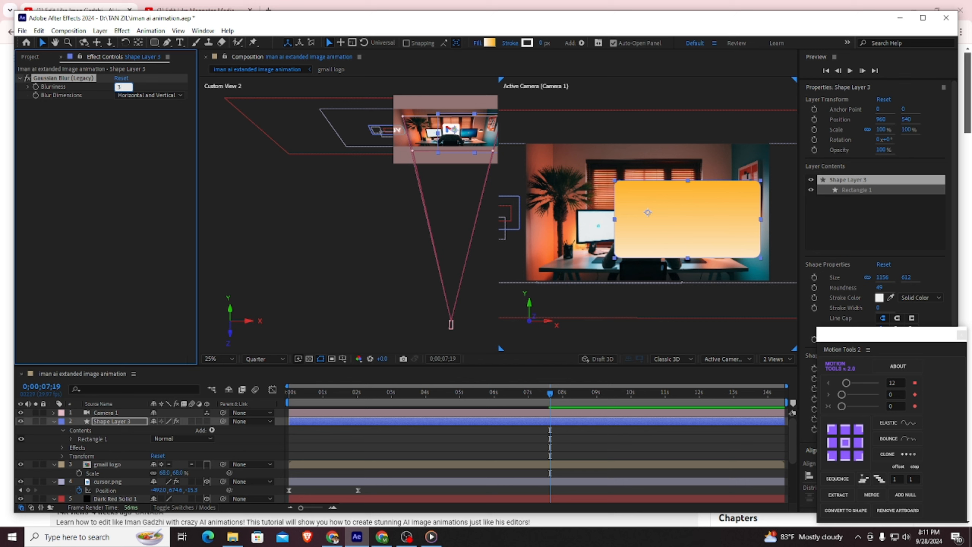
pyautogui.write('3')
pyautogui.press('Return')
pyautogui.click(106, 421)
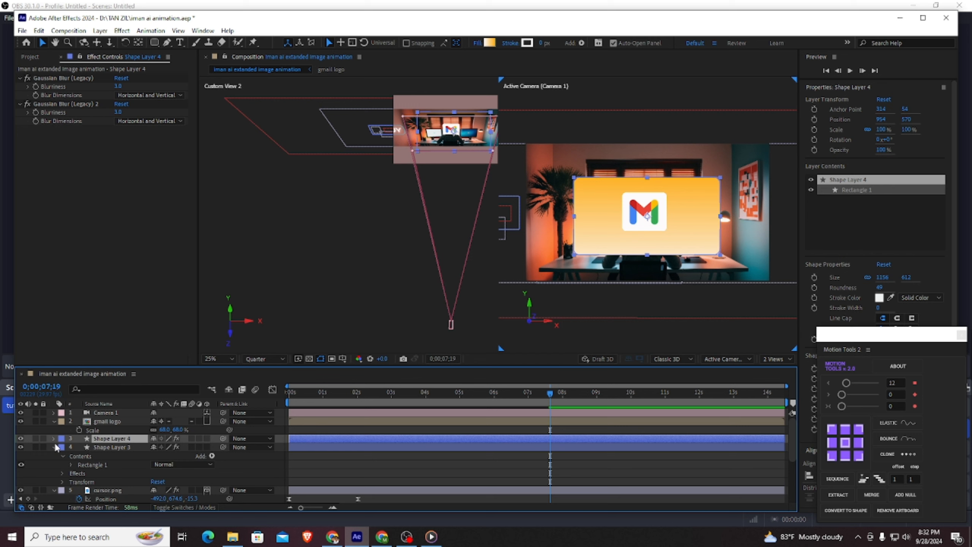
# Delete the duplicate Gaussian Blur (Legacy) 2 effect from Shape Layer 3
pyautogui.click(106, 465)
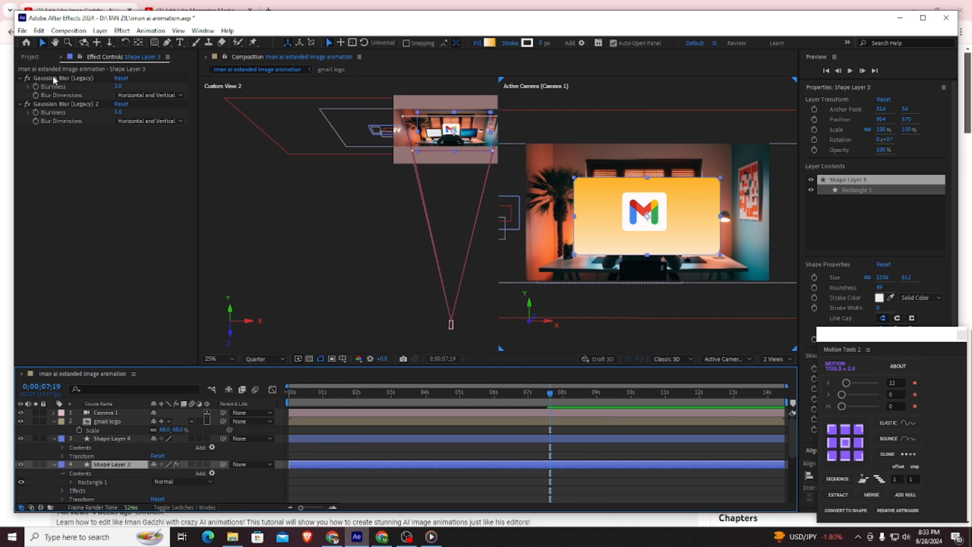
pyautogui.click(67, 103)
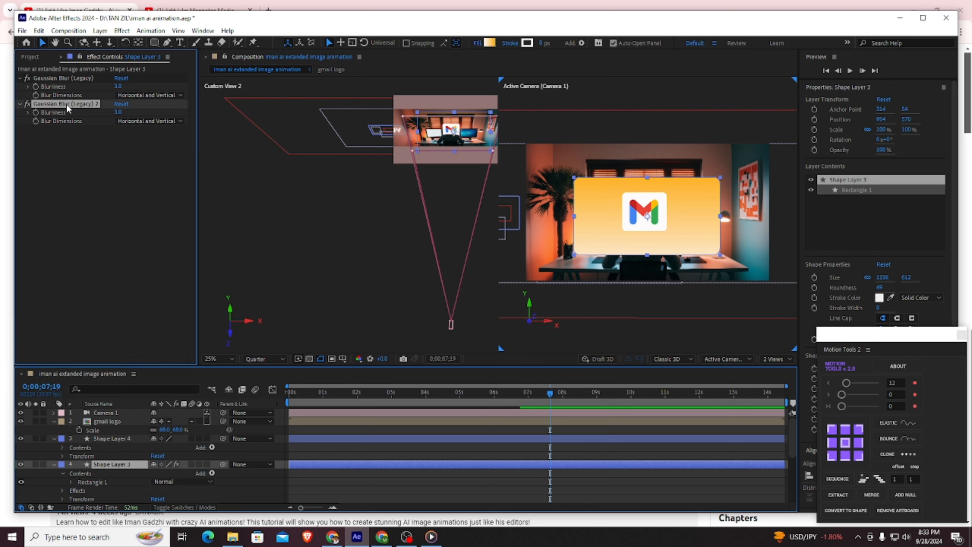
pyautogui.press('Delete')
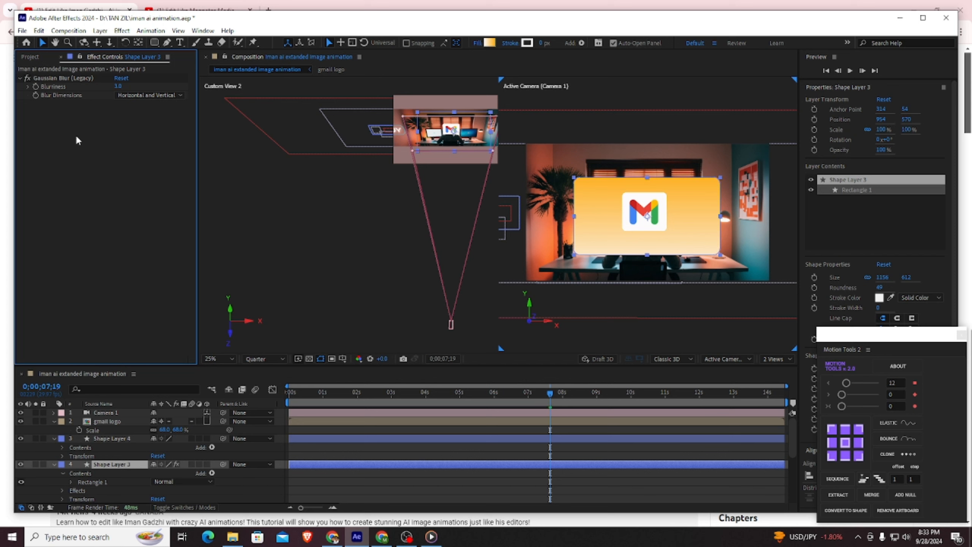
# Apply the Deep Glow effect to Shape Layer 3 with a radius of 150
pyautogui.click(110, 466)
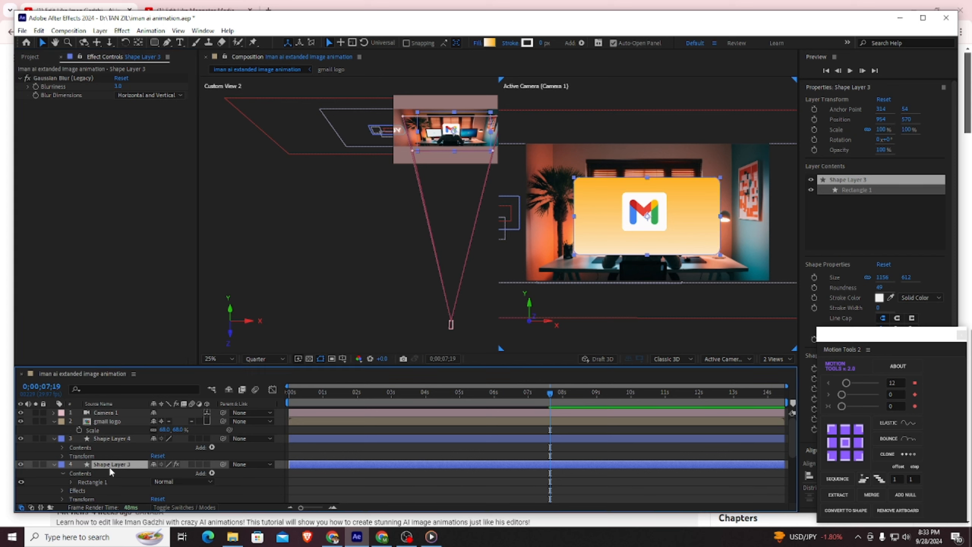
pyautogui.hotkey('ctrl', 'space')
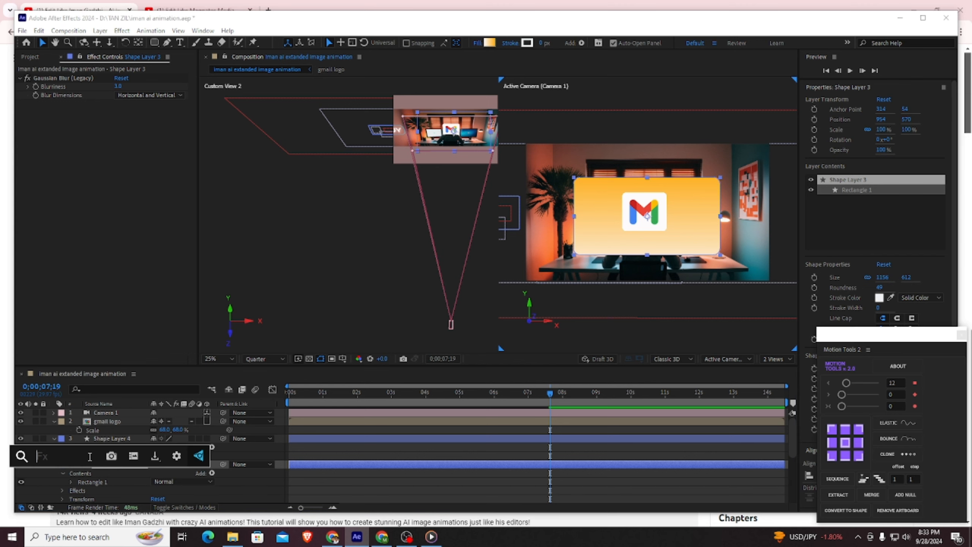
pyautogui.write('de')
pyautogui.click(68, 432)
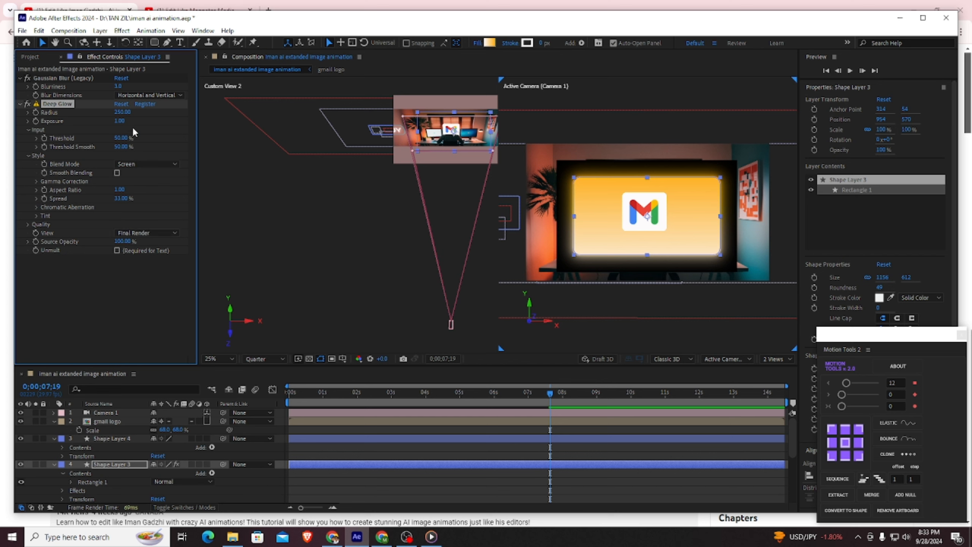
pyautogui.click(120, 112)
pyautogui.write('150')
pyautogui.press('Return')
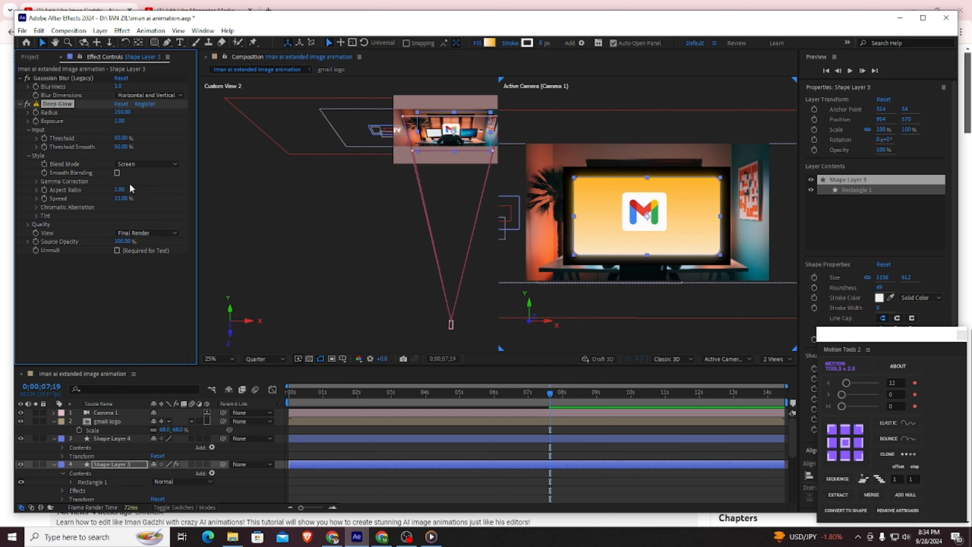
# Set the Deep Glow spread on Shape Layer 3 to 15% and enable its Unmult option
pyautogui.moveTo(119, 200); pyautogui.dragTo(118, 200)
pyautogui.click(118, 199)
pyautogui.write('15')
pyautogui.press('Return')
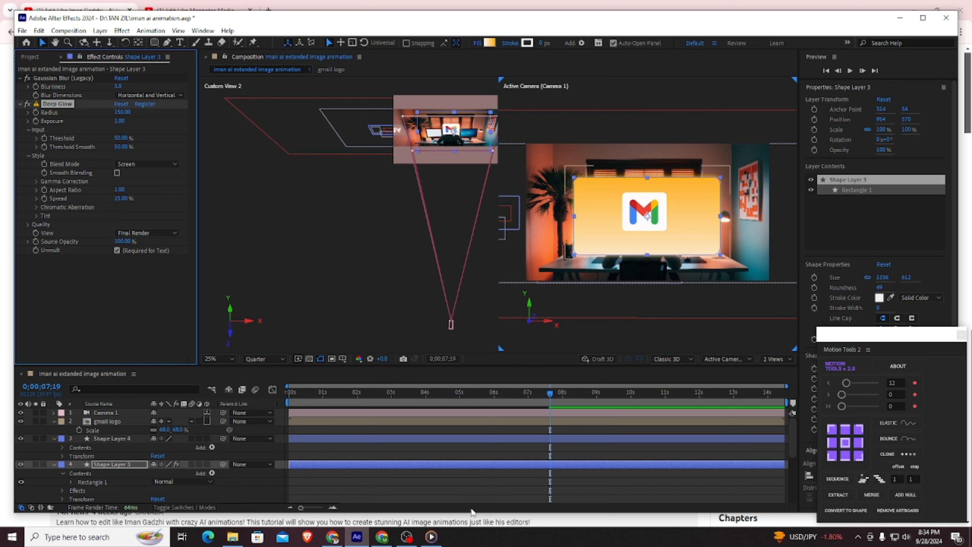
# Move the gmail logo layer to position 627, 582, near the left edge of the orange card
pyautogui.moveTo(156, 430); pyautogui.dragTo(2, 418)
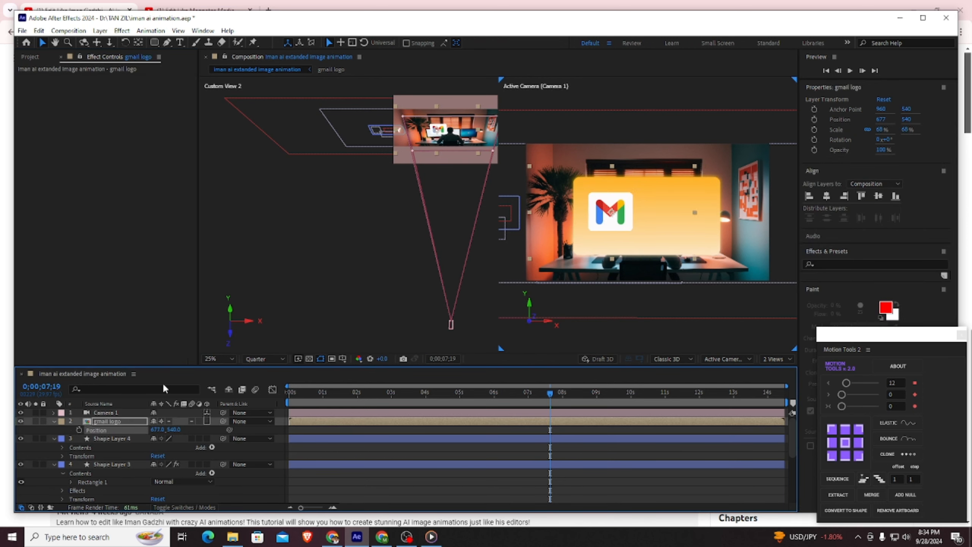
pyautogui.moveTo(155, 429); pyautogui.dragTo(136, 422)
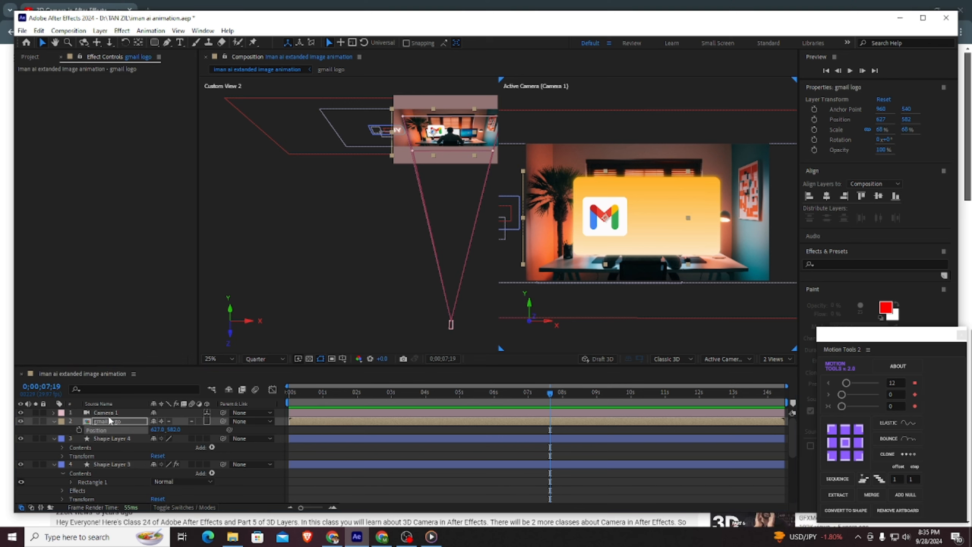
# Add the white Montserrat heading "Email" at 142 px and place it at 832, 476 beside the Gmail logo
pyautogui.click(178, 44)
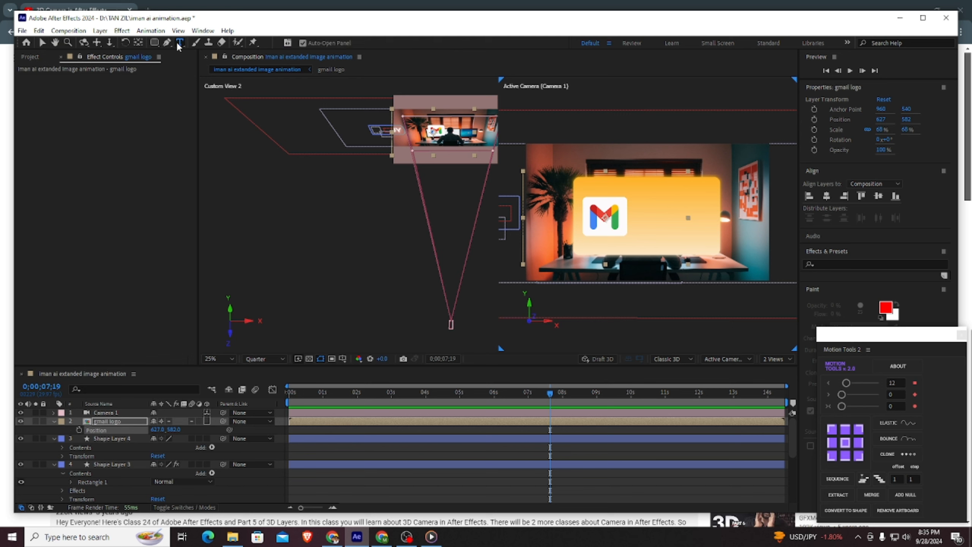
pyautogui.click(635, 235)
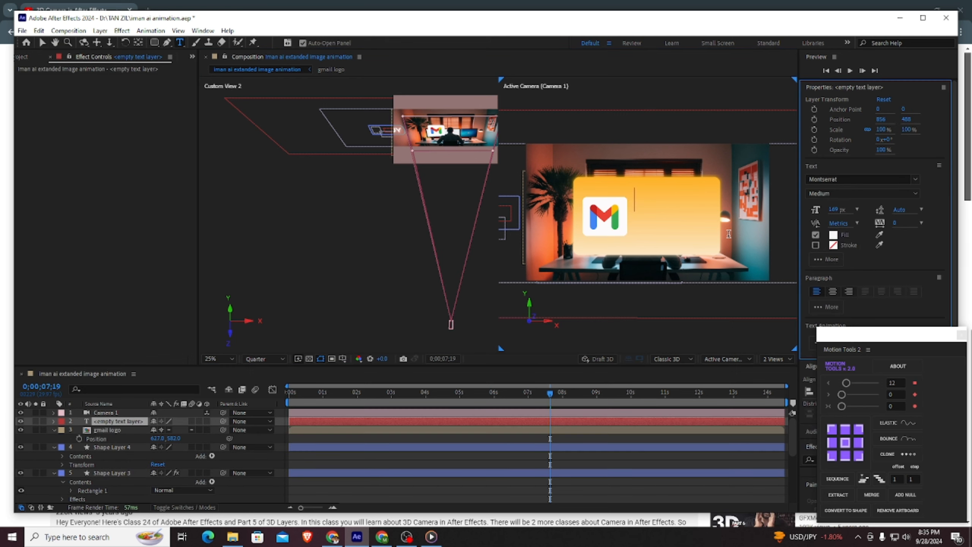
pyautogui.write('Email')
pyautogui.hotkey('ctrl', 'a')
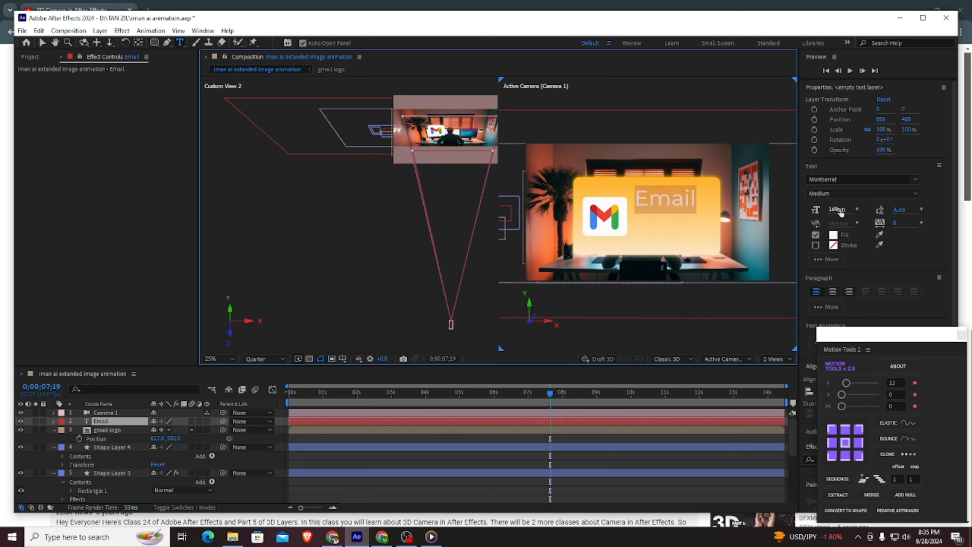
pyautogui.moveTo(838, 210); pyautogui.dragTo(823, 211)
pyautogui.click(86, 420)
pyautogui.press('v')
pyautogui.moveTo(670, 197); pyautogui.dragTo(668, 196)
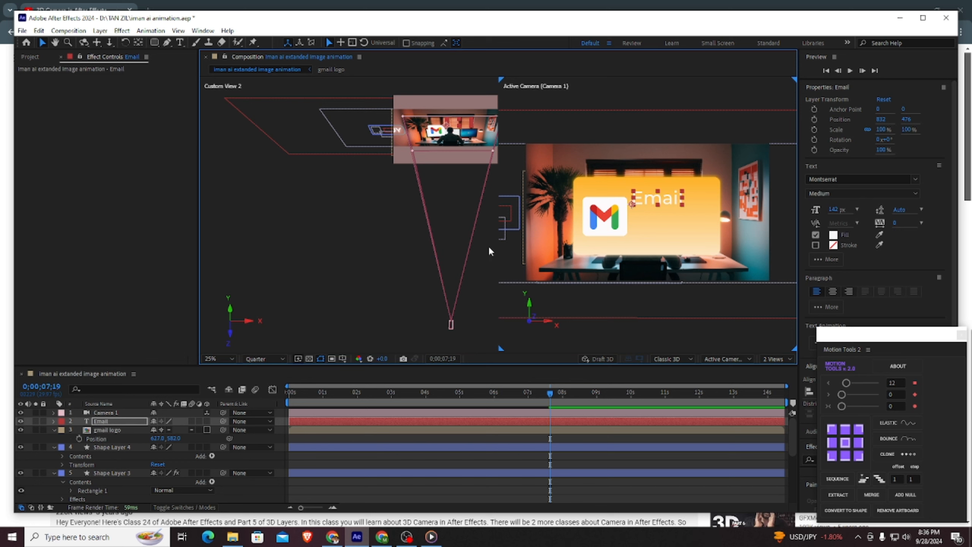
# Add a second text layer reading "Just reaching to" below the Email heading and reduce its font size to 59 px
pyautogui.hotkey('ctrl', 't')
pyautogui.click(635, 213)
pyautogui.write('Just reac')
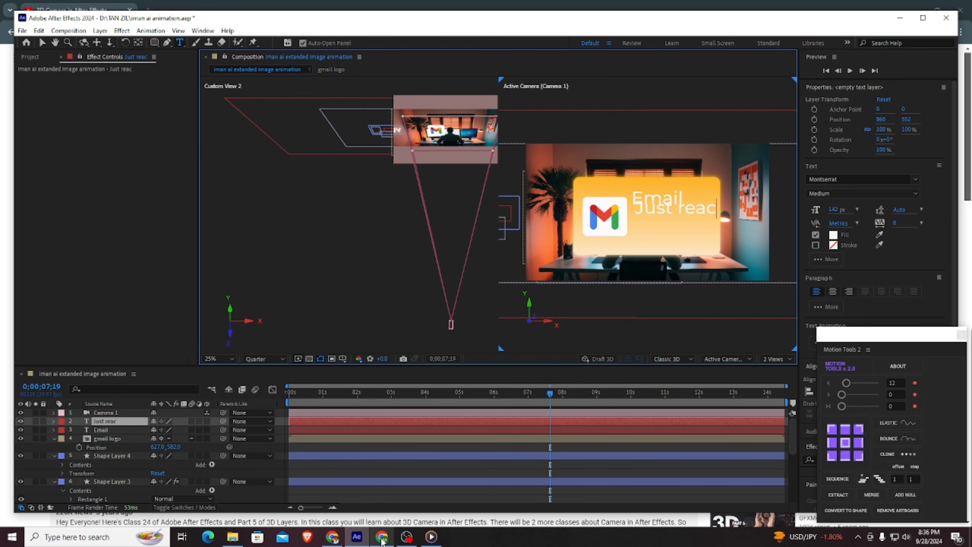
pyautogui.write('hing to')
pyautogui.hotkey('ctrl', 'a')
pyautogui.moveTo(834, 209); pyautogui.dragTo(799, 215)
# Complete the message as "Just reaching out to say your shoes are great." on two lines at 50 px and place it at 844, 584
pyautogui.click(700, 212)
pyautogui.write('say')
pyautogui.press('Return')
pyautogui.write('yo')
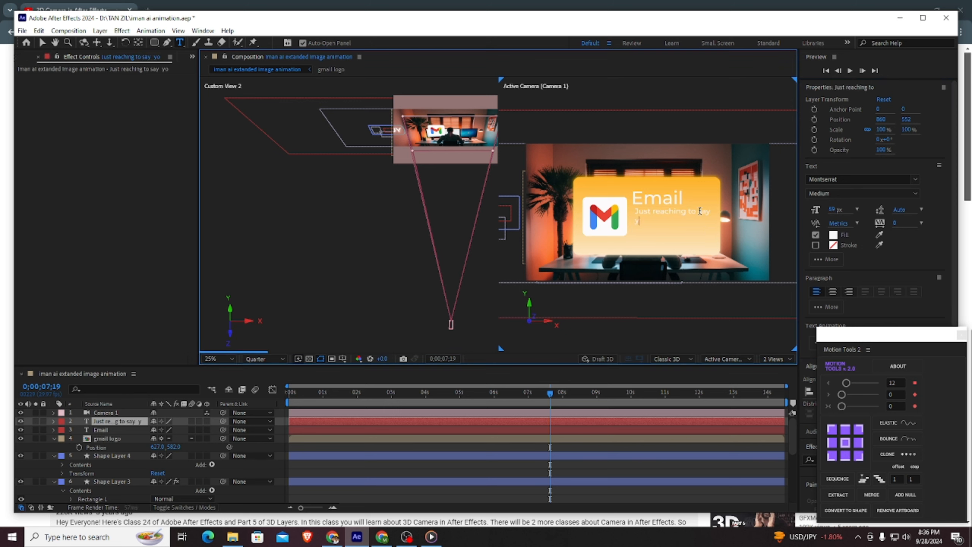
pyautogui.write('ur shoes are great.')
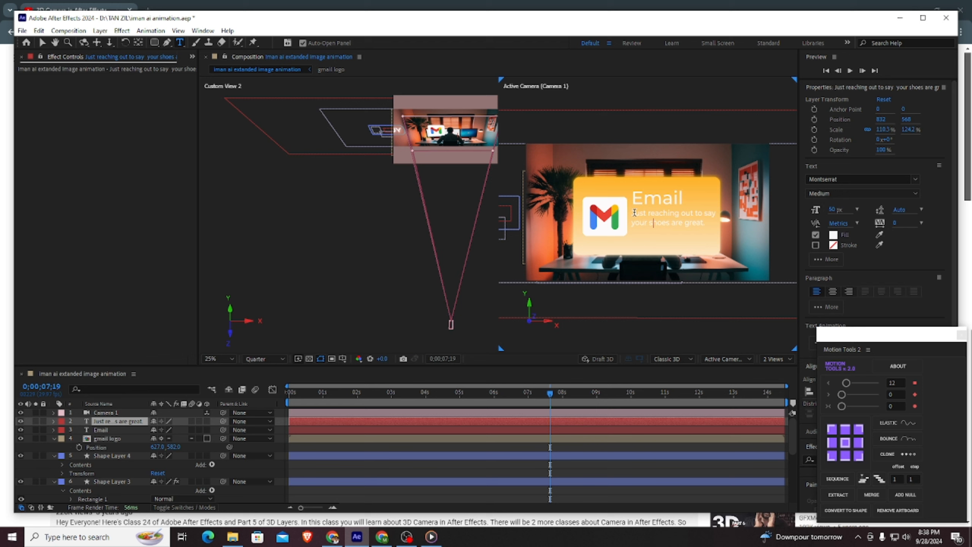
pyautogui.click(43, 42)
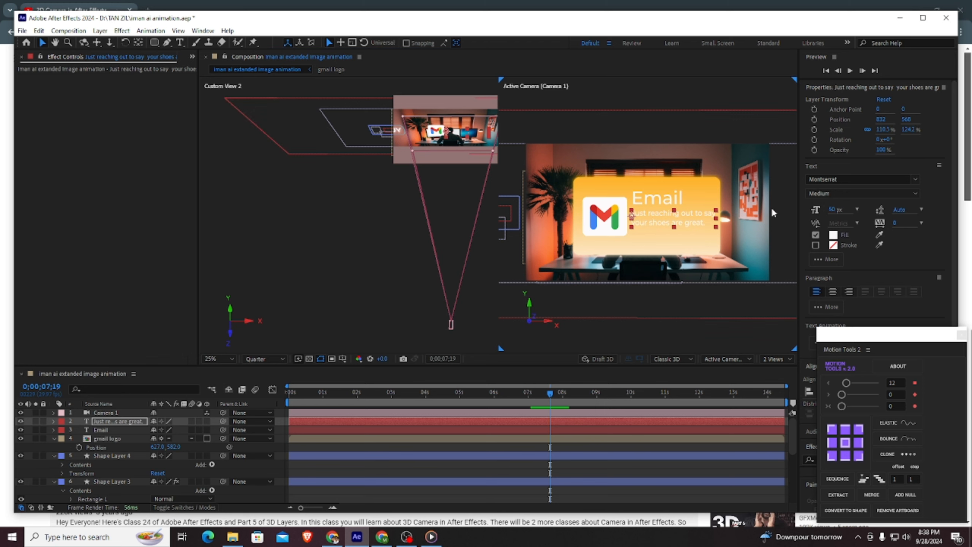
pyautogui.moveTo(672, 219); pyautogui.dragTo(674, 222)
# Make the message and Email text layers 3D, and switch 3D on and back off for the gmail logo layer
pyautogui.click(206, 421)
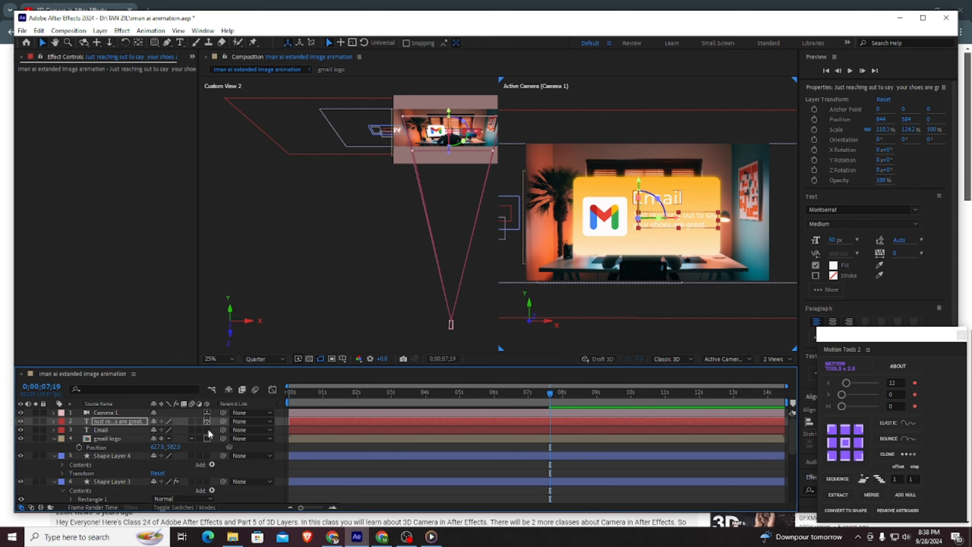
pyautogui.click(206, 430)
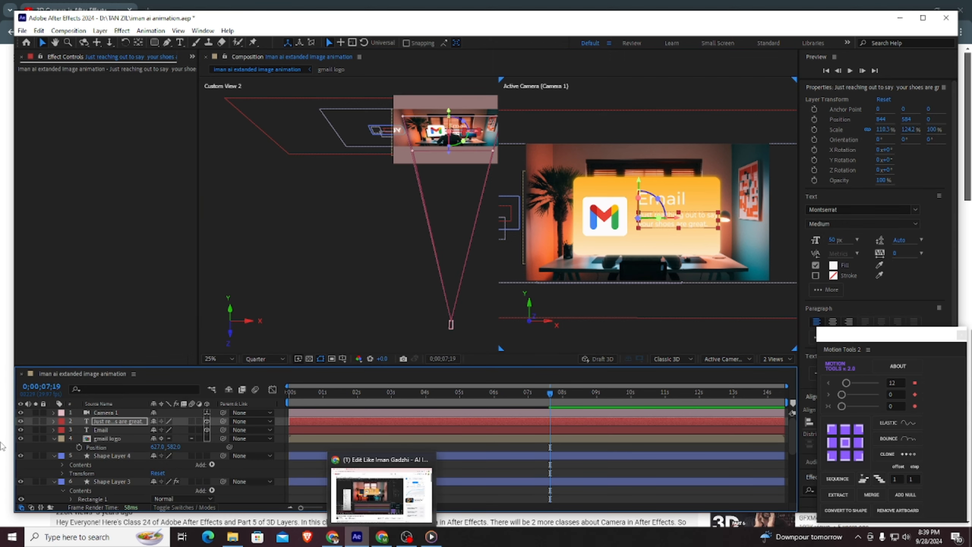
pyautogui.click(207, 439)
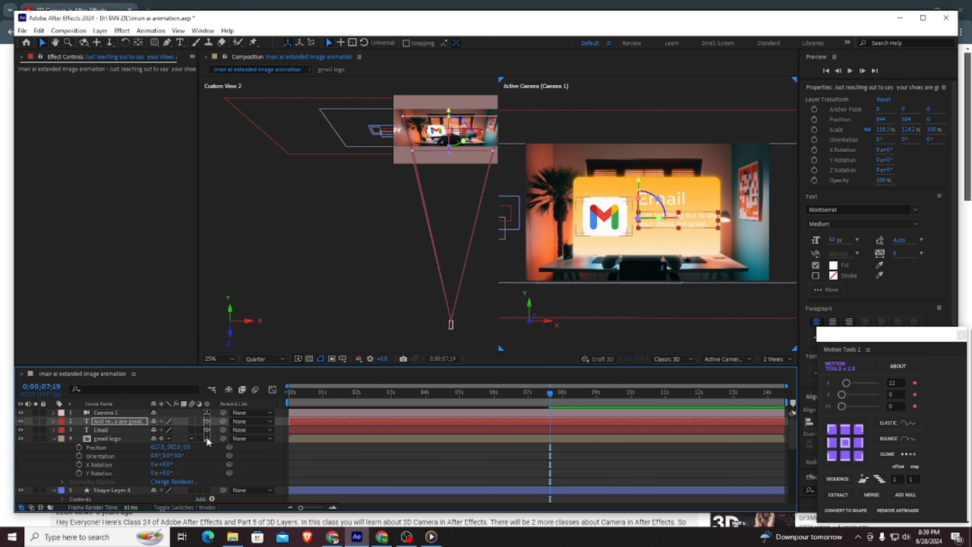
pyautogui.click(206, 438)
# Select both text layers, gmail logo, Shape Layer 4 and Shape Layer 3 together and open their layer commands
pyautogui.click(113, 481)
pyautogui.keyDown('shift'); pyautogui.click(114, 438); pyautogui.keyUp('shift')
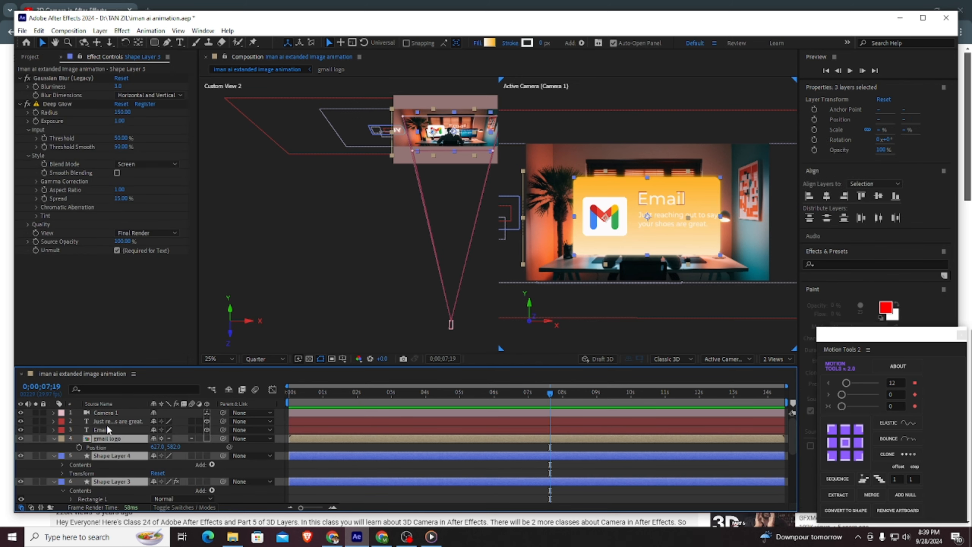
pyautogui.keyDown('ctrl'); pyautogui.click(105, 426); pyautogui.keyUp('ctrl')
pyautogui.keyDown('ctrl'); pyautogui.click(106, 423); pyautogui.keyUp('ctrl')
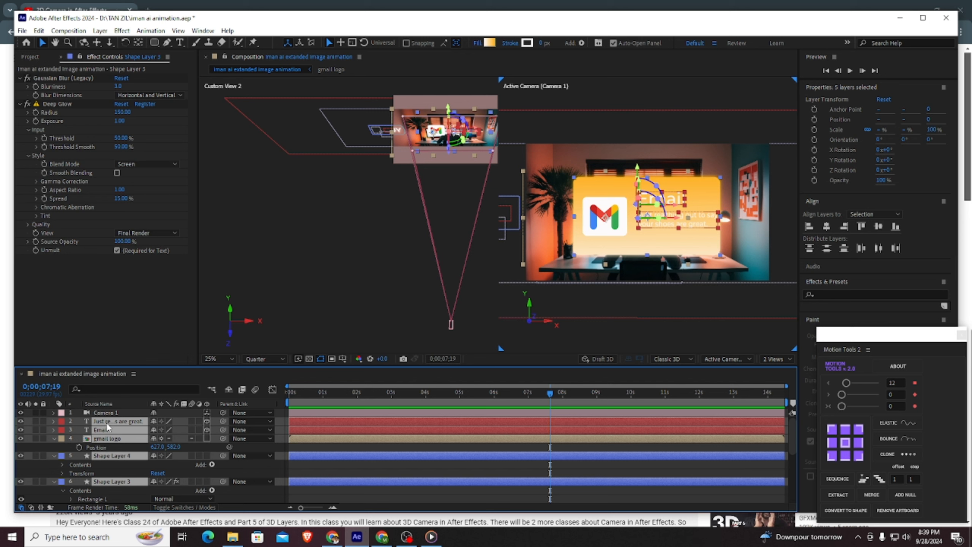
pyautogui.rightClick(107, 422)
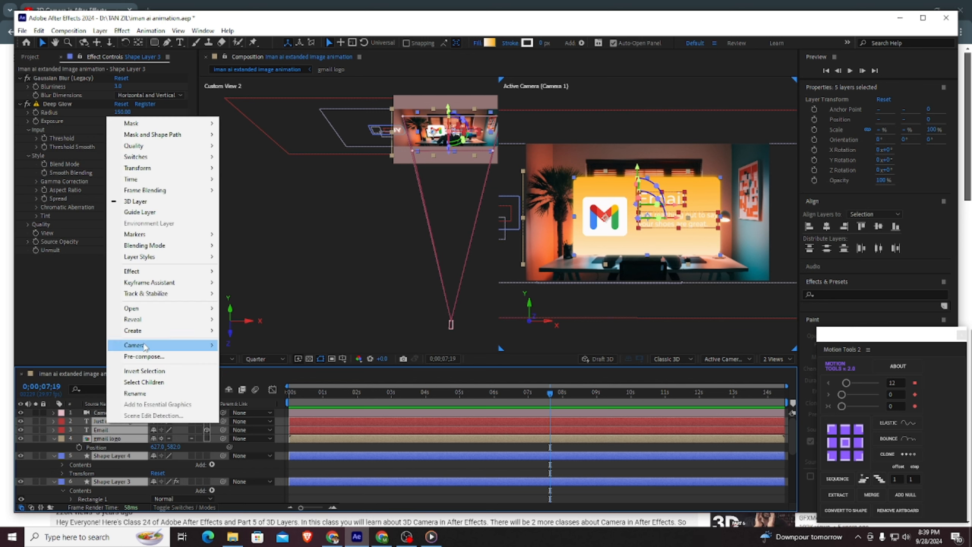
# Pre-compose the selected Gmail notification layers into a composition named gmail notification
pyautogui.moveTo(161, 349)
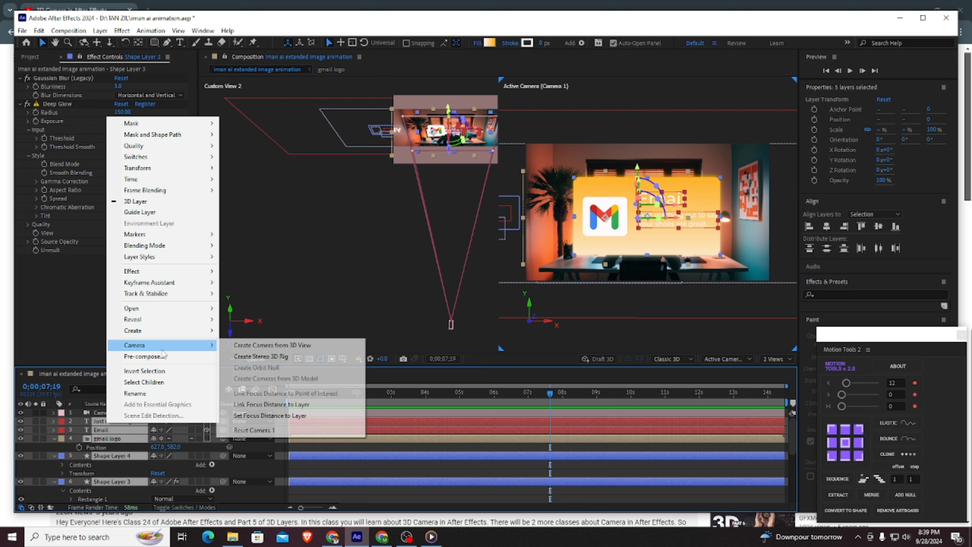
pyautogui.click(200, 438)
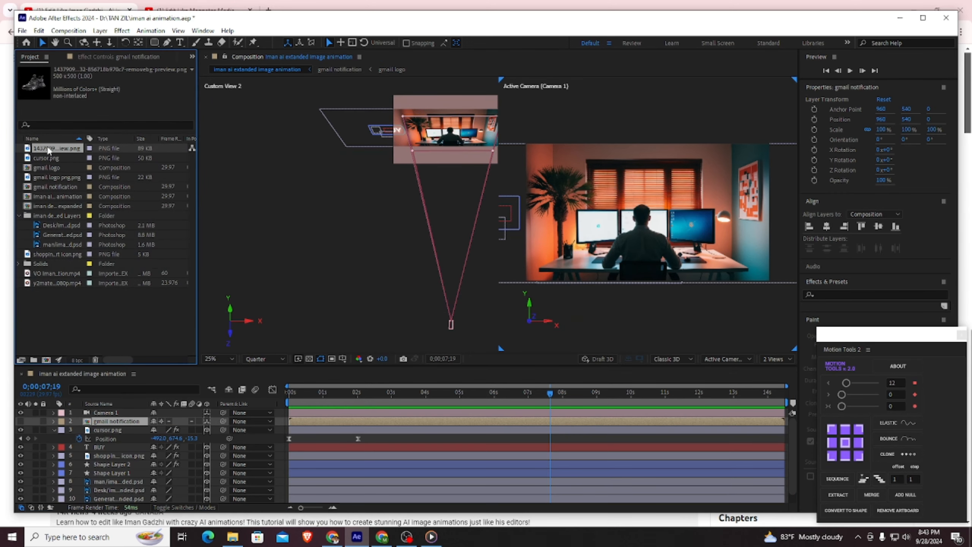
# Add the shoe PNG to the composition directly below Camera 1 and make it a 3D layer
pyautogui.moveTo(49, 150); pyautogui.dragTo(95, 421)
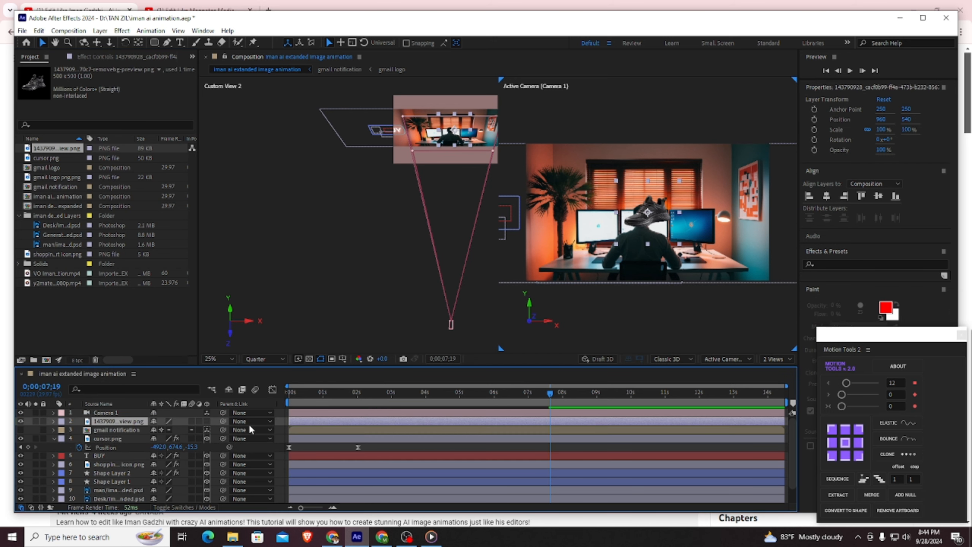
pyautogui.click(206, 421)
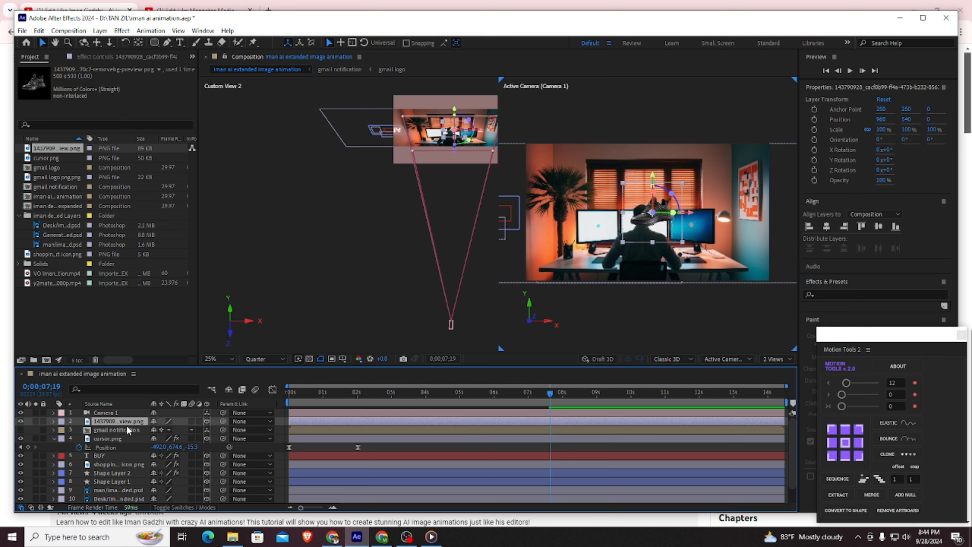
# Set the shoe layer's Z position to -34 and turn its Y orientation to about 346.4°
pyautogui.click(52, 421)
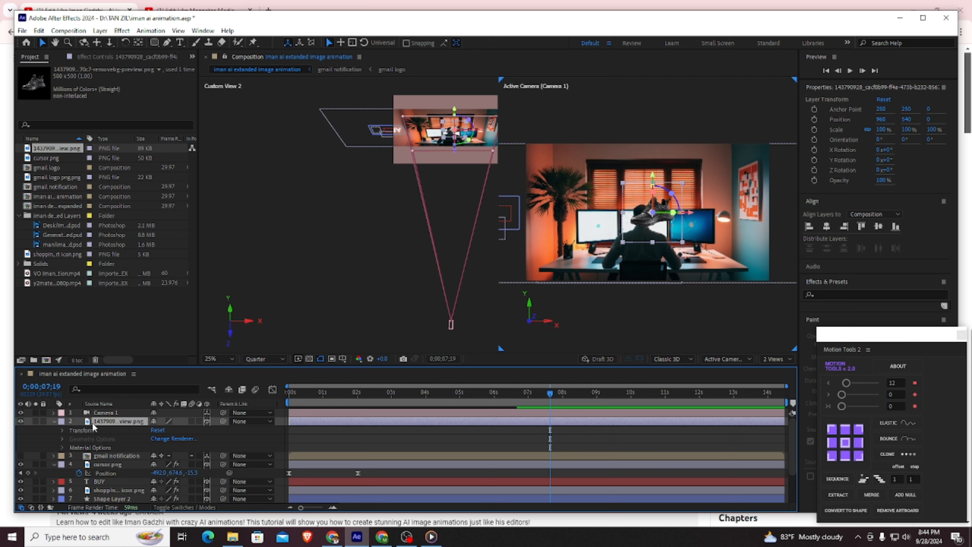
pyautogui.press('p')
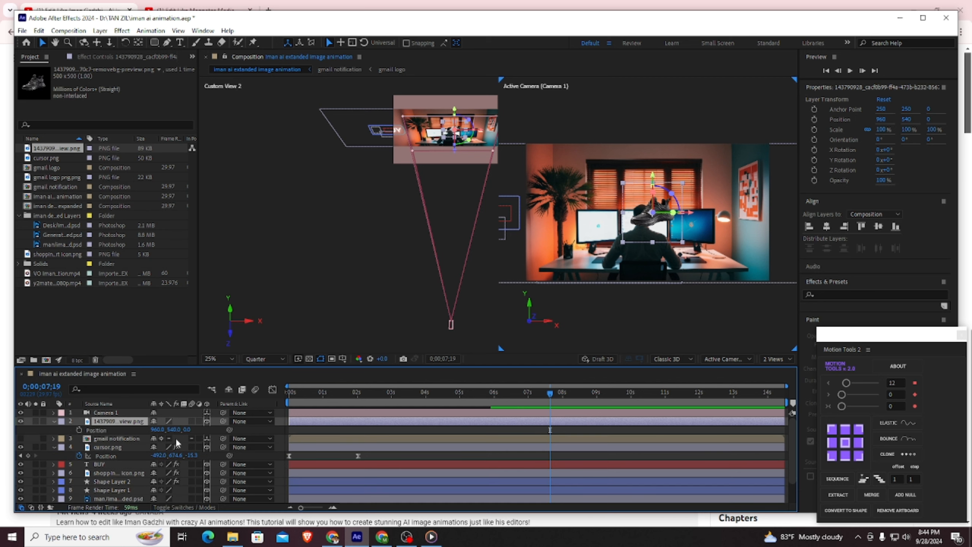
pyautogui.moveTo(186, 430)
pyautogui.mouseDown()
pyautogui.moveTo(151, 437)
pyautogui.moveTo(170, 431)
pyautogui.mouseUp()
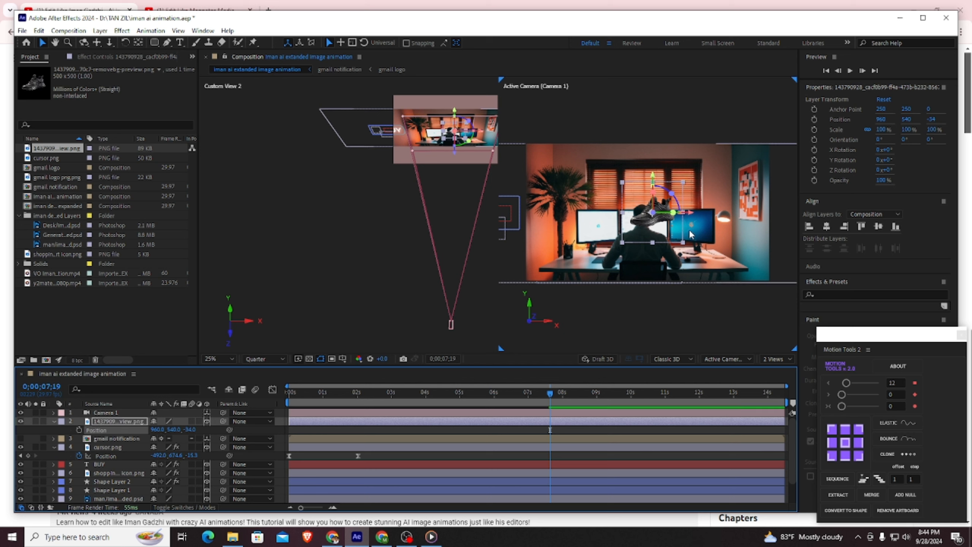
pyautogui.moveTo(673, 212); pyautogui.dragTo(680, 213)
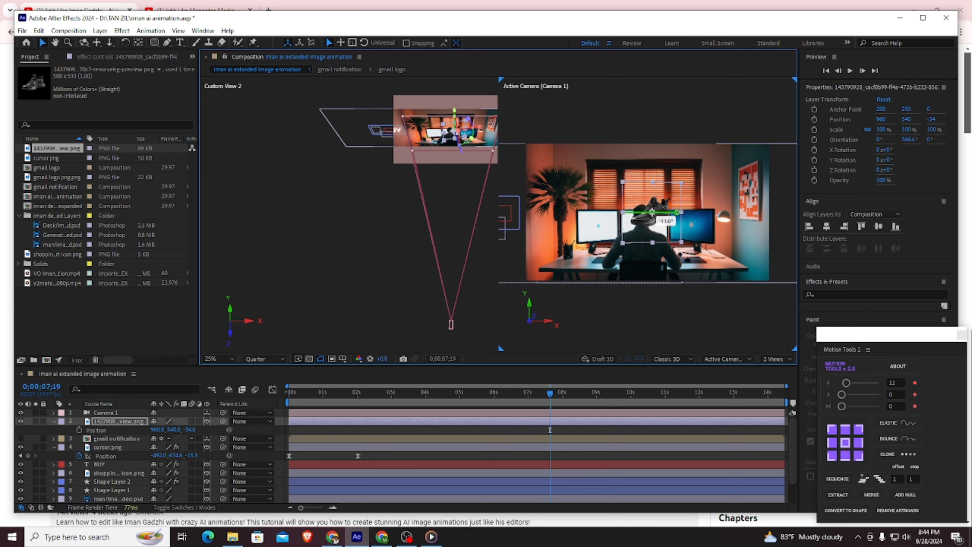
pyautogui.moveTo(678, 213); pyautogui.dragTo(677, 213)
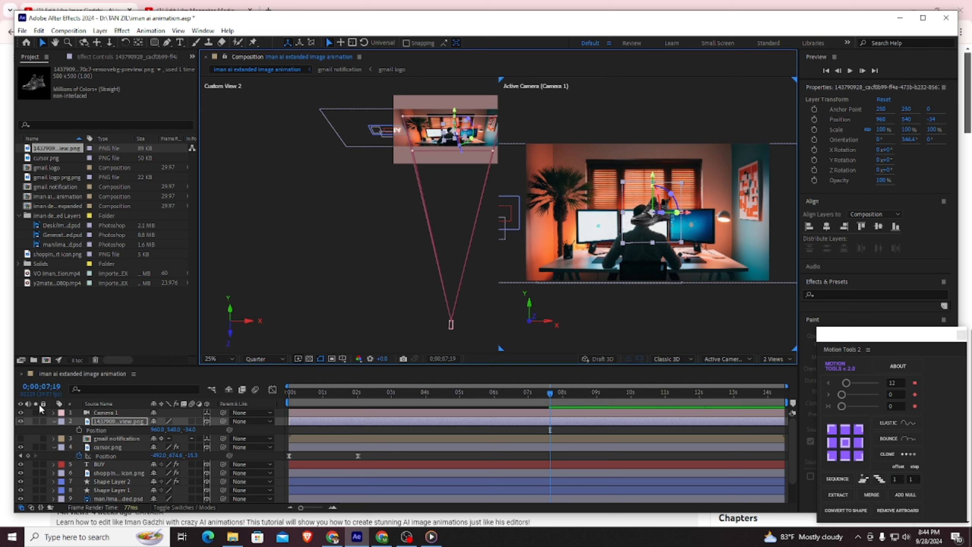
pyautogui.click(54, 420)
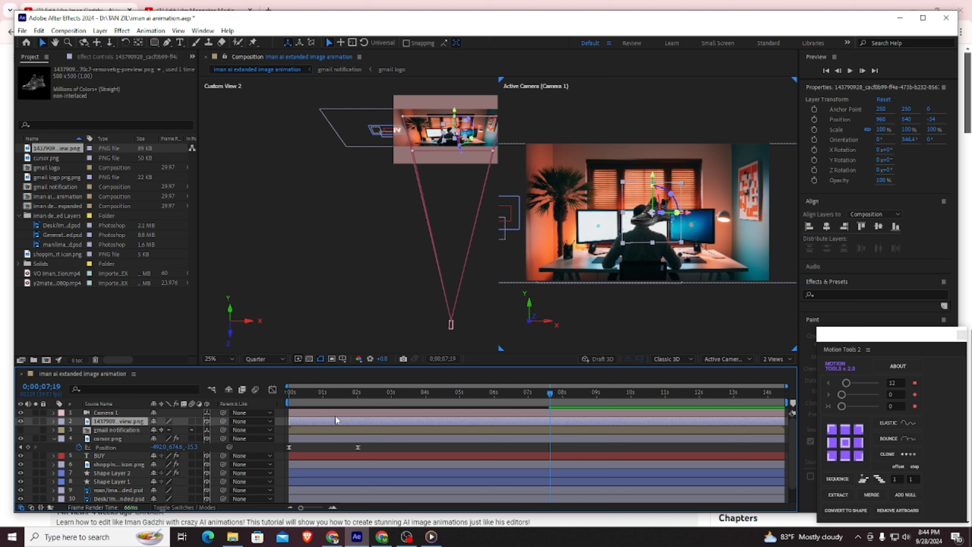
# Draw a rounded rectangle about 584 × 424 over the shoe in the camera view and give it a solid white fill
pyautogui.click(355, 307)
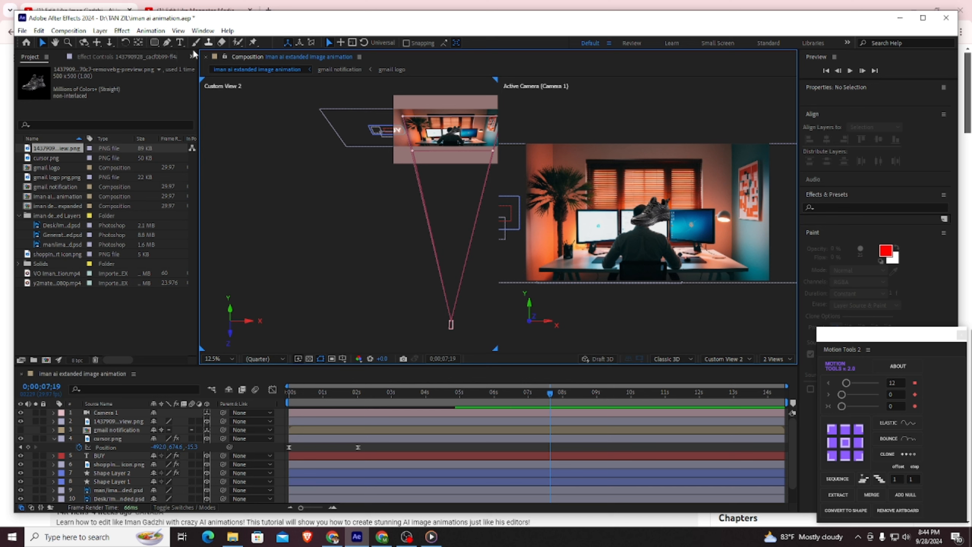
pyautogui.click(155, 43)
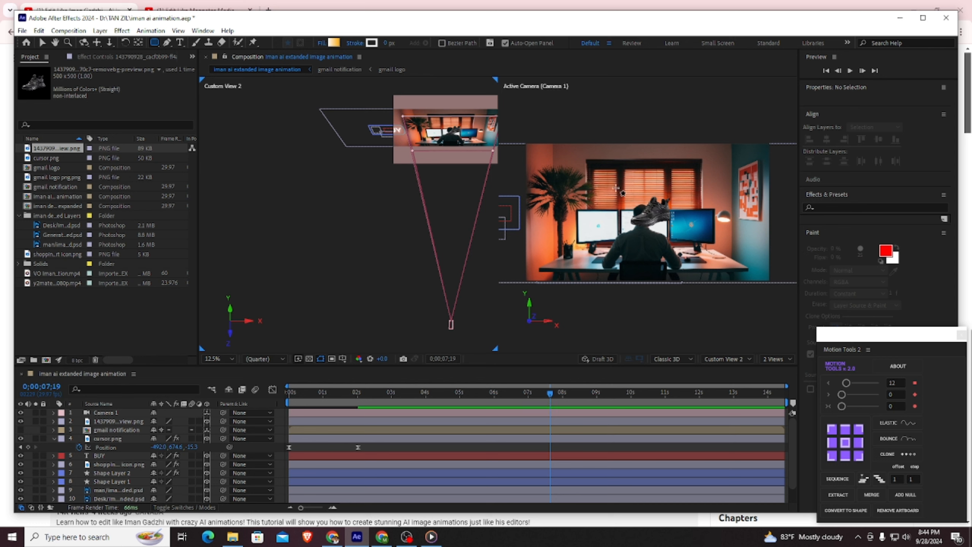
pyautogui.moveTo(617, 188); pyautogui.dragTo(691, 241)
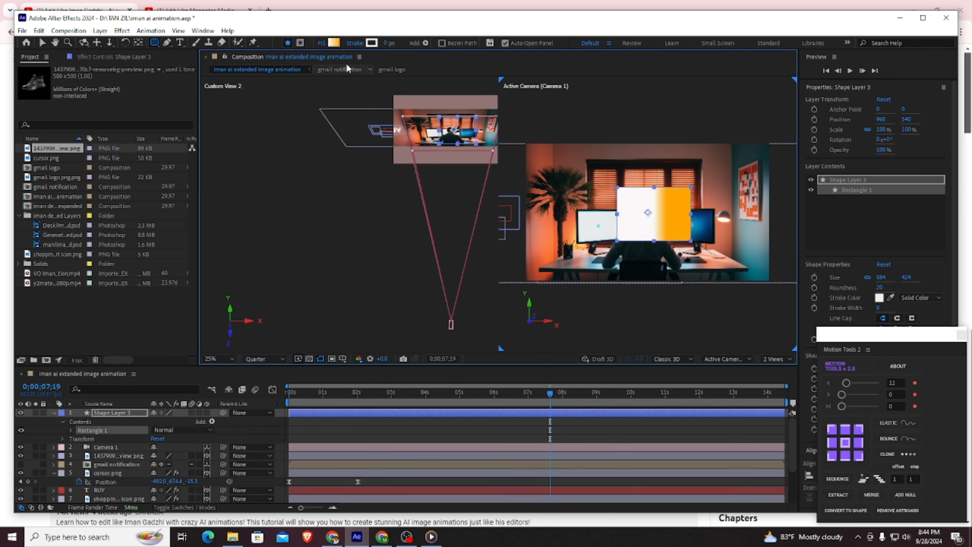
pyautogui.click(323, 43)
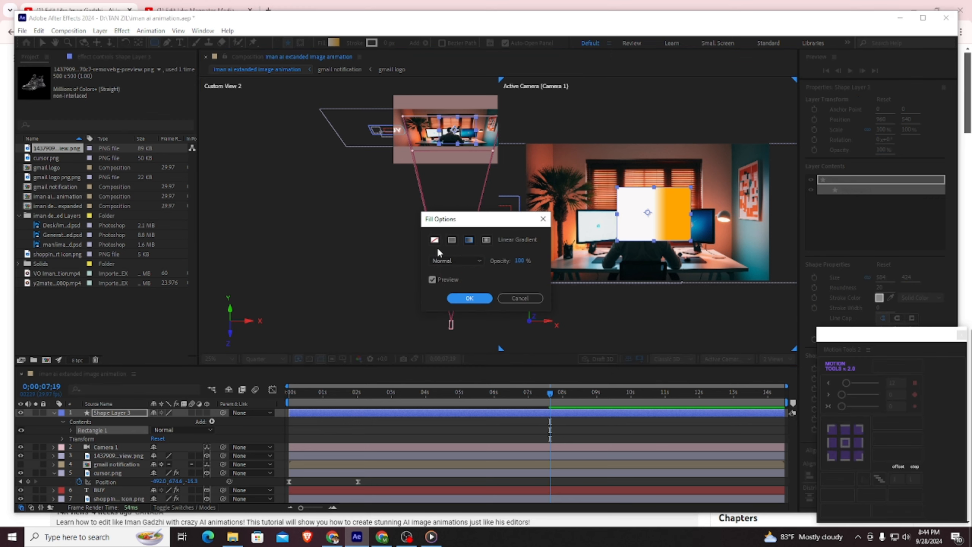
pyautogui.click(452, 240)
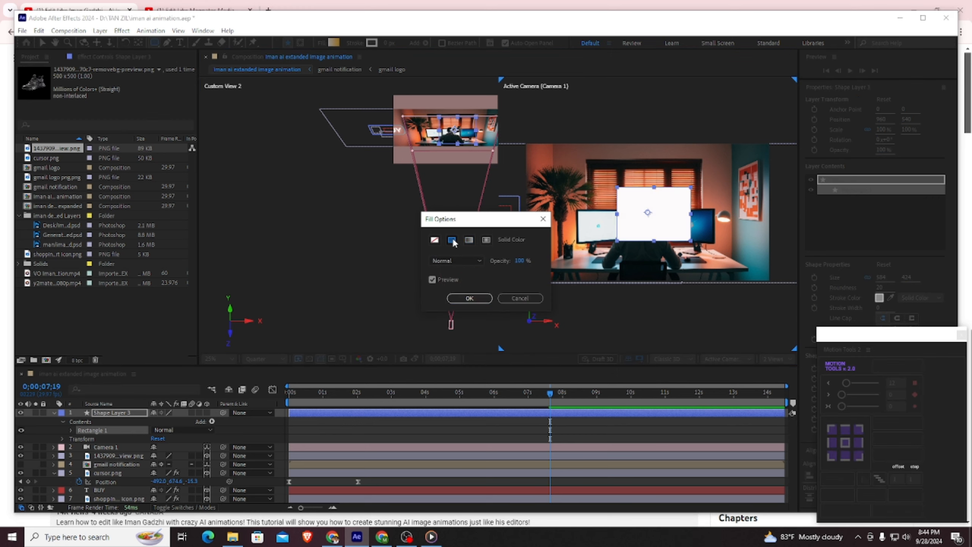
pyautogui.click(479, 300)
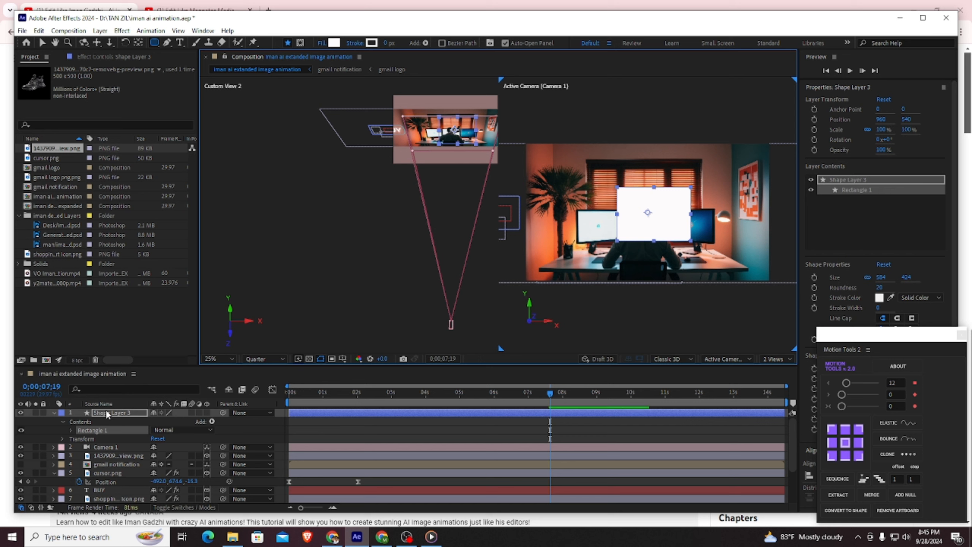
# Put the white rectangle beneath the shoe layer as a 3D layer and shift it slightly to the left
pyautogui.moveTo(106, 412); pyautogui.dragTo(106, 459)
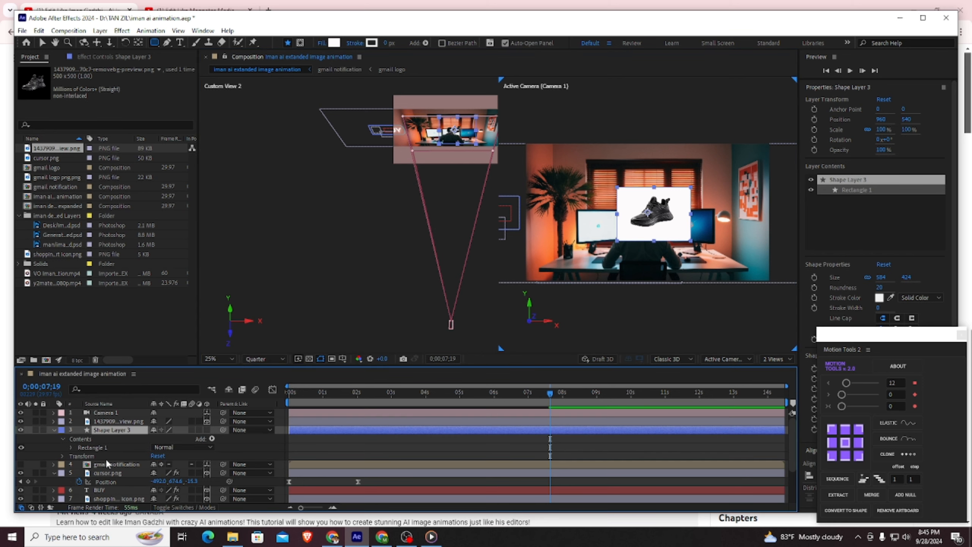
pyautogui.click(207, 429)
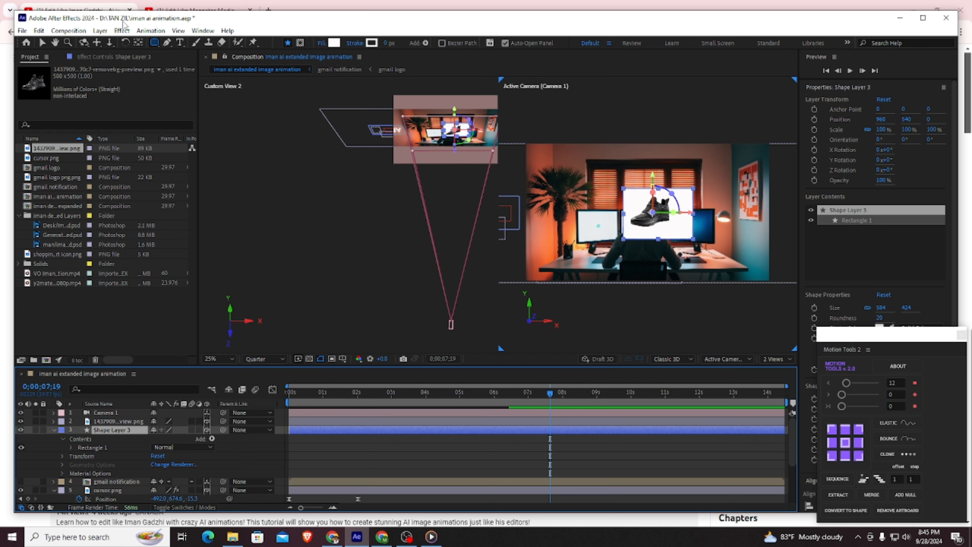
pyautogui.click(42, 42)
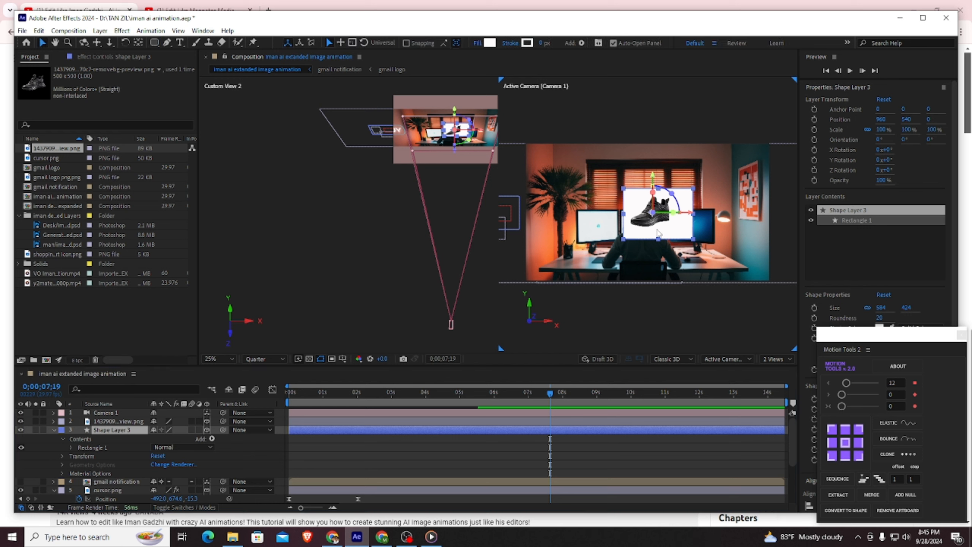
pyautogui.click(672, 231)
pyautogui.moveTo(672, 231)
pyautogui.mouseDown()
pyautogui.moveTo(627, 246)
pyautogui.moveTo(660, 233)
pyautogui.mouseUp()
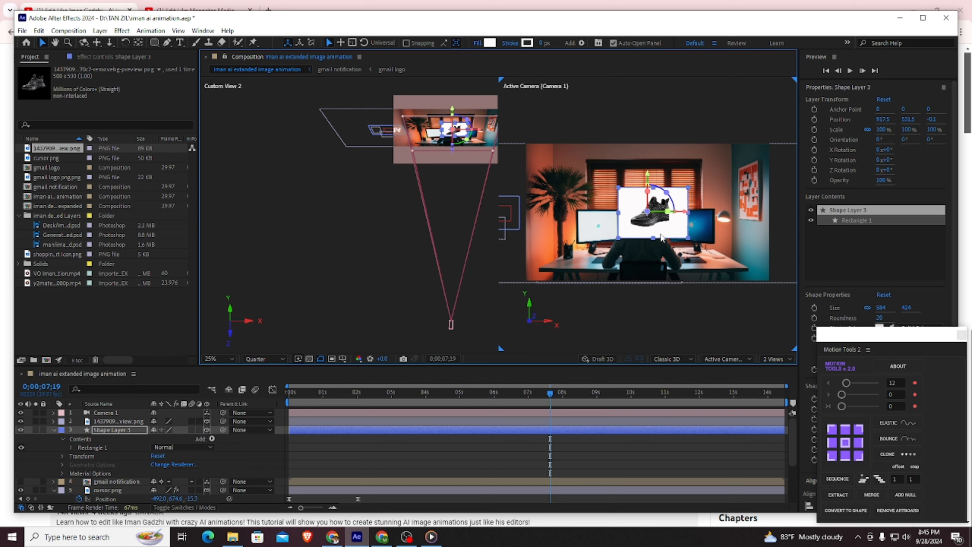
# Set the white rectangle's corner roundness to 58
pyautogui.scroll(2, 661, 234)
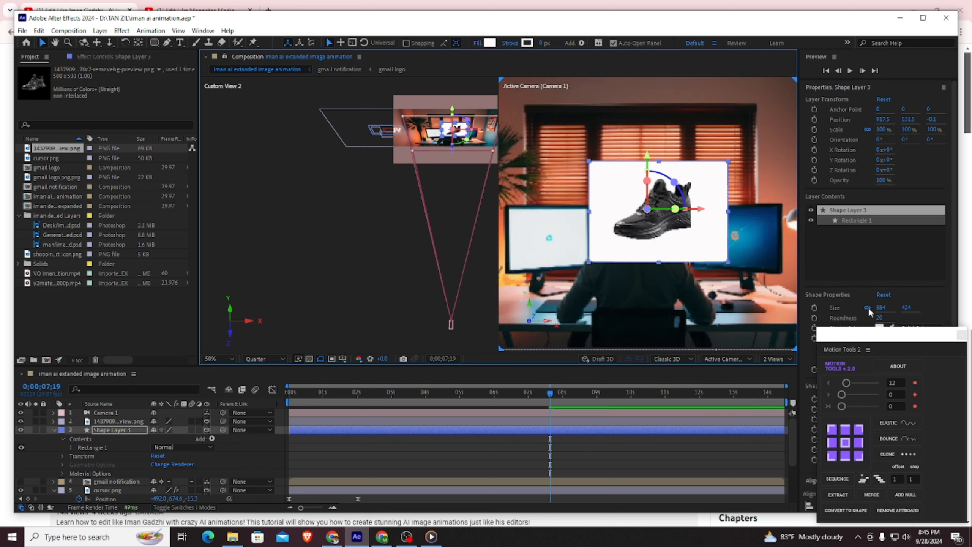
pyautogui.moveTo(879, 317); pyautogui.dragTo(906, 319)
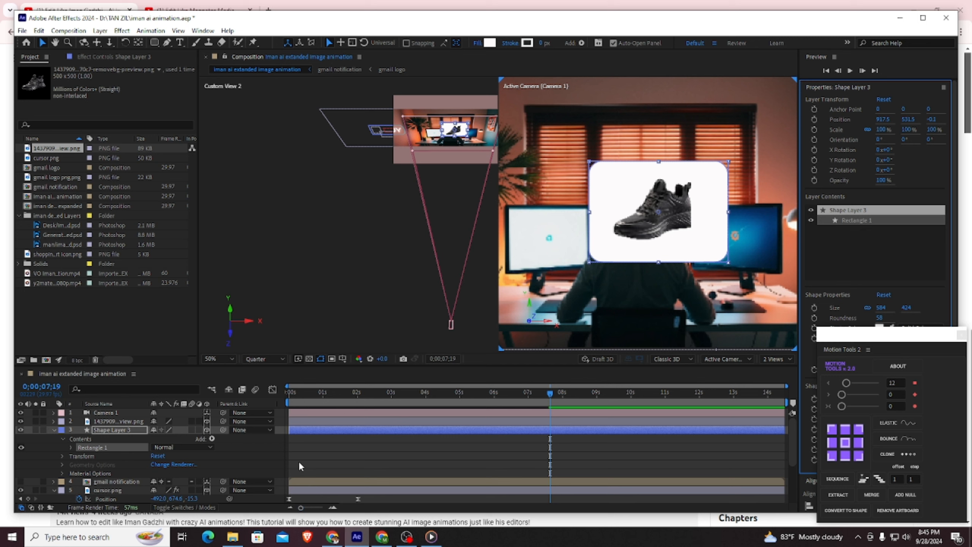
pyautogui.click(159, 420)
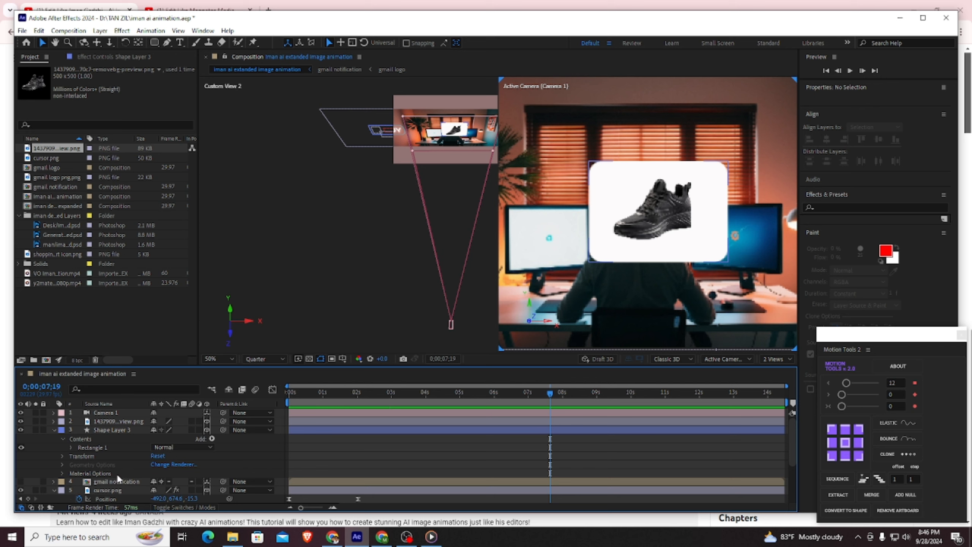
# Scale the white rectangle layer to 83% and the shoe layer to 84%
pyautogui.click(107, 430)
pyautogui.press('s')
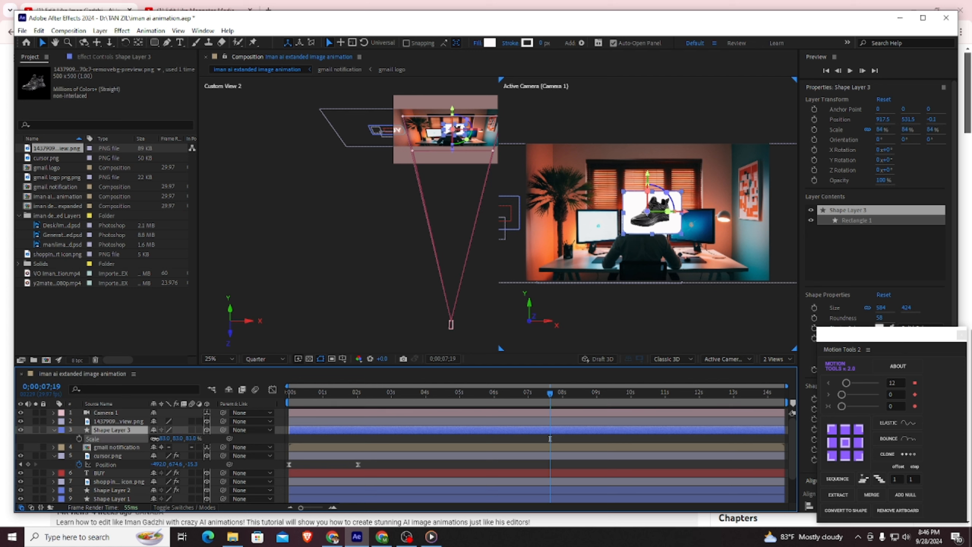
pyautogui.click(132, 421)
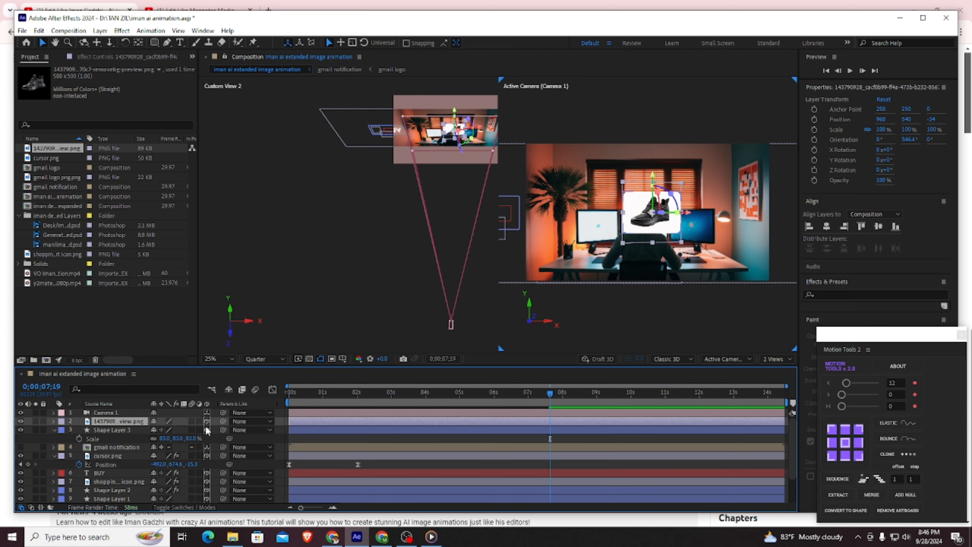
pyautogui.press('s')
pyautogui.moveTo(166, 429); pyautogui.dragTo(159, 434)
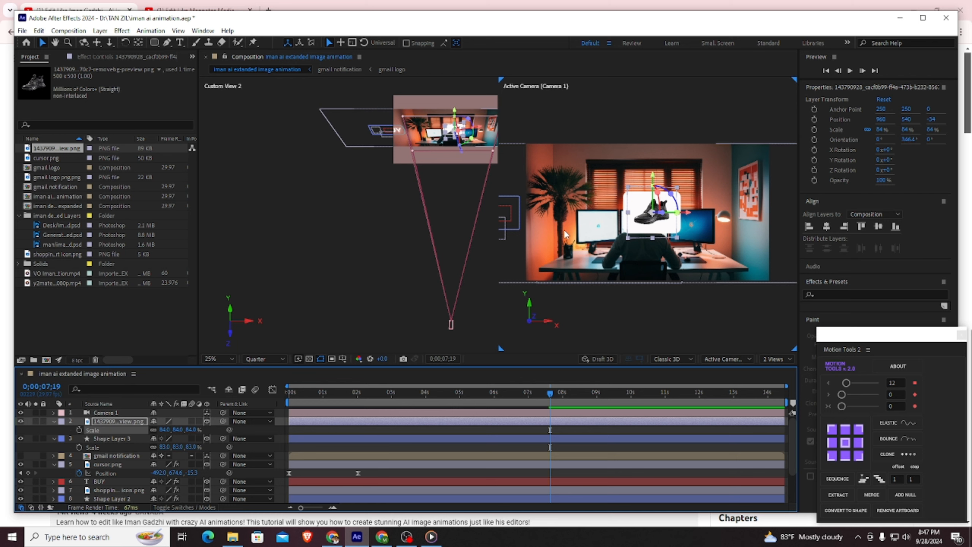
# Move the shoe and its white card together to the left, beside the seated man
pyautogui.keyDown('ctrl'); pyautogui.click(121, 439); pyautogui.keyUp('ctrl')
pyautogui.press('F2')
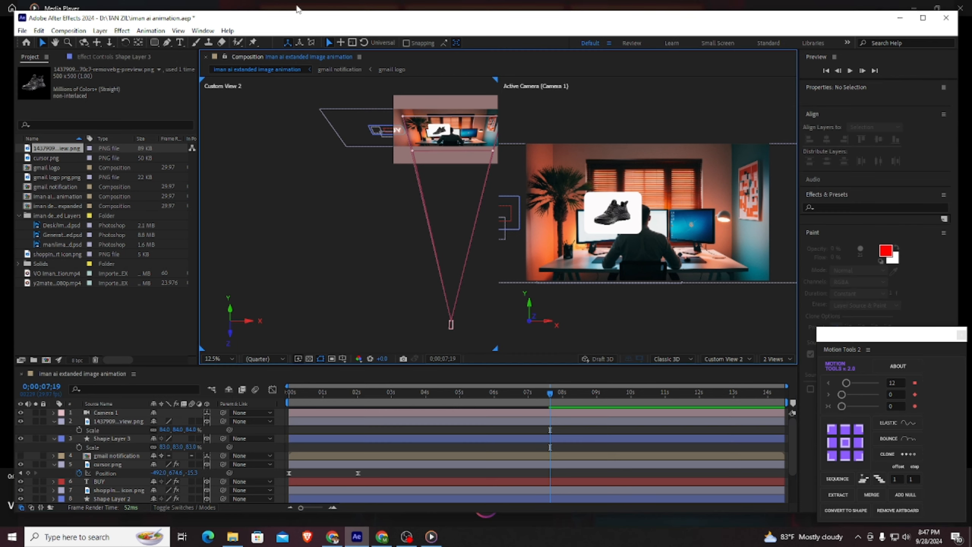
# Draw a large rectangle about 1384 × 720 with roundness 80 and place its layer beneath the white card
pyautogui.press('q')
pyautogui.moveTo(576, 178); pyautogui.dragTo(752, 271)
pyautogui.moveTo(881, 287); pyautogui.dragTo(916, 286)
pyautogui.click(880, 287)
pyautogui.write('80')
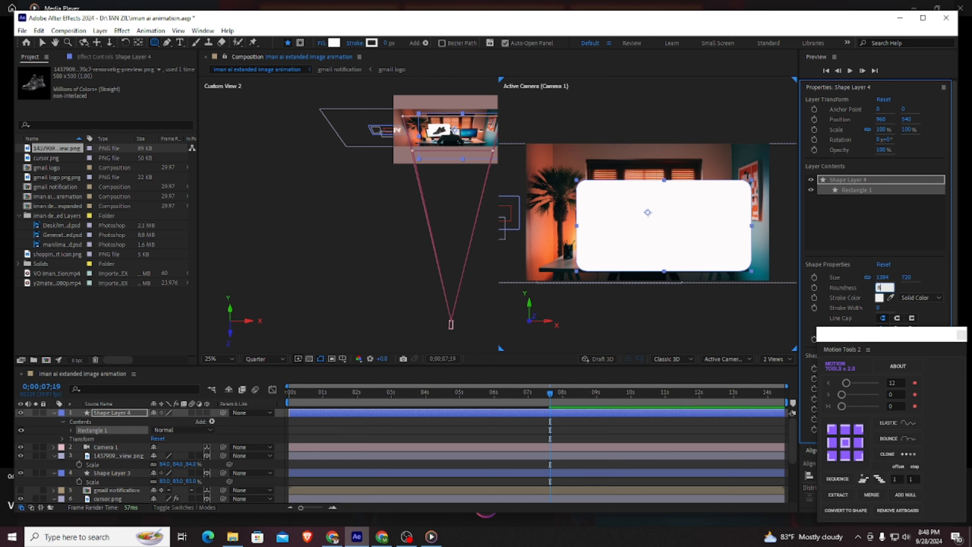
pyautogui.press('Return')
pyautogui.moveTo(107, 417); pyautogui.dragTo(109, 484)
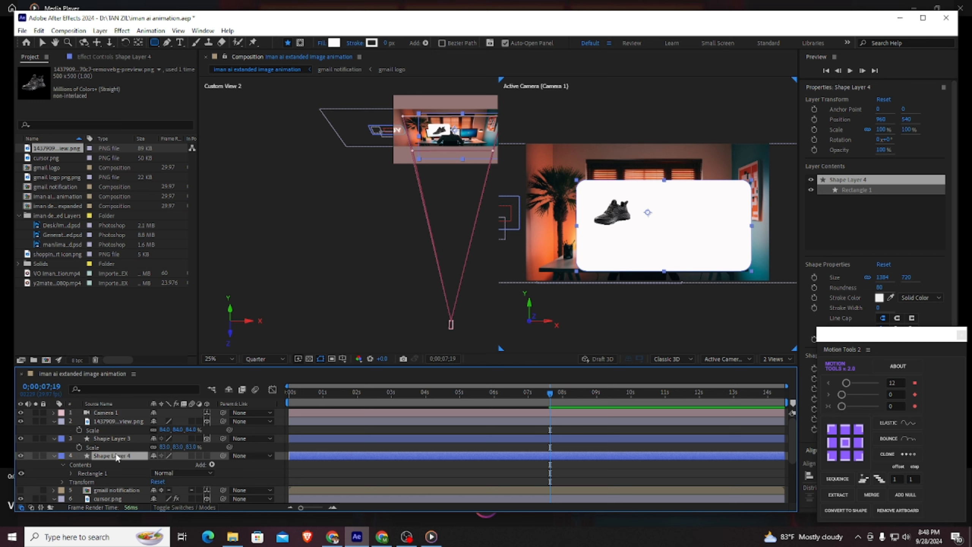
# Fill the large rectangle with colour 393939 and set its Y position to 499
pyautogui.click(333, 43)
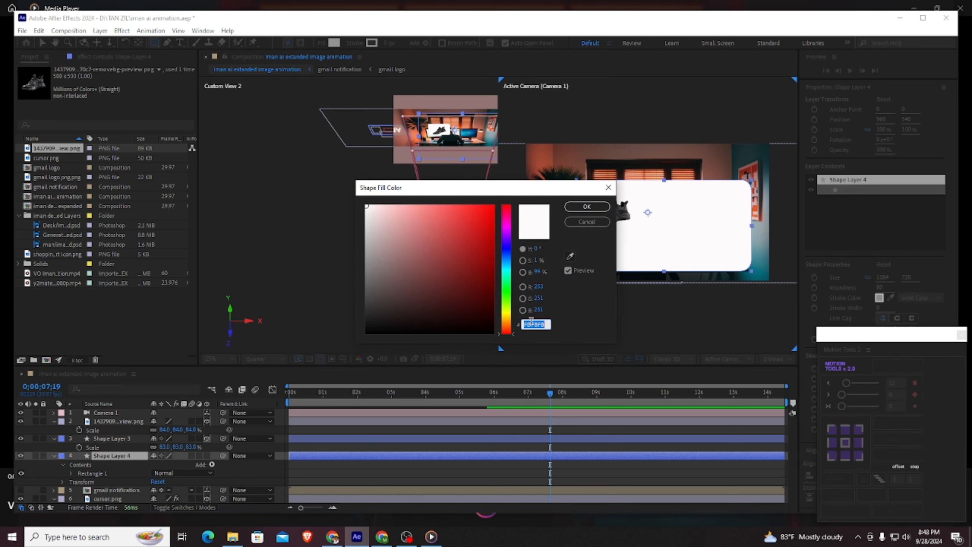
pyautogui.write('0393939')
pyautogui.click(598, 208)
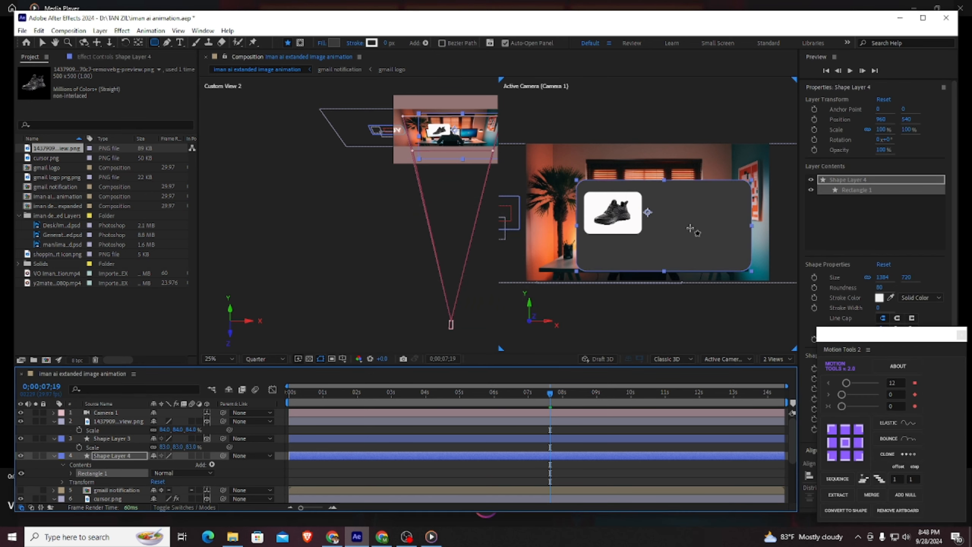
pyautogui.press('p')
pyautogui.moveTo(172, 464); pyautogui.dragTo(148, 467)
# Scale the shoe layer to 87, 97, 87% and the white card to 86, 96, 86%
pyautogui.click(102, 439)
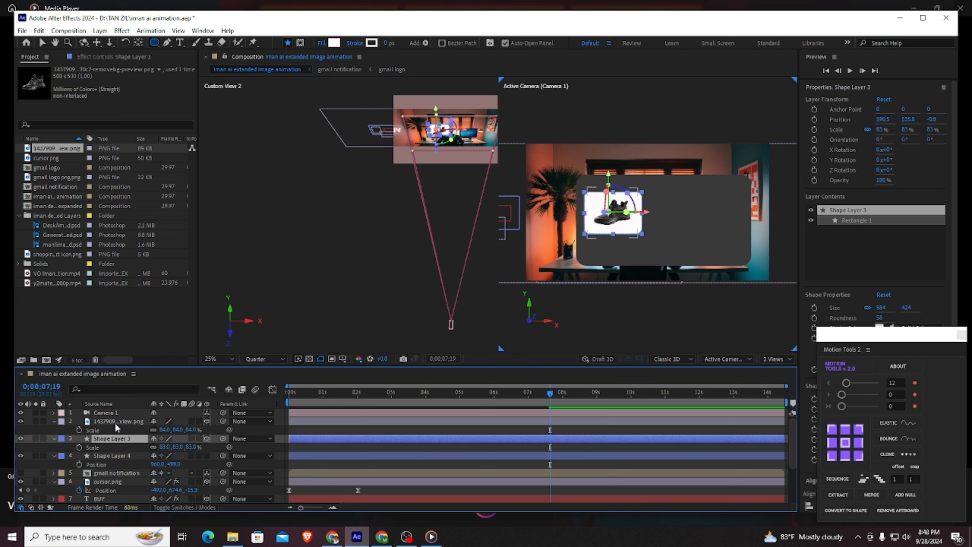
pyautogui.keyDown('ctrl'); pyautogui.click(116, 422); pyautogui.keyUp('ctrl')
pyautogui.moveTo(162, 447); pyautogui.dragTo(168, 448)
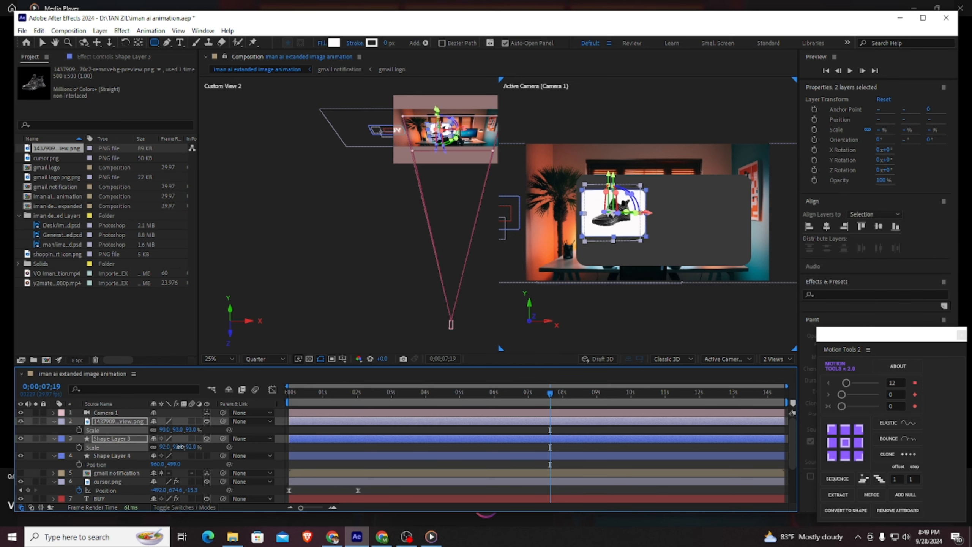
pyautogui.moveTo(179, 447); pyautogui.dragTo(183, 447)
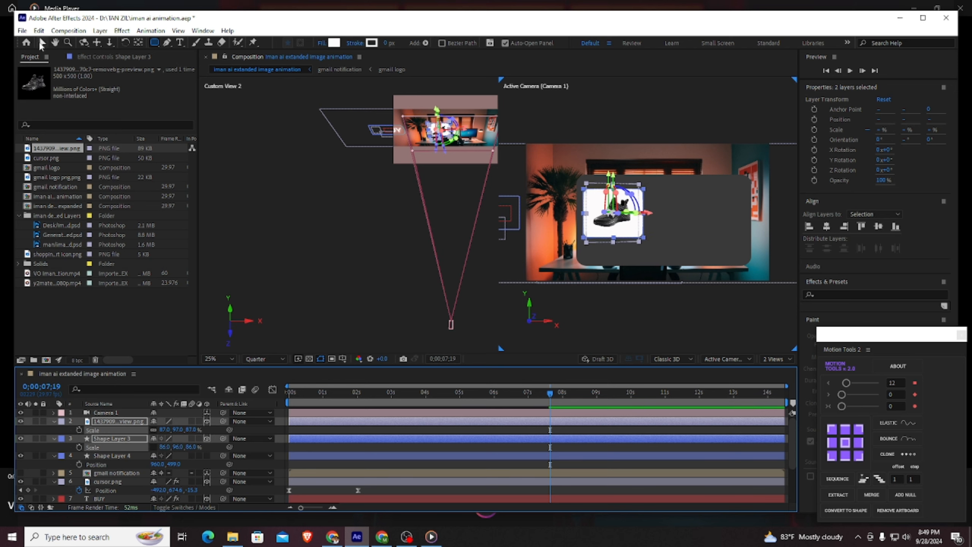
# Move only the shoe slightly downward within the white card in the camera view
pyautogui.click(43, 43)
pyautogui.click(291, 161)
pyautogui.click(630, 222)
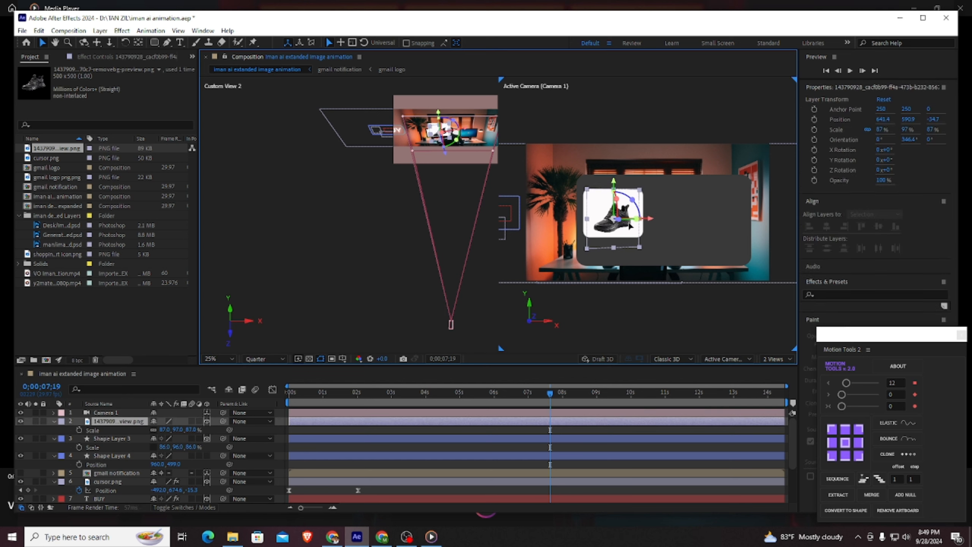
pyautogui.click(351, 250)
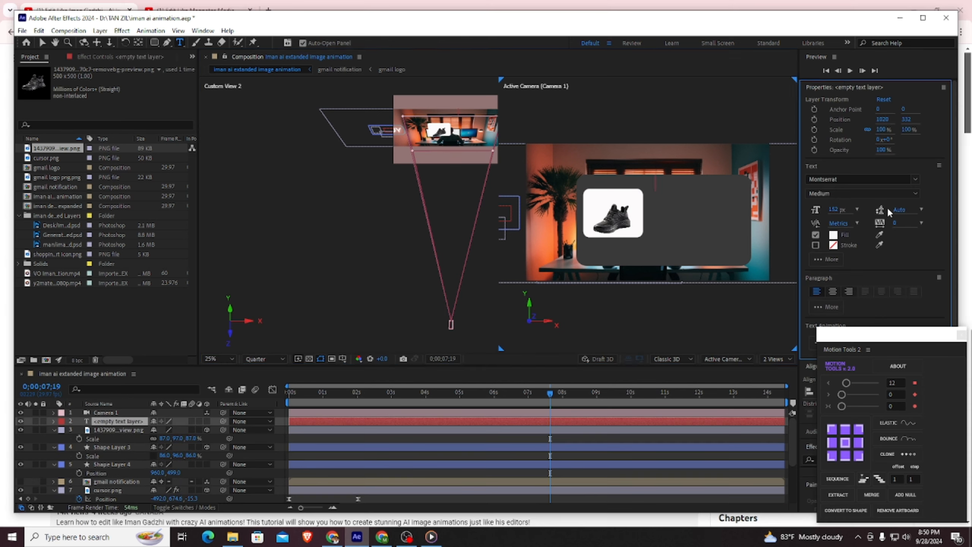
pyautogui.write('Me')
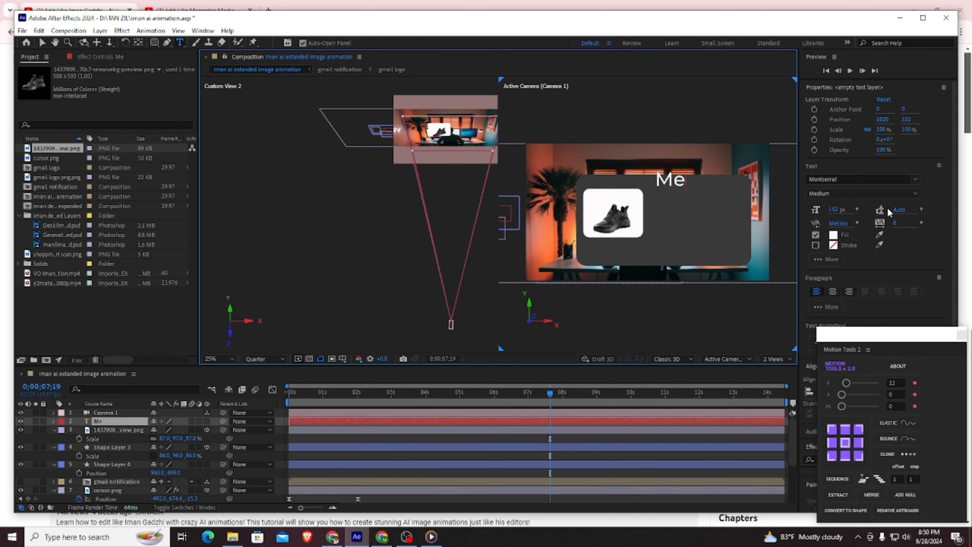
pyautogui.write("n's tr")
pyautogui.press('BackSpace')
pyautogui.press('BackSpace')
pyautogui.write('at')
pyautogui.press('BackSpace')
pyautogui.press('BackSpace')
pyautogui.write('Tree')
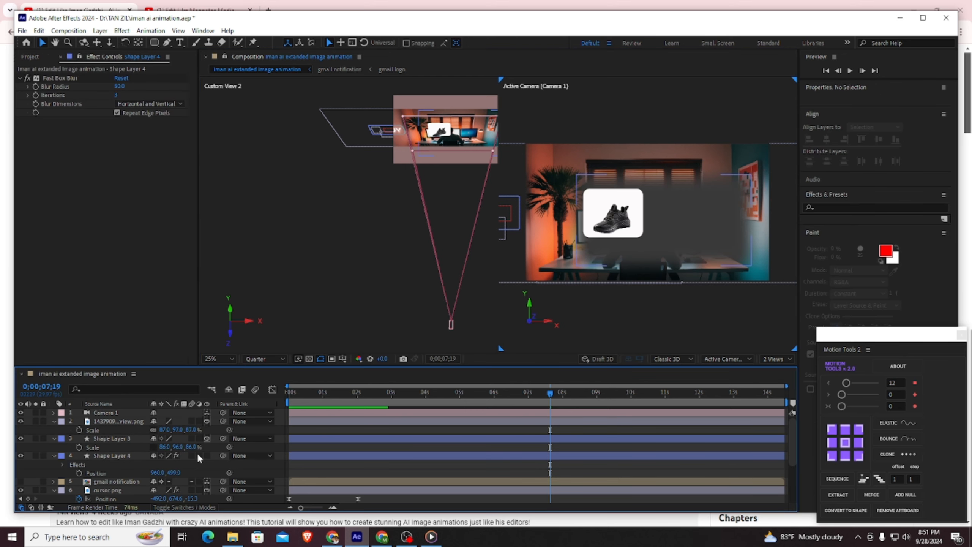
# Make the large rounded panel layer an adjustment layer and apply a Hue/Saturation effect to it
pyautogui.click(199, 456)
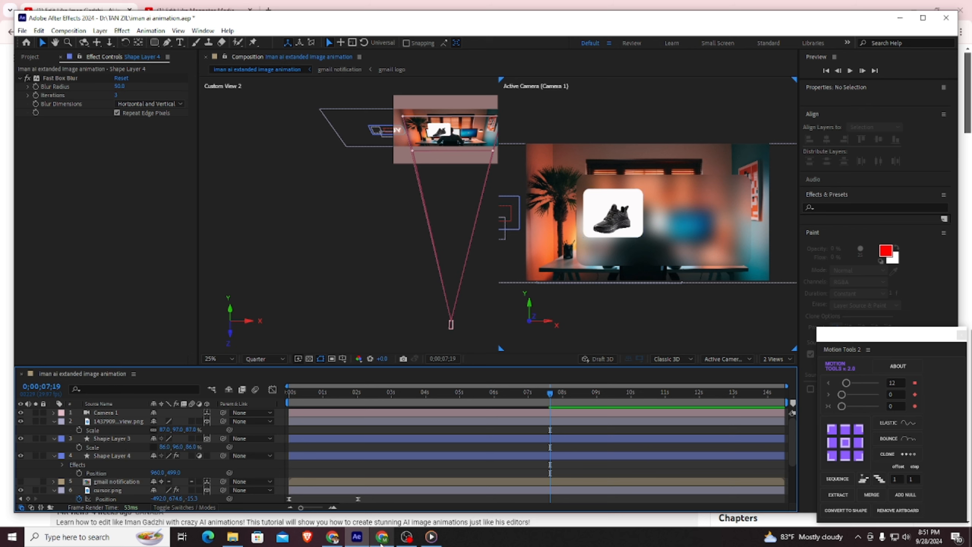
pyautogui.click(110, 456)
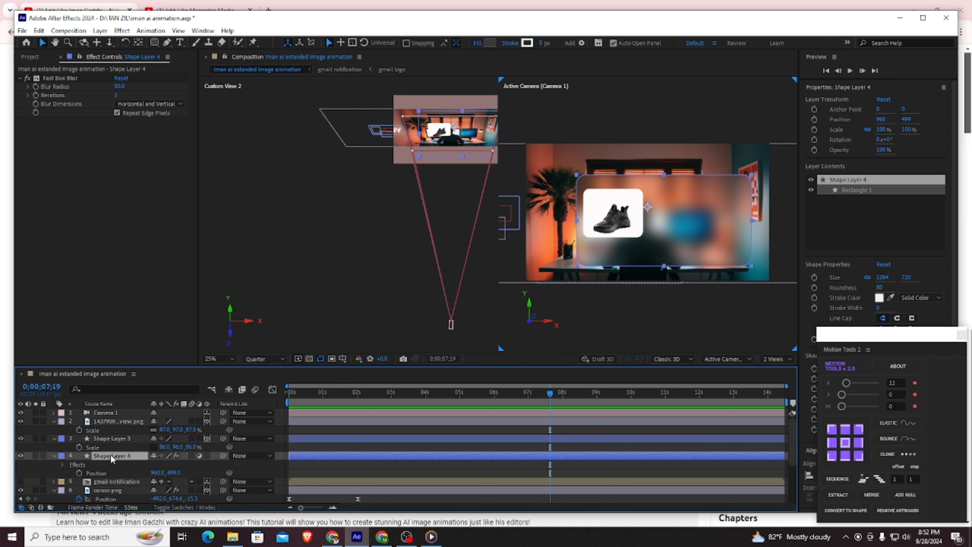
pyautogui.hotkey('ctrl', 'space')
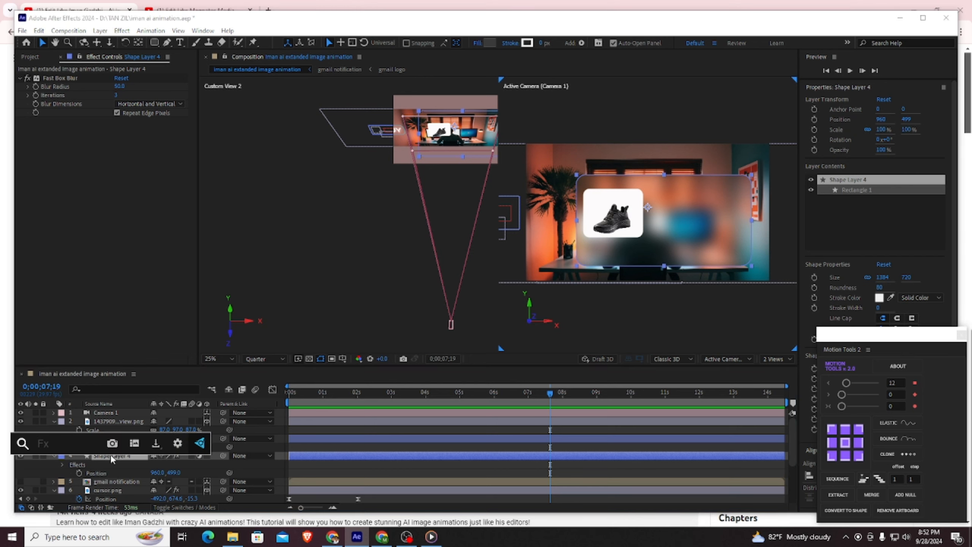
pyautogui.write('hu')
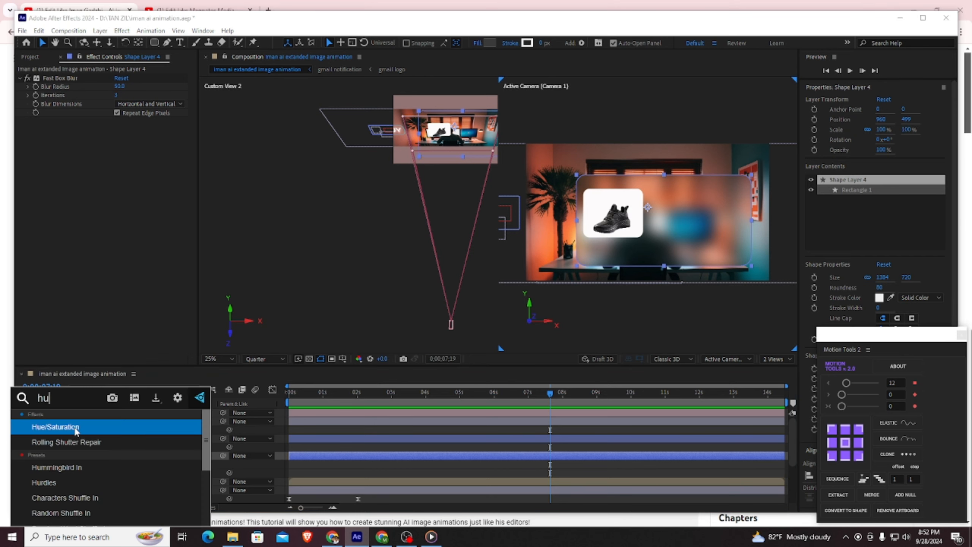
pyautogui.click(75, 428)
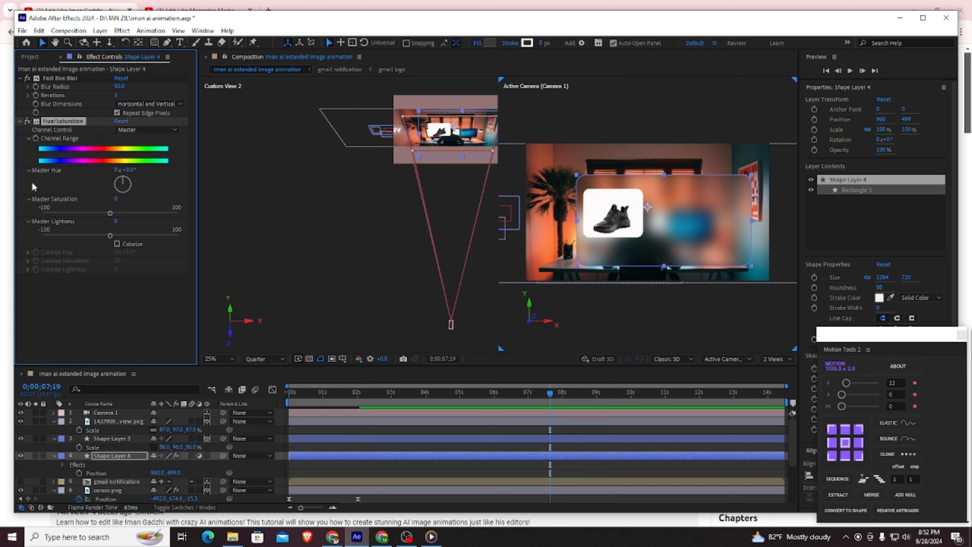
# Set the panel's Master Saturation to -50 and Master Lightness to -5, and deselect the layer
pyautogui.click(115, 198)
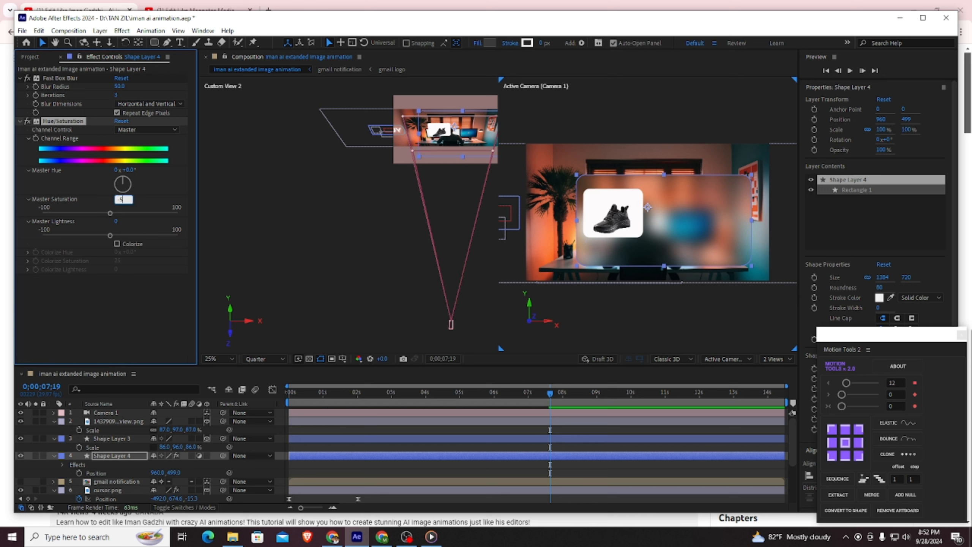
pyautogui.press('Return')
pyautogui.click(116, 221)
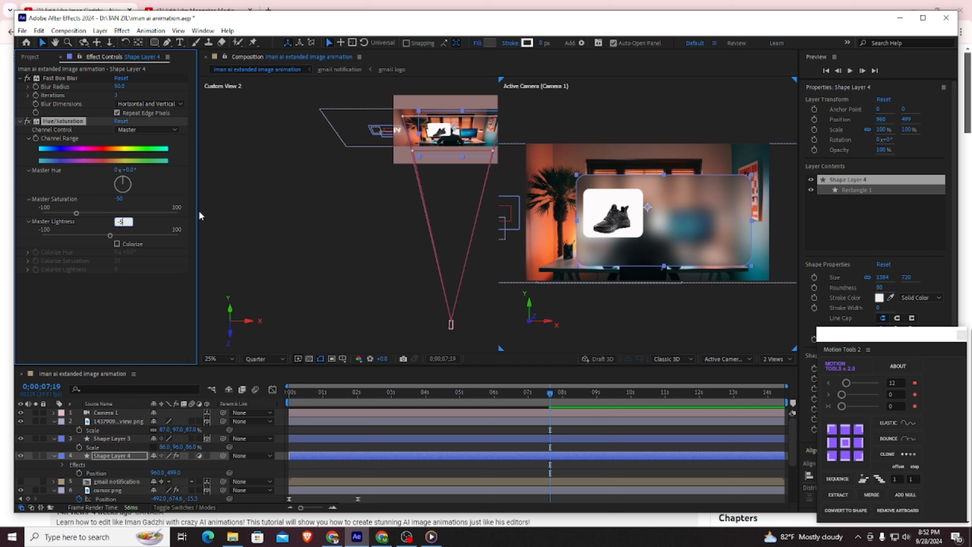
pyautogui.press('Return')
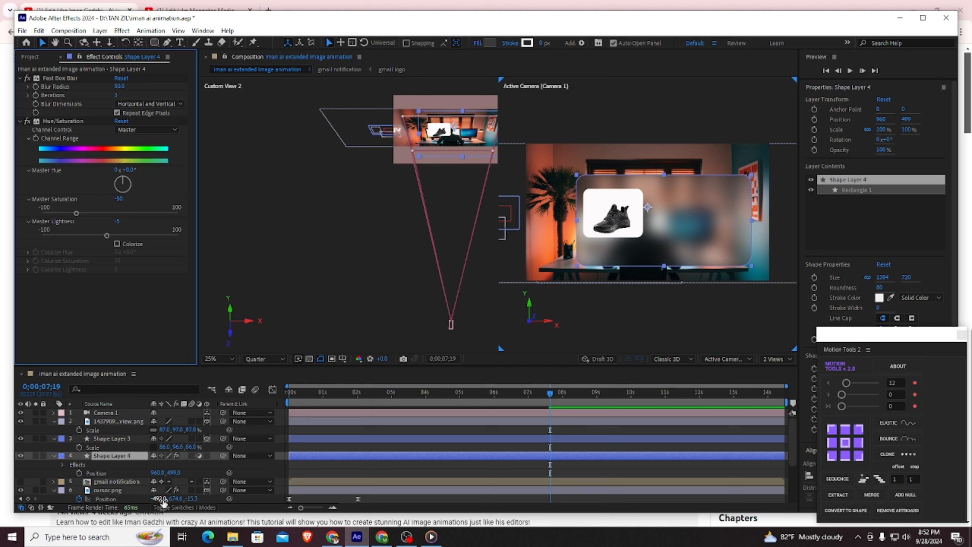
pyautogui.click(329, 431)
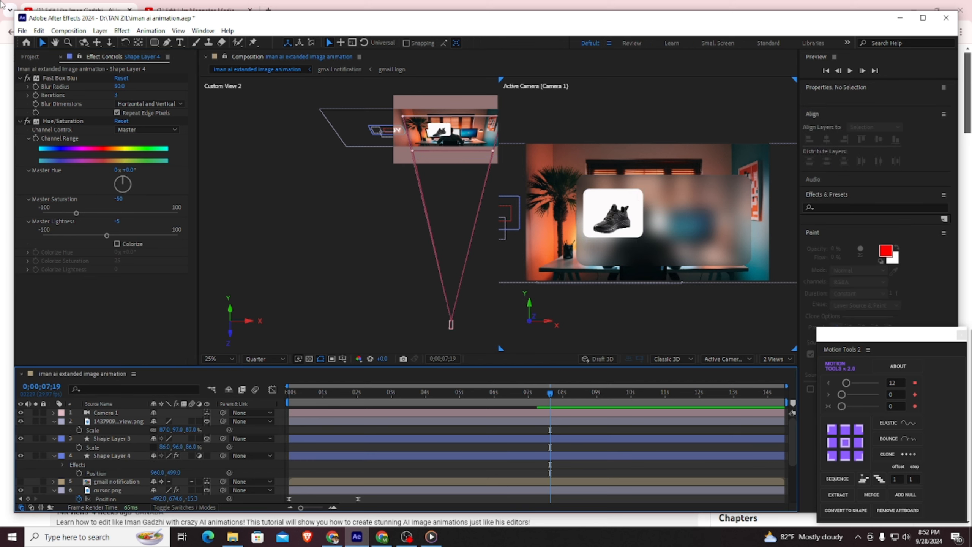
# Add a text layer reading "Men's Tree" beside the shoe card, near the panel's upper edge in the camera view
pyautogui.click(180, 42)
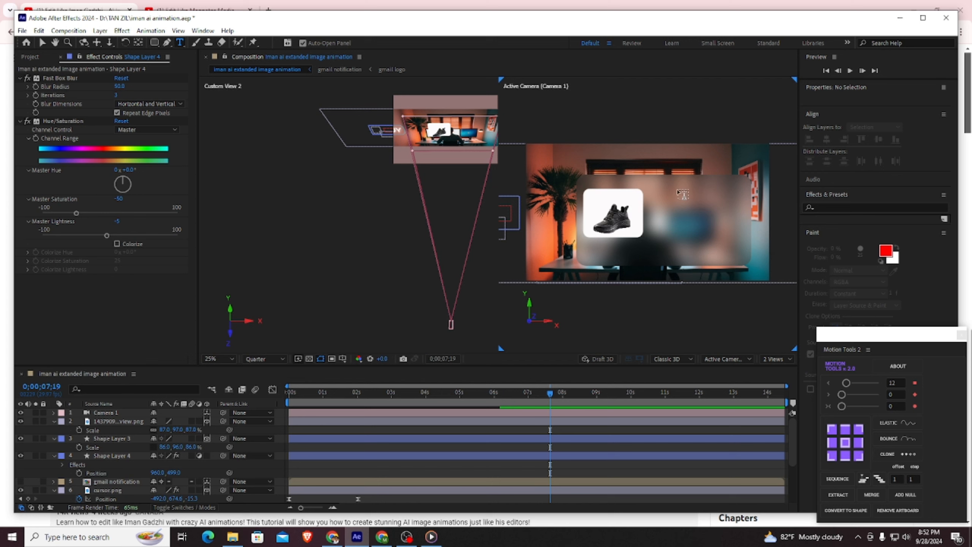
pyautogui.click(658, 191)
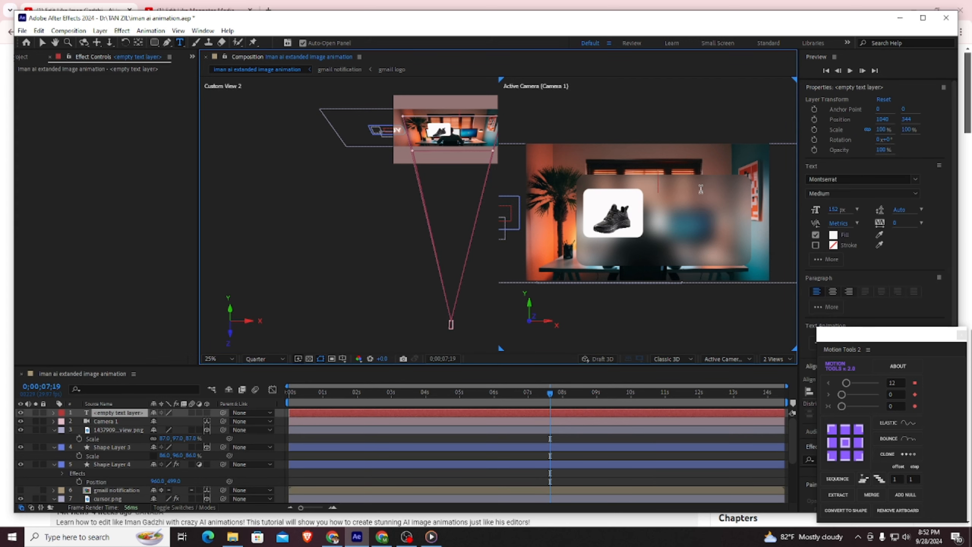
pyautogui.write('a')
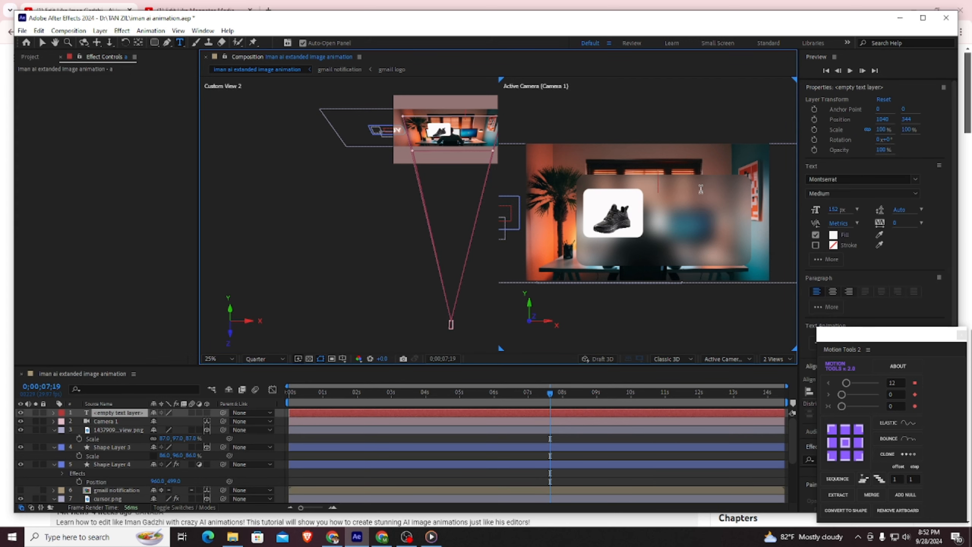
pyautogui.press('BackSpace')
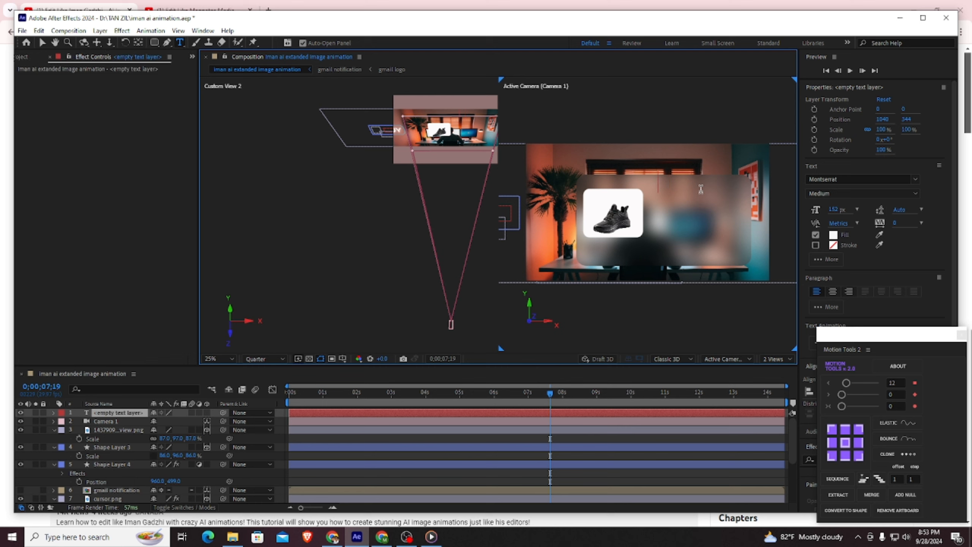
pyautogui.write('M')
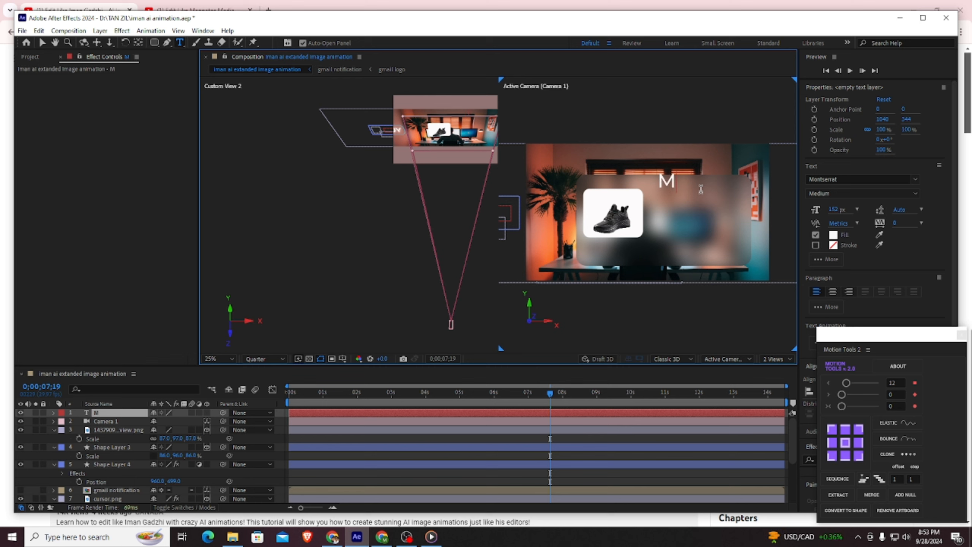
pyautogui.write('AE')
pyautogui.press('BackSpace')
pyautogui.press('BackSpace')
pyautogui.write('e')
pyautogui.write("n's")
pyautogui.write(' T')
pyautogui.write('ree')
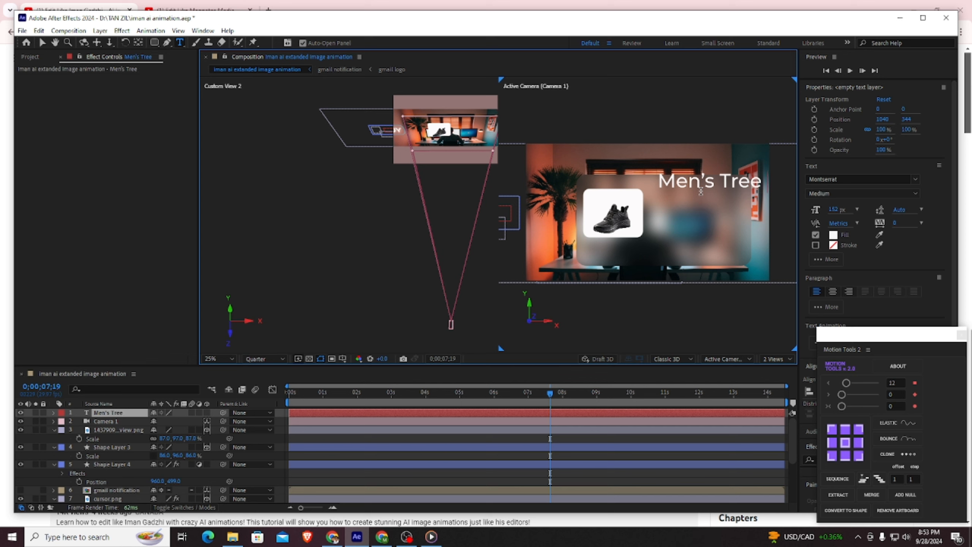
# Apply an Outer Glow layer style to the large rounded panel, Shape Layer 4
pyautogui.click(111, 464)
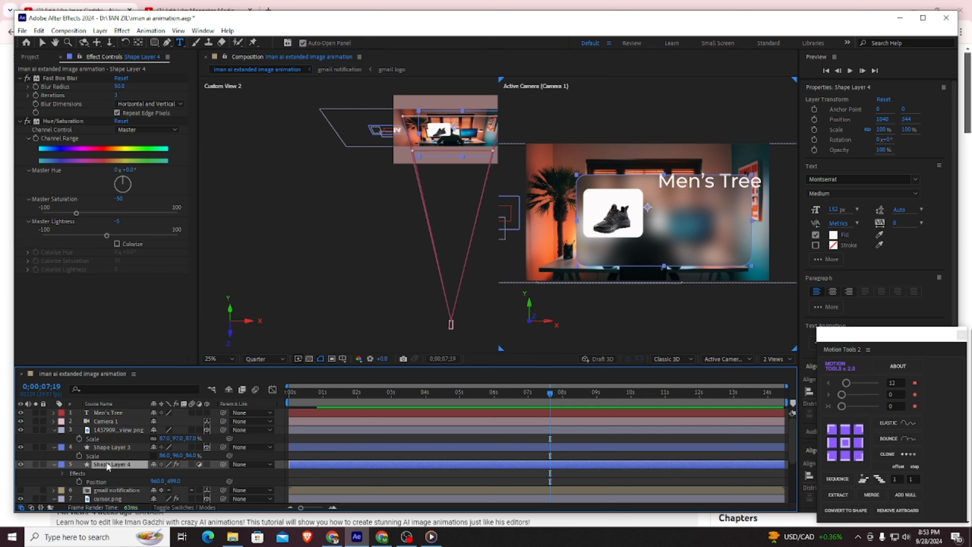
pyautogui.rightClick(107, 464)
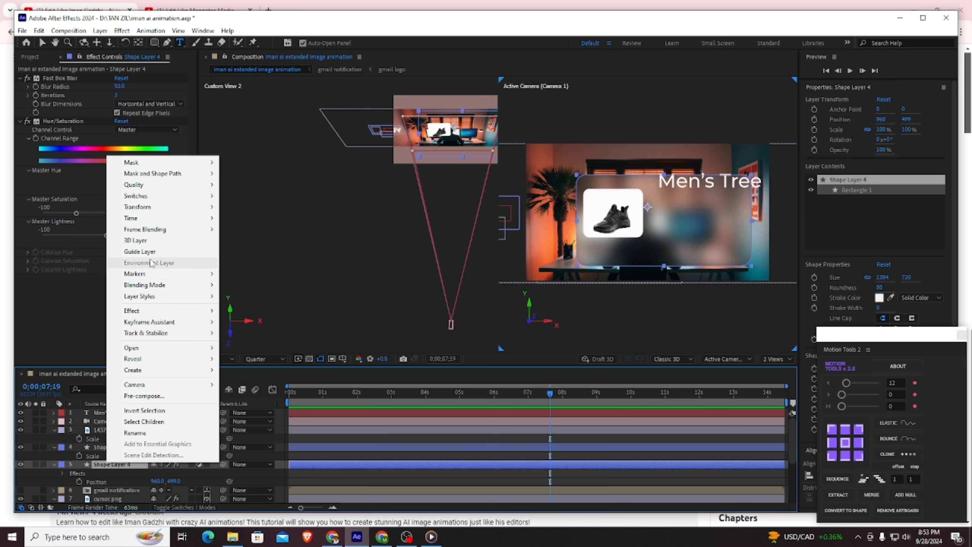
pyautogui.moveTo(166, 370)
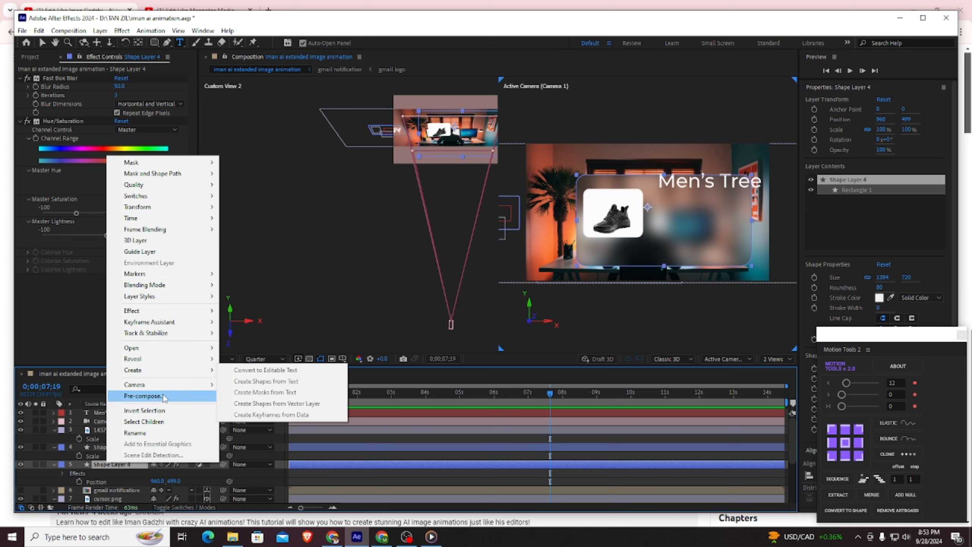
pyautogui.moveTo(152, 232)
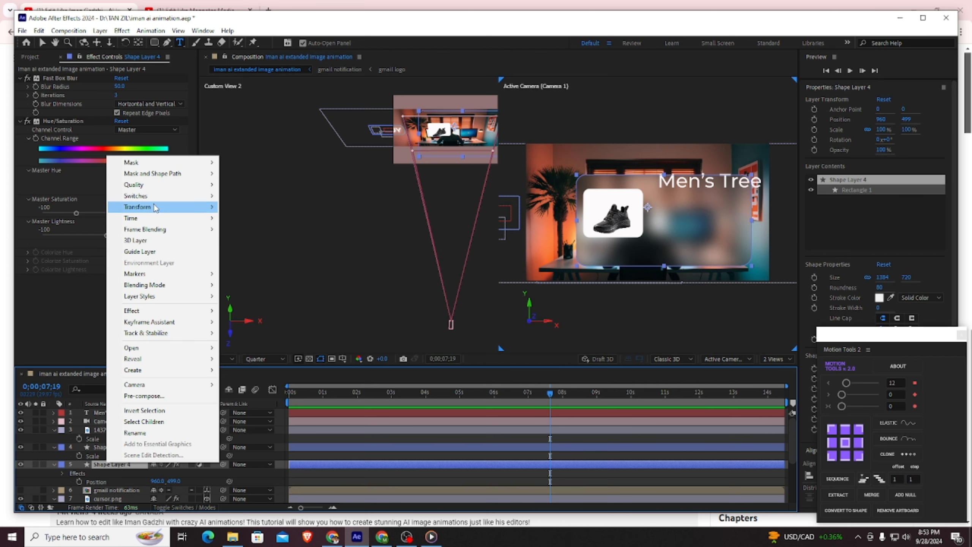
pyautogui.moveTo(151, 281)
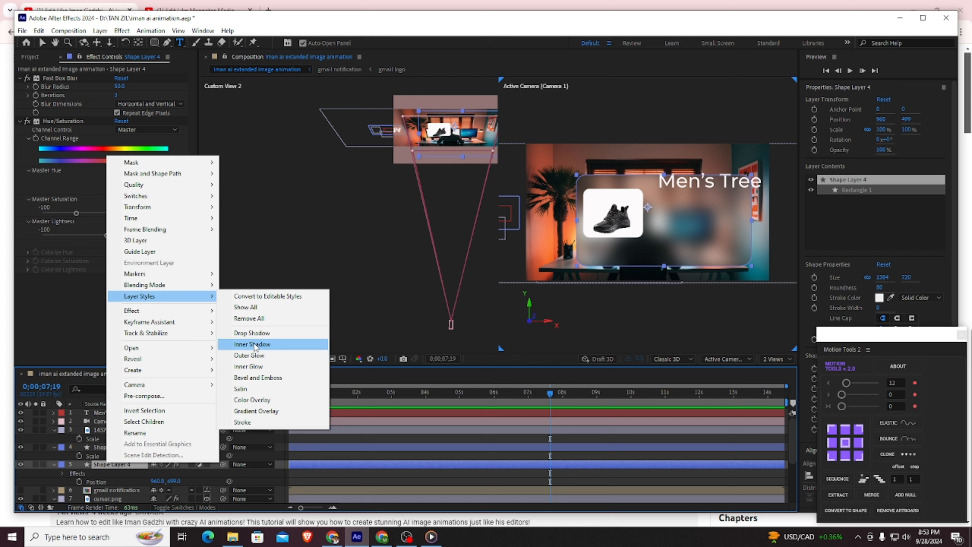
pyautogui.click(251, 355)
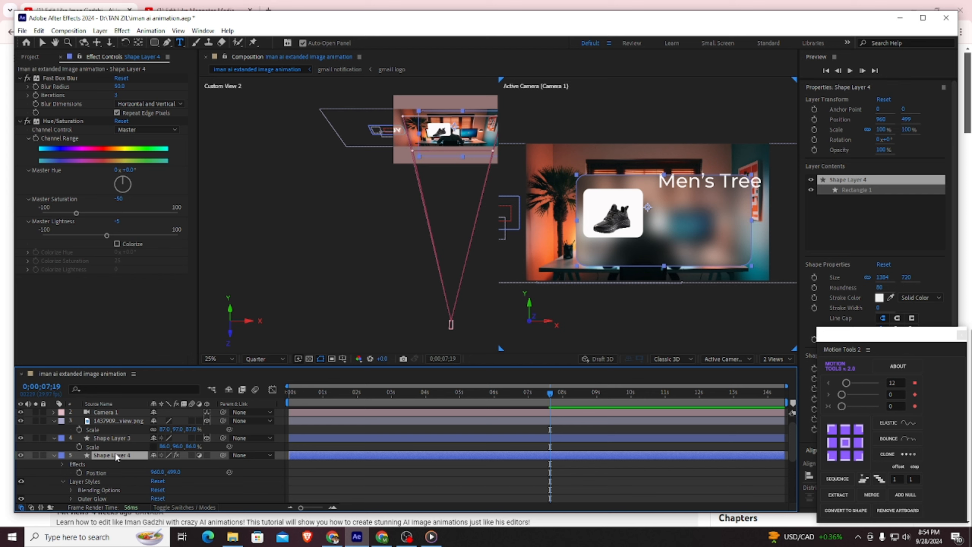
# Set the panel's Outer Glow opacity to 100% and noise to 5%
pyautogui.scroll(-1, 119, 461)
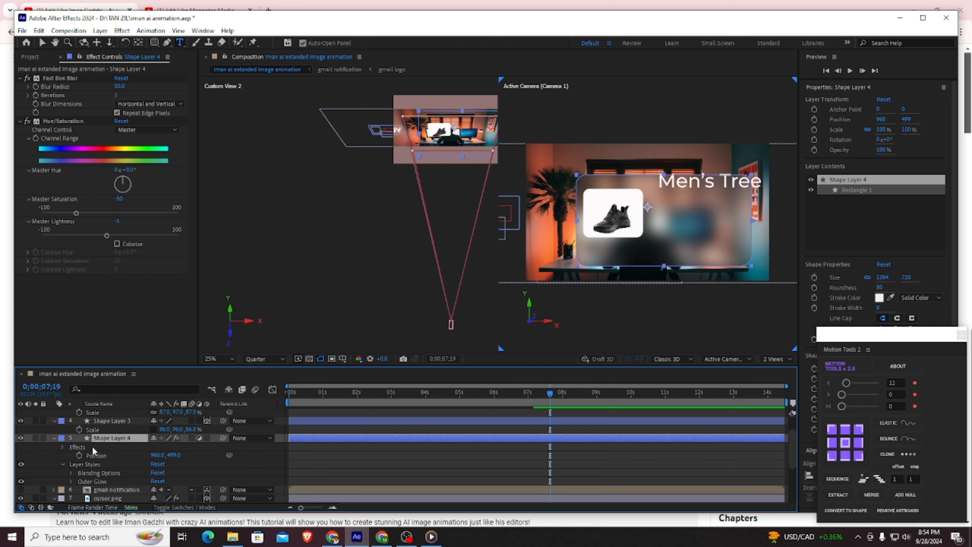
pyautogui.click(73, 477)
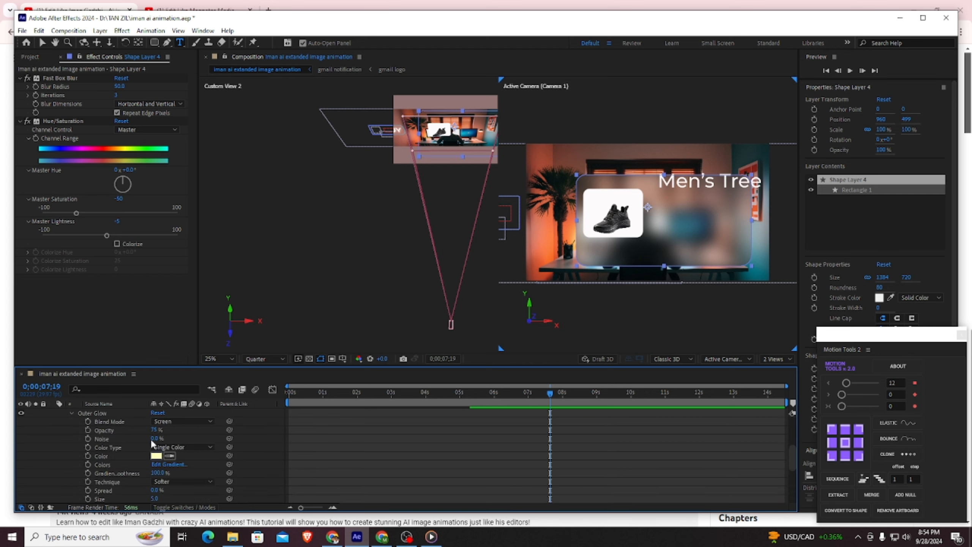
pyautogui.moveTo(155, 429); pyautogui.dragTo(204, 432)
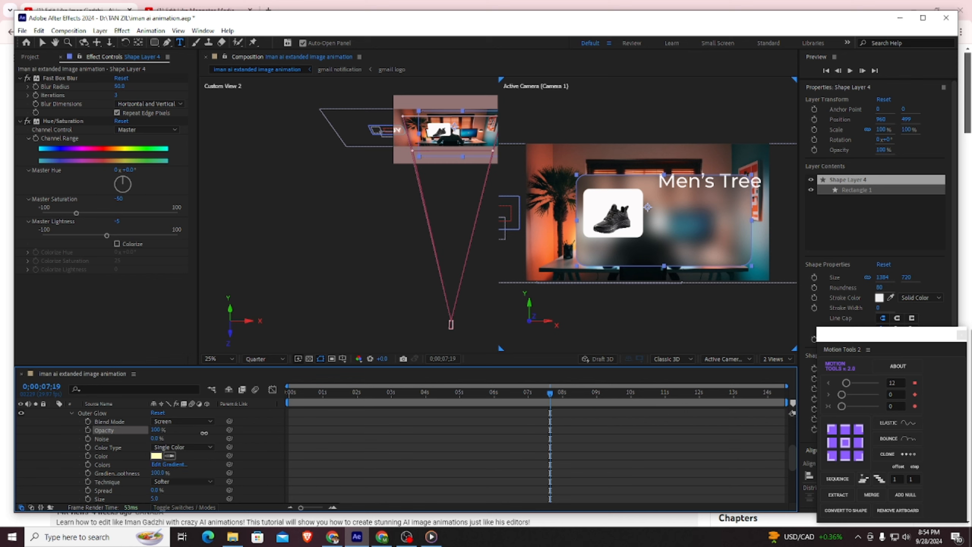
pyautogui.click(156, 439)
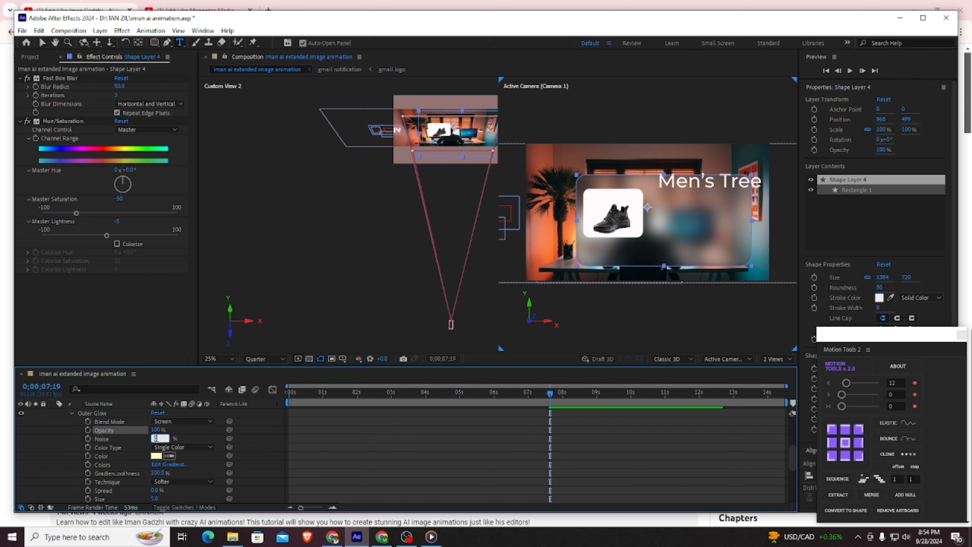
pyautogui.write('5')
pyautogui.press('Return')
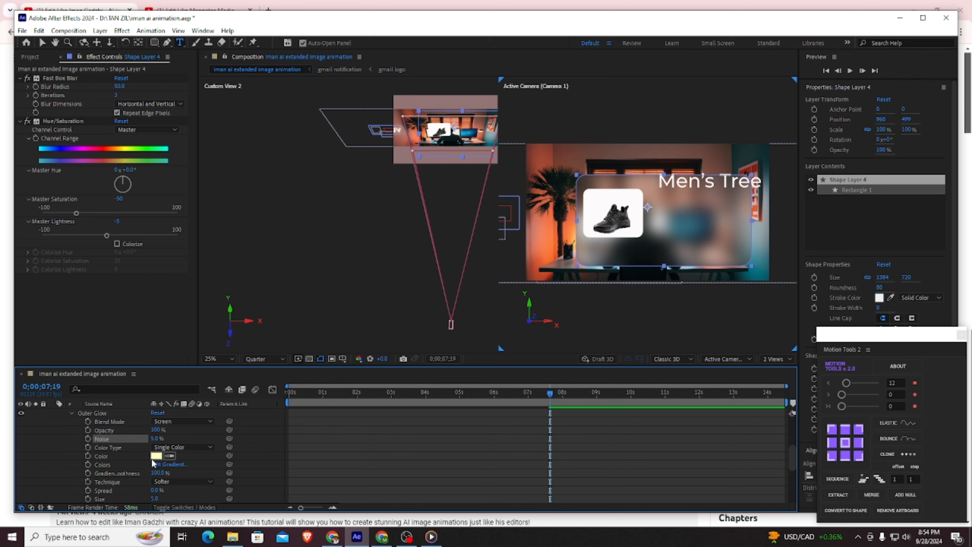
pyautogui.scroll(-2, 155, 478)
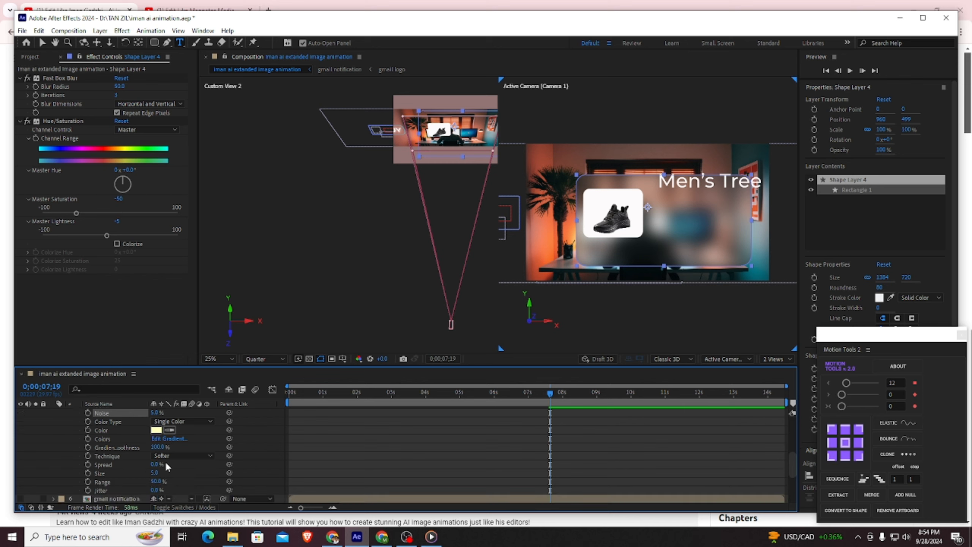
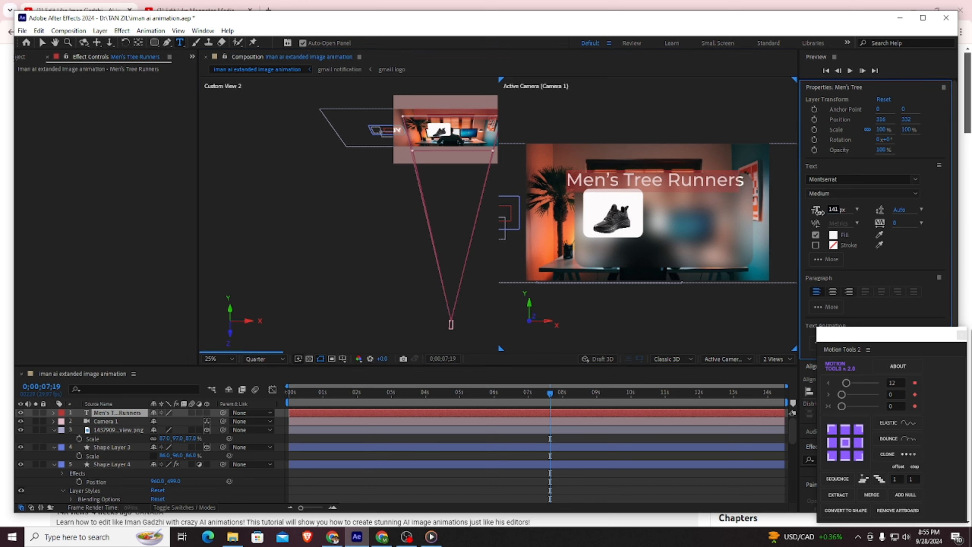
# Move the "Men's Tree Runners" text onto the panel at about 812, 396 and reduce its font size to 75 px
pyautogui.click(42, 43)
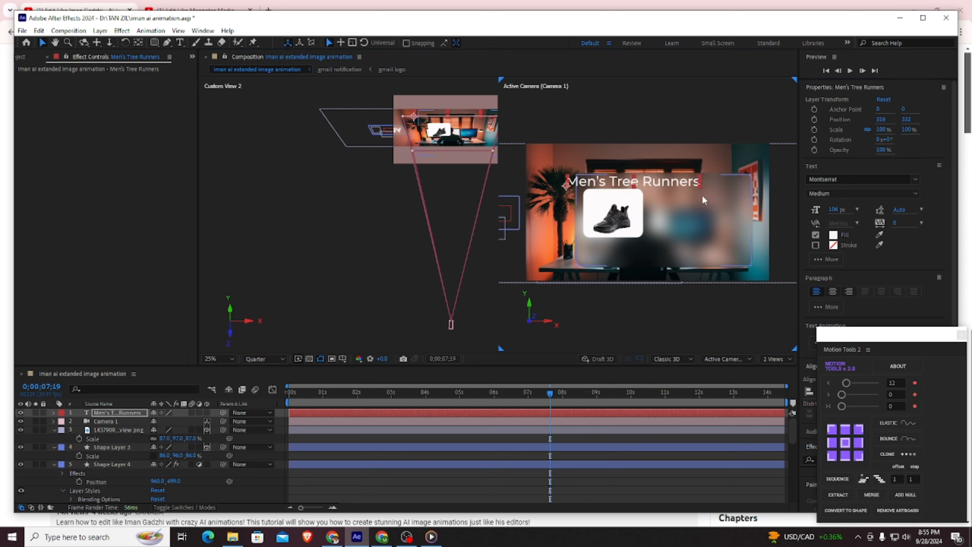
pyautogui.moveTo(671, 182); pyautogui.dragTo(736, 190)
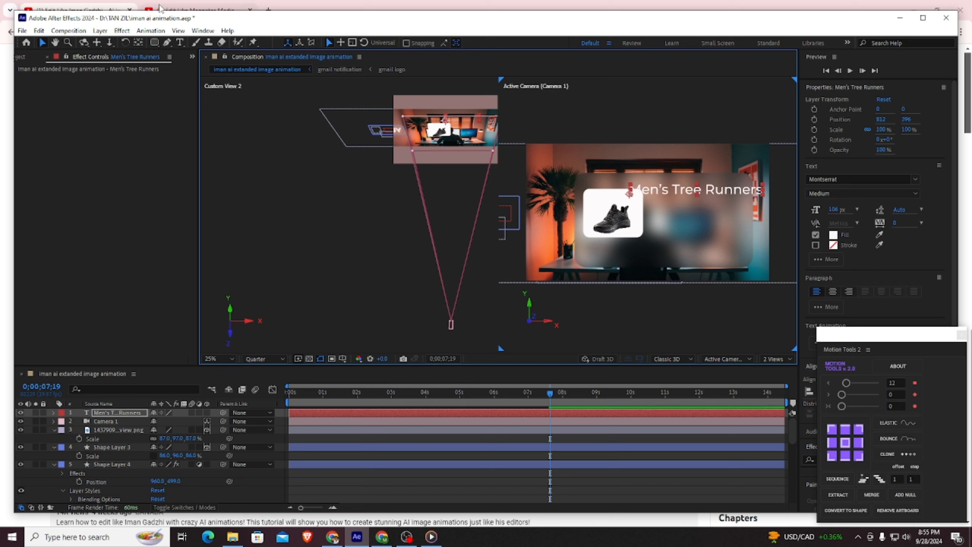
pyautogui.click(179, 42)
pyautogui.moveTo(630, 189); pyautogui.dragTo(763, 192)
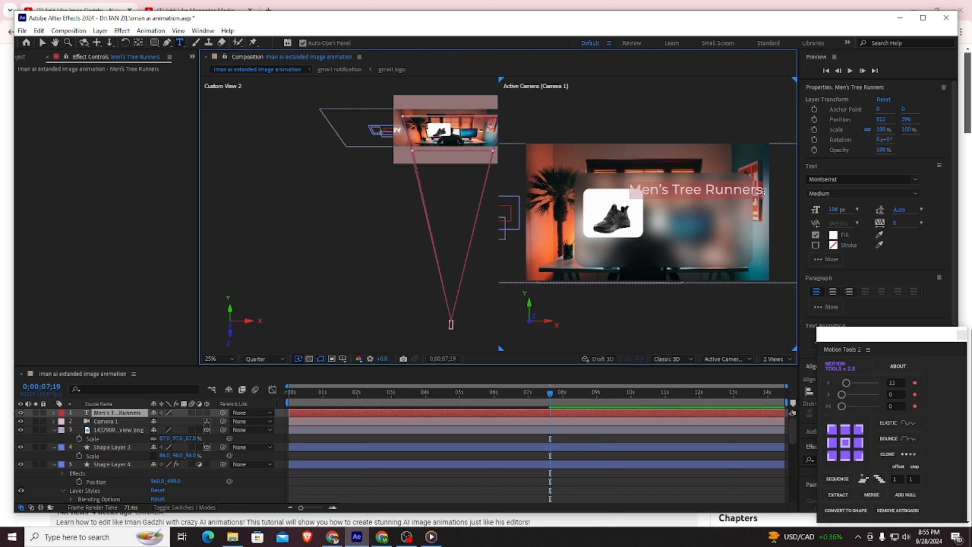
pyautogui.moveTo(836, 212); pyautogui.dragTo(819, 212)
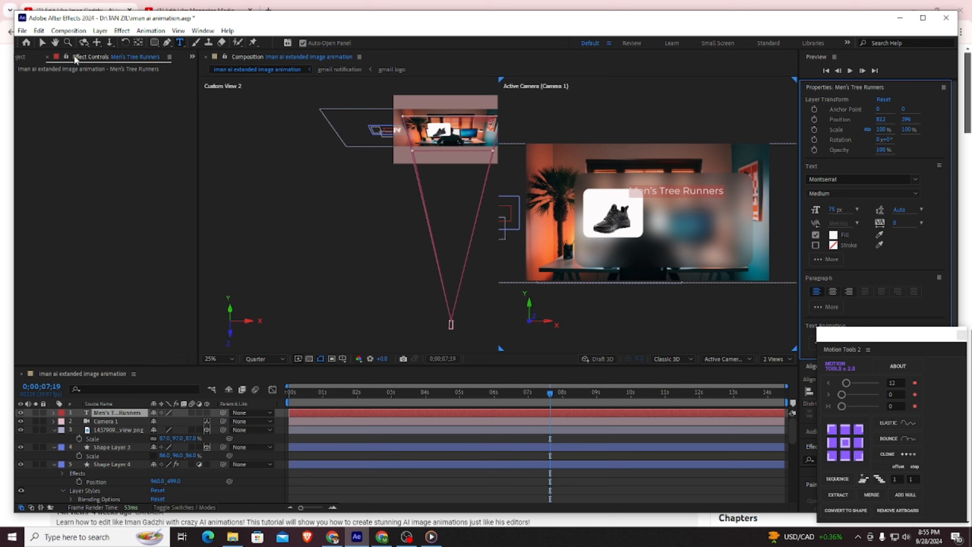
# Move the "Men's Tree Runners" title clear of the shoe card, to about 1000, 400 on the panel
pyautogui.click(42, 42)
pyautogui.moveTo(698, 190); pyautogui.dragTo(726, 190)
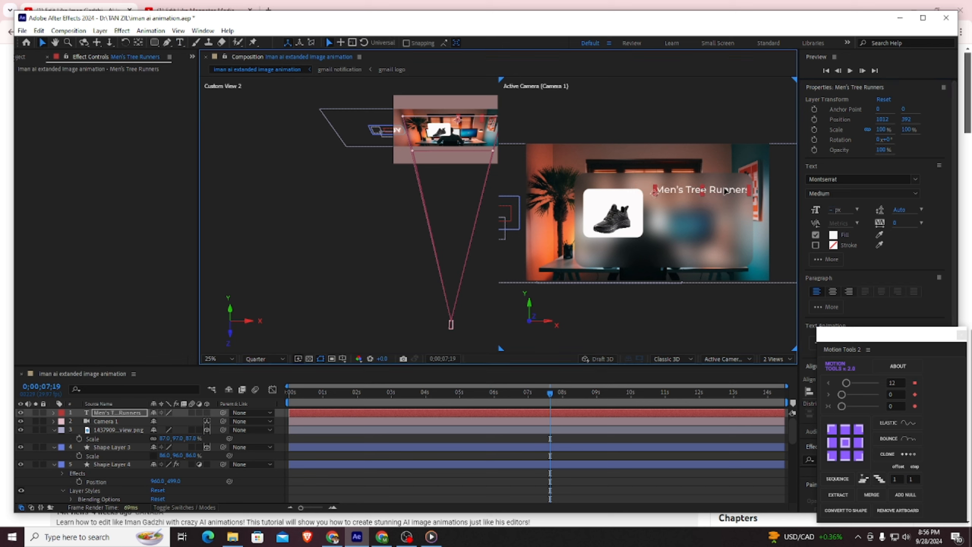
pyautogui.click(669, 231)
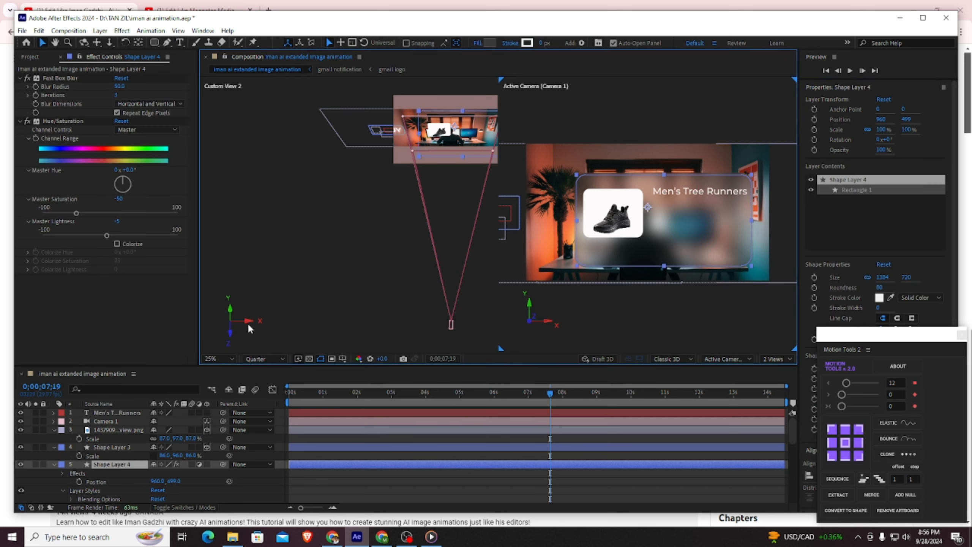
# Add a text layer reading "$98" below the "Men's Tree Runners" title, at about 1036, 508
pyautogui.click(104, 413)
pyautogui.click(180, 43)
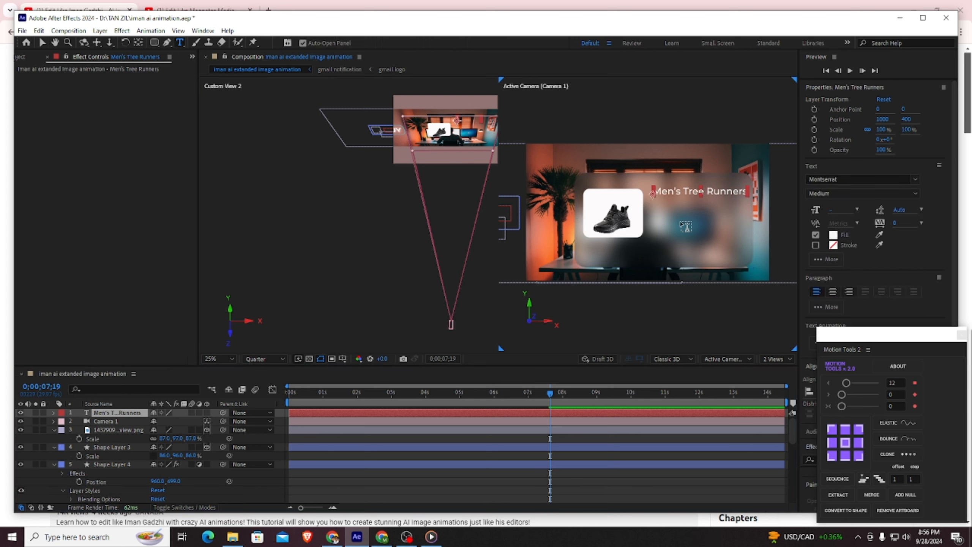
pyautogui.click(662, 213)
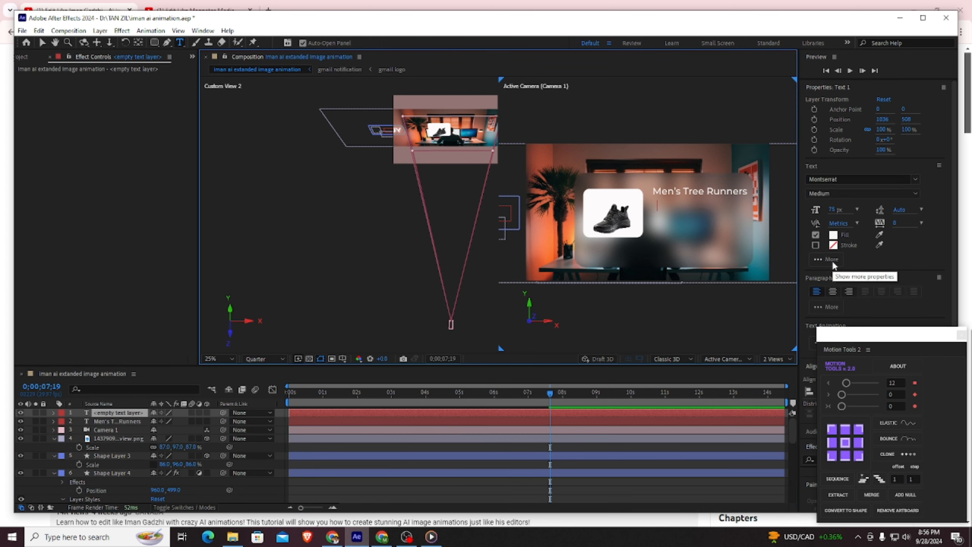
pyautogui.write('$98')
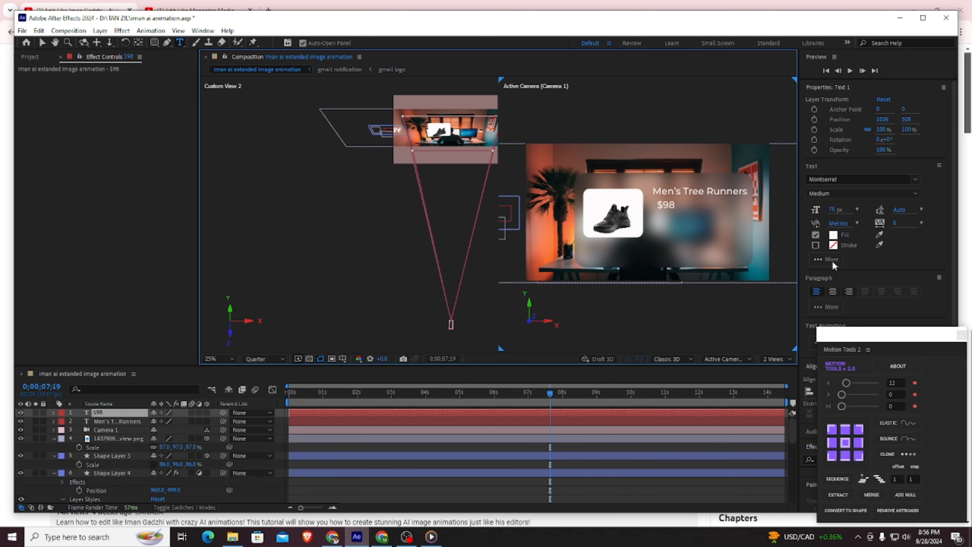
# Increase the "$98" text's font size to 88 px and align its left edge with the title above
pyautogui.moveTo(678, 204); pyautogui.dragTo(657, 204)
pyautogui.moveTo(831, 211); pyautogui.dragTo(840, 209)
pyautogui.click(680, 226)
pyautogui.click(42, 43)
pyautogui.moveTo(670, 204); pyautogui.dragTo(666, 202)
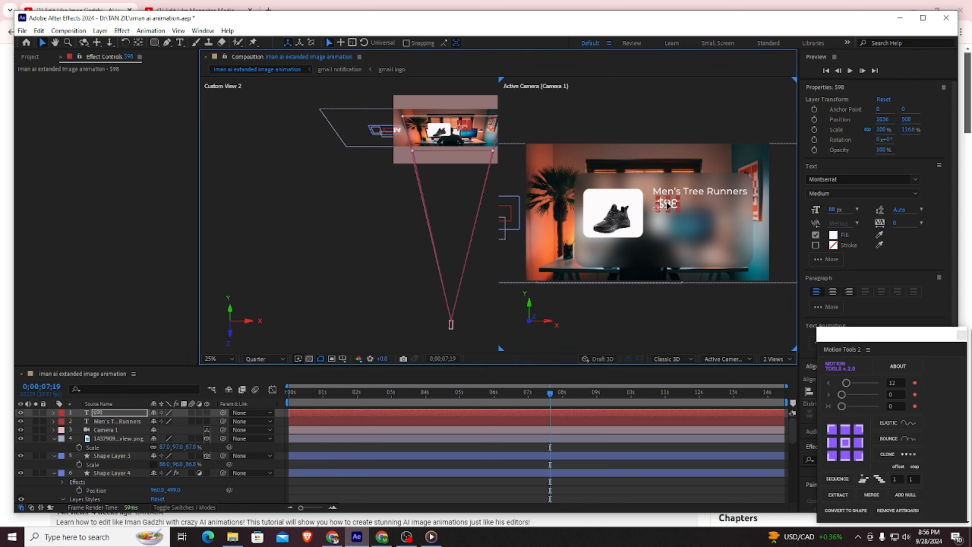
# Add a text layer reading "select size:" below the "$98" price, at about 1032, 600
pyautogui.hotkey('ctrl', 't')
pyautogui.click(657, 218)
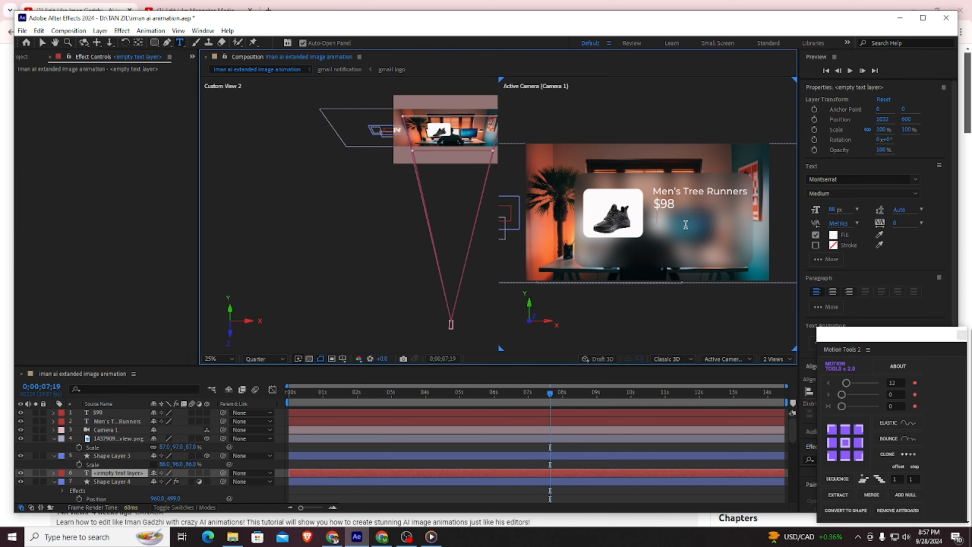
pyautogui.write('swe')
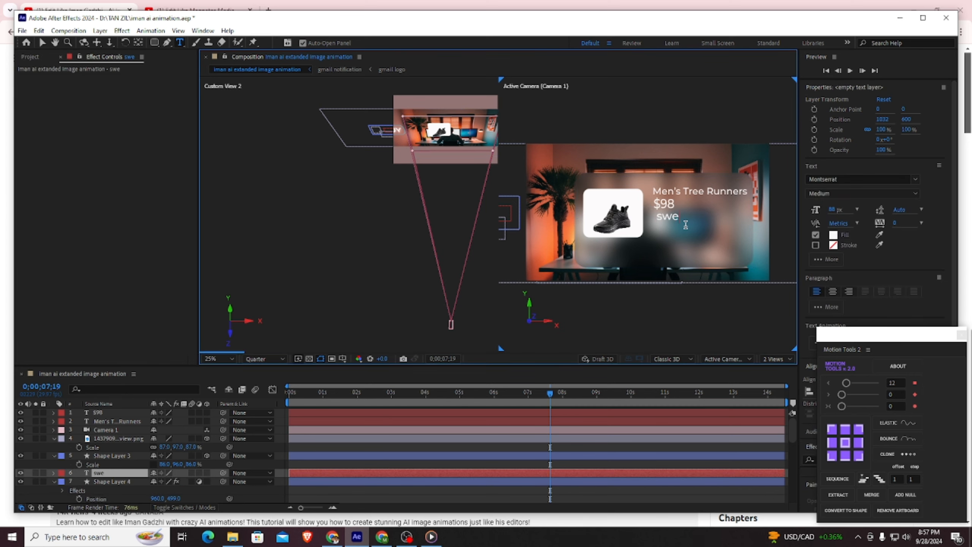
pyautogui.write('lect')
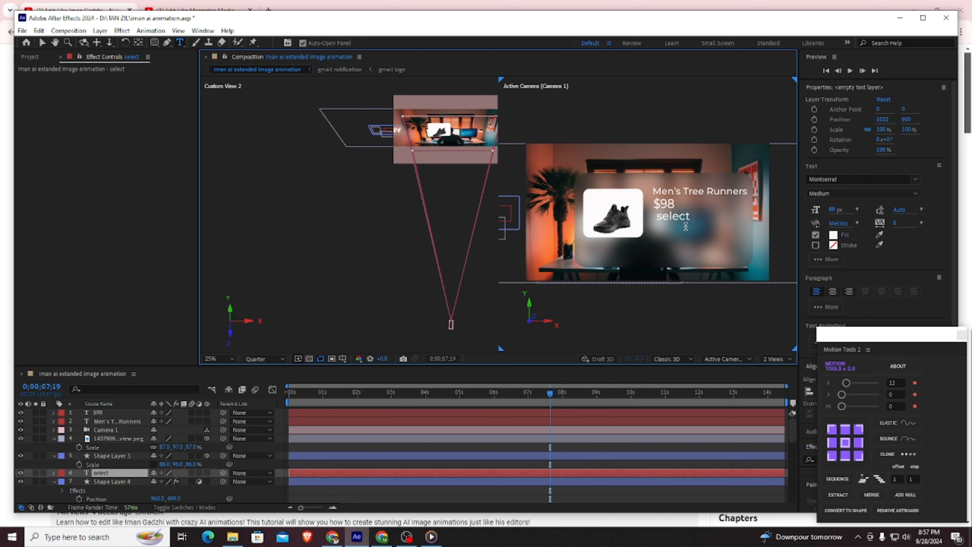
pyautogui.write(' si')
pyautogui.write('e:')
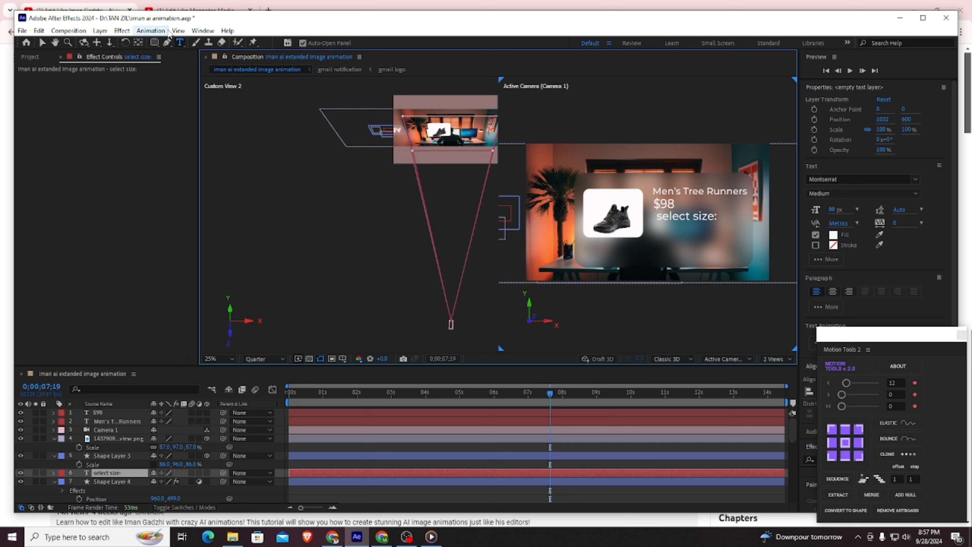
# Re-enter the "select size:" wording and line the text up with the price's left edge, at about 1004, 604
pyautogui.click(42, 42)
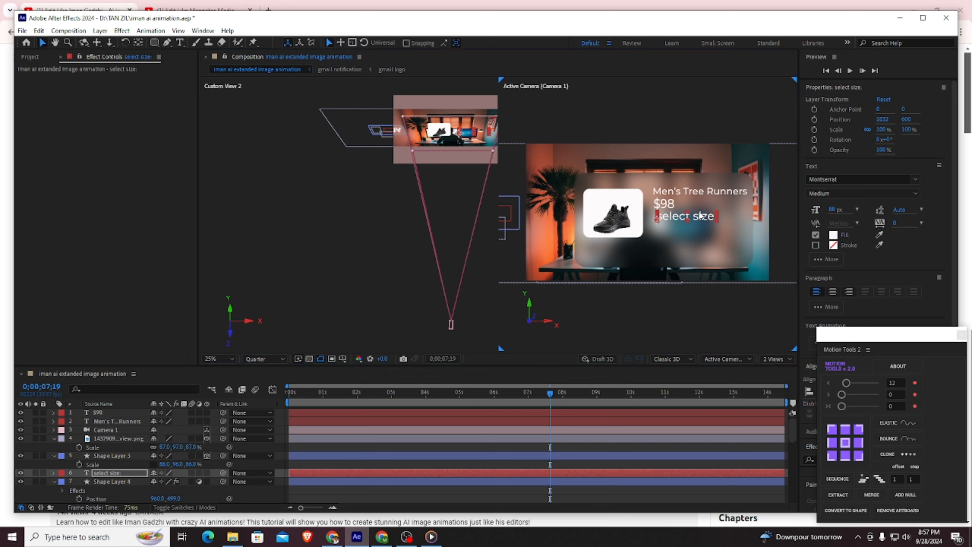
pyautogui.moveTo(702, 221); pyautogui.dragTo(697, 218)
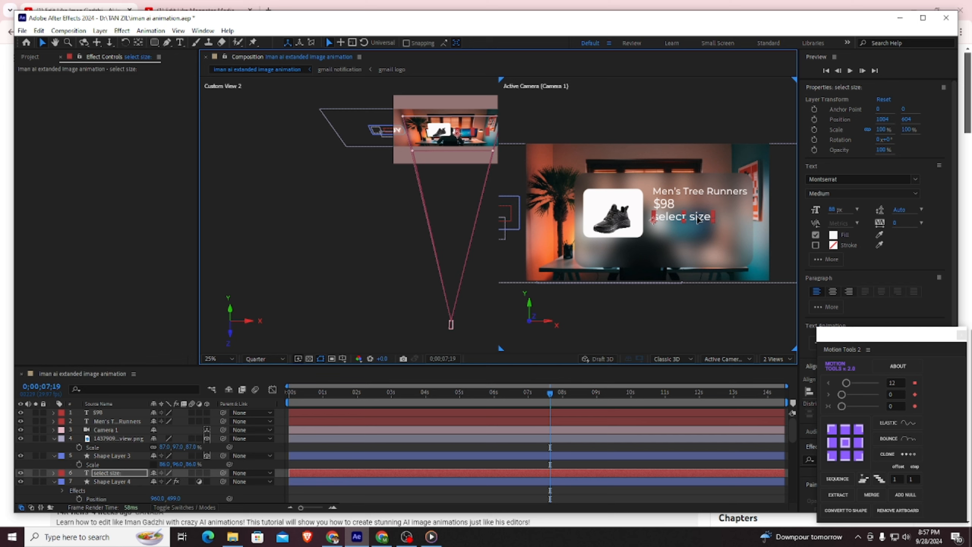
pyautogui.doubleClick(689, 222)
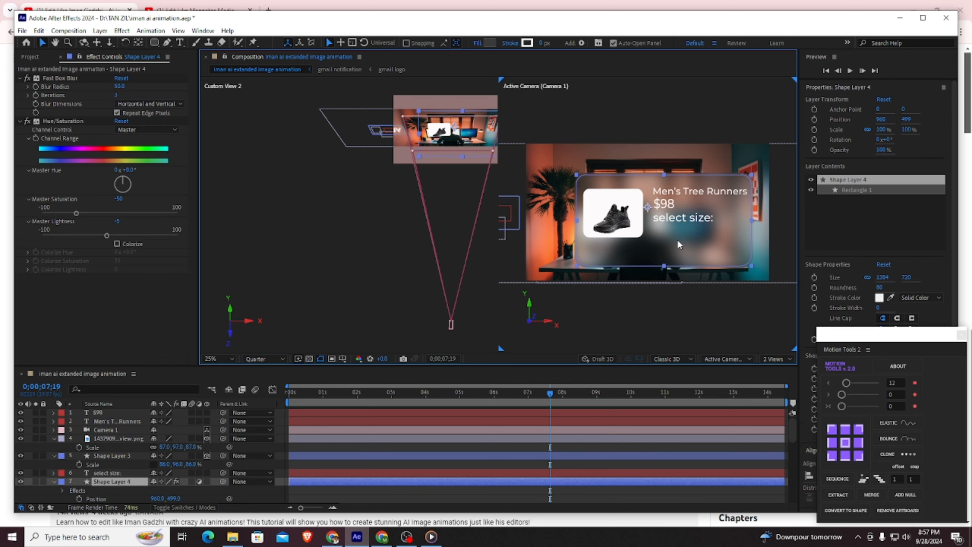
pyautogui.press('BackSpace')
pyautogui.write('select')
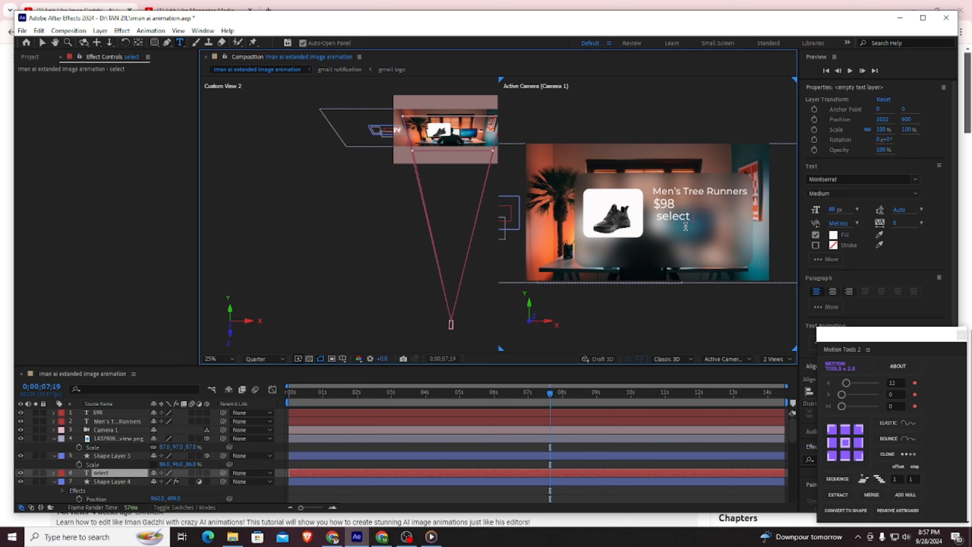
pyautogui.write(' size:')
pyautogui.click(42, 43)
pyautogui.moveTo(683, 217); pyautogui.dragTo(678, 218)
pyautogui.click(678, 240)
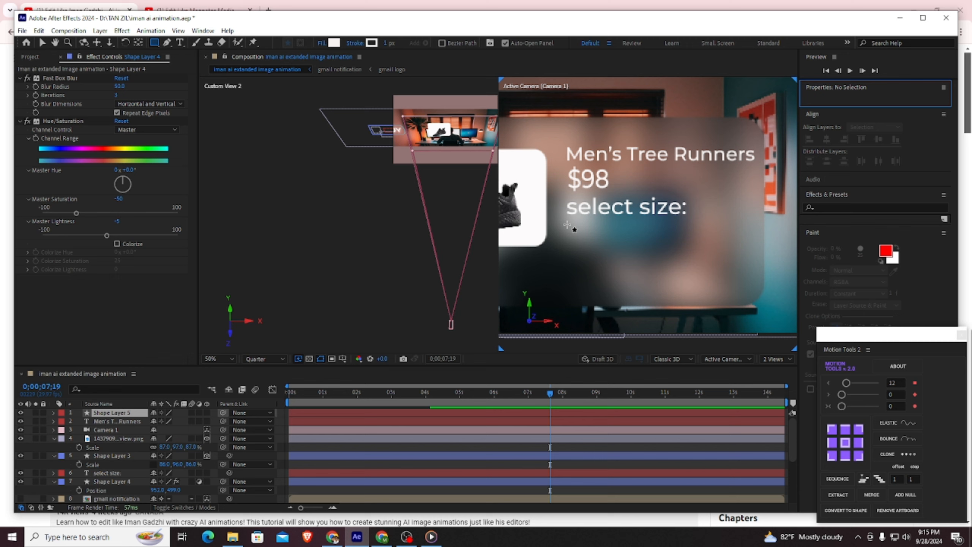
# Draw a rectangle of about 82 by 88 under "select size:" and remove its fill, keeping only the outline
pyautogui.moveTo(568, 226); pyautogui.dragTo(589, 247)
pyautogui.click(321, 43)
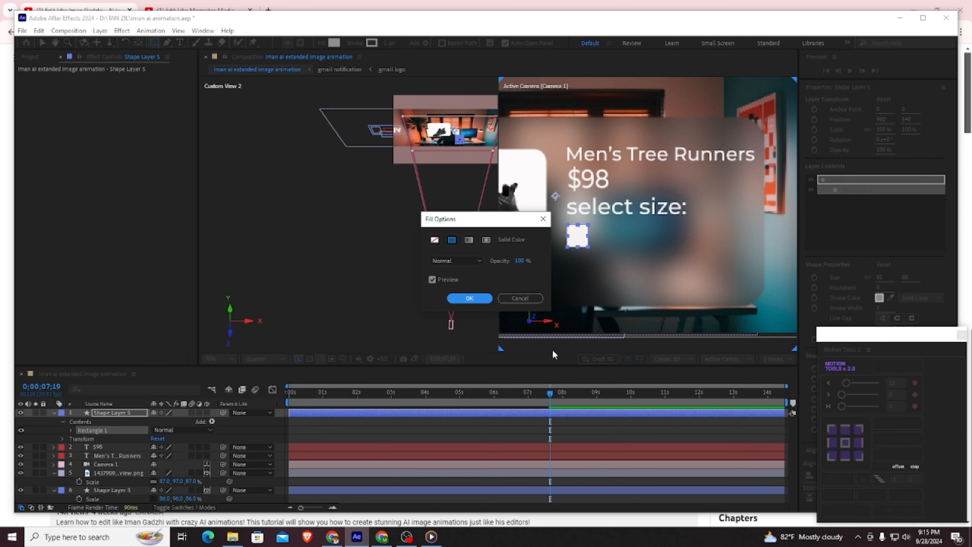
pyautogui.click(475, 299)
pyautogui.click(321, 42)
pyautogui.click(435, 240)
pyautogui.click(470, 298)
# Duplicate the size square's shape layer six times
pyautogui.click(106, 413)
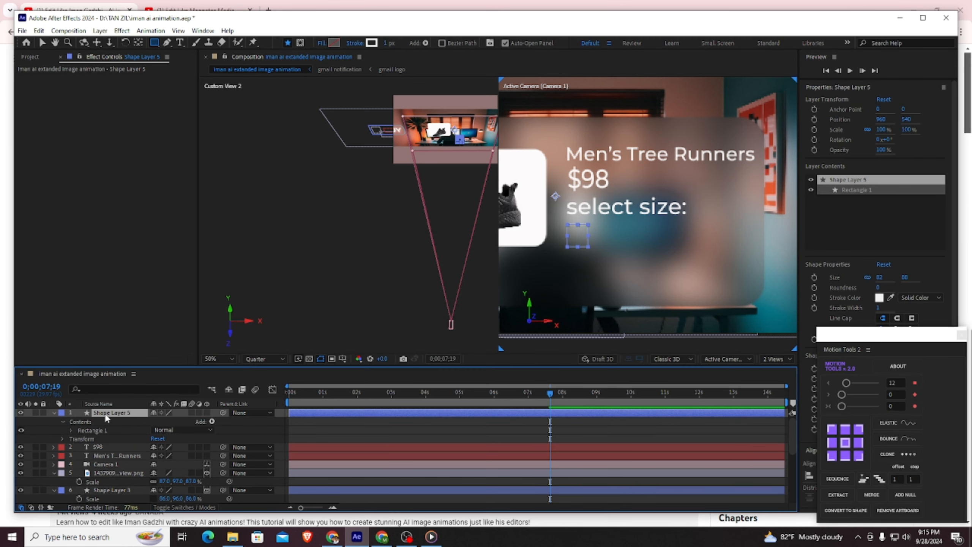
pyautogui.hotkey('ctrl', 'd')
pyautogui.hotkey('ctrl', 'd')
pyautogui.hotkey('ctrl', 'd')
pyautogui.hotkey('ctrl', 'd')
pyautogui.hotkey('ctrl', 'd')
pyautogui.hotkey('ctrl', 'd')
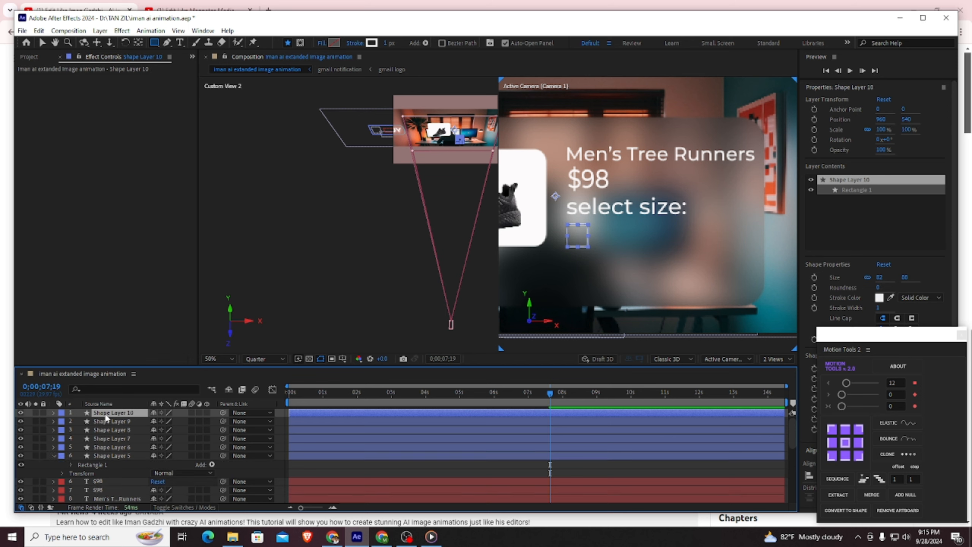
# Spread the six duplicated squares into a horizontal row beside the original, below "select size:"
pyautogui.click(115, 464)
pyautogui.click(43, 43)
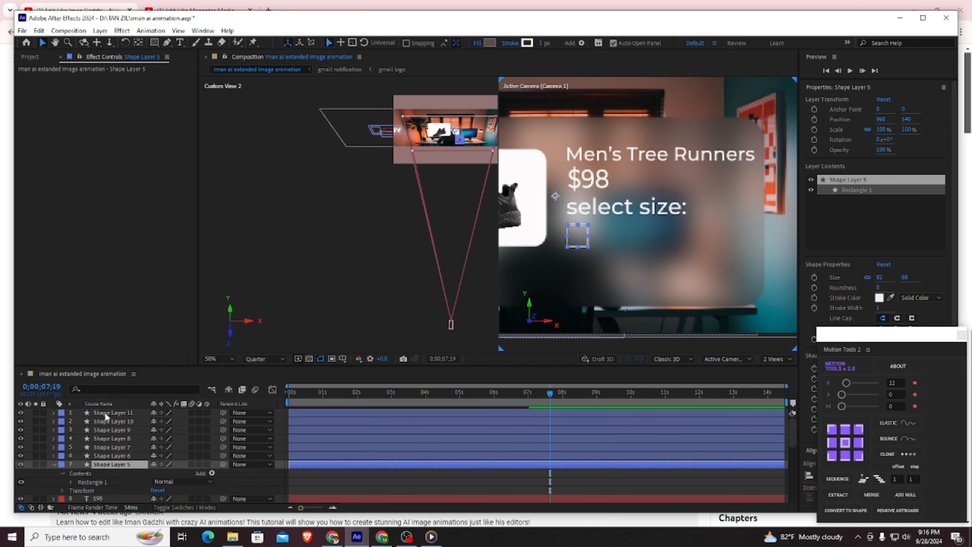
pyautogui.click(111, 455)
pyautogui.moveTo(576, 234); pyautogui.dragTo(657, 235)
pyautogui.click(111, 447)
pyautogui.click(111, 438)
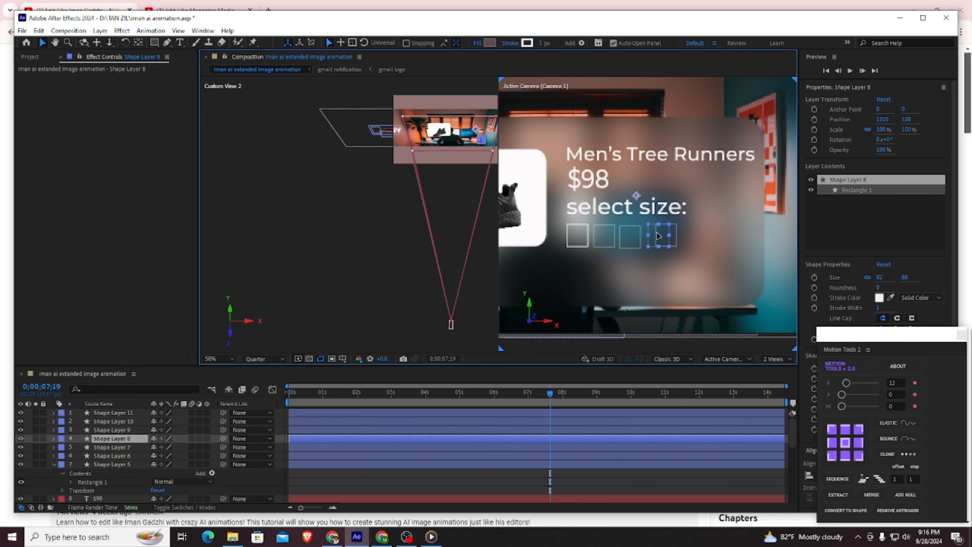
pyautogui.click(111, 429)
pyautogui.moveTo(578, 235); pyautogui.dragTo(676, 235)
pyautogui.click(110, 421)
pyautogui.moveTo(577, 235); pyautogui.dragTo(709, 236)
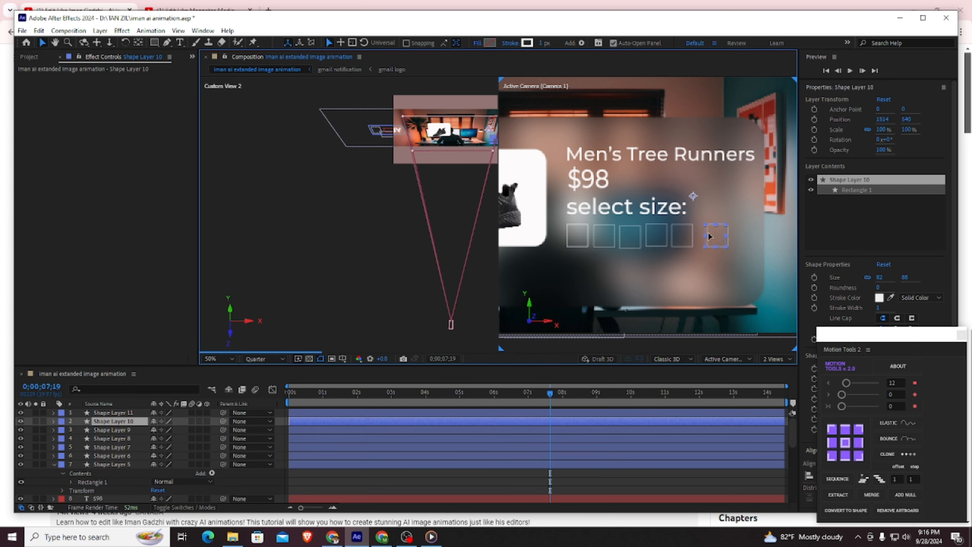
pyautogui.click(111, 412)
pyautogui.moveTo(577, 235); pyautogui.dragTo(735, 234)
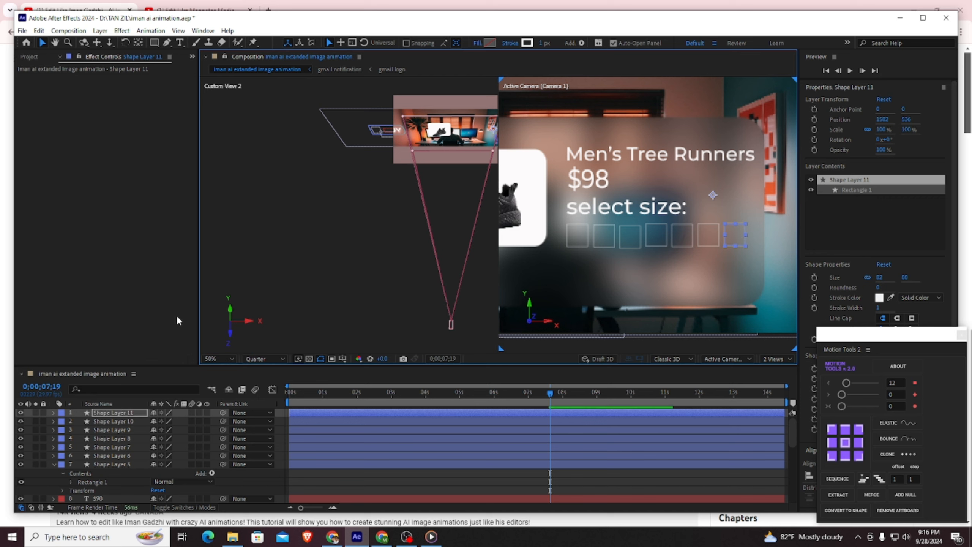
# Select all seven size squares as 3D layers and try to align their vertical centers and distribute them horizontally
pyautogui.click(111, 464)
pyautogui.keyDown('shift'); pyautogui.click(112, 413); pyautogui.keyUp('shift')
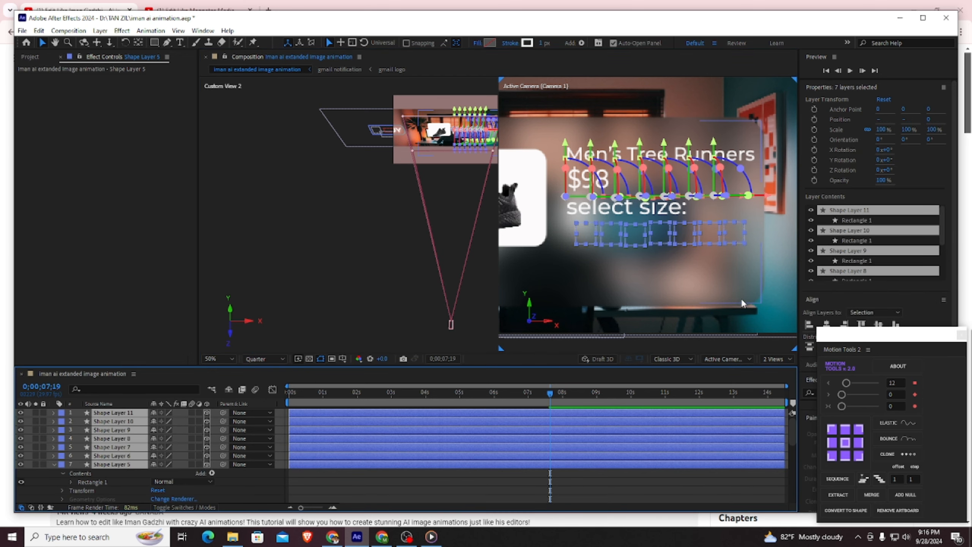
pyautogui.scroll(-5, 846, 293)
pyautogui.click(878, 254)
pyautogui.click(551, 285)
pyautogui.click(879, 276)
pyautogui.click(551, 285)
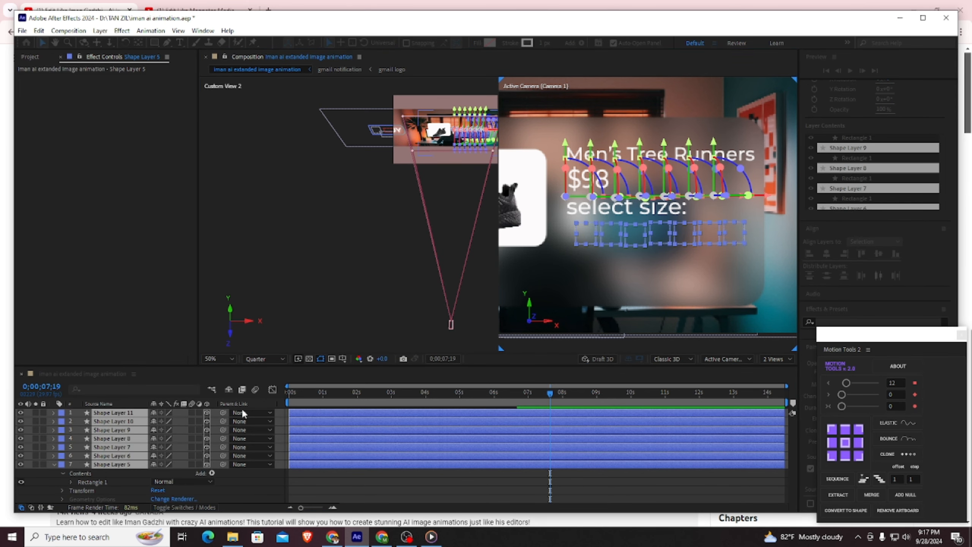
# With 3D switched off, align the seven squares' vertical centers and distribute them horizontally, restoring their 3D setting at the end
pyautogui.click(207, 412)
pyautogui.click(879, 254)
pyautogui.click(878, 275)
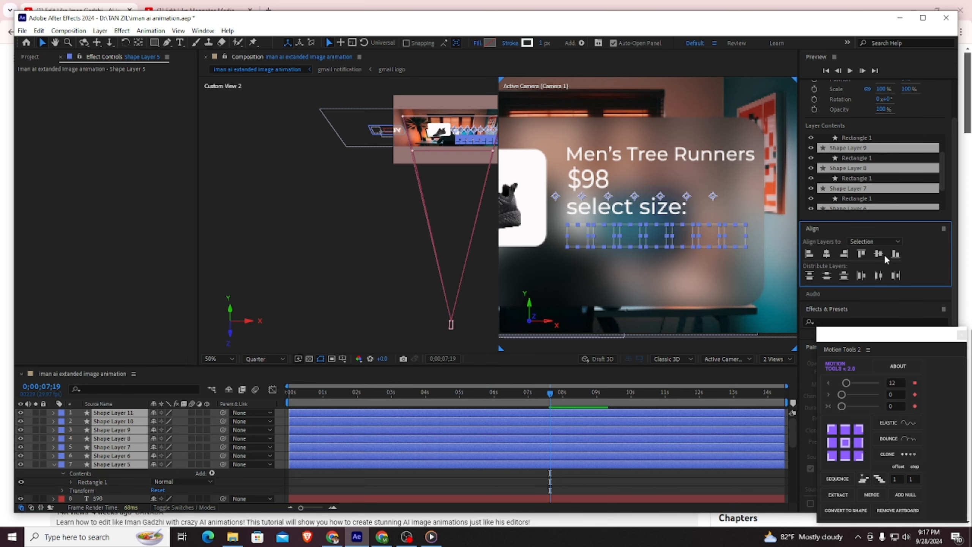
pyautogui.click(207, 421)
pyautogui.click(650, 235)
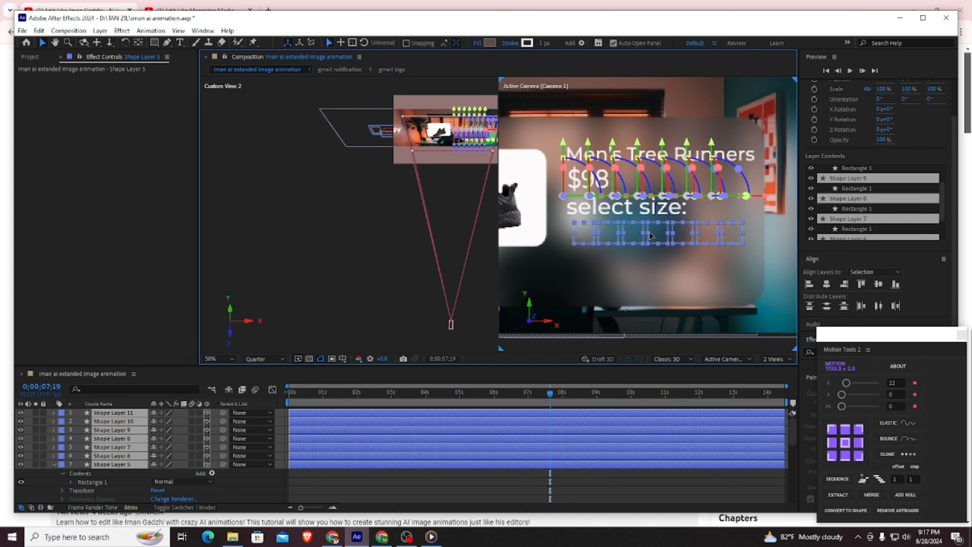
# Set the stroke width of the large rounded panel, Shape Layer 4, to 1 px
pyautogui.click(603, 274)
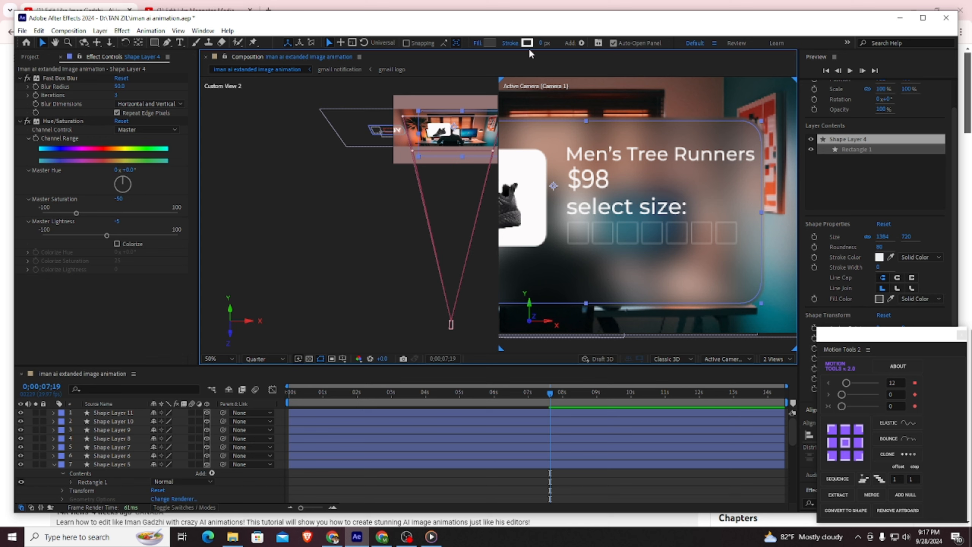
pyautogui.moveTo(541, 43); pyautogui.dragTo(544, 45)
# Give the last square in the size row, Shape Layer 11, a solid white fill
pyautogui.click(101, 463)
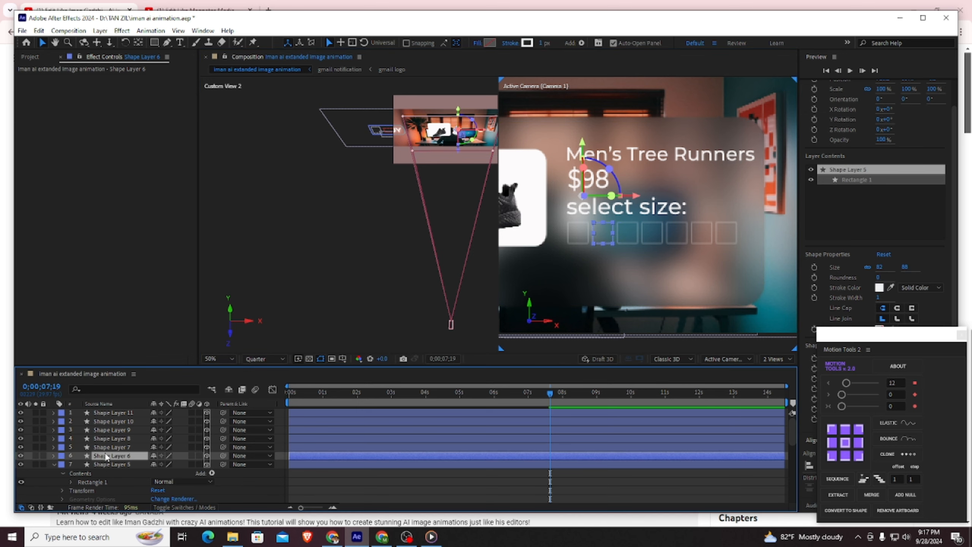
pyautogui.click(111, 412)
pyautogui.click(490, 43)
pyautogui.press('Return')
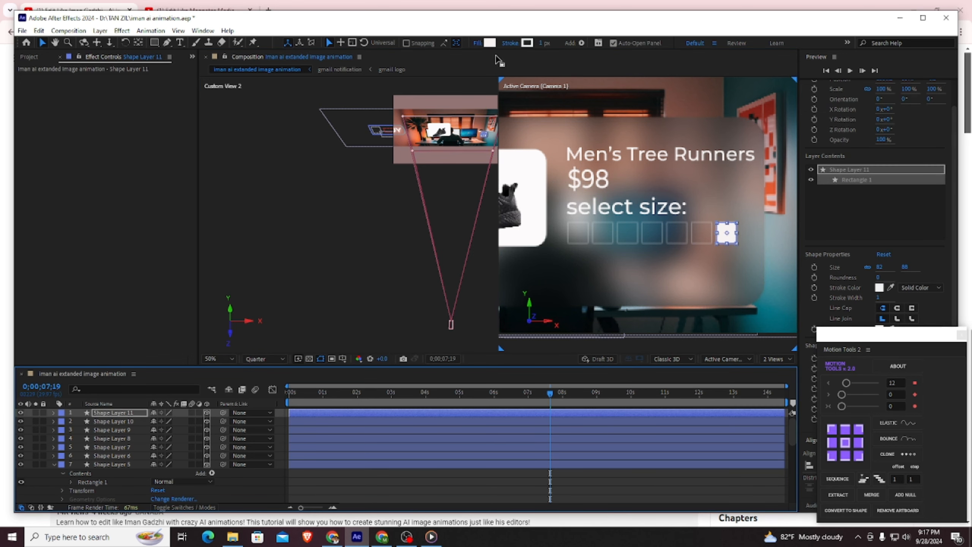
# Add a black text layer reading "14" over the white-filled square in the size row
pyautogui.hotkey('ctrl', 't')
pyautogui.click(578, 231)
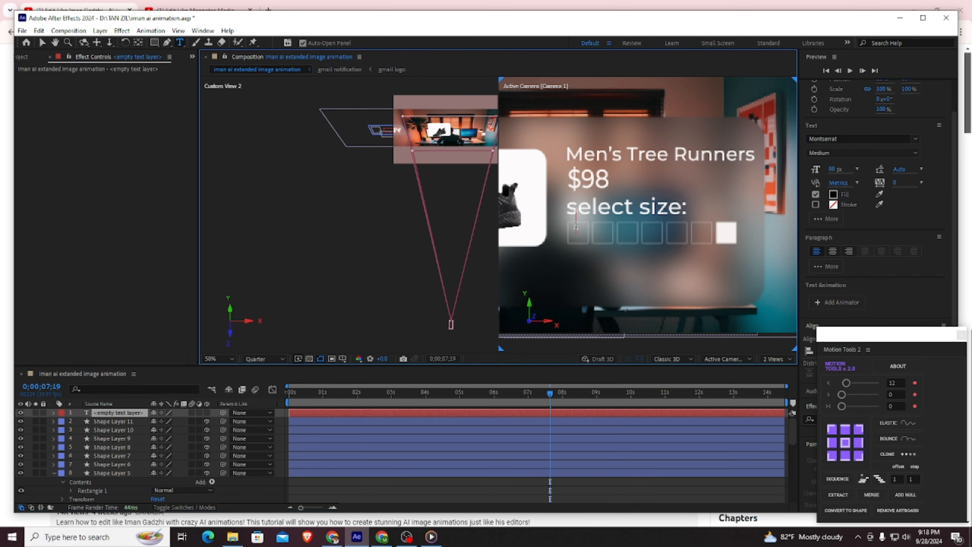
pyautogui.write('8')
pyautogui.click(834, 195)
pyautogui.moveTo(573, 219); pyautogui.dragTo(729, 234)
pyautogui.click(610, 187)
pyautogui.write('14')
# Set the "14" text's font size to 70 px and center it in the white square
pyautogui.click(42, 42)
pyautogui.moveTo(834, 170); pyautogui.dragTo(832, 170)
pyautogui.click(832, 170)
pyautogui.write('70')
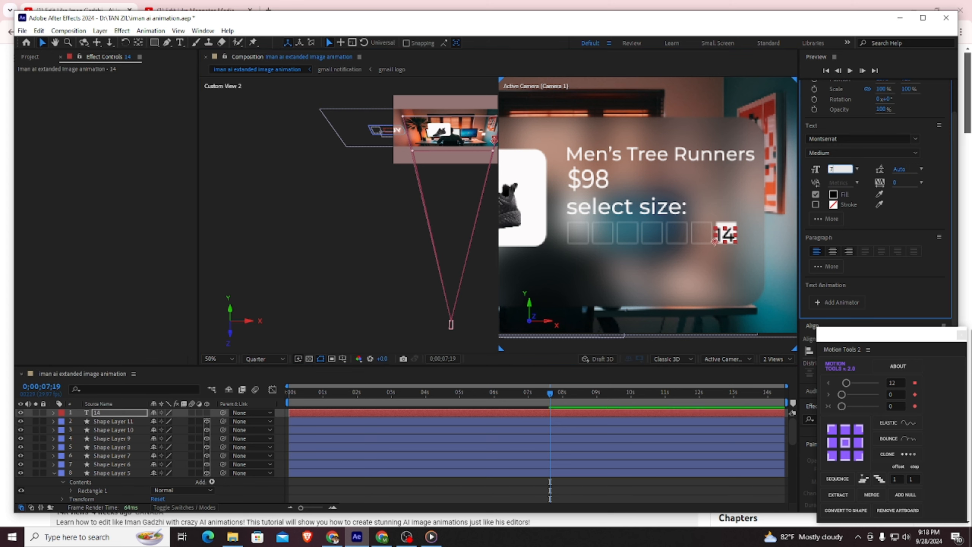
pyautogui.press('Return')
pyautogui.moveTo(725, 234); pyautogui.dragTo(727, 232)
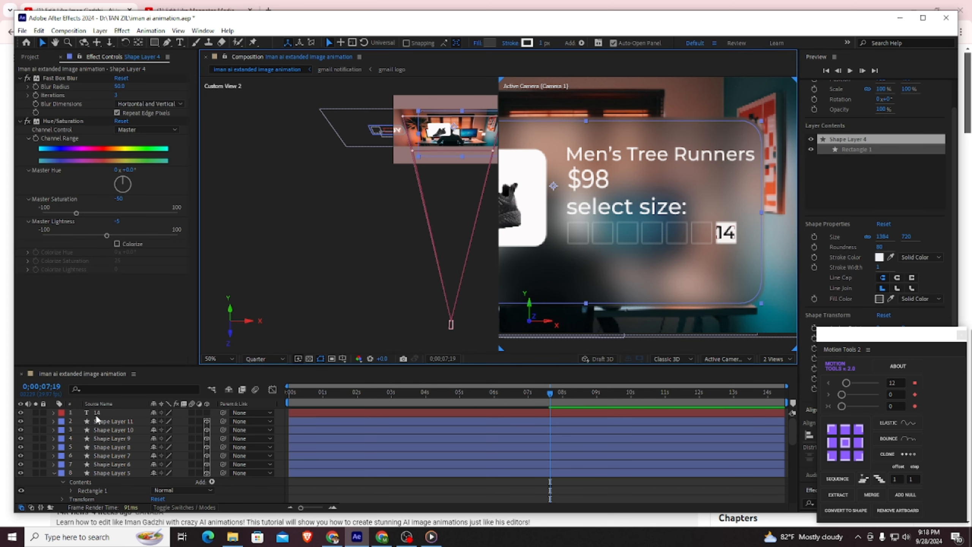
# Add a white text layer reading "13" and center it in the outlined square next to the "14"
pyautogui.hotkey('ctrl', 't')
pyautogui.click(696, 230)
pyautogui.write('13')
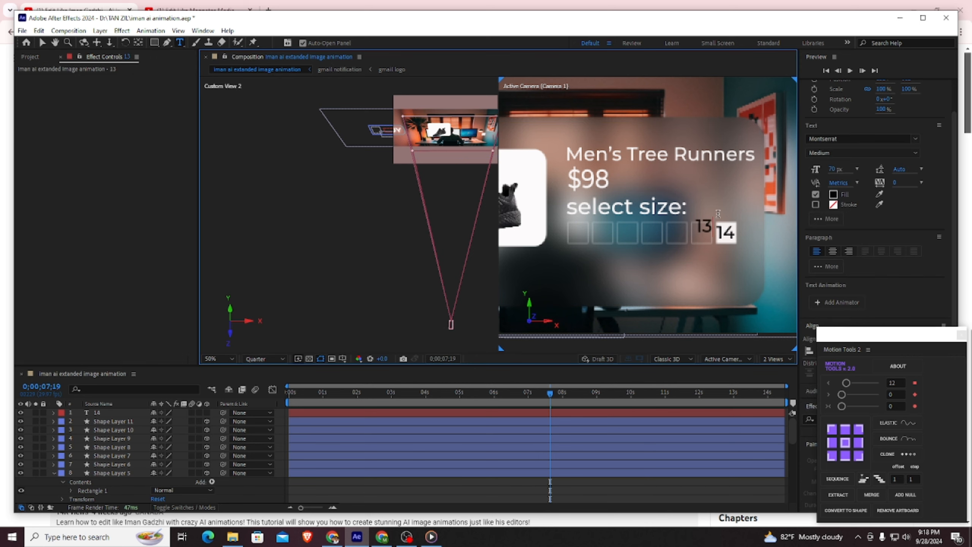
pyautogui.hotkey('ctrl', 'a')
pyautogui.click(833, 194)
pyautogui.click(590, 205)
pyautogui.click(41, 44)
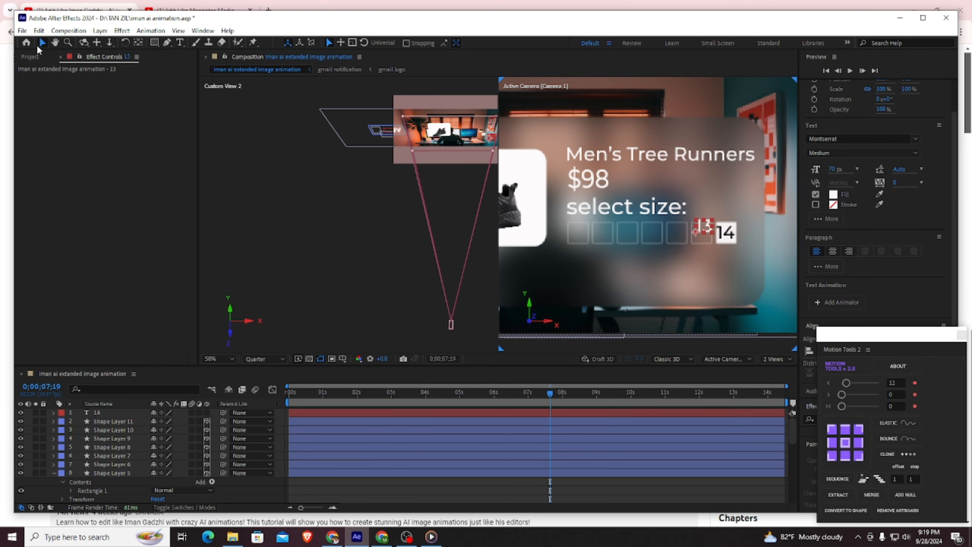
pyautogui.moveTo(705, 226); pyautogui.dragTo(704, 231)
pyautogui.click(653, 282)
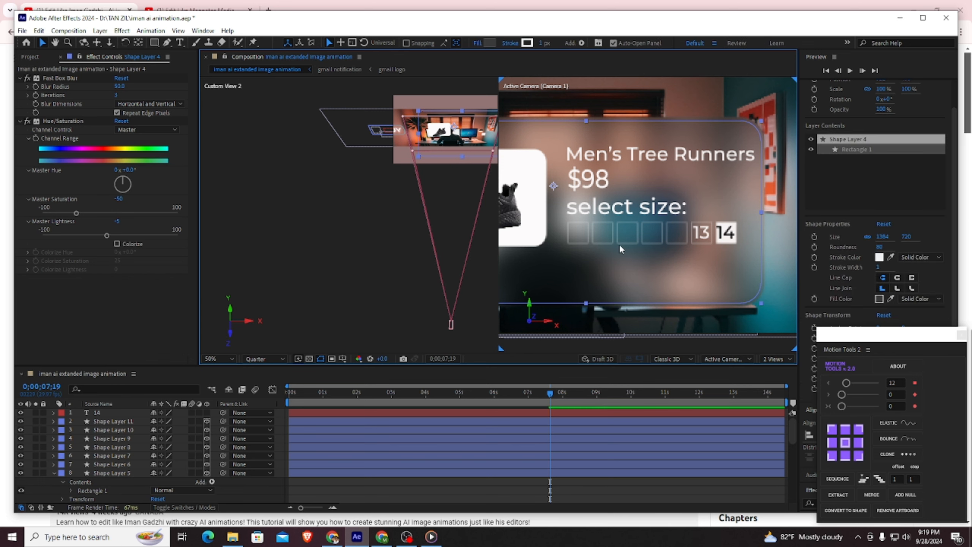
# Add a white text layer reading "12" and center it in the outlined square before the "13"
pyautogui.scroll(-4, 108, 444)
pyautogui.moveTo(101, 440); pyautogui.dragTo(105, 413)
pyautogui.hotkey('ctrl', 't')
pyautogui.click(672, 230)
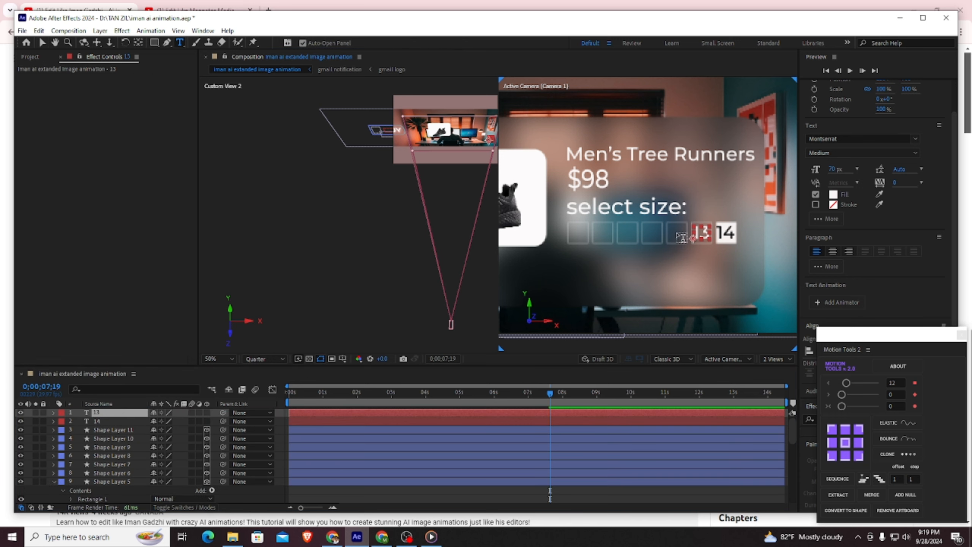
pyautogui.write('12')
pyautogui.press('Escape')
pyautogui.press('v')
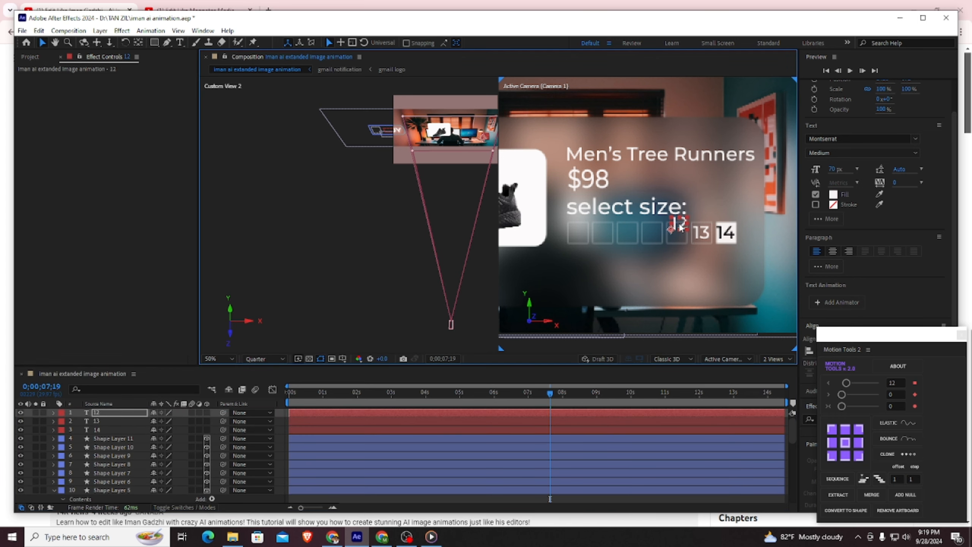
pyautogui.moveTo(679, 232); pyautogui.dragTo(682, 232)
# Make the "12", "13" and "14" text layers 3D and recenter the "14" in its white square at about 1602, 716
pyautogui.moveTo(207, 430); pyautogui.dragTo(206, 412)
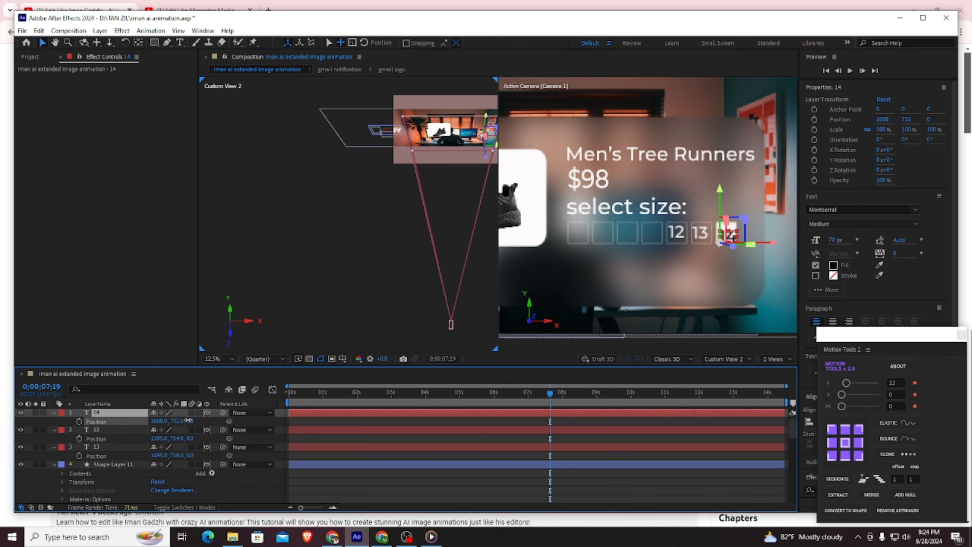
pyautogui.moveTo(151, 421); pyautogui.dragTo(154, 421)
pyautogui.click(289, 263)
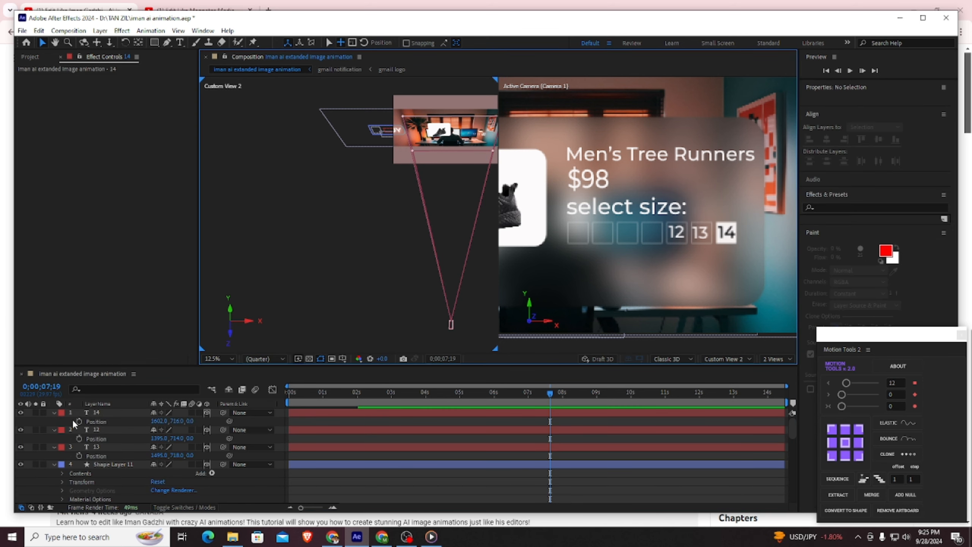
# Add a text layer reading "11" at the outlined square before the "12" and give it a white fill
pyautogui.click(180, 42)
pyautogui.click(654, 235)
pyautogui.write('11')
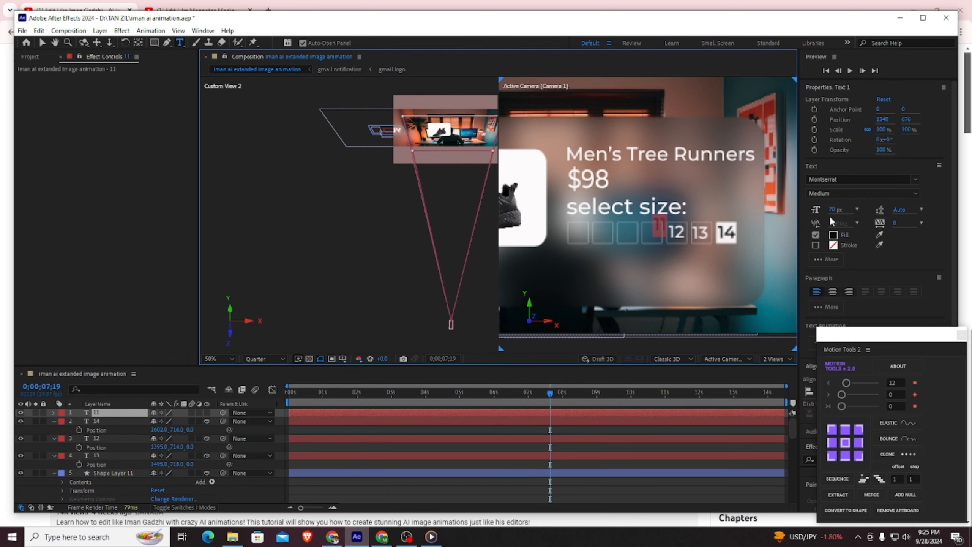
pyautogui.click(833, 235)
pyautogui.click(368, 208)
pyautogui.click(586, 207)
pyautogui.write('p')
pyautogui.hotkey('ctrl', 'z')
# Center the "11" text in its outlined square at about 1324, 704 and save the project
pyautogui.click(42, 43)
pyautogui.click(111, 413)
pyautogui.press('p')
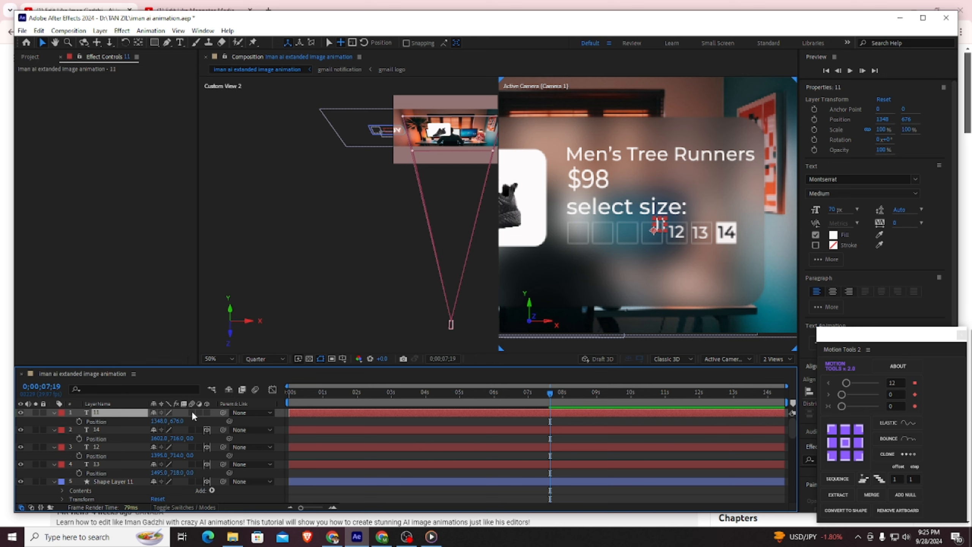
pyautogui.moveTo(158, 421); pyautogui.dragTo(186, 422)
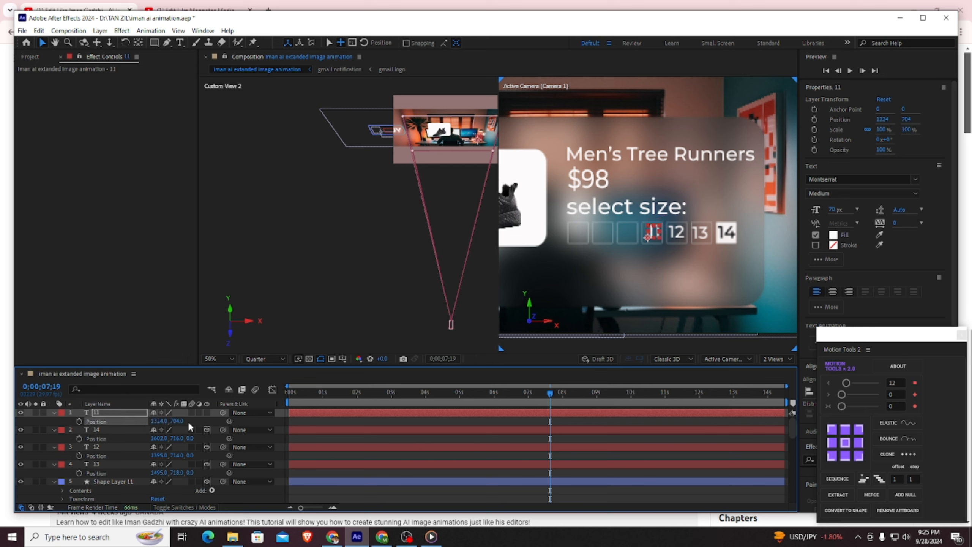
pyautogui.hotkey('ctrl', 's')
# Add a white text layer reading "10" and center it in the outlined square before the "11" at about 1212, 707
pyautogui.click(180, 42)
pyautogui.click(623, 229)
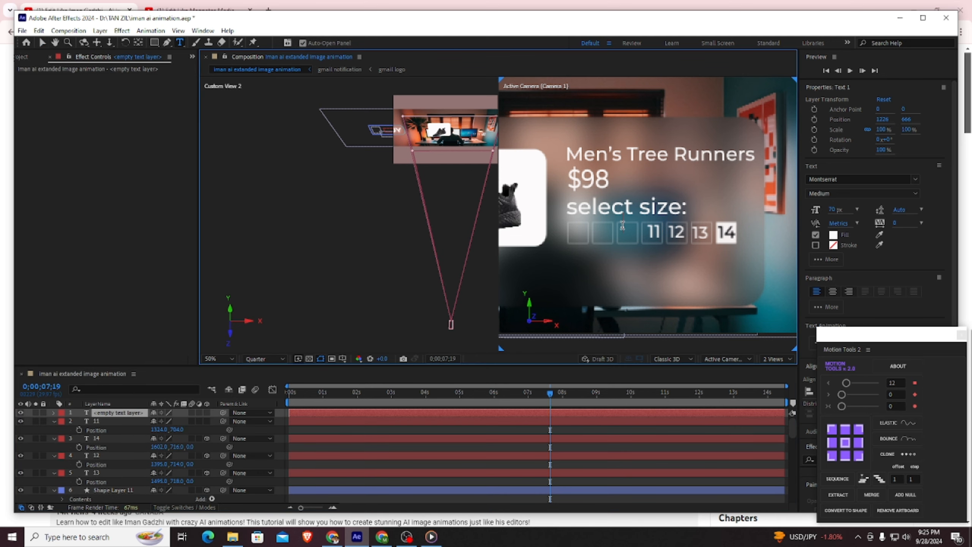
pyautogui.write('10')
pyautogui.click(43, 43)
pyautogui.press('p')
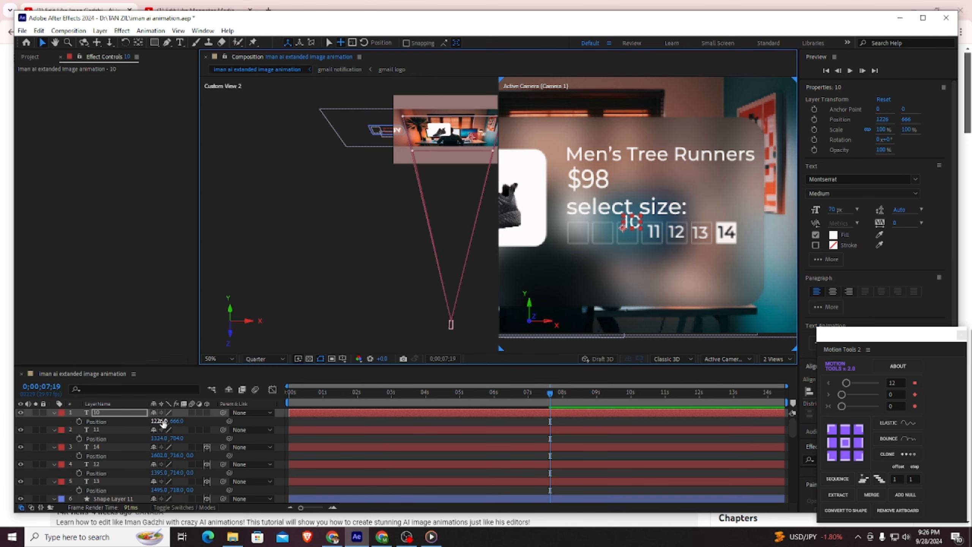
pyautogui.moveTo(162, 421); pyautogui.dragTo(203, 420)
pyautogui.click(332, 250)
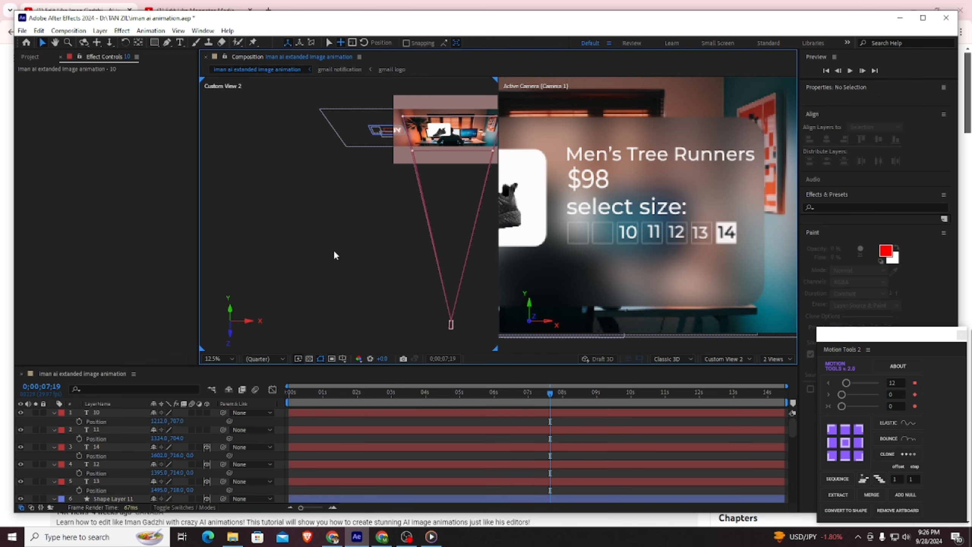
# Add a white text layer reading "9" at the second outlined square and make the "9", "10" and "11" layers 3D
pyautogui.click(103, 413)
pyautogui.click(180, 43)
pyautogui.click(596, 229)
pyautogui.write('9')
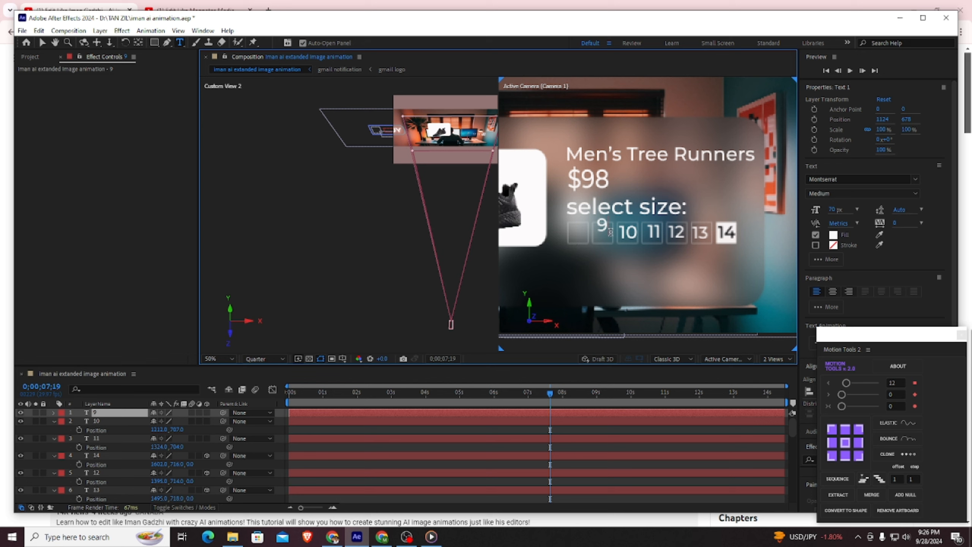
pyautogui.moveTo(206, 439); pyautogui.dragTo(207, 413)
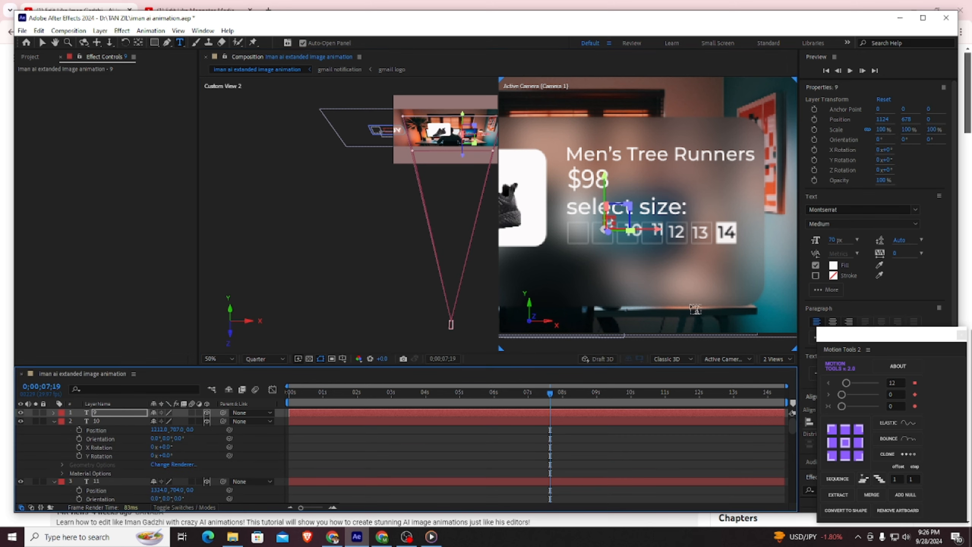
# Recenter the numbers in their squares: "11" at about 1305, 716, "10" at 1191, 722 and "9" at 1104, 709
pyautogui.click(102, 482)
pyautogui.moveTo(178, 494); pyautogui.dragTo(151, 493)
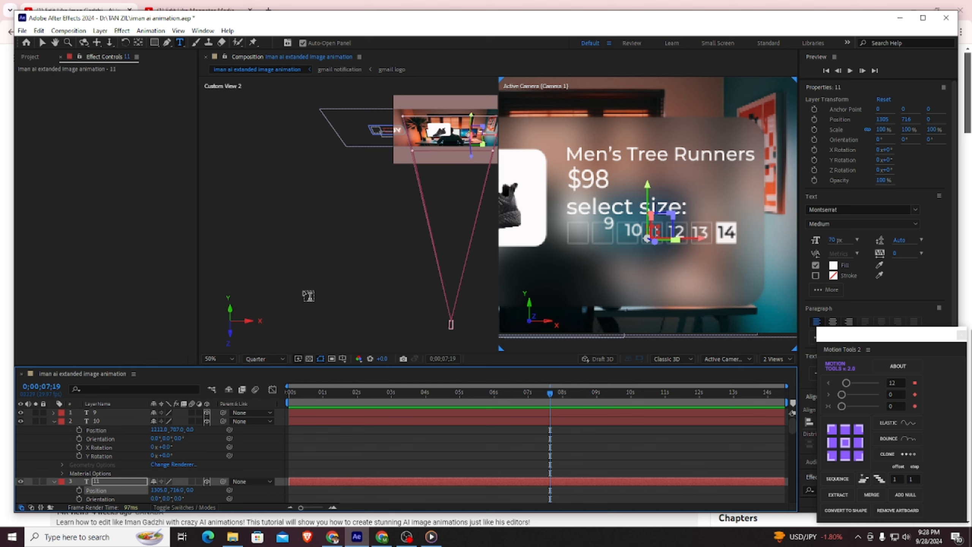
pyautogui.click(97, 422)
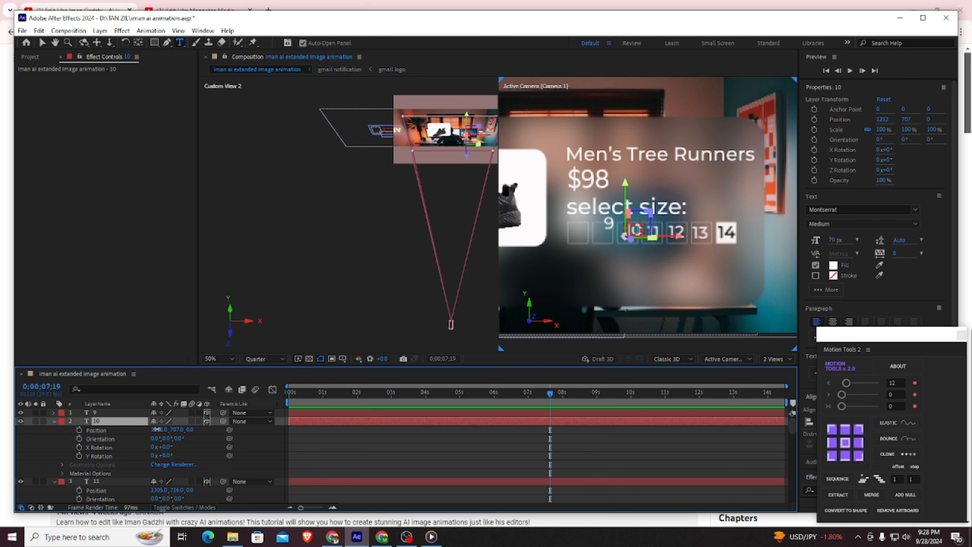
pyautogui.moveTo(159, 430); pyautogui.dragTo(189, 421)
pyautogui.click(115, 412)
pyautogui.press('p')
# Add a white 3D text layer reading "8" and center it in the first outlined square at about 997, 715
pyautogui.click(182, 43)
pyautogui.click(573, 224)
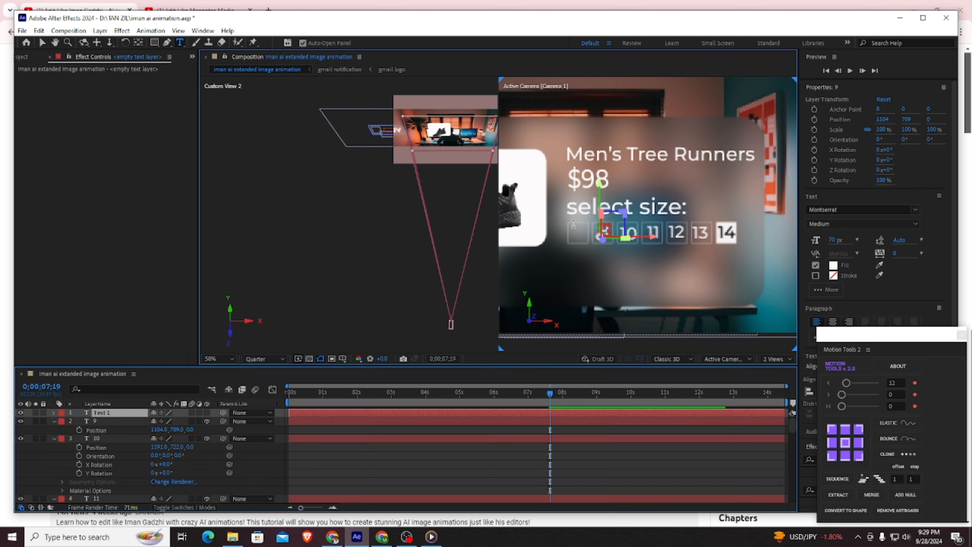
pyautogui.write('8')
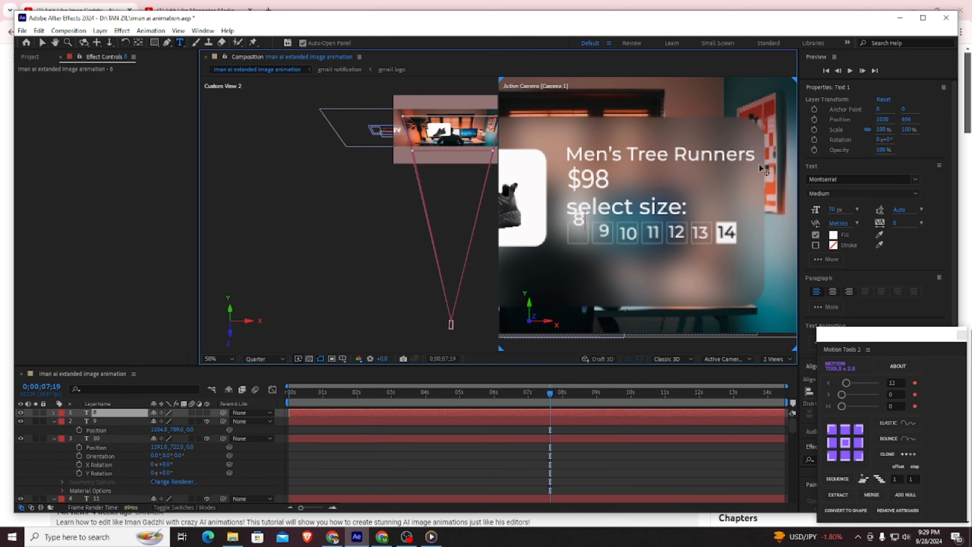
pyautogui.click(124, 414)
pyautogui.press('p')
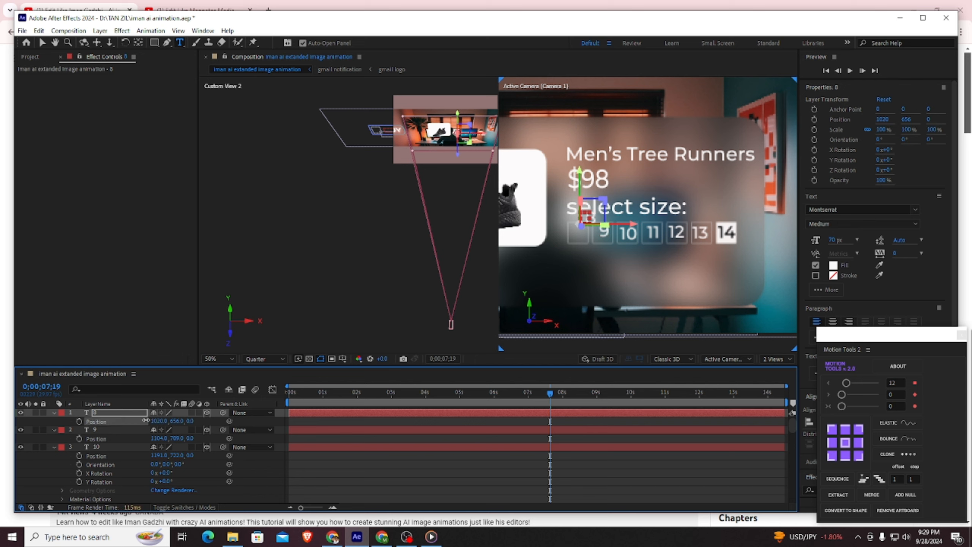
pyautogui.moveTo(146, 420); pyautogui.dragTo(206, 417)
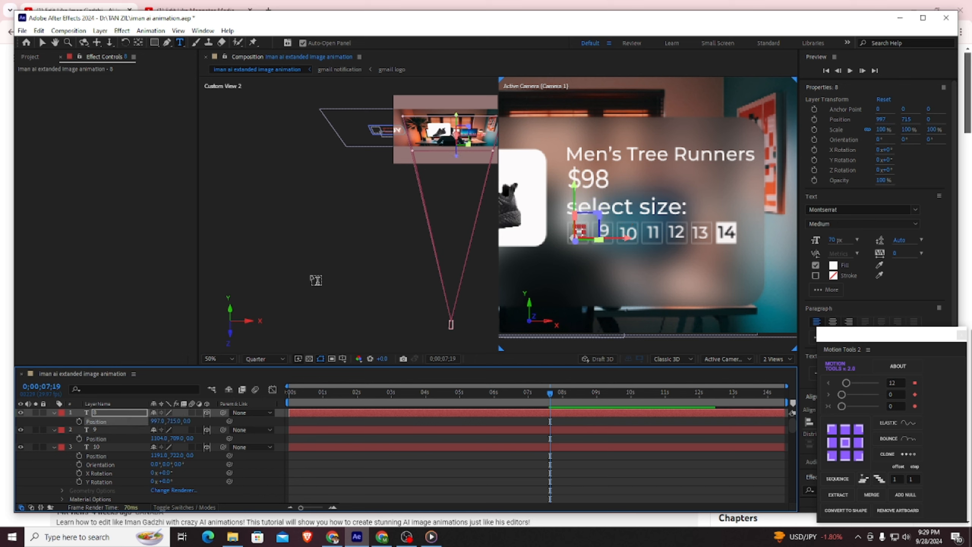
pyautogui.press('v')
pyautogui.click(269, 183)
# Try to distribute the seven size number text layers evenly along the horizontal
pyautogui.click(115, 412)
pyautogui.keyDown('ctrl'); pyautogui.click(122, 429); pyautogui.keyUp('ctrl')
pyautogui.keyDown('ctrl'); pyautogui.click(118, 448); pyautogui.keyUp('ctrl')
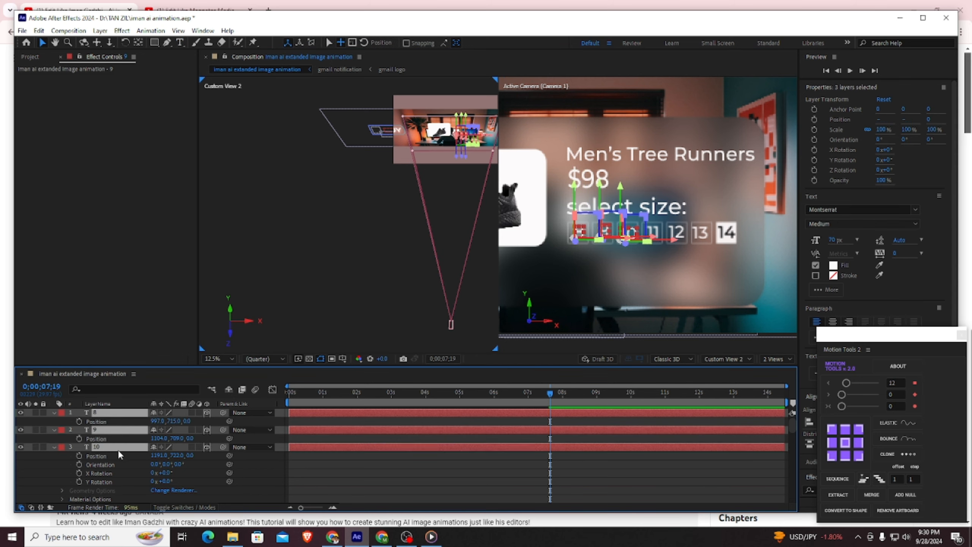
pyautogui.scroll(-1, 117, 455)
pyautogui.keyDown('ctrl'); pyautogui.click(112, 482); pyautogui.keyUp('ctrl')
pyautogui.scroll(-3, 107, 473)
pyautogui.keyDown('ctrl'); pyautogui.click(104, 465); pyautogui.keyUp('ctrl')
pyautogui.keyDown('ctrl'); pyautogui.click(113, 482); pyautogui.keyUp('ctrl')
pyautogui.keyDown('ctrl'); pyautogui.click(124, 473); pyautogui.keyUp('ctrl')
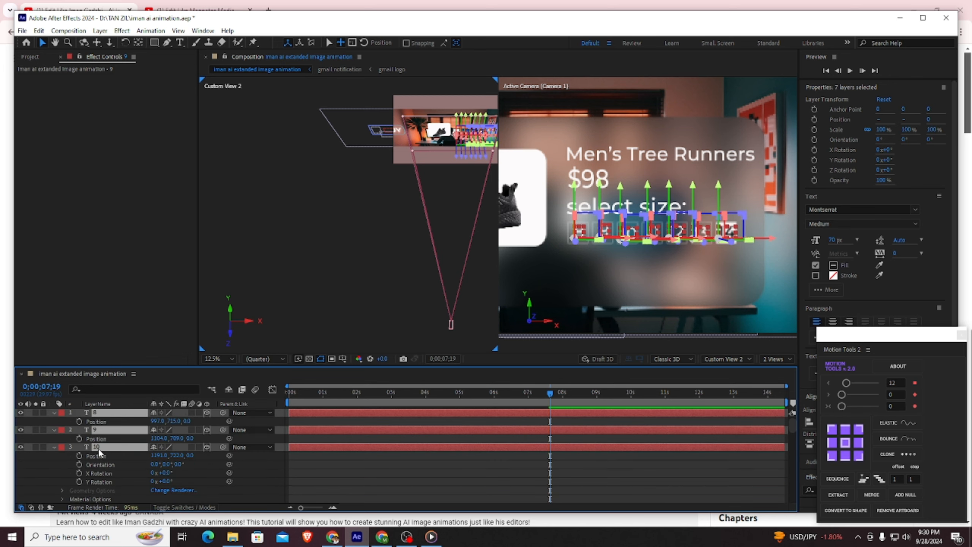
pyautogui.scroll(-4, 877, 274)
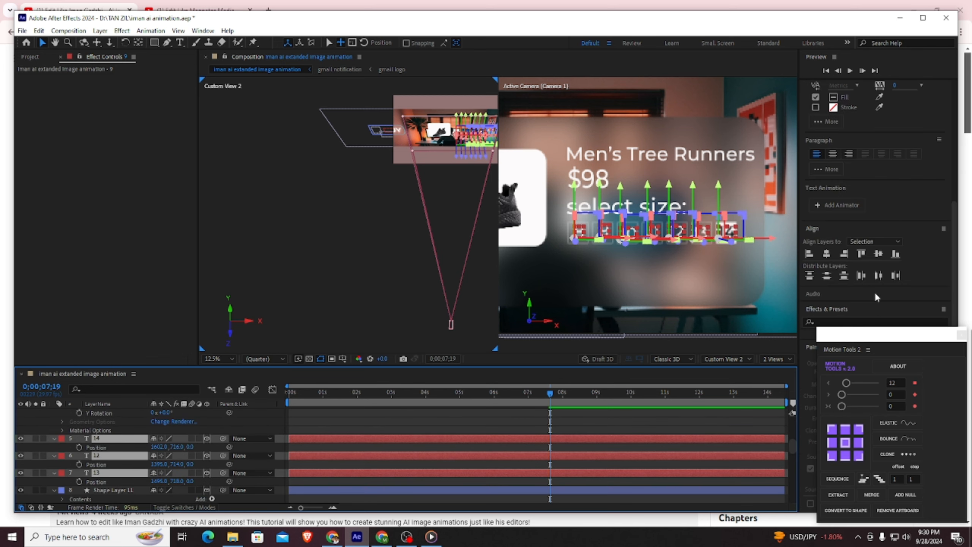
pyautogui.click(877, 275)
pyautogui.click(552, 284)
pyautogui.click(288, 282)
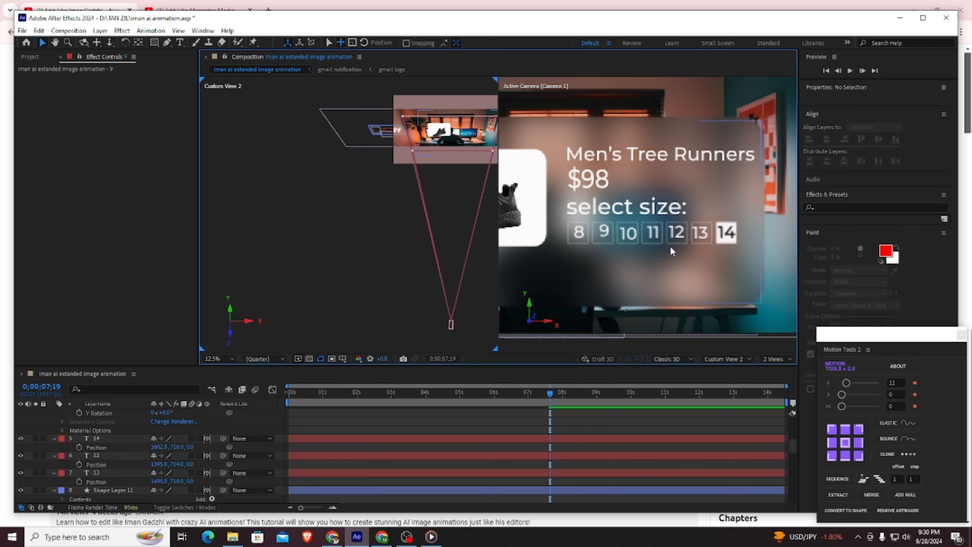
# Adjust the position of the "9" text in its square to about 1101, 717
pyautogui.scroll(4, 101, 450)
pyautogui.click(101, 430)
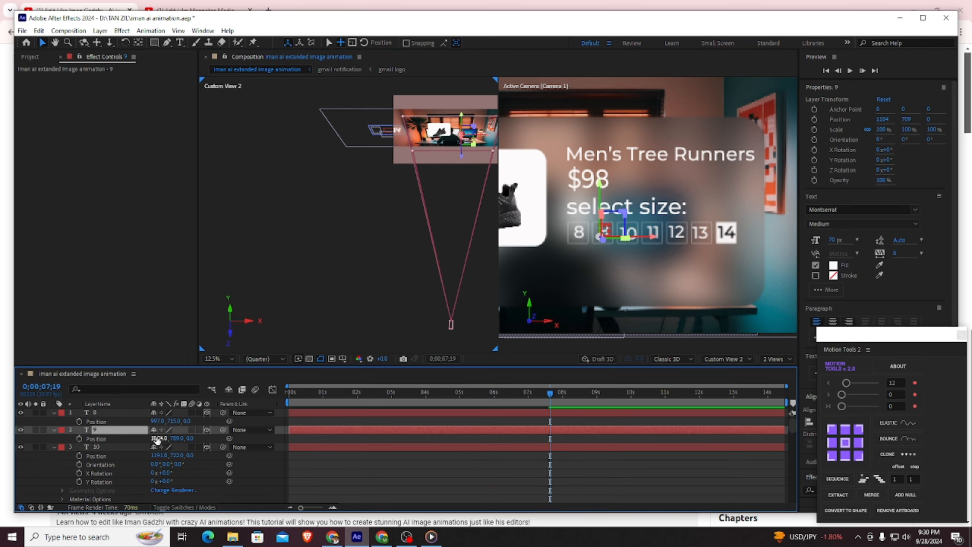
pyautogui.moveTo(157, 441); pyautogui.dragTo(156, 442)
pyautogui.click(114, 414)
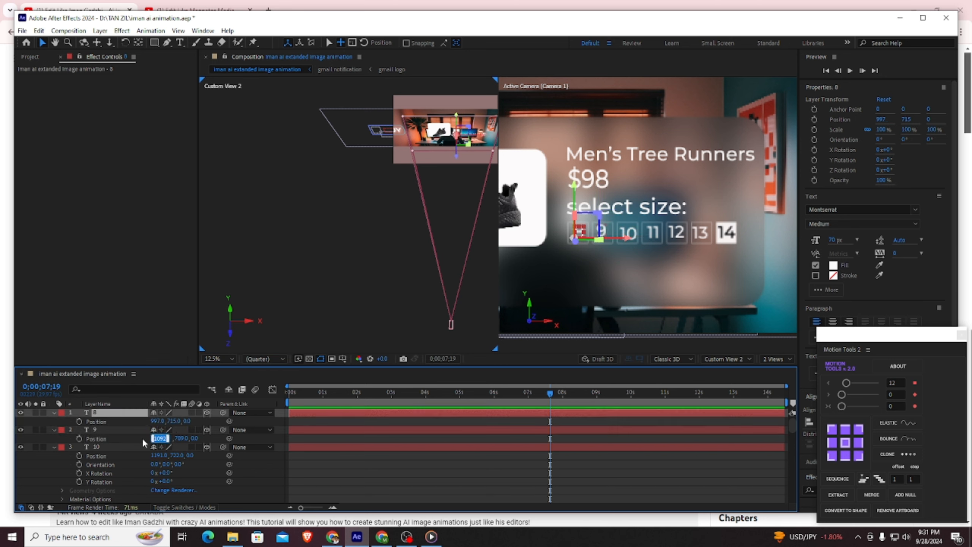
pyautogui.click(159, 440)
pyautogui.moveTo(159, 441); pyautogui.dragTo(165, 438)
pyautogui.moveTo(167, 445); pyautogui.dragTo(185, 451)
pyautogui.click(320, 296)
# Adjust the position of the "10" text in its square to about 1177, 723
pyautogui.click(97, 448)
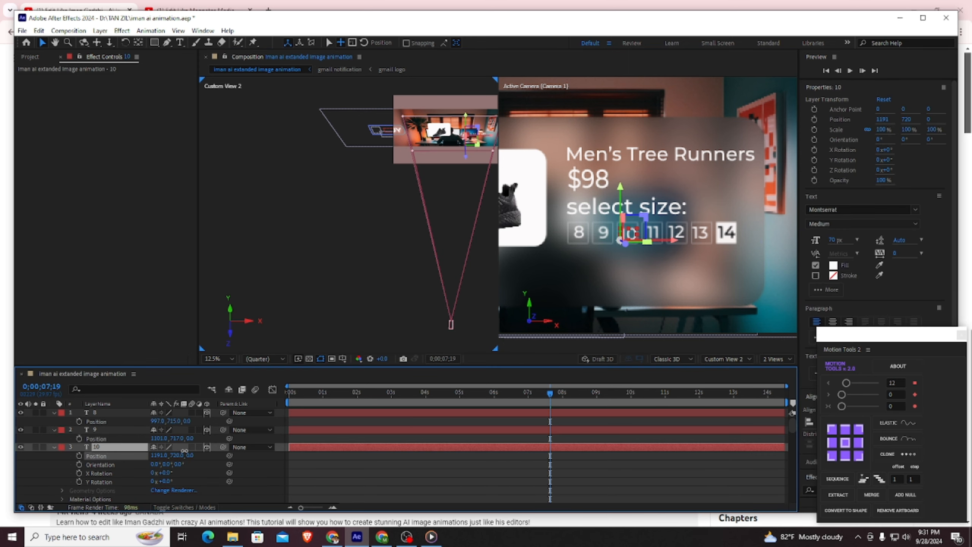
pyautogui.click(342, 285)
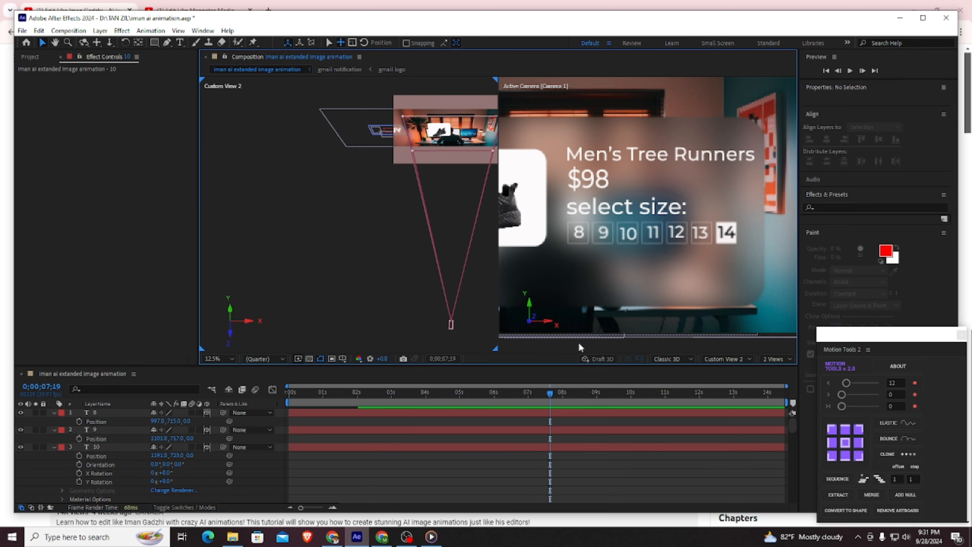
pyautogui.click(109, 447)
pyautogui.click(93, 413)
pyautogui.click(96, 430)
pyautogui.click(108, 447)
pyautogui.moveTo(158, 456); pyautogui.dragTo(153, 456)
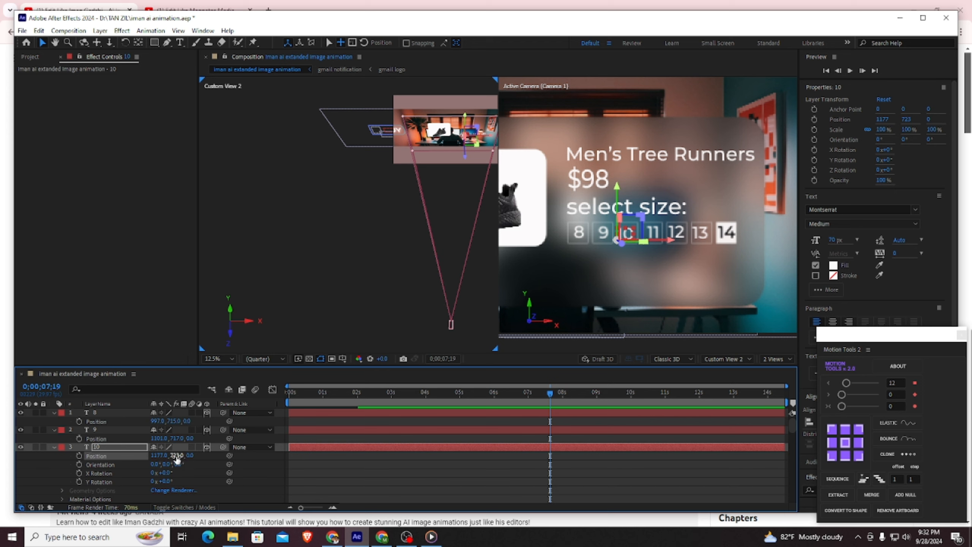
# Set the vertical position of the "9", "10" and "11" text layers to 715 to match the "8"
pyautogui.click(177, 420)
pyautogui.hotkey('ctrl', 'c')
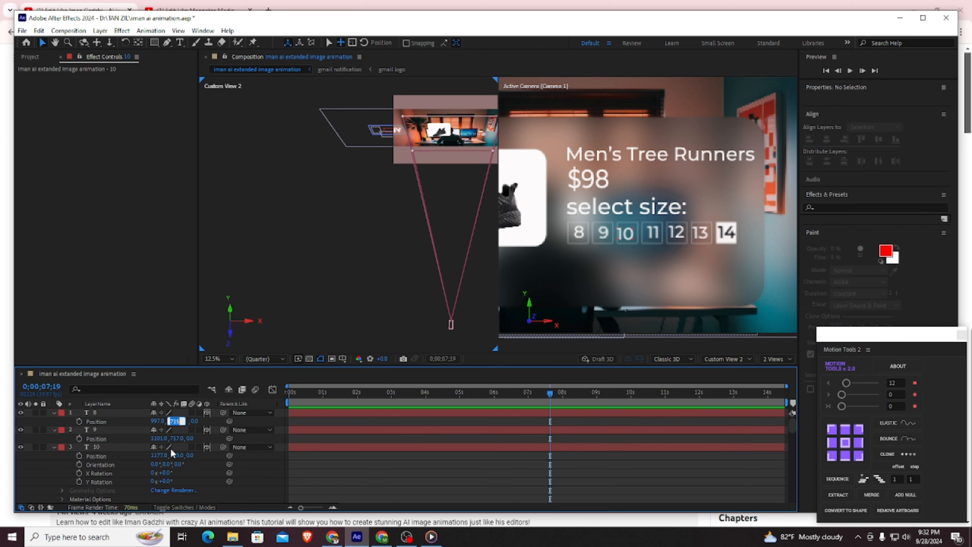
pyautogui.click(177, 438)
pyautogui.hotkey('ctrl', 'v')
pyautogui.click(188, 463)
pyautogui.write('715')
pyautogui.press('Return')
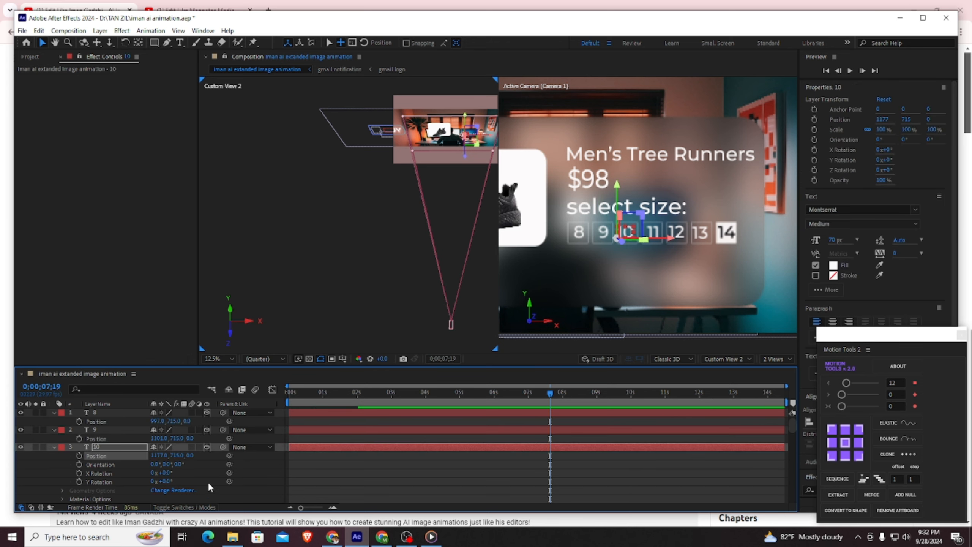
pyautogui.scroll(-2, 207, 481)
pyautogui.click(177, 464)
pyautogui.write('715')
pyautogui.press('Return')
# Set the vertical position of the "14", "12" and "13" text layers to 715
pyautogui.scroll(-3, 188, 465)
pyautogui.click(179, 472)
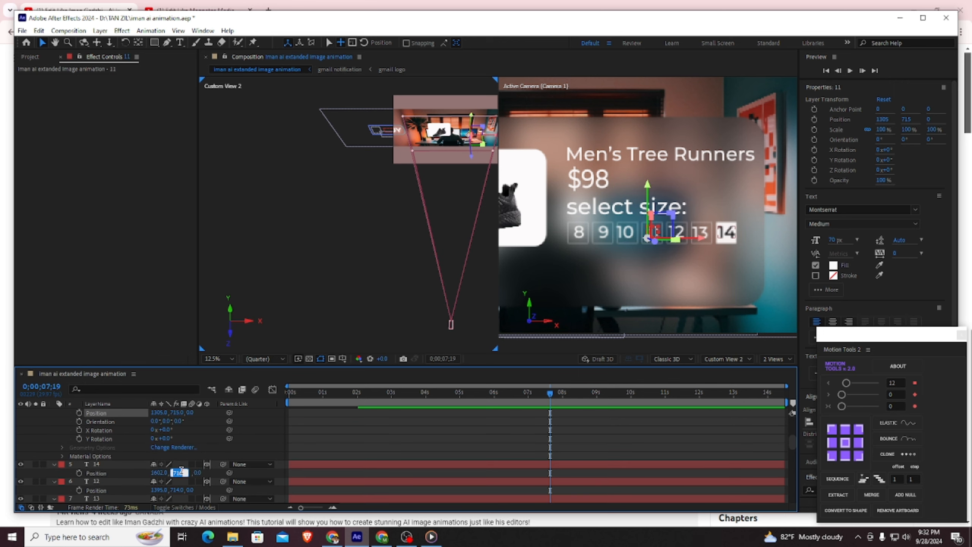
pyautogui.press('Return')
pyautogui.write('715')
pyautogui.press('Return')
pyautogui.scroll(-2, 174, 487)
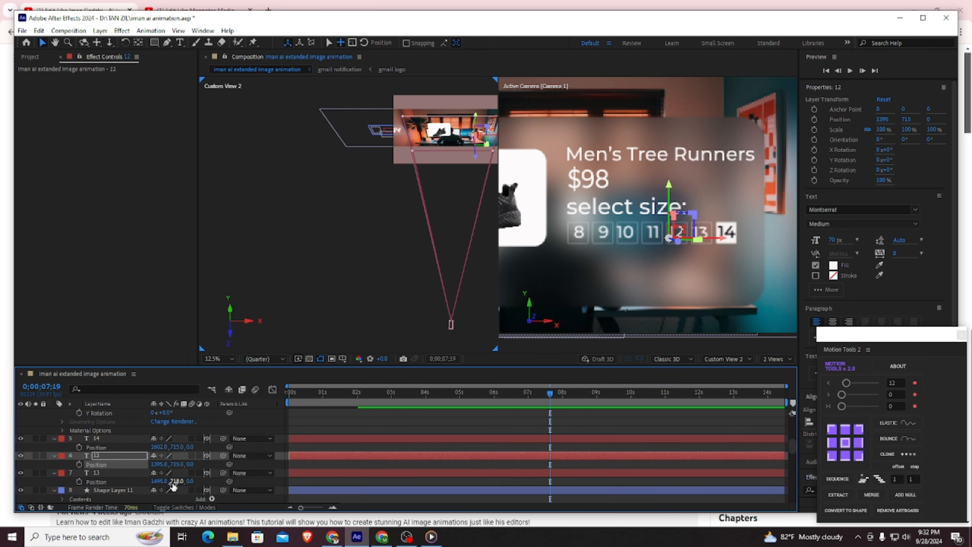
pyautogui.write('715')
pyautogui.press('Return')
pyautogui.click(373, 258)
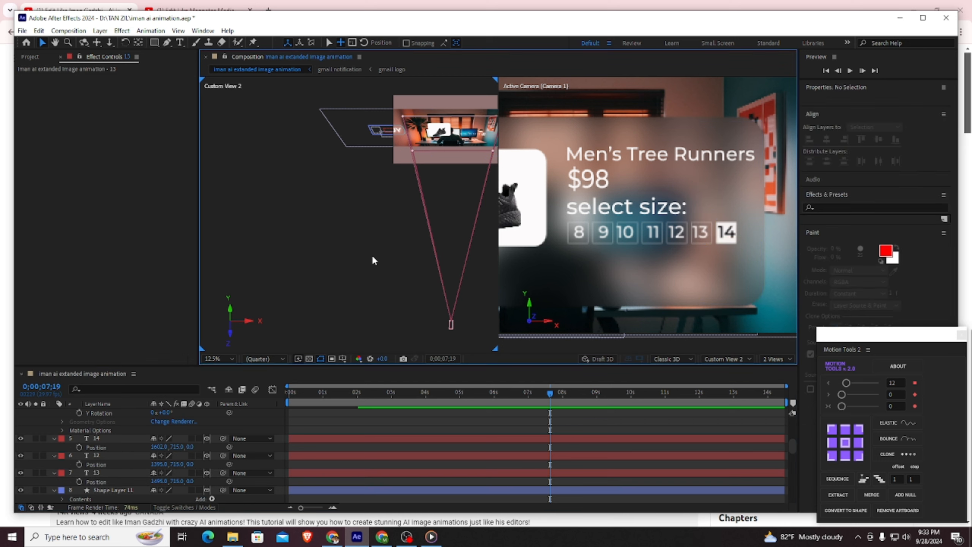
# Shift the "10" text horizontally to about 1184 so it sits centered in its square
pyautogui.scroll(4, 67, 464)
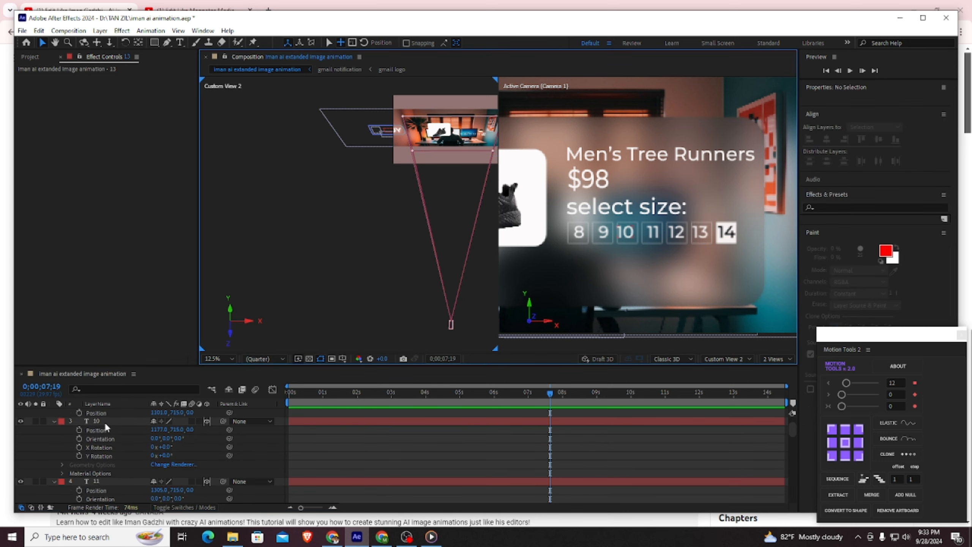
pyautogui.click(104, 422)
pyautogui.moveTo(157, 430); pyautogui.dragTo(163, 430)
pyautogui.click(317, 284)
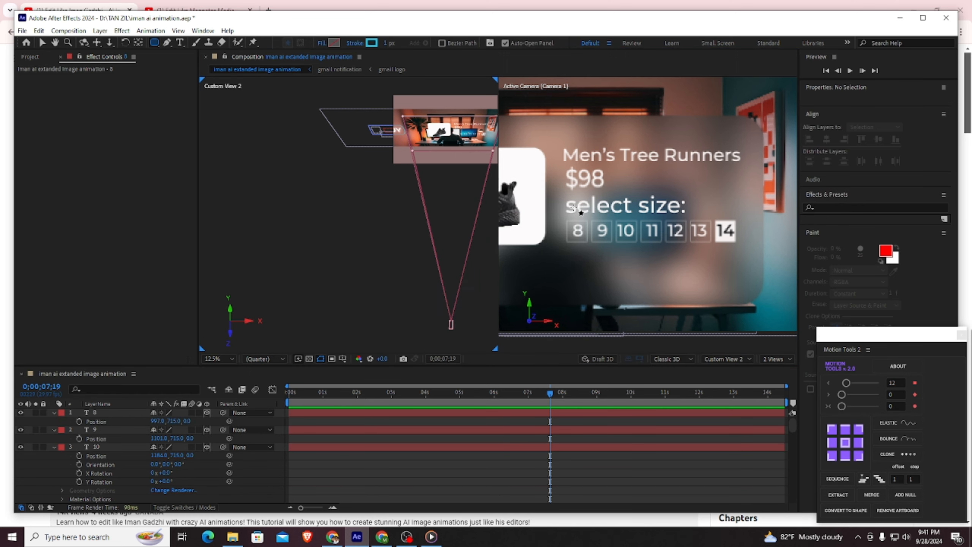
# Draw a rounded rectangle about 330 by 134 px below the size row and duplicate its shape layer
pyautogui.moveTo(582, 257); pyautogui.dragTo(668, 293)
pyautogui.click(101, 412)
pyautogui.hotkey('ctrl', 'd')
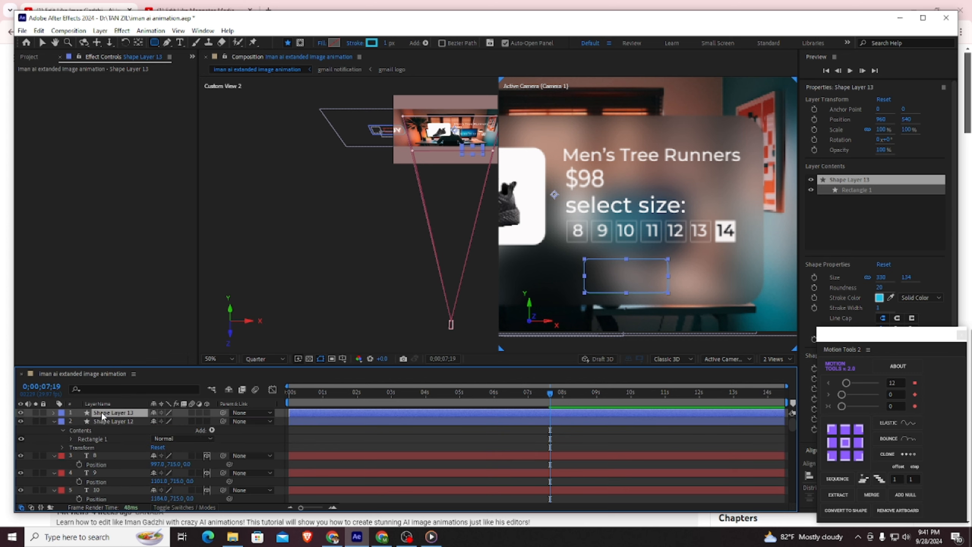
# Apply Deep Glow to the duplicated rounded rectangle with a radius of 350 and Unmult enabled
pyautogui.hotkey('ctrl', 'space')
pyautogui.write('de')
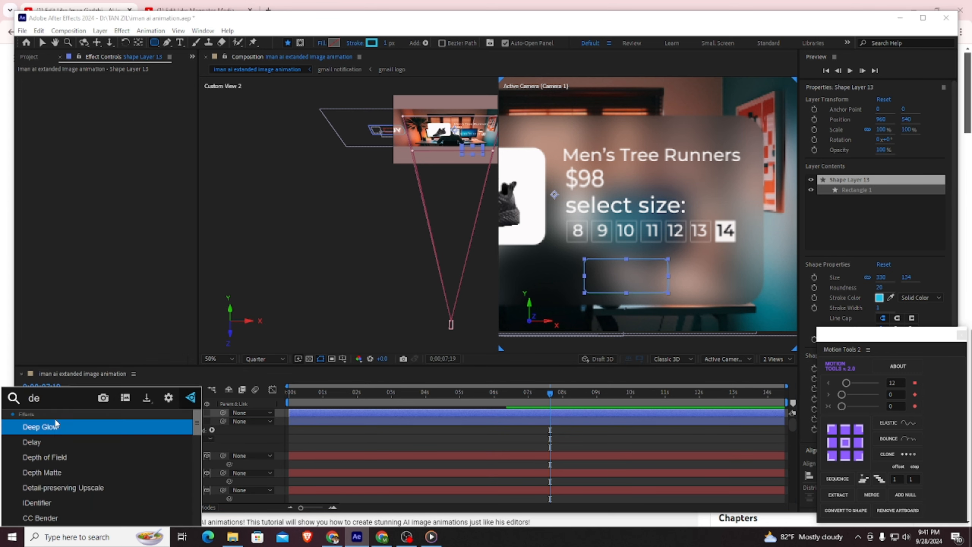
pyautogui.click(56, 428)
pyautogui.click(122, 86)
pyautogui.write('350')
pyautogui.press('Return')
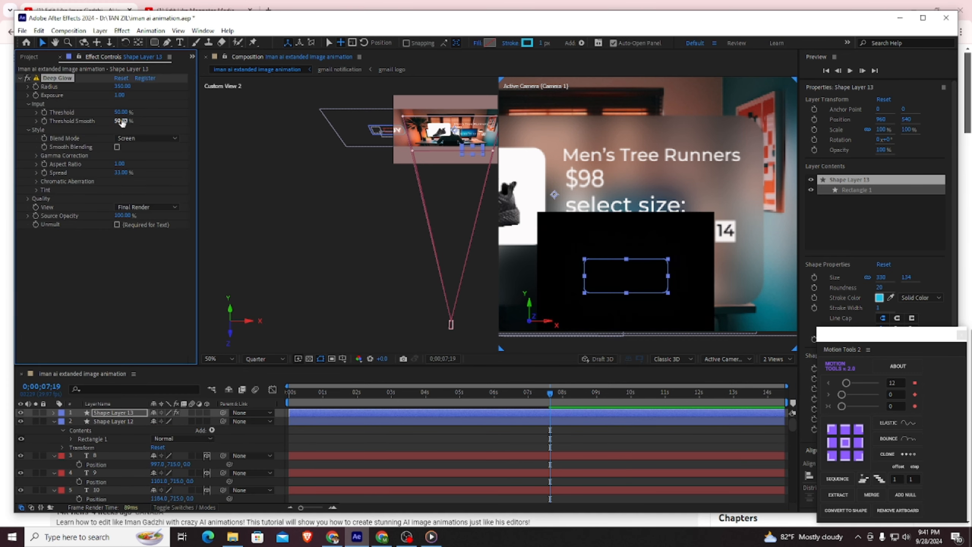
pyautogui.click(116, 225)
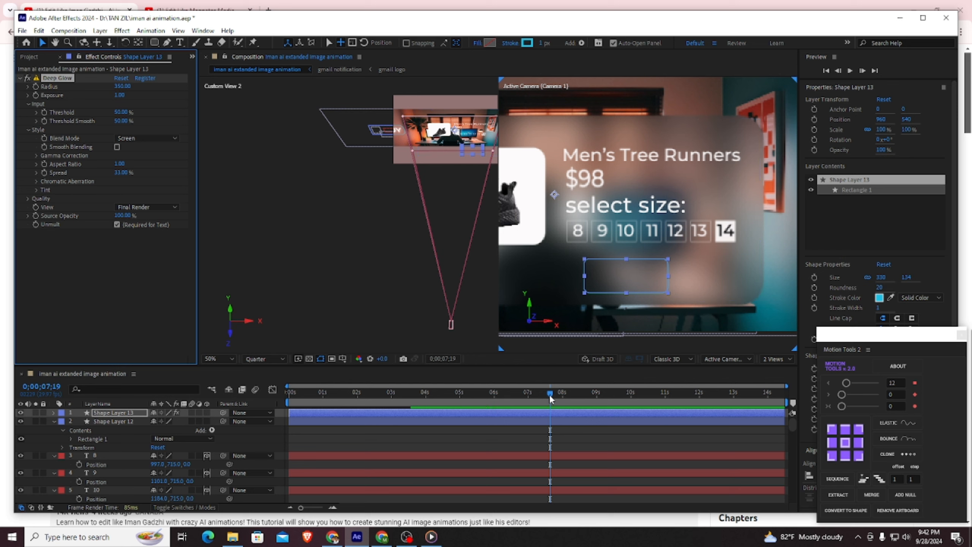
# Make both rounded rectangle layers 3D and shift them to about 869, 536, aligning the button with the size row's start
pyautogui.click(206, 421)
pyautogui.click(207, 413)
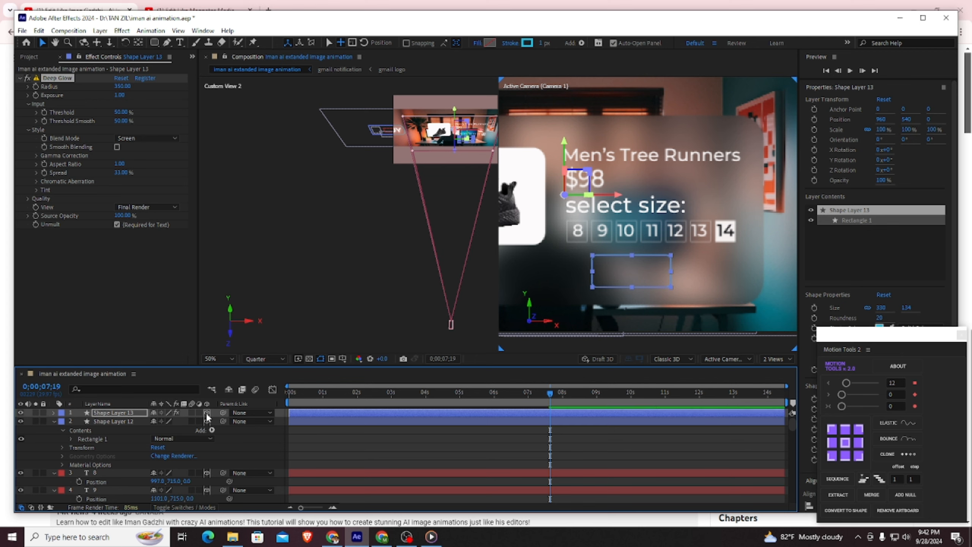
pyautogui.keyDown('shift'); pyautogui.click(111, 420); pyautogui.keyUp('shift')
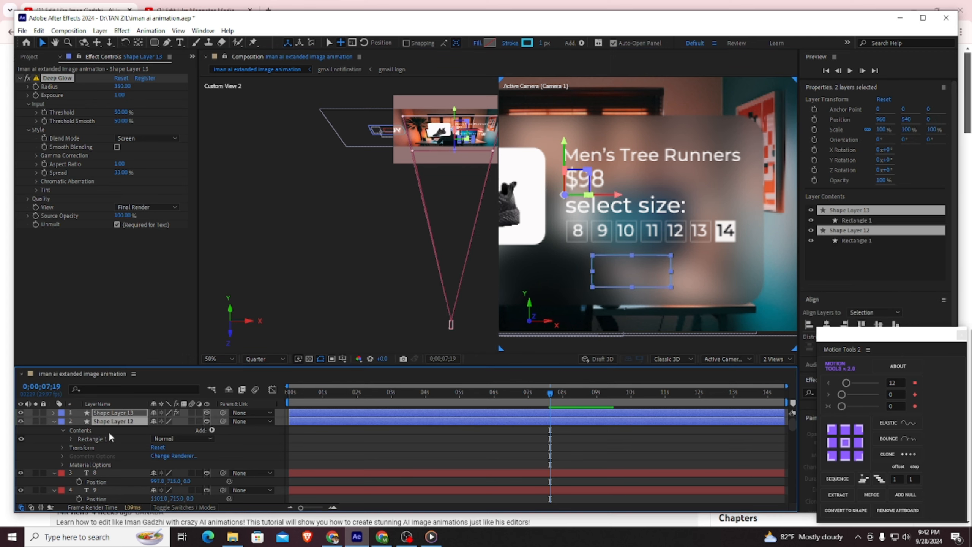
pyautogui.moveTo(643, 273); pyautogui.dragTo(620, 272)
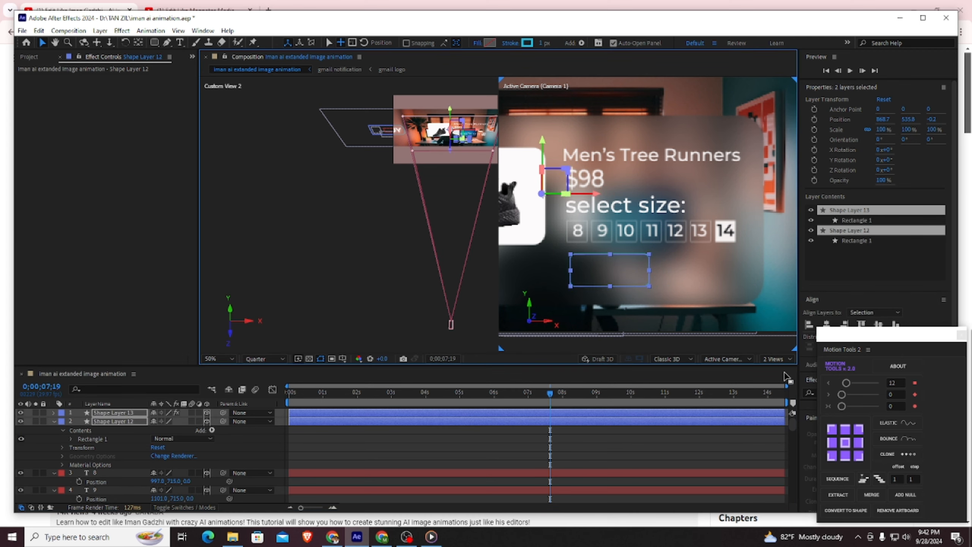
pyautogui.click(319, 263)
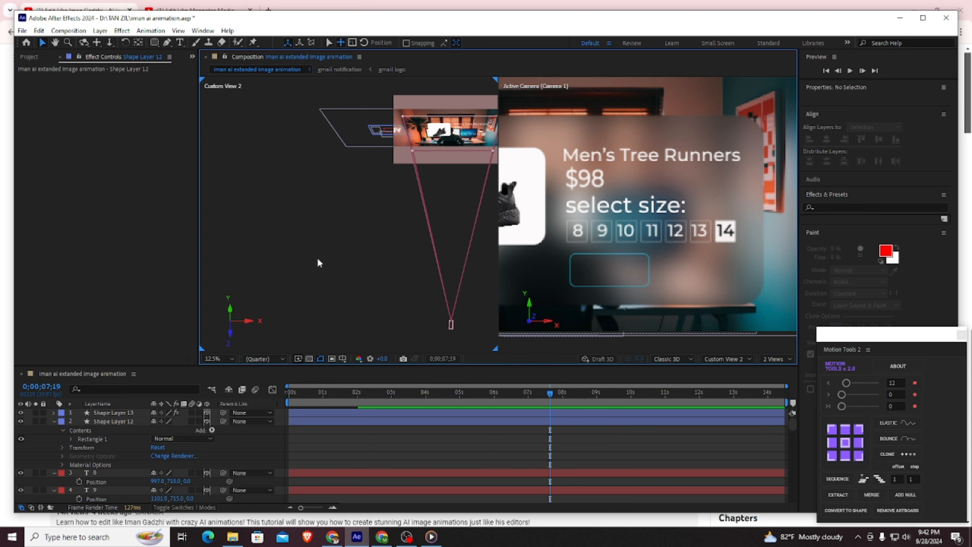
# Add the shopping cart icon as the top layer and turn it white using Change to Color with Hue, Lightness & Saturation
pyautogui.click(29, 57)
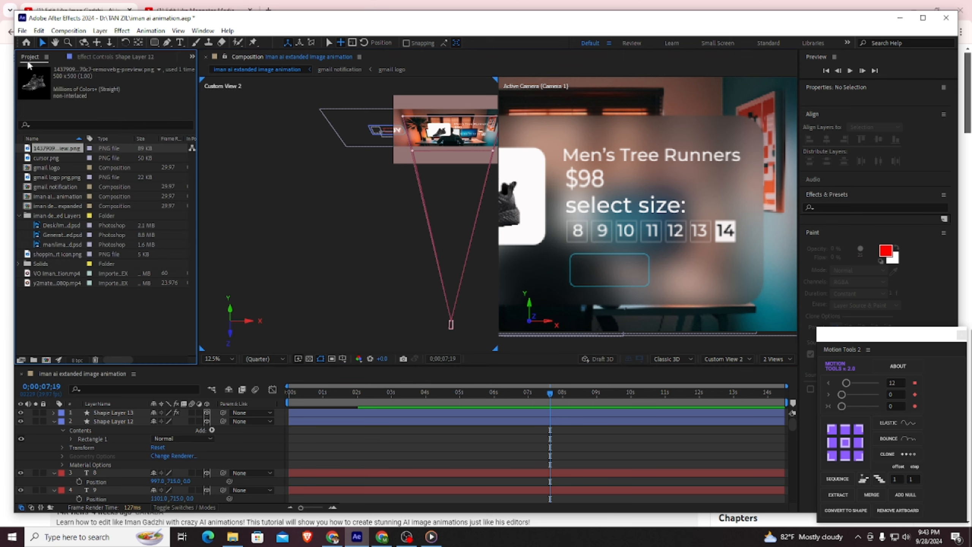
pyautogui.moveTo(52, 255); pyautogui.dragTo(77, 410)
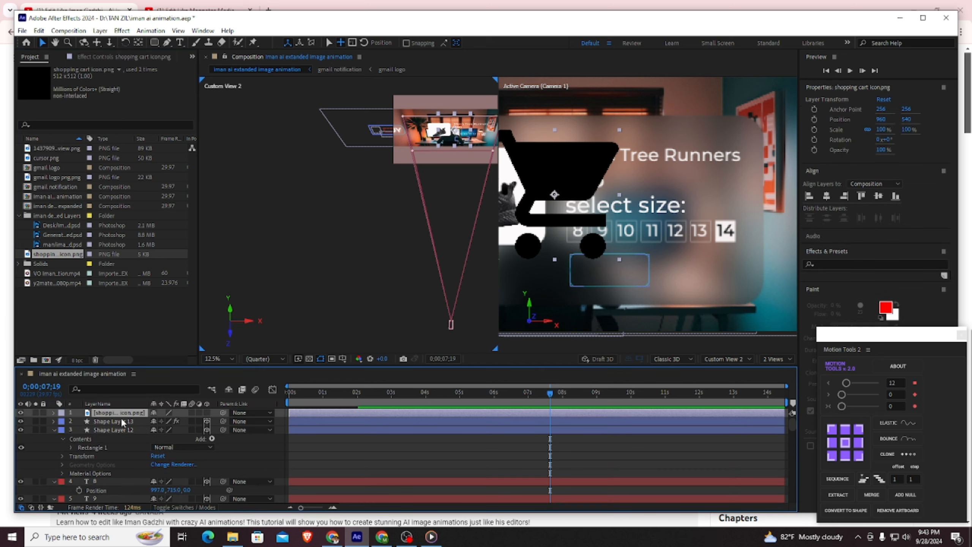
pyautogui.hotkey('ctrl', 'space')
pyautogui.write('change to')
pyautogui.press('Return')
pyautogui.click(149, 104)
pyautogui.click(137, 147)
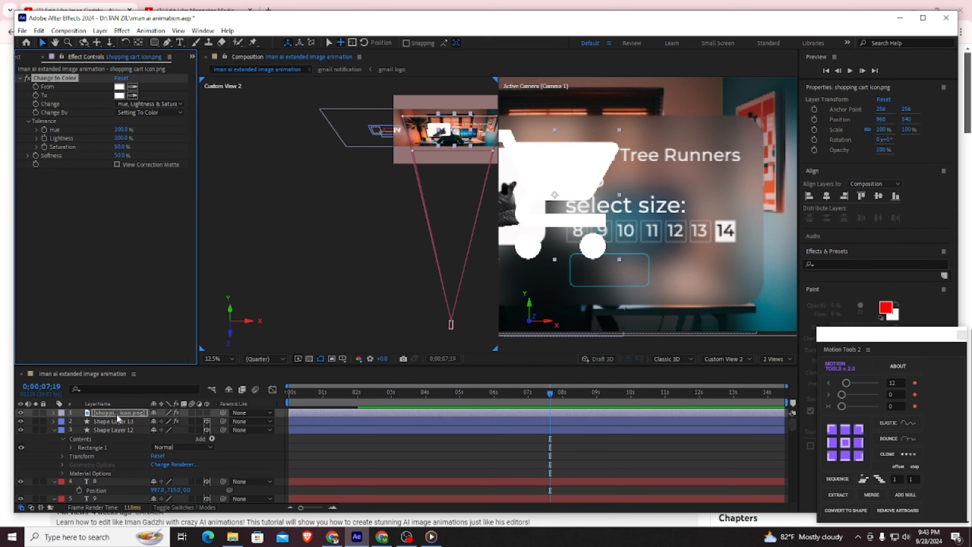
# Apply a Glow effect to the shopping cart icon with a radius of about 72
pyautogui.hotkey('ctrl', 'space')
pyautogui.write('glow')
pyautogui.press('Return')
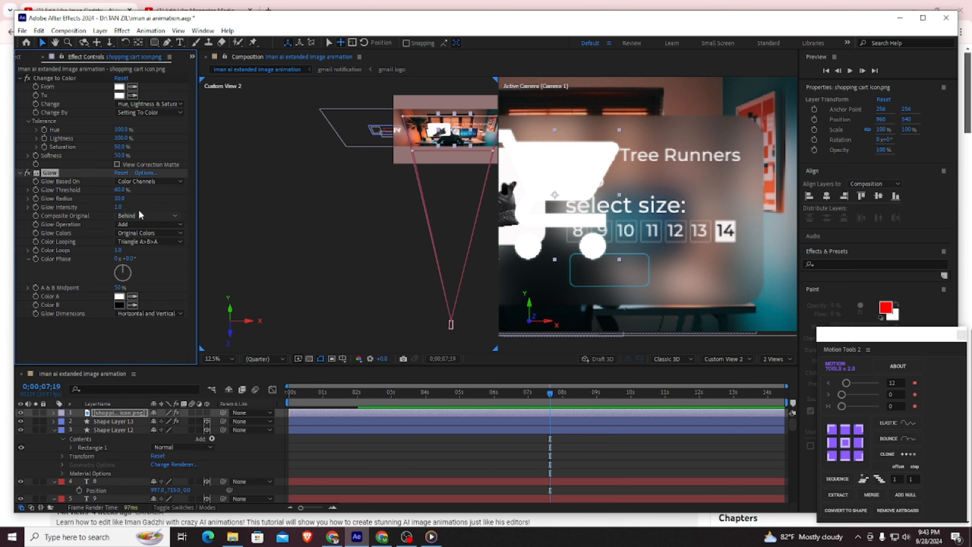
pyautogui.moveTo(120, 198); pyautogui.dragTo(138, 197)
# Scale the cart icon to 20%, make it 3D and position it at 1067, 857 inside the button outline
pyautogui.press('s')
pyautogui.moveTo(165, 422); pyautogui.dragTo(117, 417)
pyautogui.moveTo(554, 194); pyautogui.dragTo(587, 271)
pyautogui.click(207, 413)
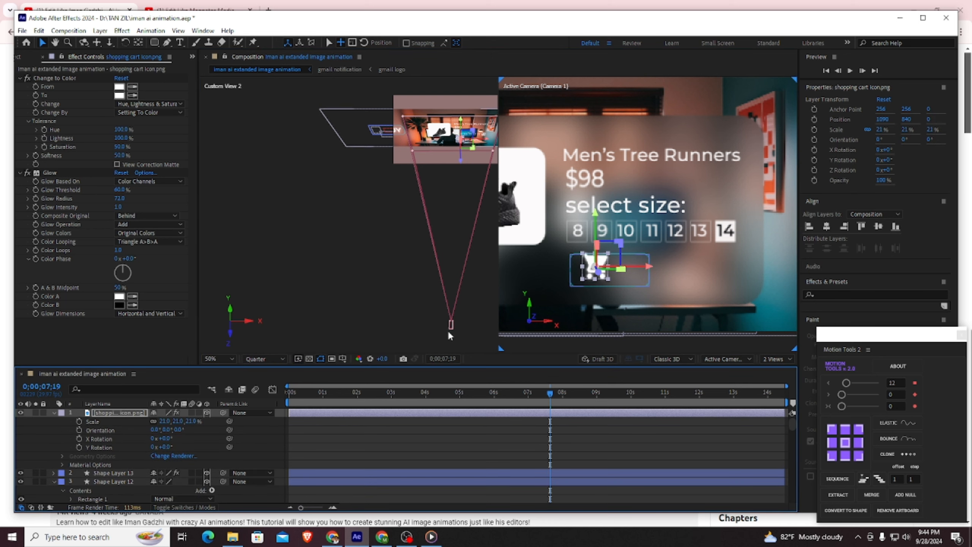
pyautogui.moveTo(162, 421)
pyautogui.mouseDown()
pyautogui.moveTo(154, 424)
pyautogui.moveTo(181, 423)
pyautogui.mouseUp()
pyautogui.press('p')
# Add the text "BUY" and place it beside the cart icon at about 1168, 858
pyautogui.hotkey('ctrl', 't')
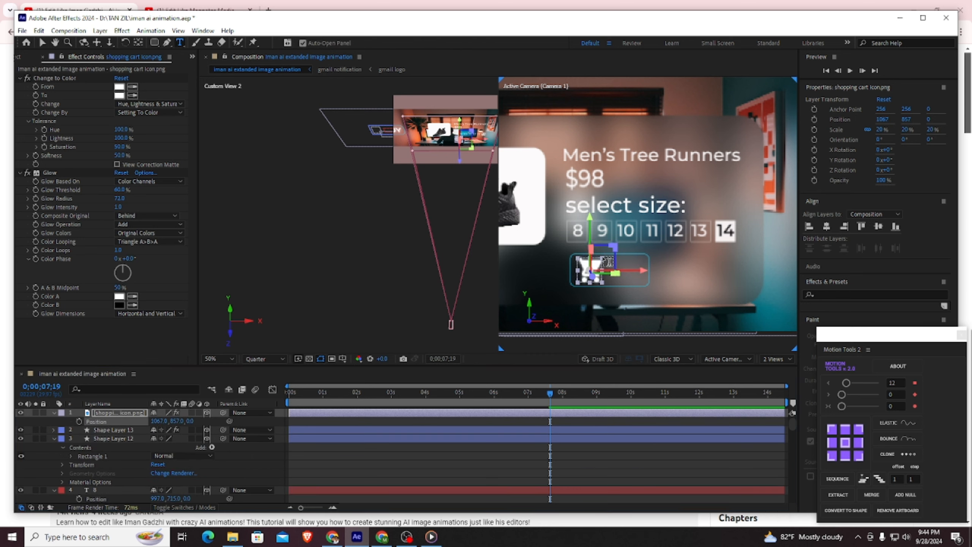
pyautogui.click(624, 258)
pyautogui.write('BUY')
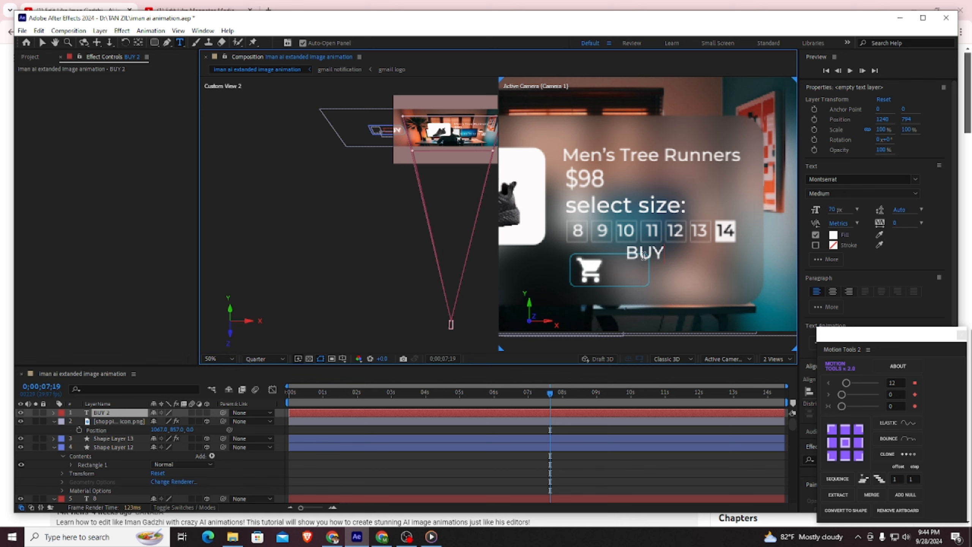
pyautogui.click(43, 43)
pyautogui.moveTo(645, 255); pyautogui.dragTo(627, 271)
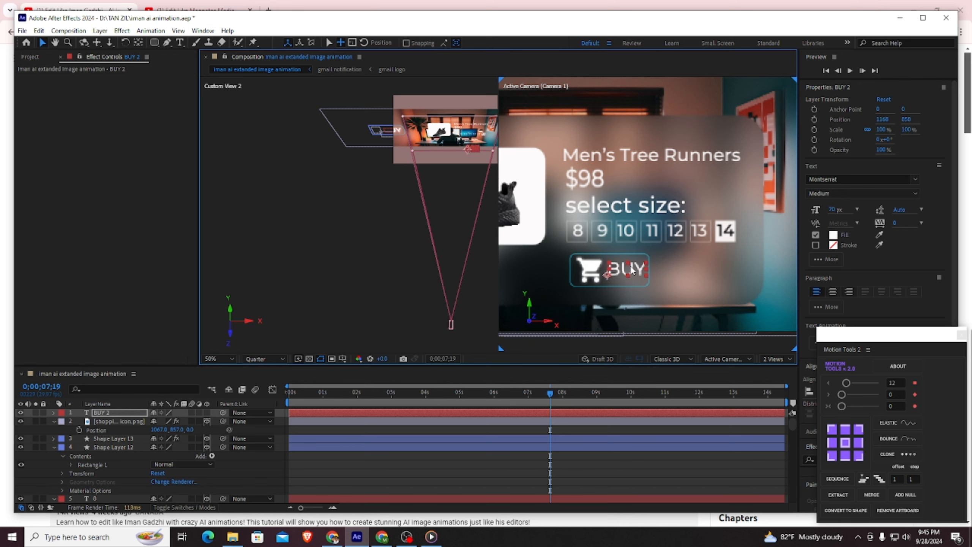
# Apply Deep Glow to the "BUY" text with Unmult enabled
pyautogui.click(100, 413)
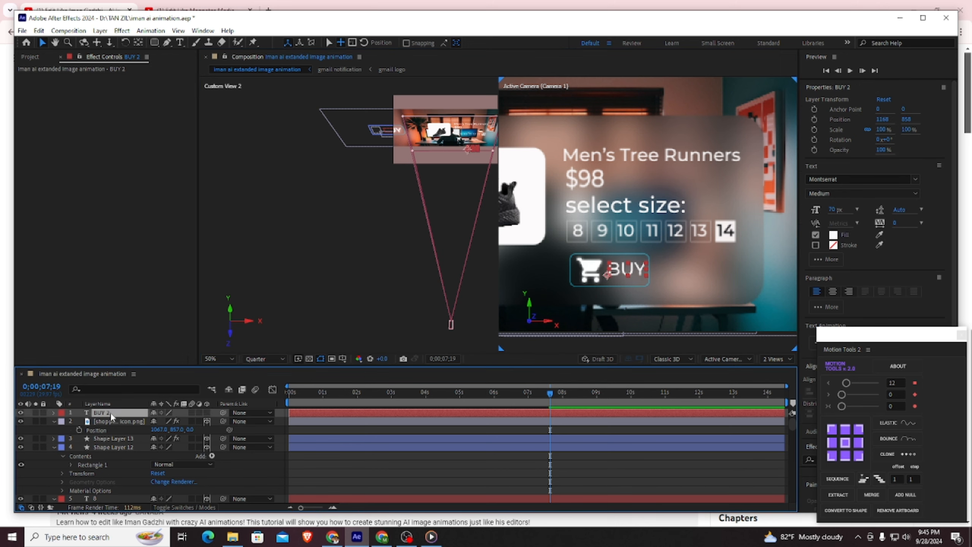
pyautogui.hotkey('ctrl', 'space')
pyautogui.write('deep')
pyautogui.press('Return')
pyautogui.click(116, 225)
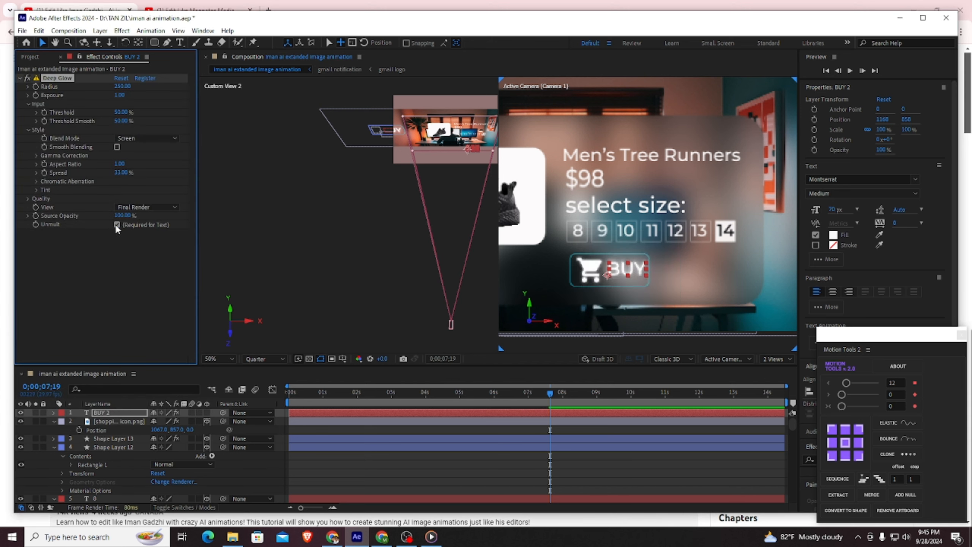
pyautogui.click(398, 283)
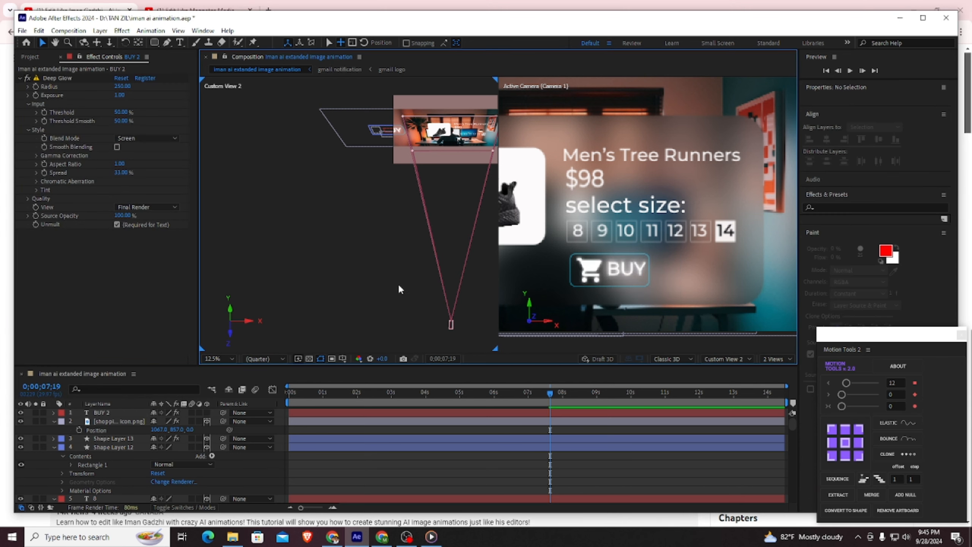
# Make the "BUY" text layer 3D and reposition it to 1133, 877 inside the button
pyautogui.click(625, 275)
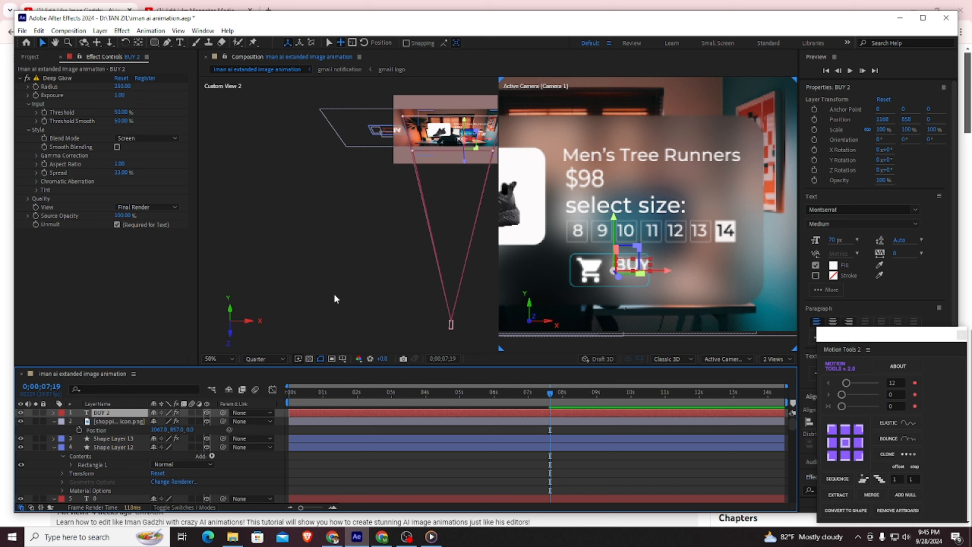
pyautogui.press('p')
pyautogui.moveTo(161, 421); pyautogui.dragTo(186, 422)
pyautogui.click(343, 264)
# Add cursor.png as the top layer and make it all white using Change to Color with Hue, Lightness & Saturation and 100% lightness tolerance
pyautogui.click(30, 56)
pyautogui.moveTo(47, 158); pyautogui.dragTo(102, 412)
pyautogui.hotkey('ctrl', 'space')
pyautogui.write('c')
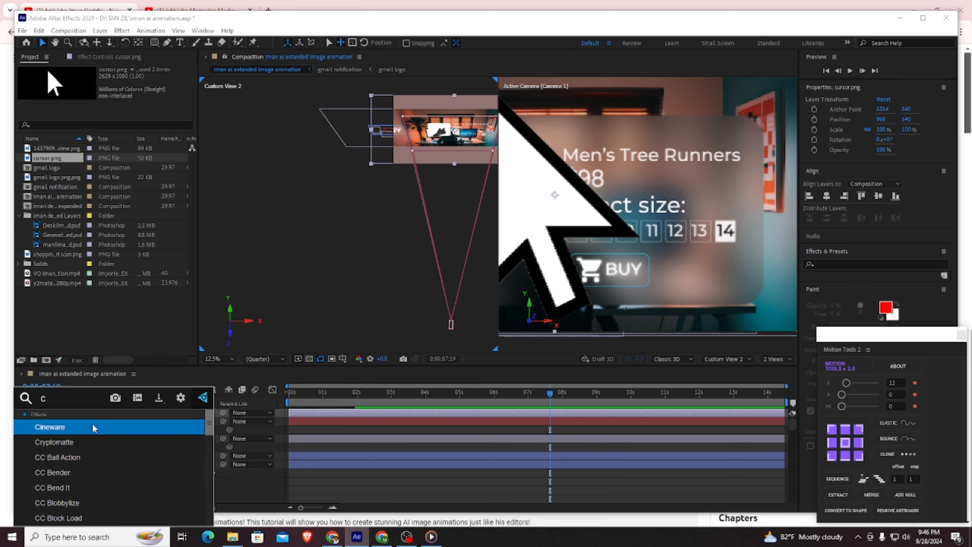
pyautogui.write('h')
pyautogui.click(90, 441)
pyautogui.moveTo(129, 137); pyautogui.dragTo(149, 137)
pyautogui.click(149, 104)
pyautogui.click(160, 150)
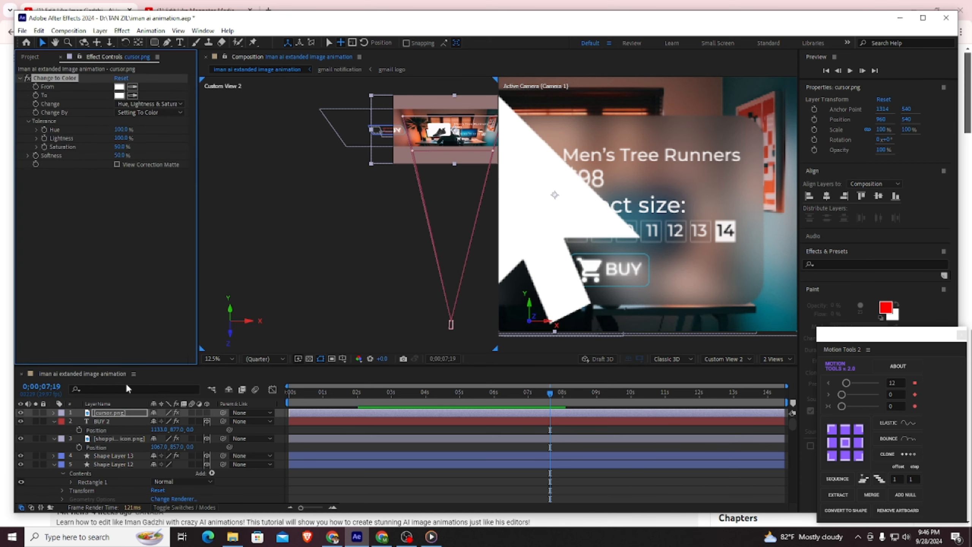
# Apply Deep Glow to the cursor layer with radius 150, spread 15% and Unmult enabled
pyautogui.click(114, 413)
pyautogui.hotkey('ctrl', 'space')
pyautogui.write('de')
pyautogui.press('Return')
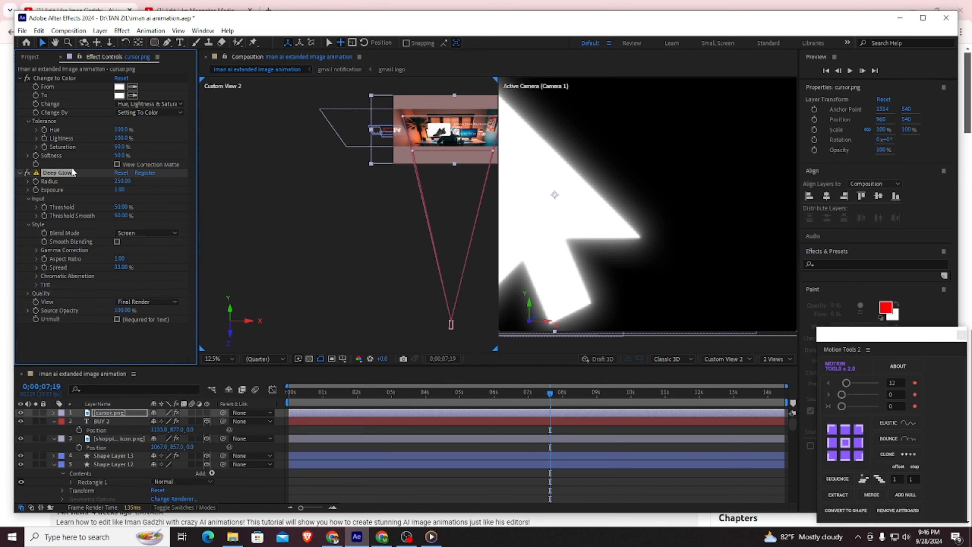
pyautogui.click(120, 268)
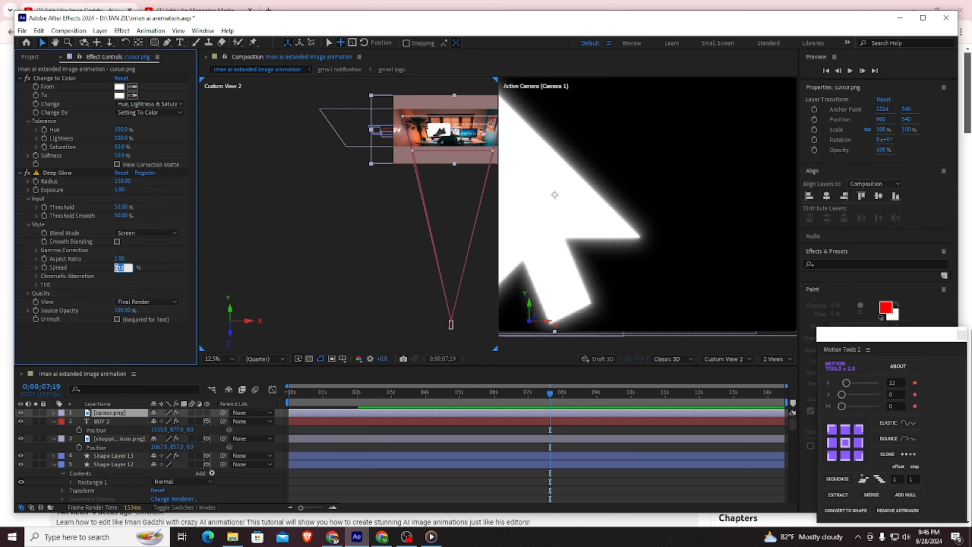
pyautogui.write('15')
pyautogui.press('Return')
pyautogui.click(117, 319)
# Scale the cursor to 10% and move it to about 1214, 944, just below the "BUY" text
pyautogui.press('s')
pyautogui.moveTo(167, 421); pyautogui.dragTo(127, 421)
pyautogui.moveTo(548, 202); pyautogui.dragTo(611, 293)
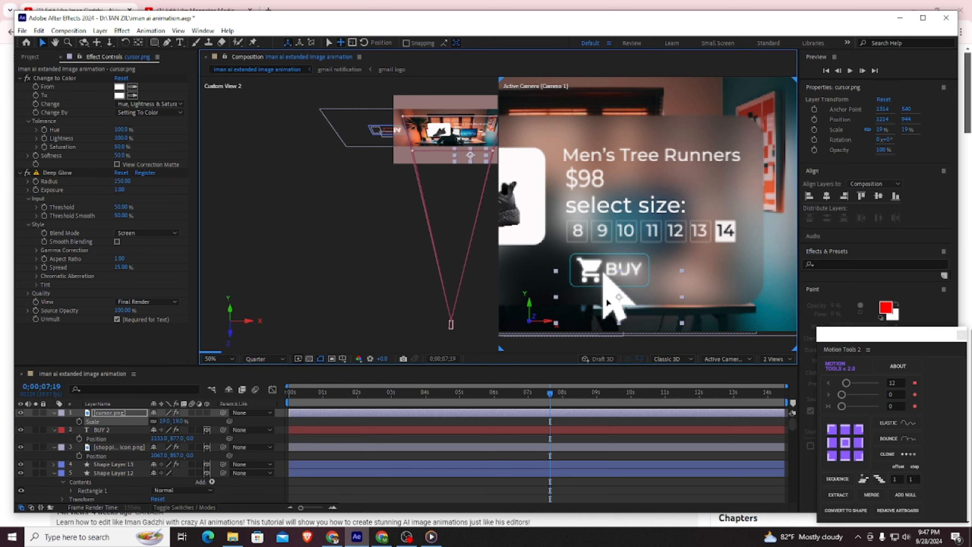
pyautogui.moveTo(167, 422); pyautogui.dragTo(163, 422)
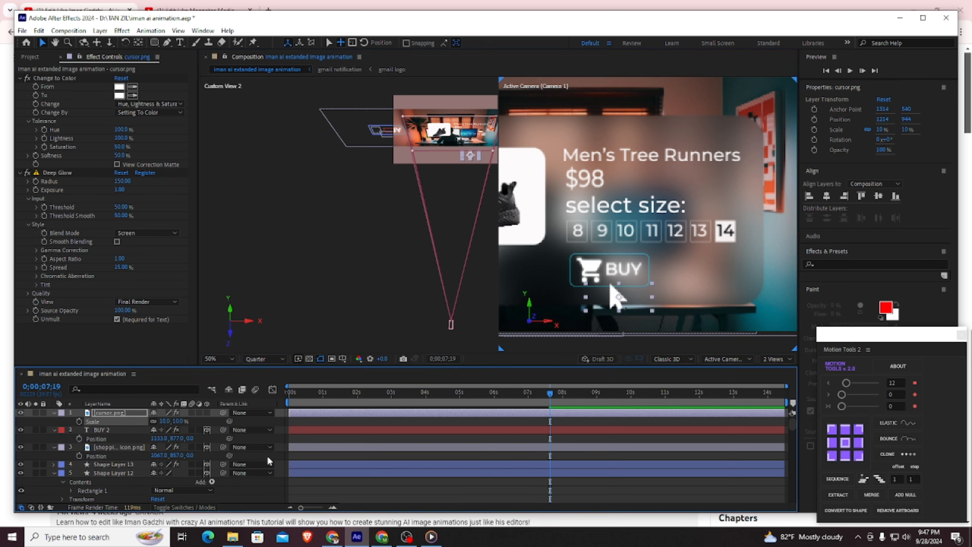
# Make the cursor layer 3D and set its position to about 1205, 920, over the BUY button
pyautogui.click(207, 413)
pyautogui.click(110, 414)
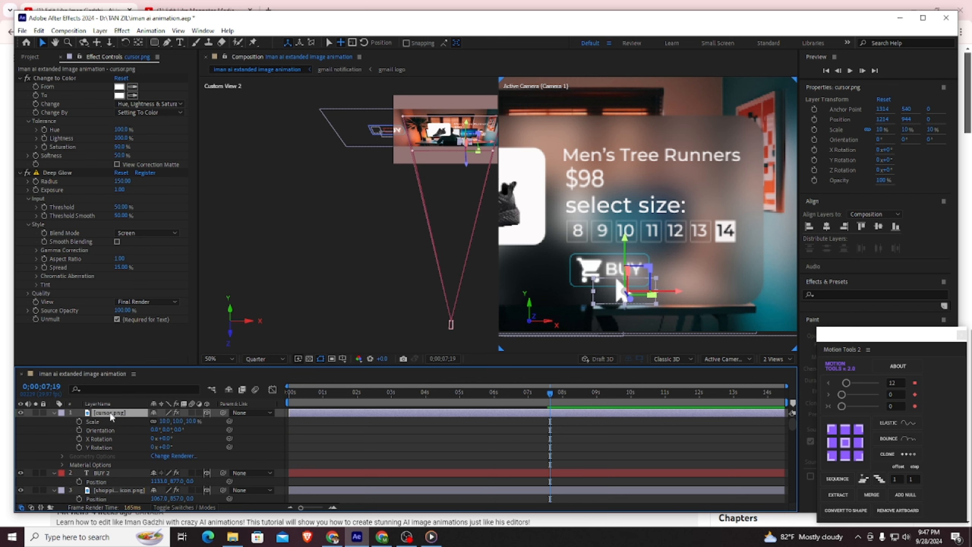
pyautogui.press('p')
pyautogui.moveTo(165, 422); pyautogui.dragTo(159, 423)
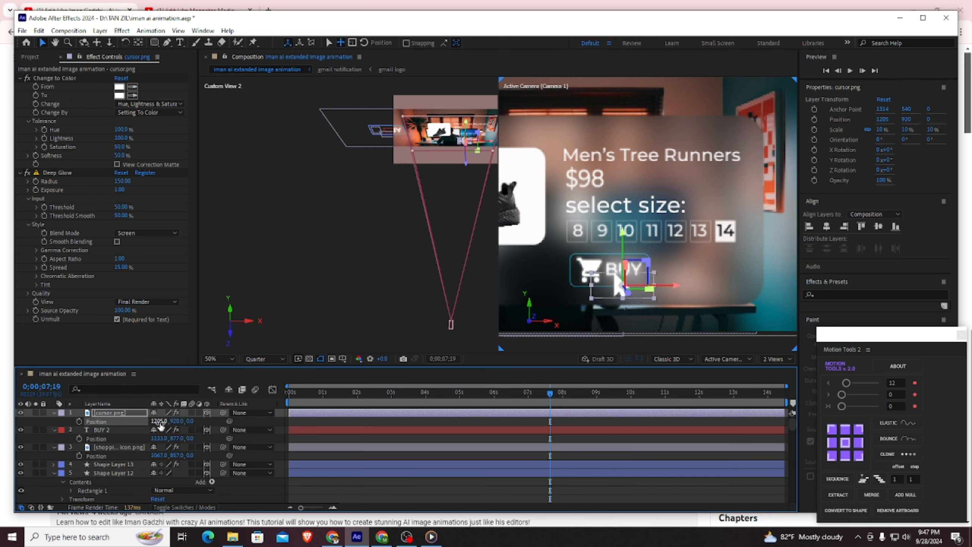
# At 0;00;07;28, move the cursor to about 1651, 1144 below the card and add a position keyframe
pyautogui.moveTo(549, 395); pyautogui.dragTo(560, 396)
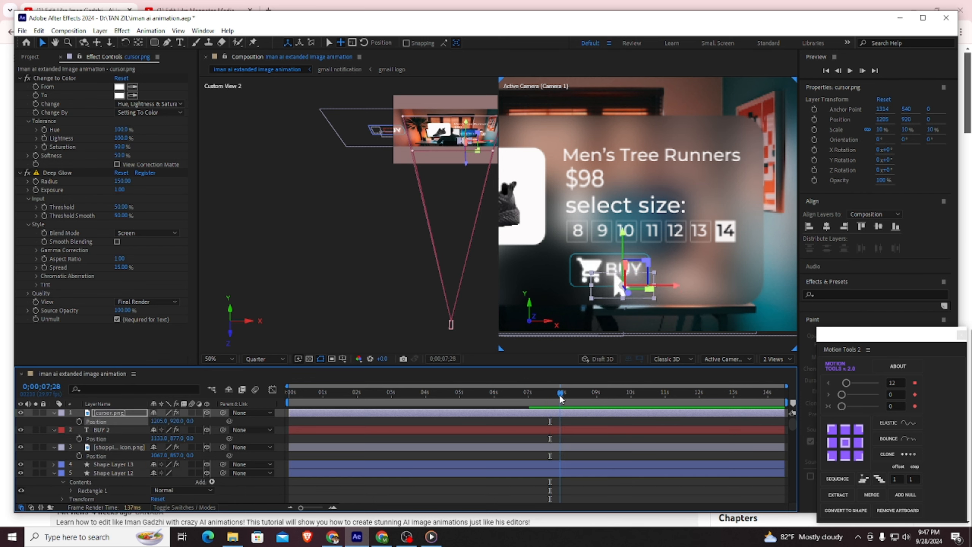
pyautogui.click(118, 413)
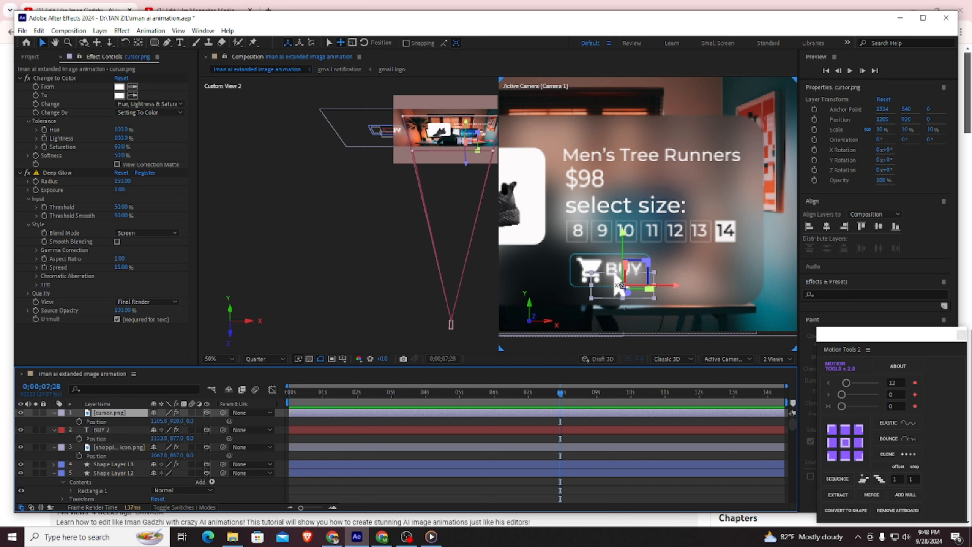
pyautogui.moveTo(614, 285); pyautogui.dragTo(692, 286)
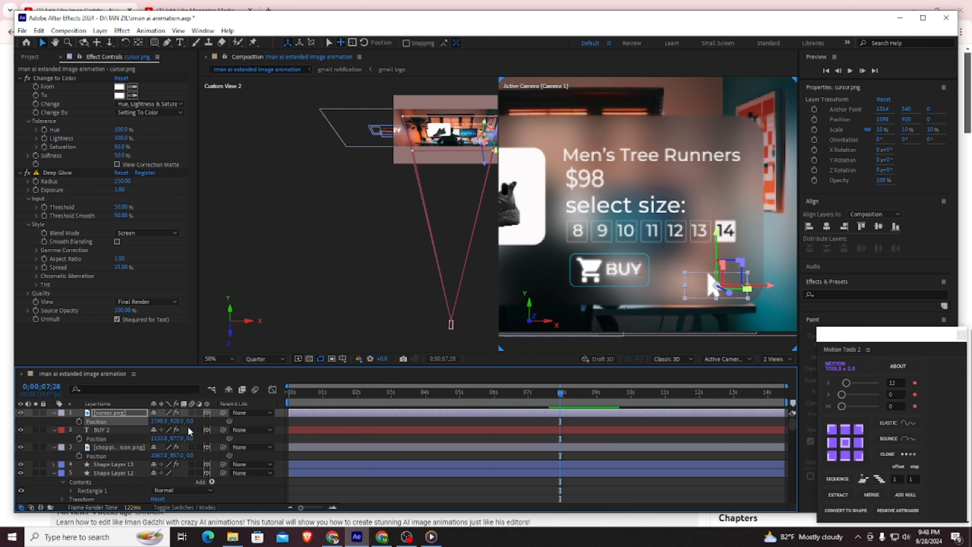
pyautogui.moveTo(177, 420)
pyautogui.mouseDown()
pyautogui.moveTo(289, 420)
pyautogui.moveTo(167, 419)
pyautogui.moveTo(180, 416)
pyautogui.mouseUp()
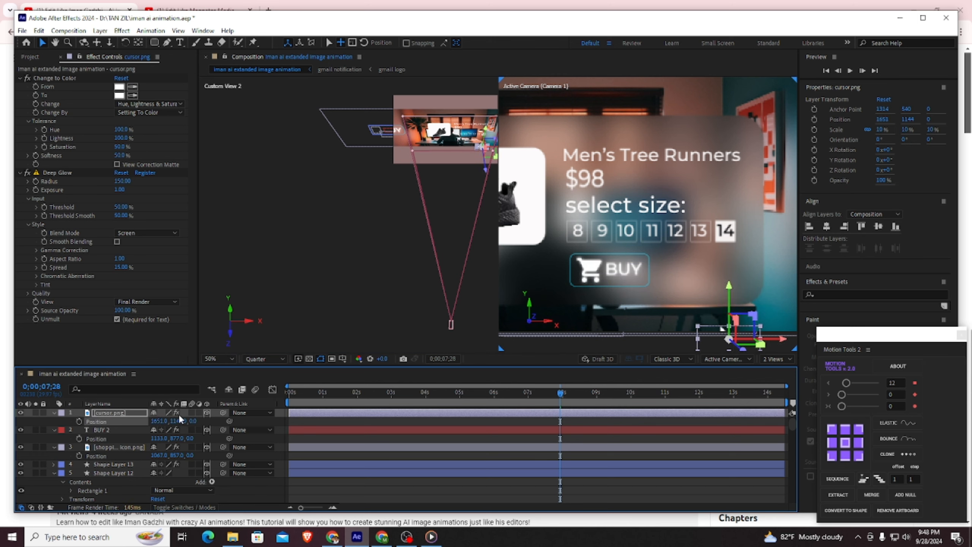
pyautogui.click(80, 421)
# At 0;00;09;25, keyframe the cursor's position at about 1194, 928, on the BUY button
pyautogui.moveTo(562, 394); pyautogui.dragTo(626, 396)
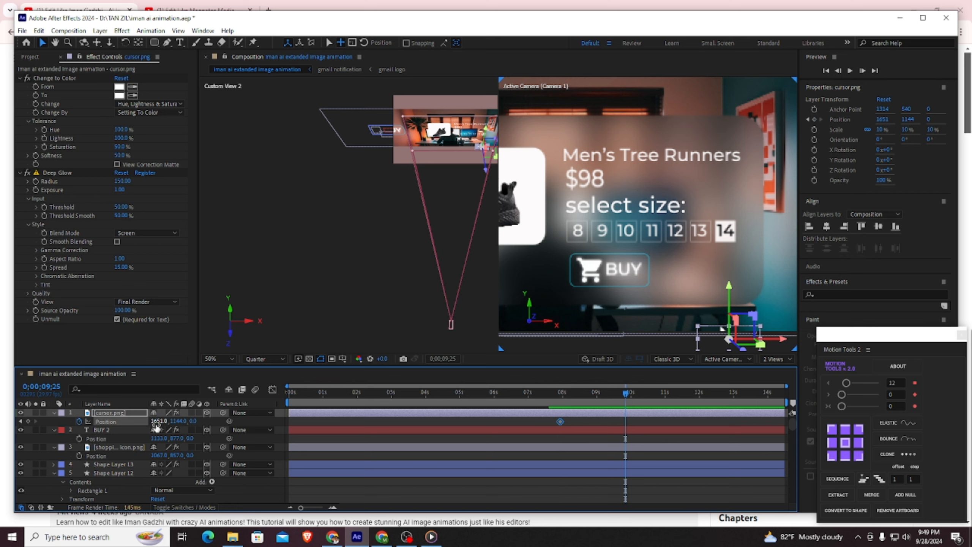
pyautogui.moveTo(159, 422); pyautogui.dragTo(2, 421)
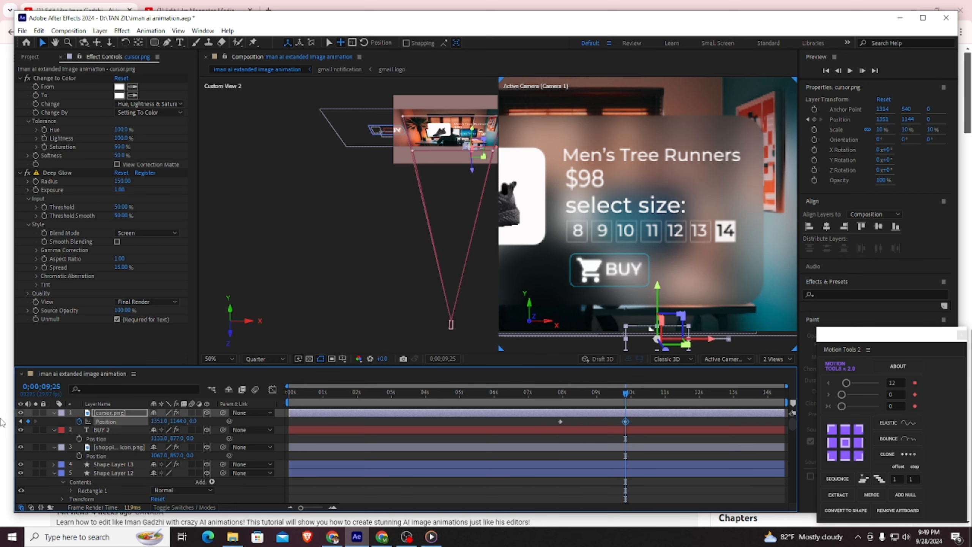
pyautogui.moveTo(652, 339); pyautogui.dragTo(611, 277)
# Easy-ease the cursor's two position keyframes with an adjusted speed curve and preview the motion from 0;00;07;18
pyautogui.click(560, 421)
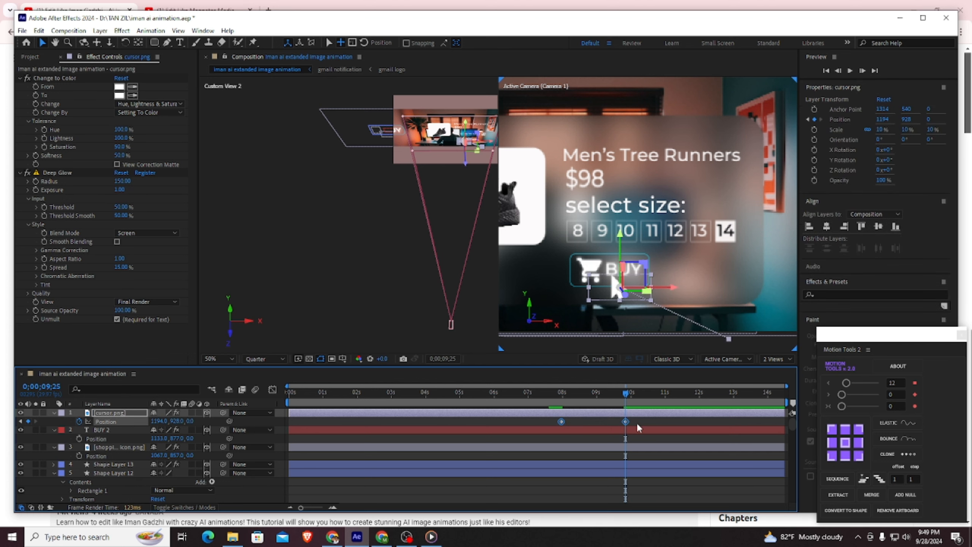
pyautogui.click(273, 390)
pyautogui.moveTo(547, 485); pyautogui.dragTo(614, 482)
pyautogui.click(274, 390)
pyautogui.click(548, 393)
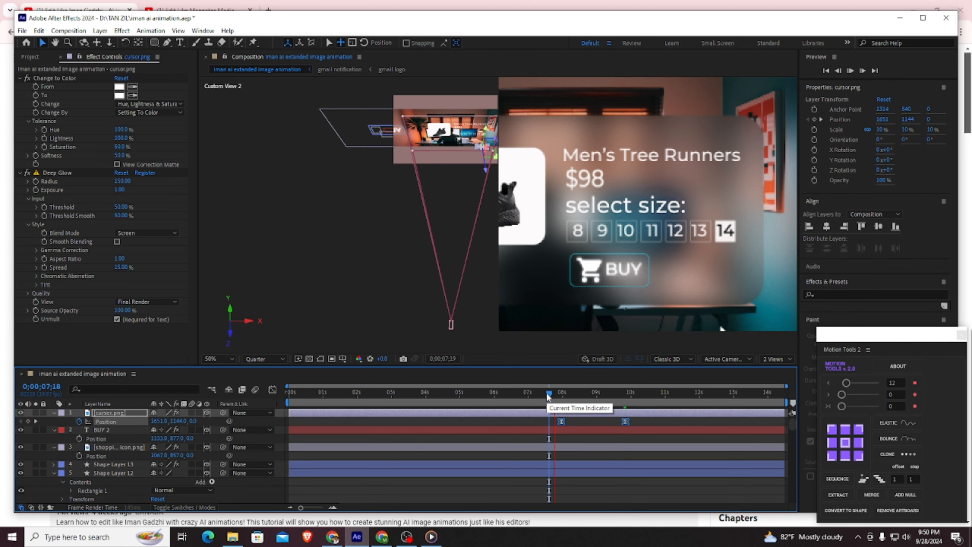
# Move the gmail notification layer below the desk image layer and make it visible
pyautogui.press('space')
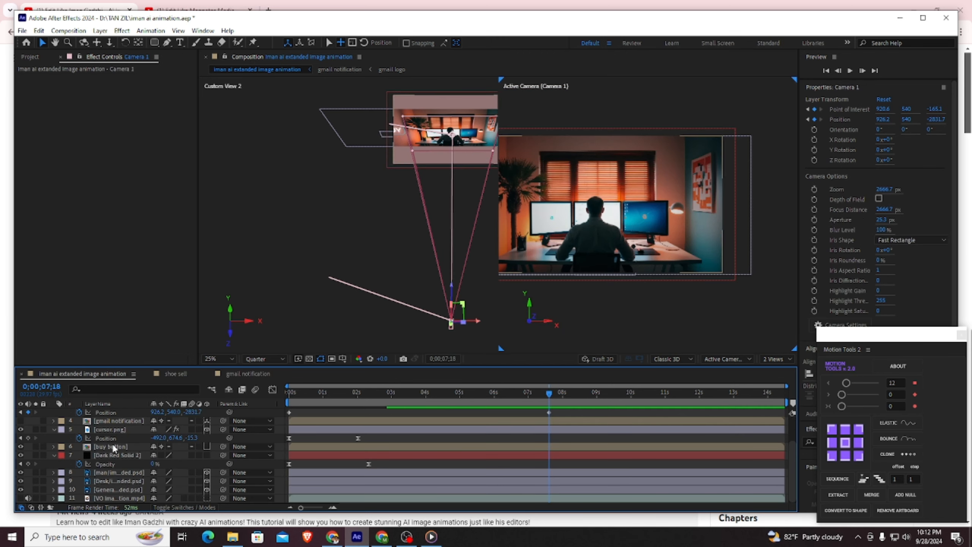
pyautogui.moveTo(115, 419); pyautogui.dragTo(115, 480)
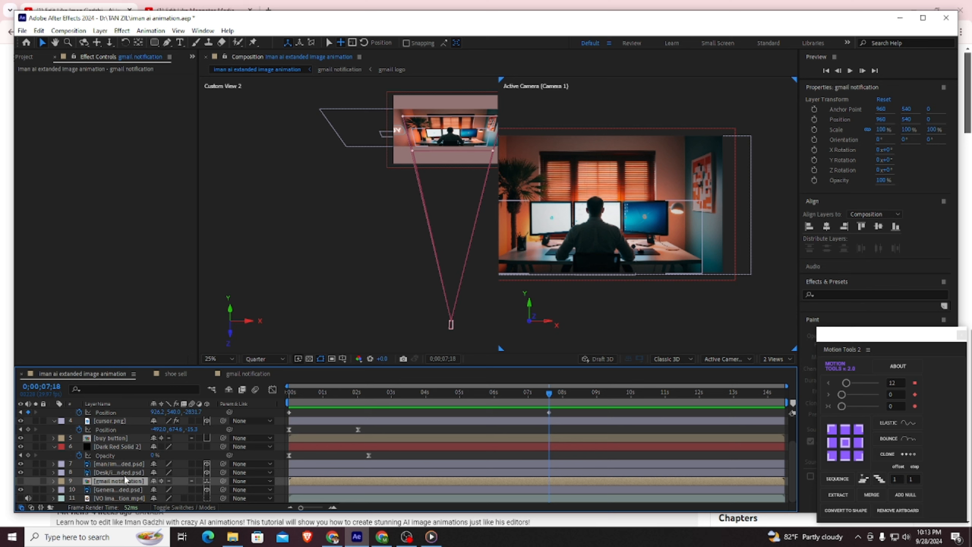
pyautogui.click(20, 481)
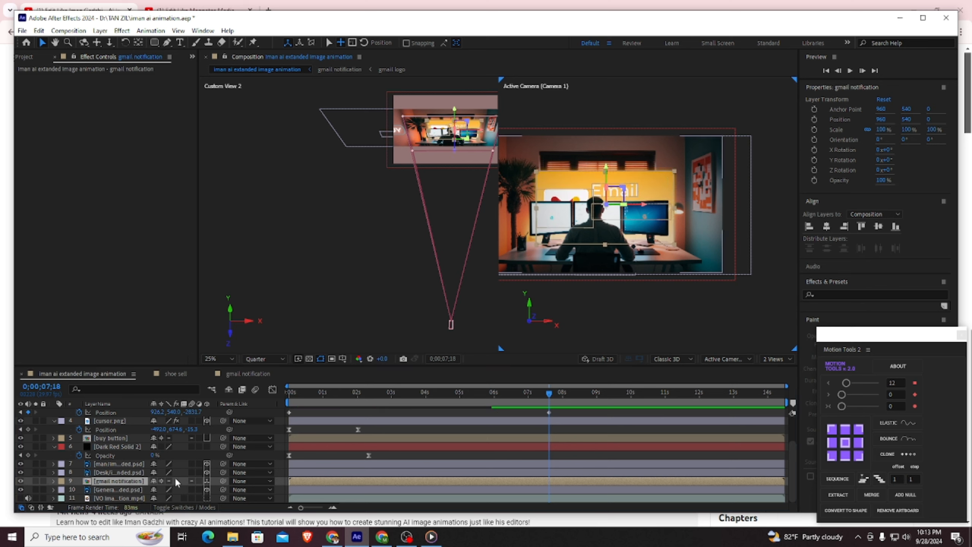
# Scale the gmail notification to 58% and position it at 918, 674, behind the seated man and monitors
pyautogui.press('s')
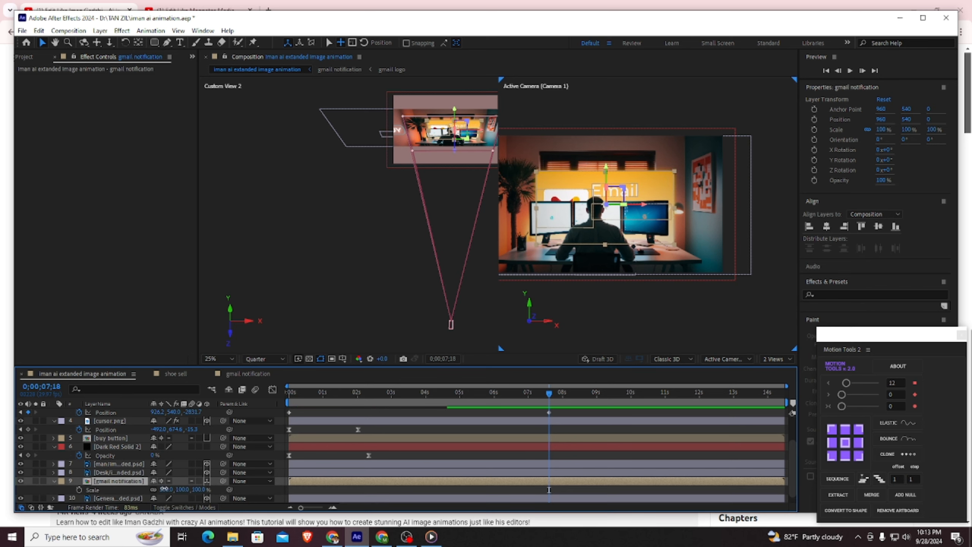
pyautogui.moveTo(164, 490); pyautogui.dragTo(140, 490)
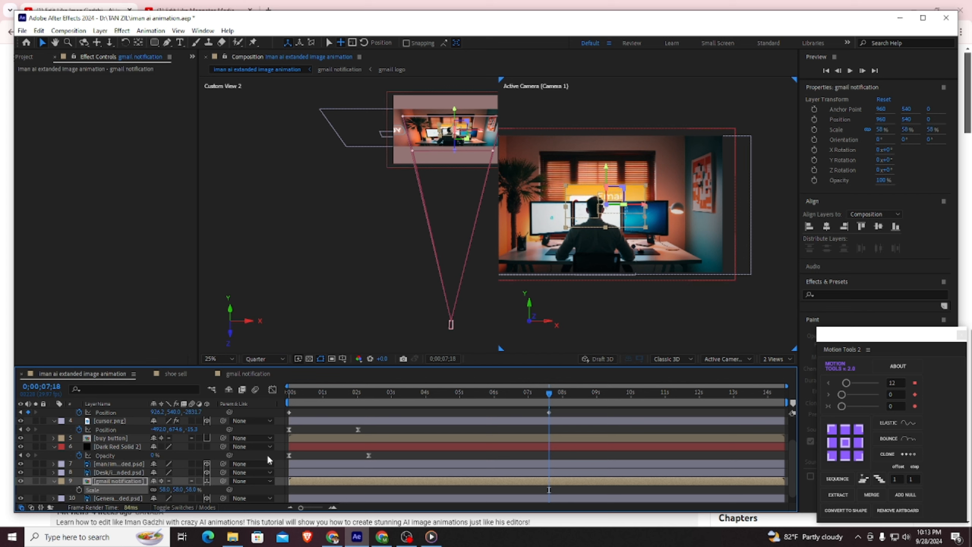
pyautogui.press('p')
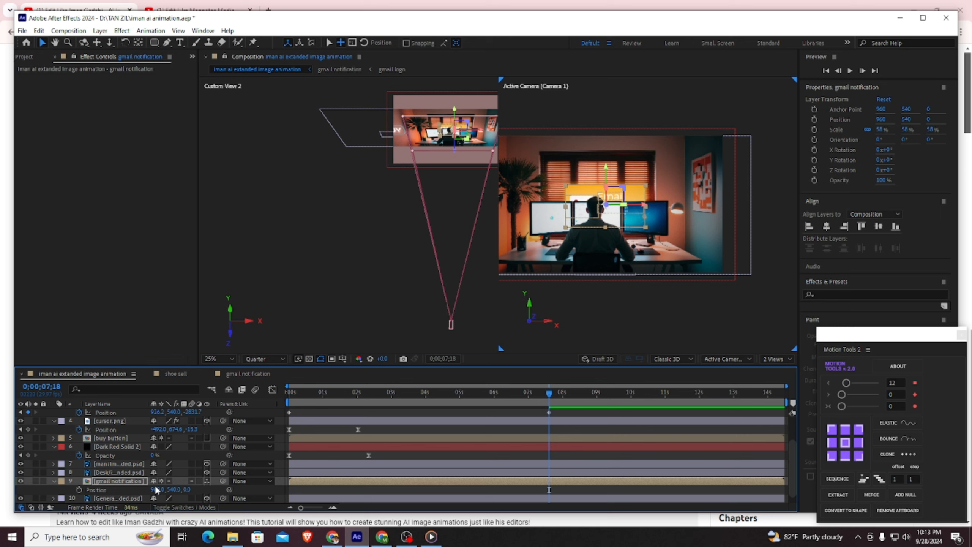
pyautogui.moveTo(157, 489); pyautogui.dragTo(254, 475)
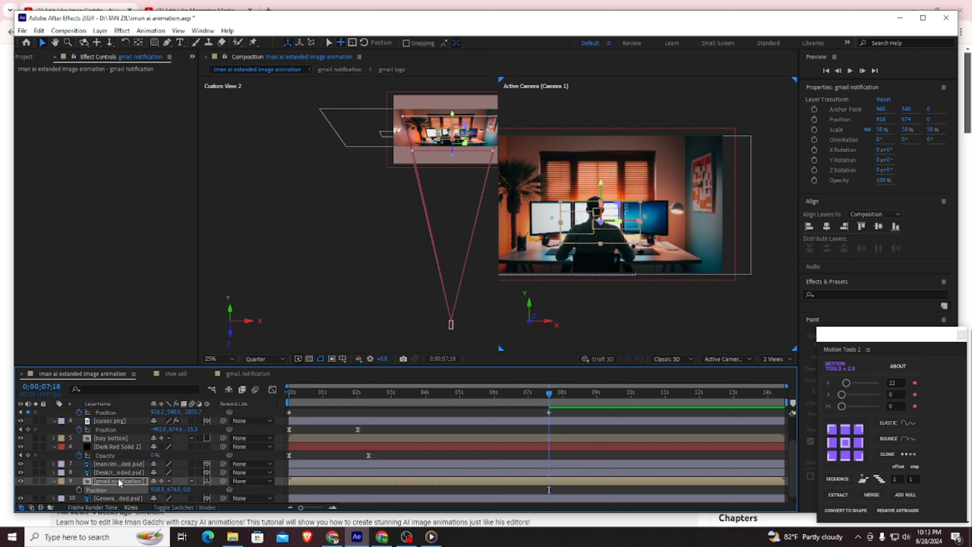
# Add a position keyframe to the gmail notification and place it just before the 7-second mark
pyautogui.click(79, 490)
pyautogui.moveTo(544, 395); pyautogui.dragTo(587, 393)
pyautogui.moveTo(549, 491); pyautogui.dragTo(528, 491)
pyautogui.moveTo(600, 401); pyautogui.dragTo(581, 399)
pyautogui.moveTo(529, 490); pyautogui.dragTo(522, 493)
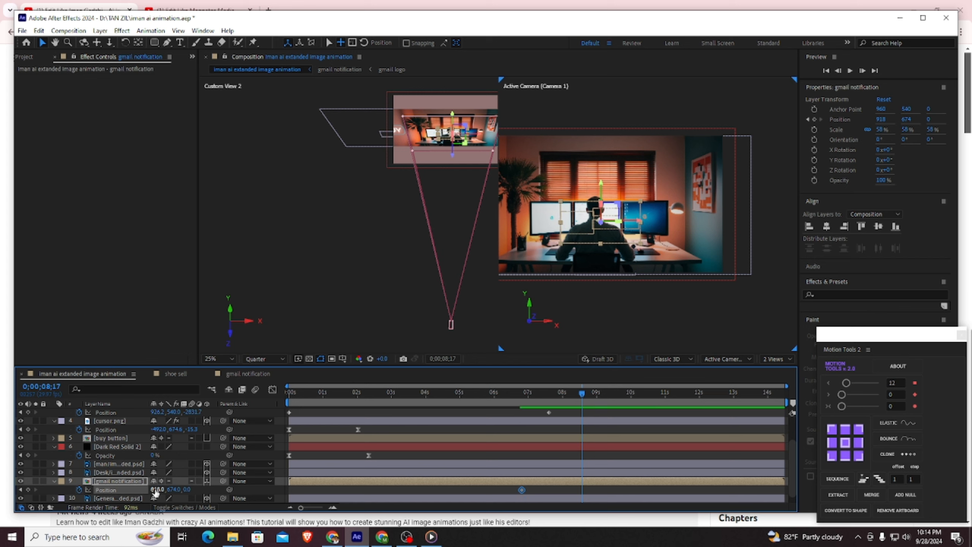
# At 0;00;08;17, raise the gmail notification above the monitors with a position keyframe at about 918, 300
pyautogui.moveTo(164, 489); pyautogui.dragTo(161, 487)
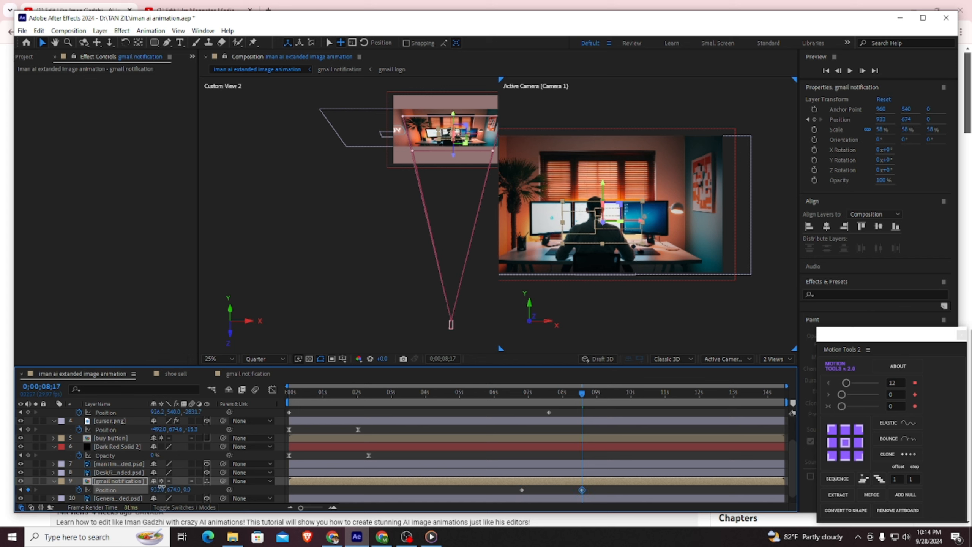
pyautogui.moveTo(226, 529); pyautogui.dragTo(225, 530)
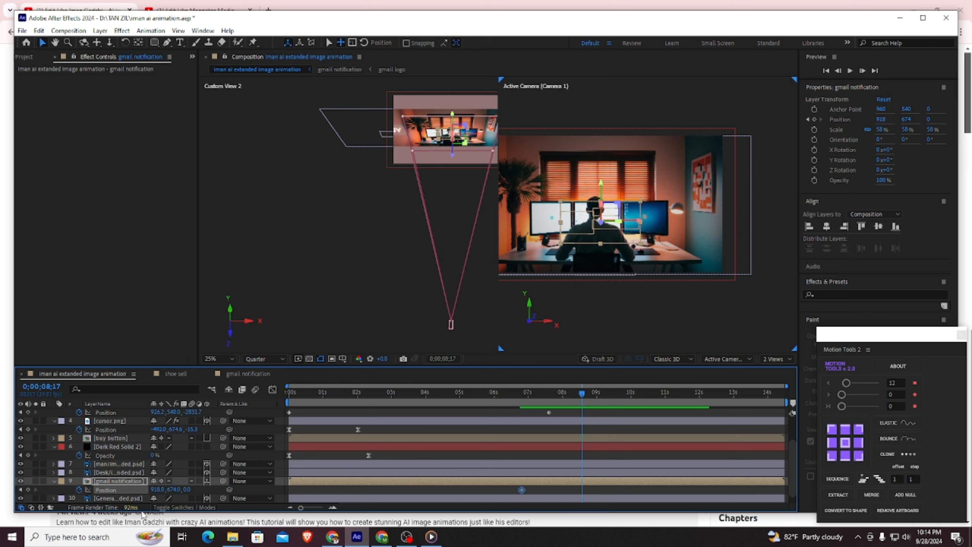
pyautogui.moveTo(170, 490); pyautogui.dragTo(164, 491)
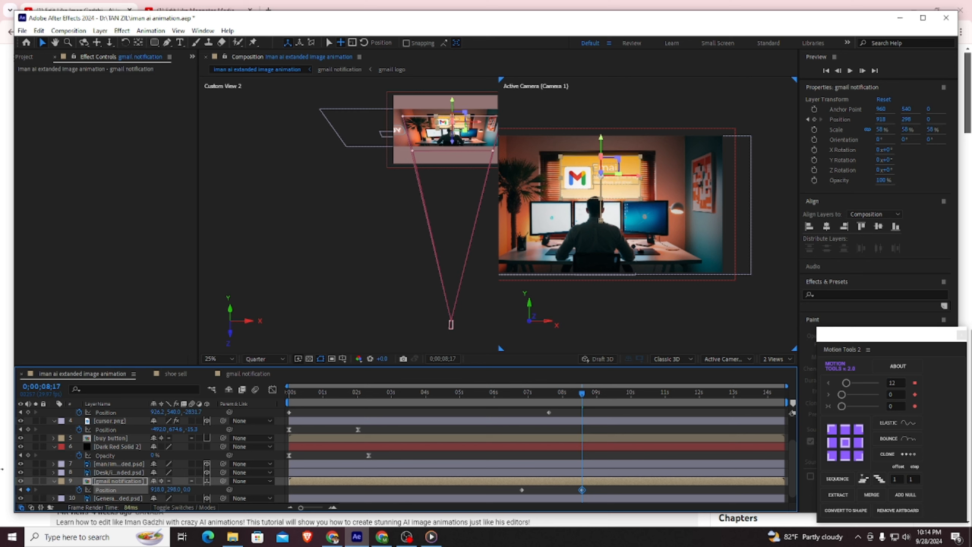
# Easy-ease the notification's two position keyframes and shape the speed curve for a fast start and slow finish
pyautogui.moveTo(591, 495); pyautogui.dragTo(507, 488)
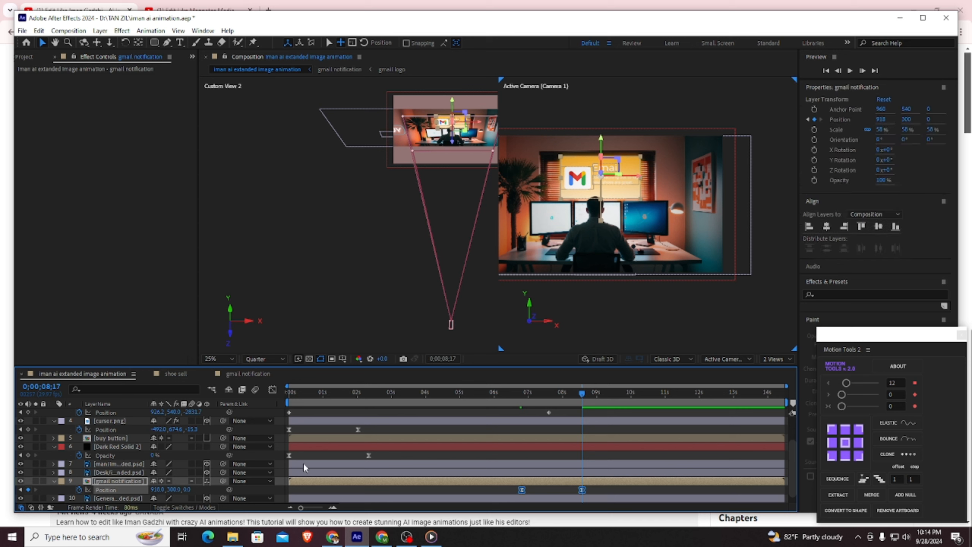
pyautogui.click(273, 390)
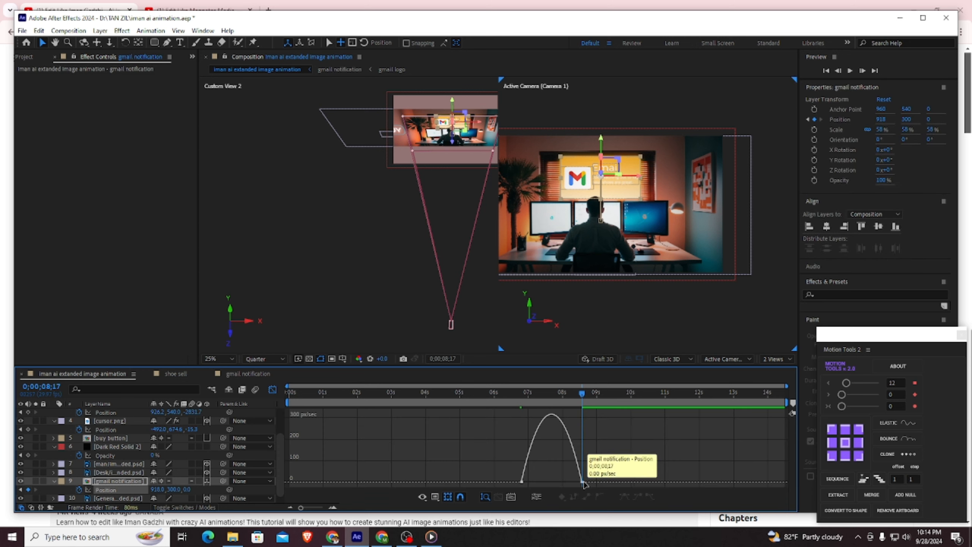
pyautogui.moveTo(527, 484)
pyautogui.mouseDown()
pyautogui.moveTo(596, 481)
pyautogui.moveTo(531, 480)
pyautogui.mouseUp()
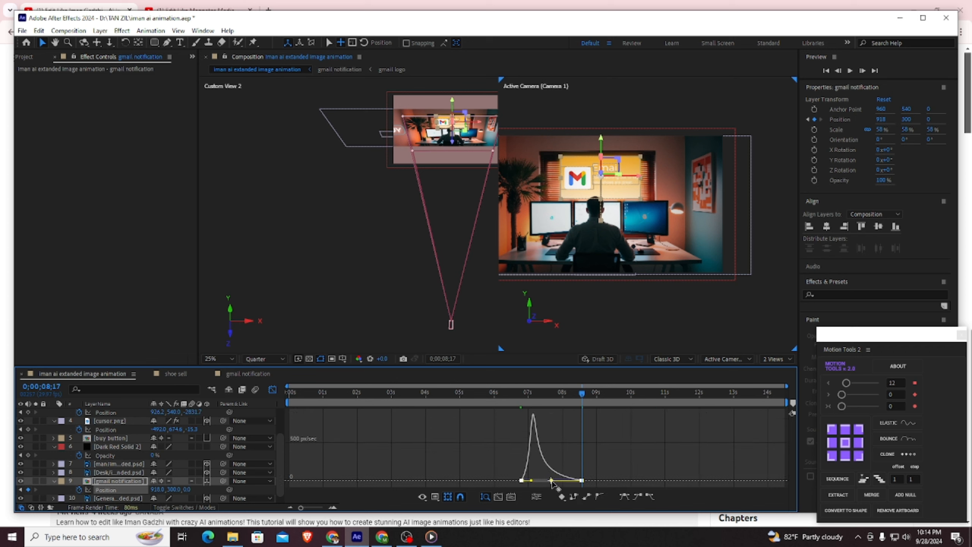
pyautogui.click(272, 390)
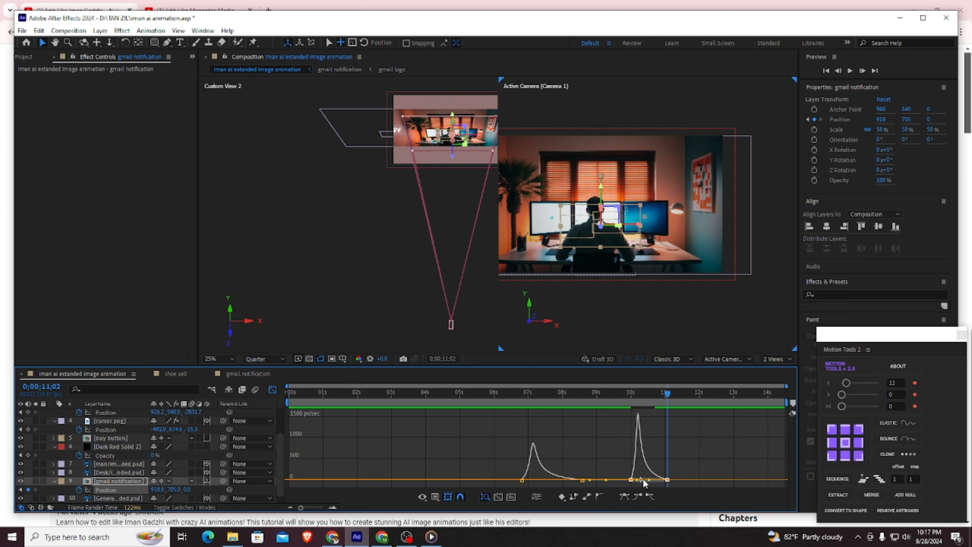
# Shape the notification's exit speed curve to peak near its end, shift the second position keyframe just before 8 seconds, and preview from 0;00;05;00
pyautogui.moveTo(654, 481)
pyautogui.mouseDown()
pyautogui.moveTo(638, 477)
pyautogui.moveTo(658, 479)
pyautogui.mouseUp()
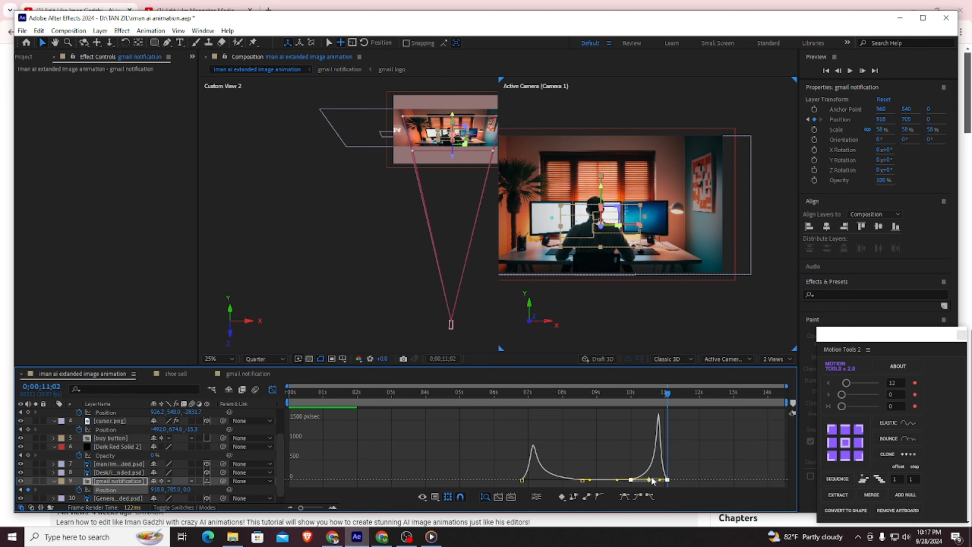
pyautogui.moveTo(585, 481); pyautogui.dragTo(556, 481)
pyautogui.click(271, 390)
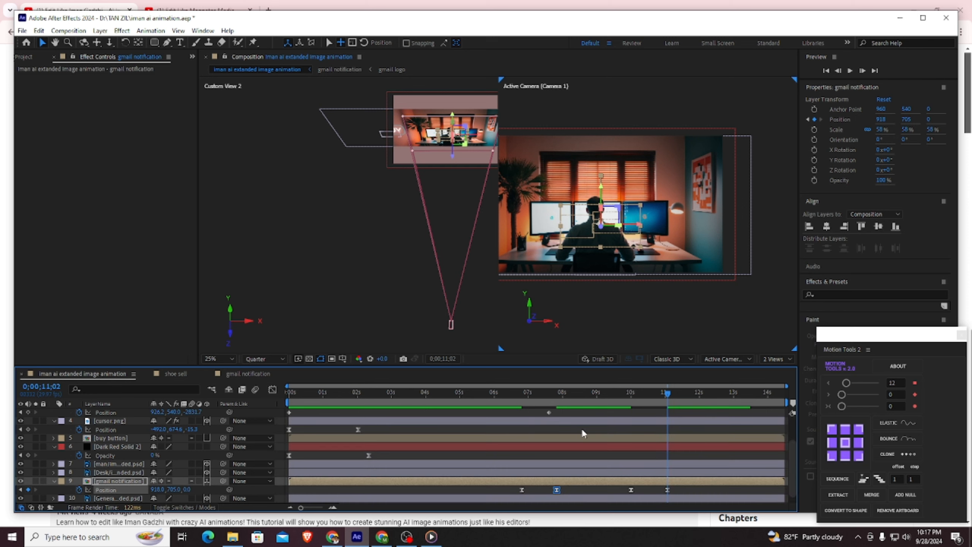
pyautogui.moveTo(667, 393); pyautogui.dragTo(459, 411)
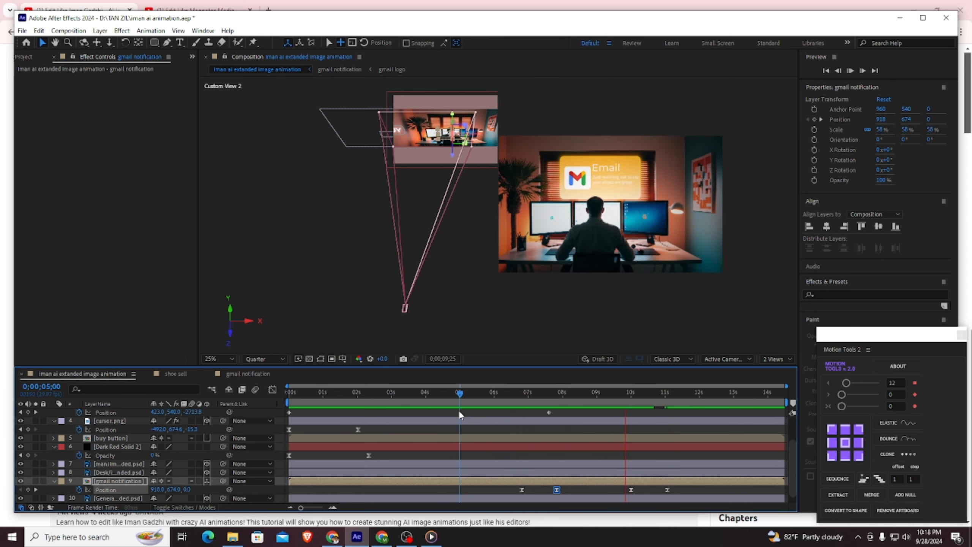
pyautogui.press('space')
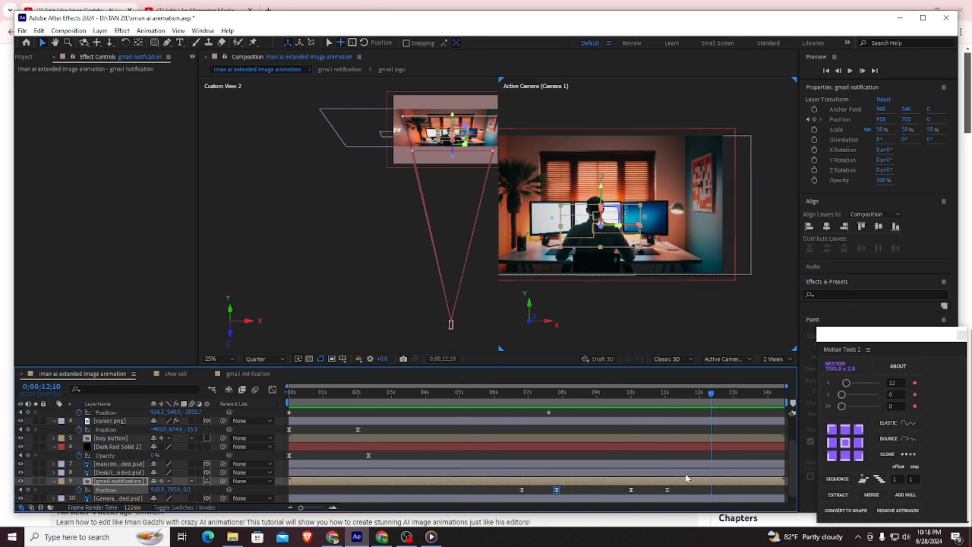
# Add a 100% opacity keyframe to the gmail notification at about 0;00;10;01, where its downward exit begins
pyautogui.click(667, 490)
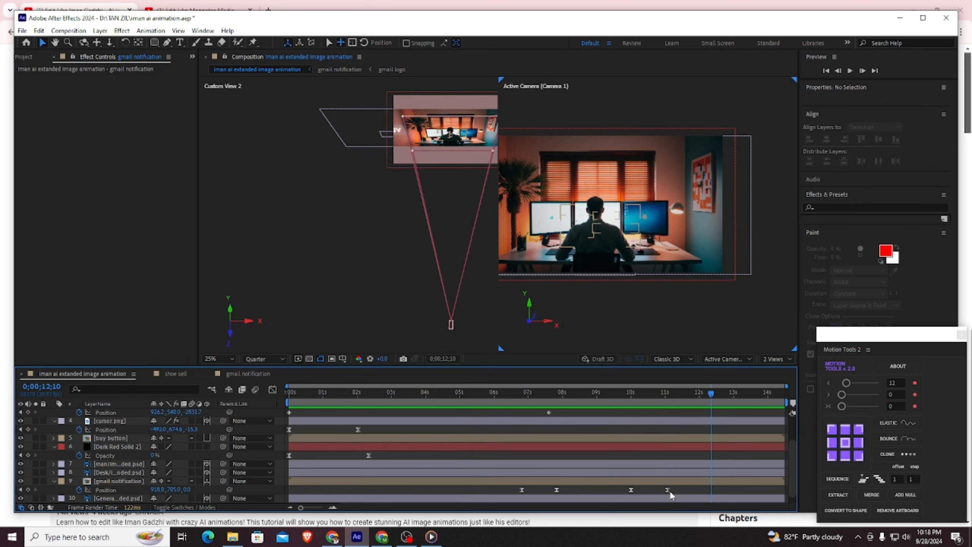
pyautogui.click(672, 405)
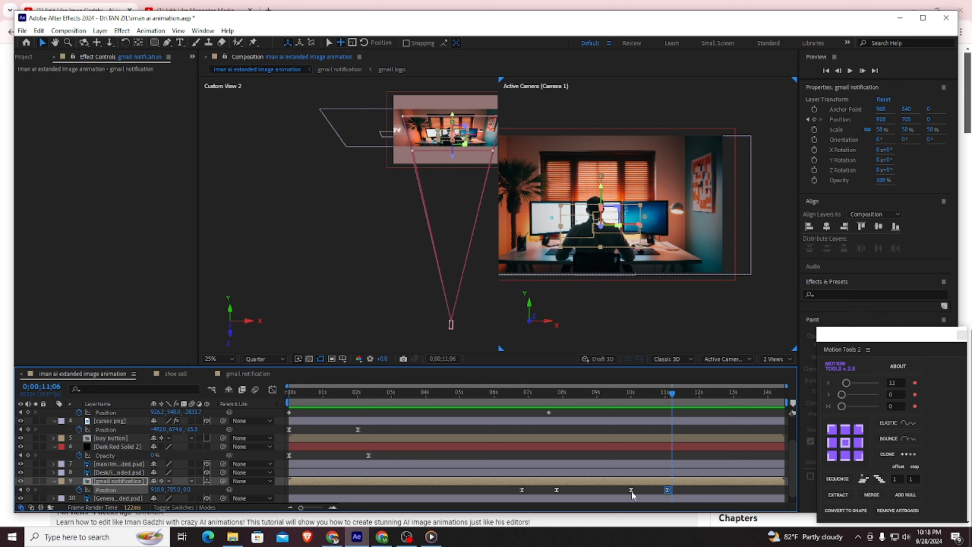
pyautogui.moveTo(670, 393); pyautogui.dragTo(634, 392)
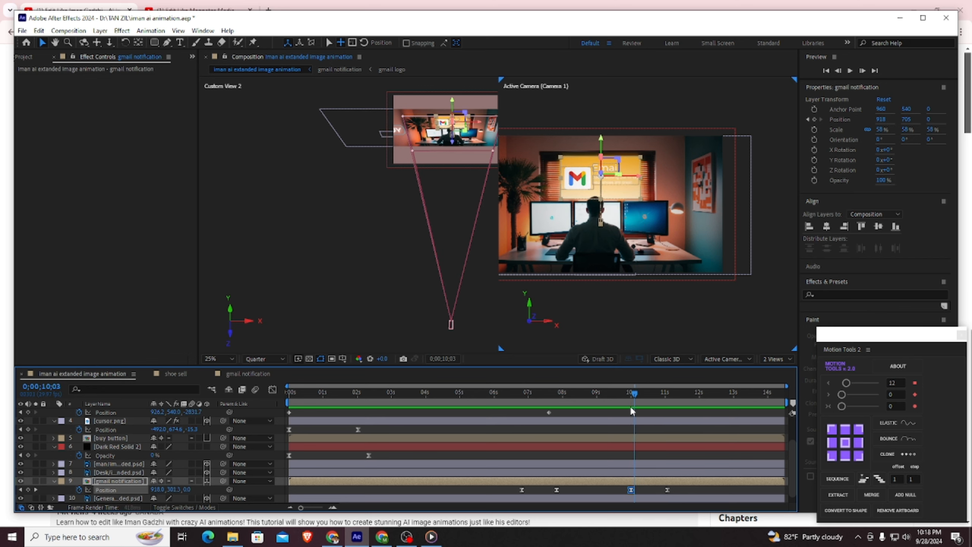
pyautogui.scroll(-1, 661, 463)
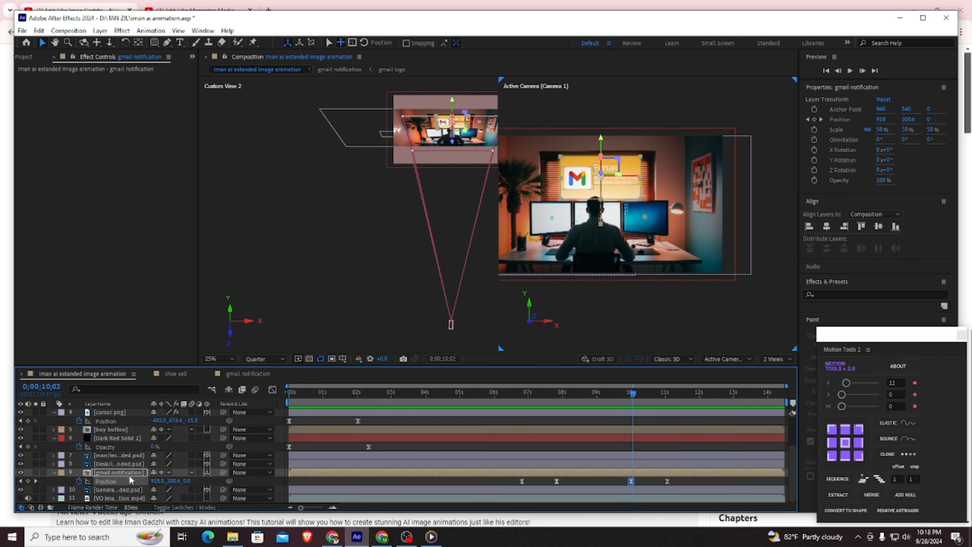
pyautogui.hotkey('shift', 't')
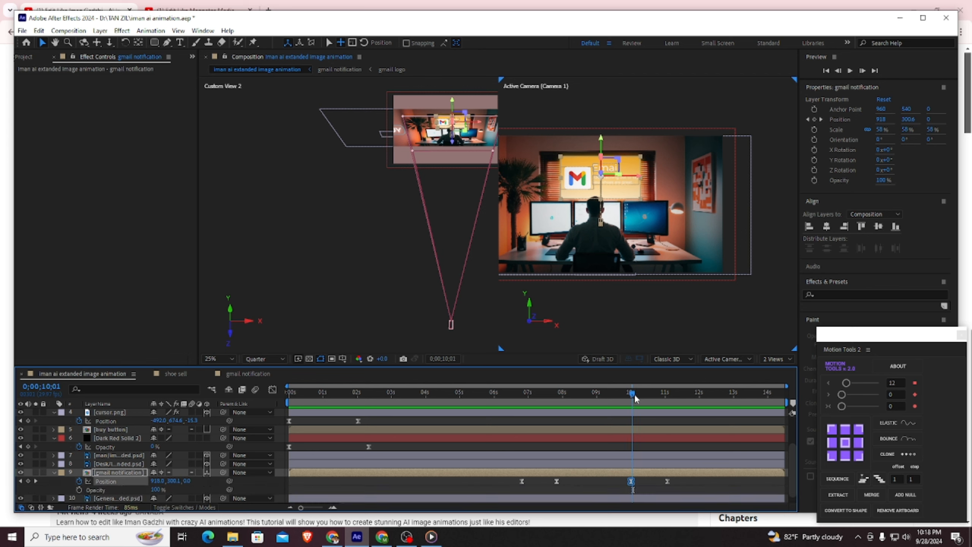
pyautogui.moveTo(634, 395); pyautogui.dragTo(633, 396)
pyautogui.hotkey('alt', 'shift', 't')
# Keyframe the gmail notification's opacity at 0% at about 0;00;11;03, the end of its exit
pyautogui.moveTo(633, 394); pyautogui.dragTo(663, 399)
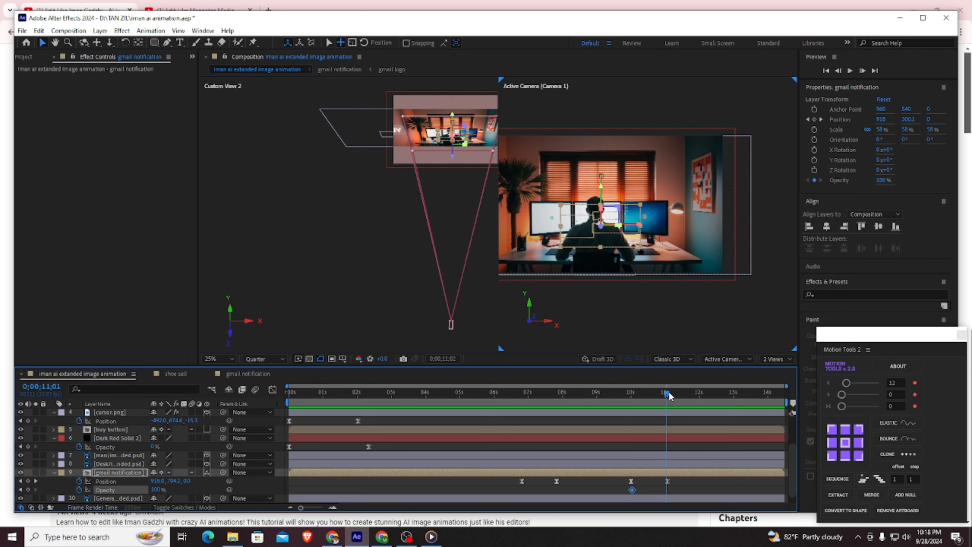
pyautogui.moveTo(156, 490); pyautogui.dragTo(111, 491)
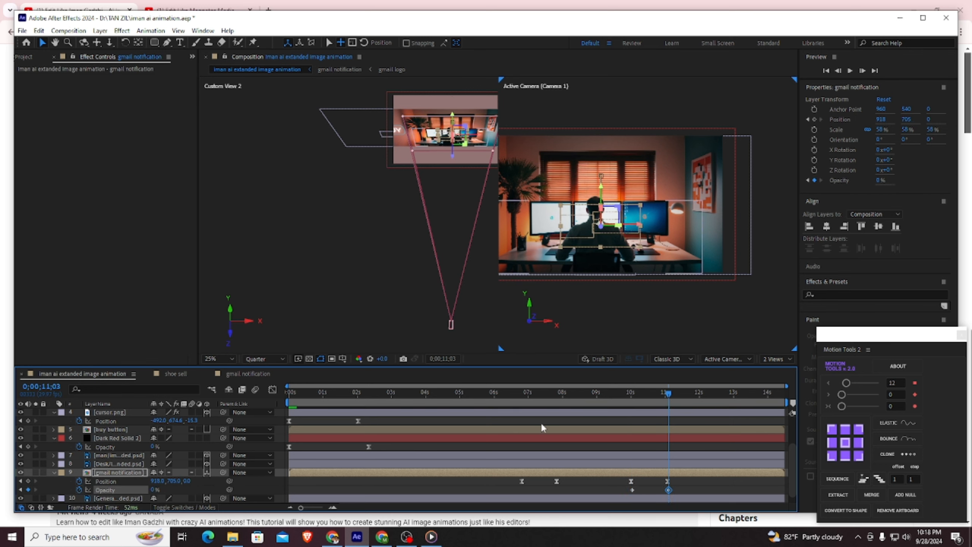
pyautogui.moveTo(668, 394); pyautogui.dragTo(204, 421)
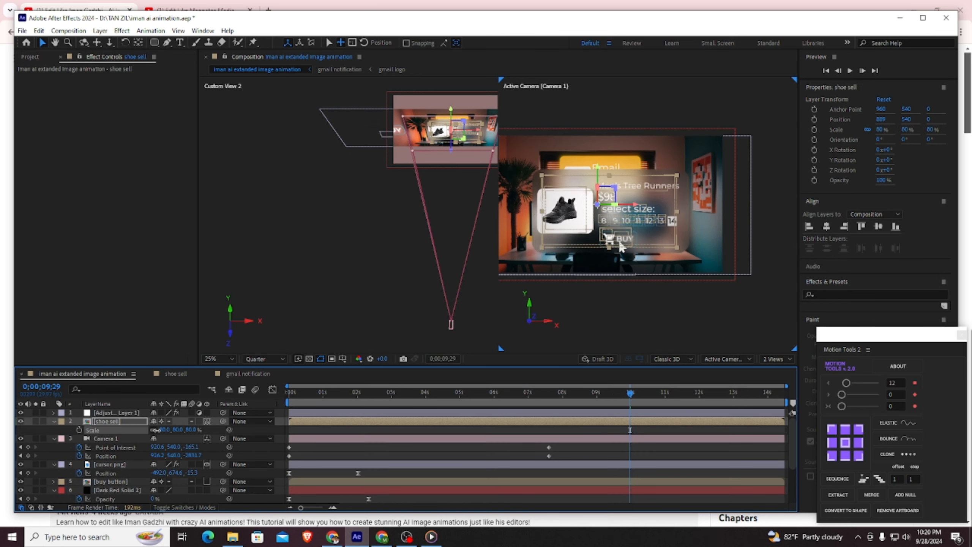
# Scale the shoe sell layer to 77% and set its X position to 888
pyautogui.moveTo(155, 429); pyautogui.dragTo(148, 435)
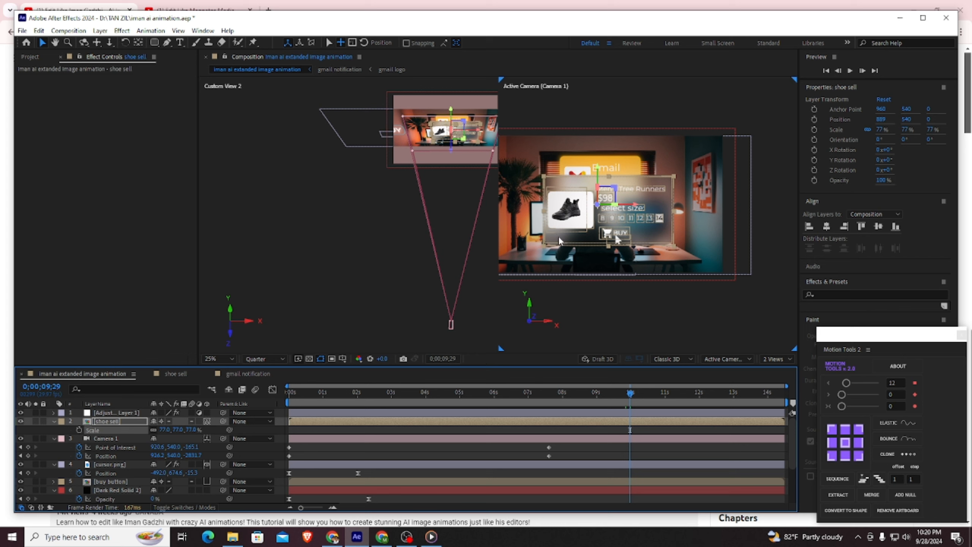
pyautogui.press('p')
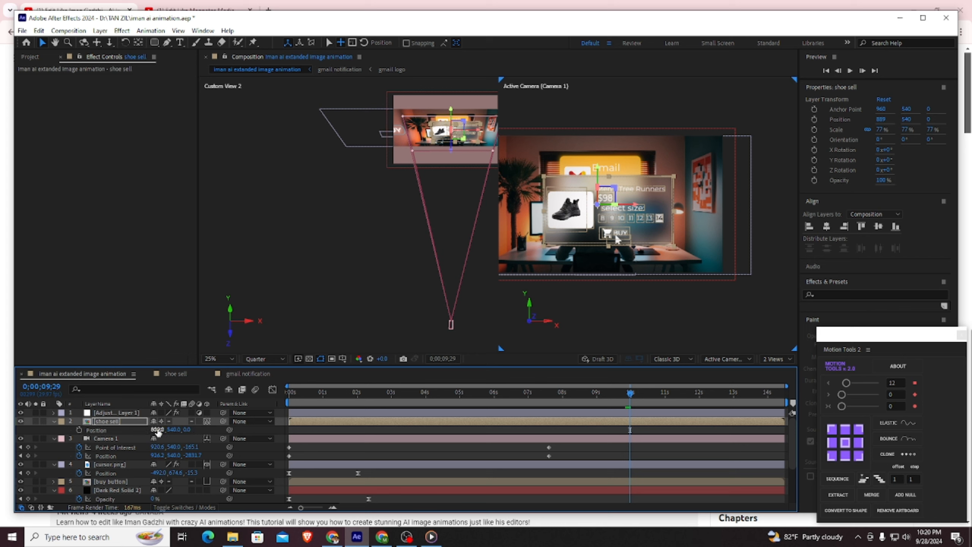
pyautogui.moveTo(161, 431); pyautogui.dragTo(160, 434)
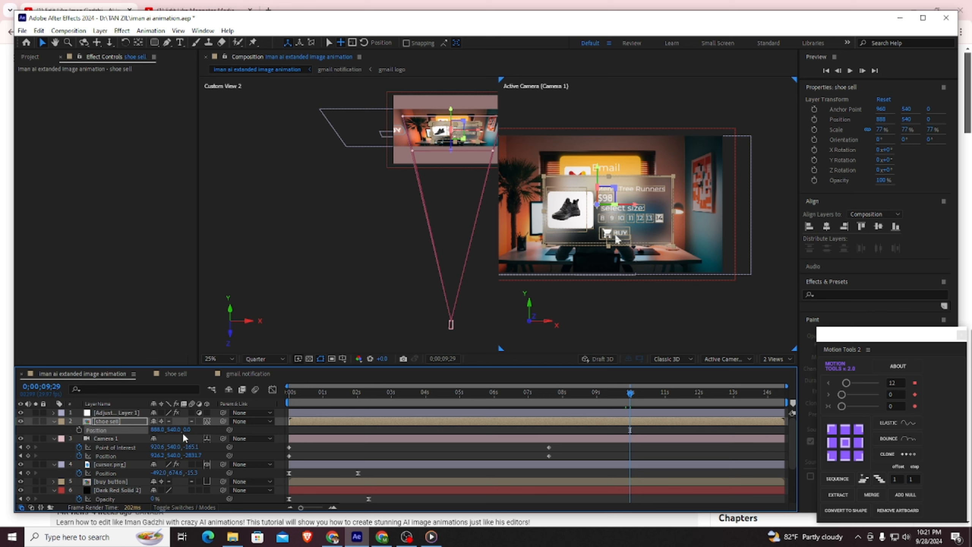
# Keyframe the shoe sell card's position at 0;00;09;29, and at 0;00;11;18 move it below the frame to 888, 1561
pyautogui.click(79, 430)
pyautogui.moveTo(631, 393); pyautogui.dragTo(686, 394)
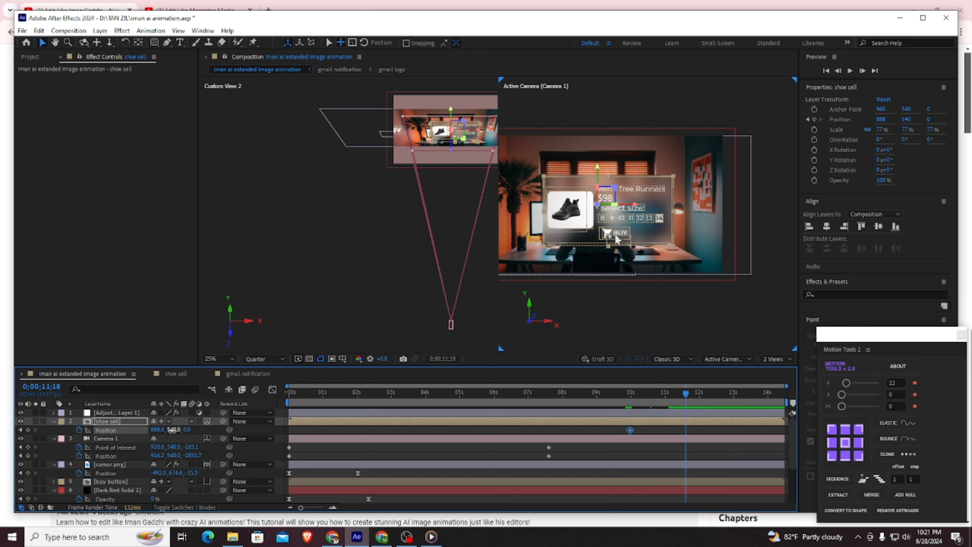
pyautogui.moveTo(172, 429); pyautogui.dragTo(698, 440)
# Easy-ease the shoe sell card's two position keyframes and adjust their speed curve
pyautogui.press('F9')
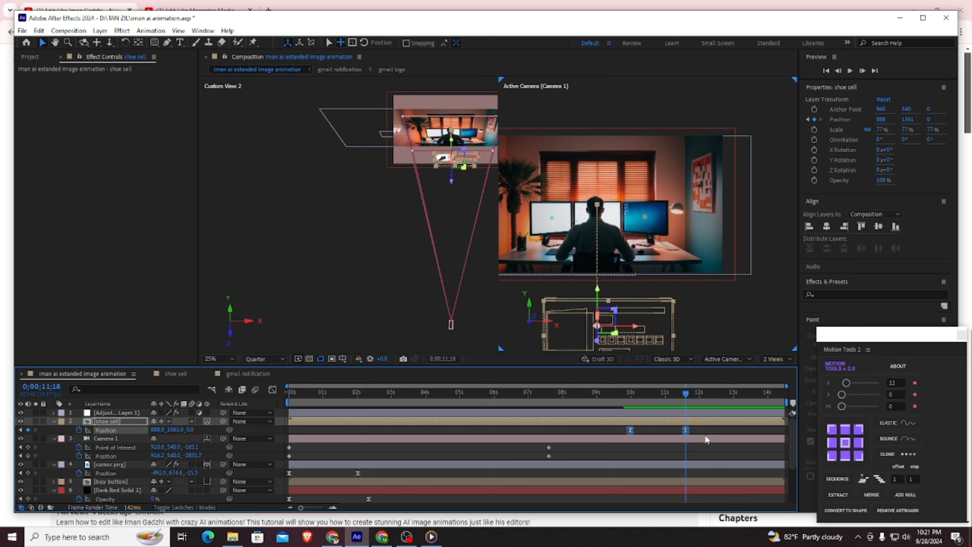
pyautogui.click(273, 389)
pyautogui.moveTo(618, 409); pyautogui.dragTo(657, 480)
pyautogui.click(272, 390)
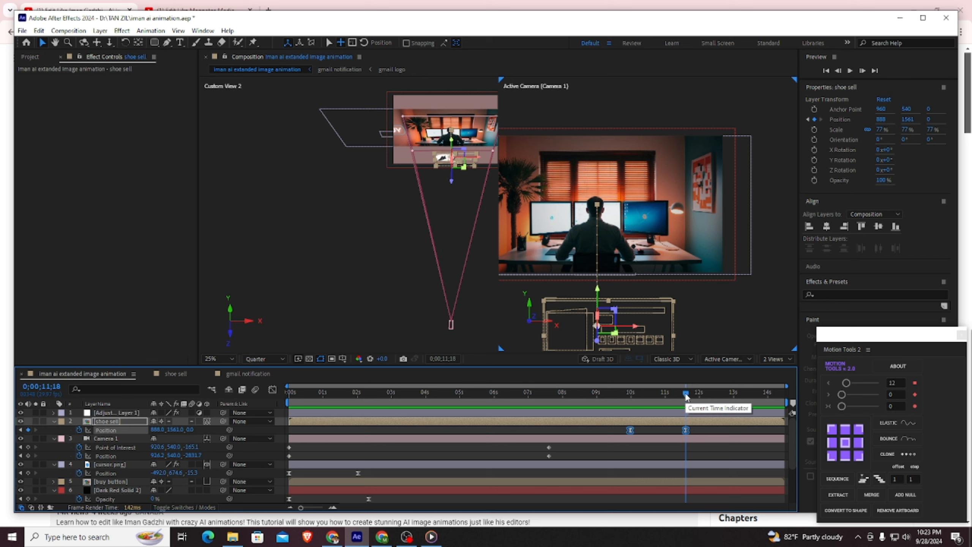
# Try adjusting the shoe sell card's existing position keyframes, with Y at 1386 at 0;00;09;29 and 2017 at 0;00;11;18
pyautogui.moveTo(687, 398); pyautogui.dragTo(631, 403)
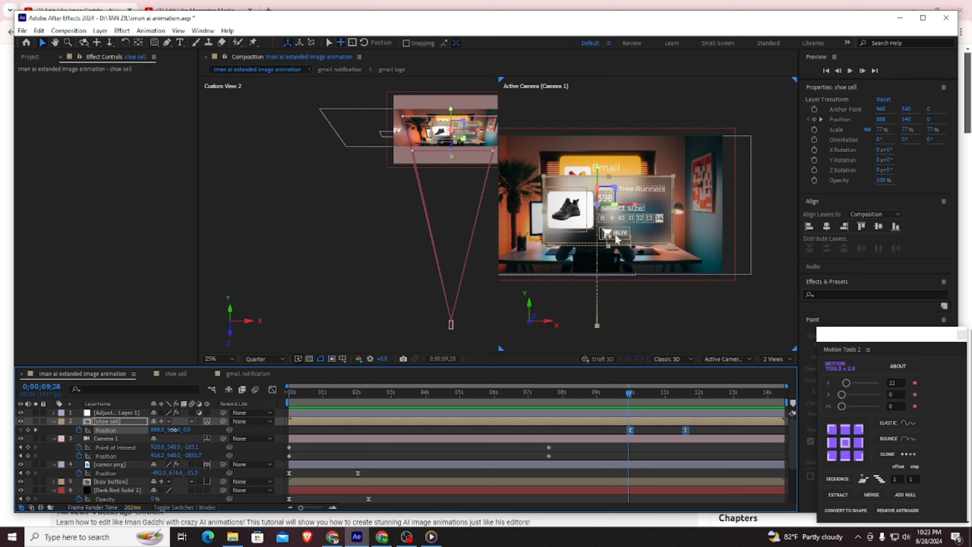
pyautogui.moveTo(177, 429); pyautogui.dragTo(331, 430)
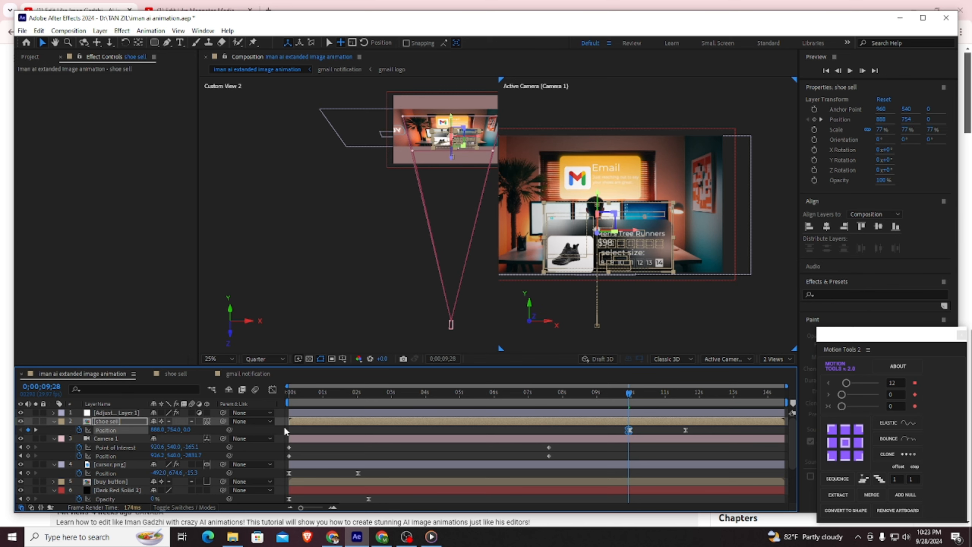
pyautogui.hotkey('ctrl', 'z')
pyautogui.click(631, 394)
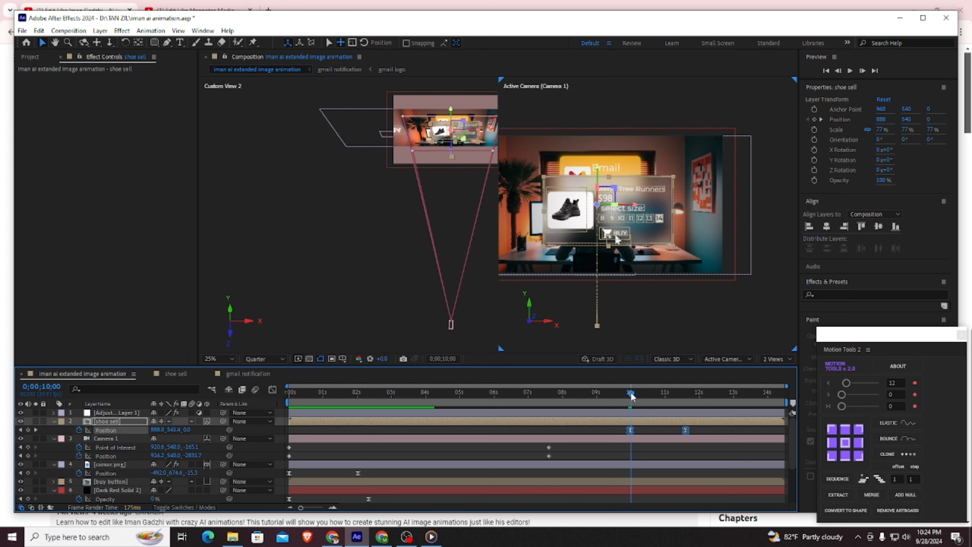
pyautogui.moveTo(171, 431); pyautogui.dragTo(654, 402)
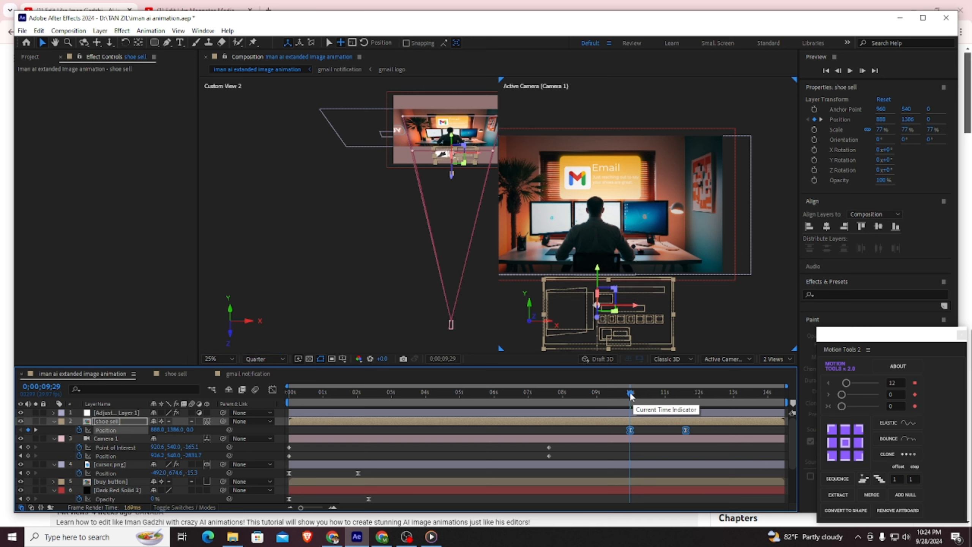
pyautogui.click(685, 394)
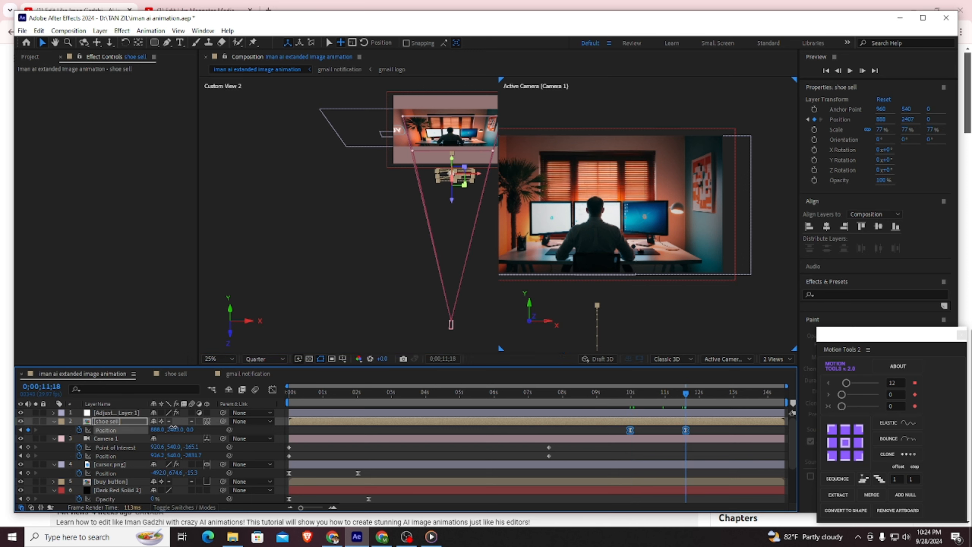
pyautogui.moveTo(177, 429); pyautogui.dragTo(2, 408)
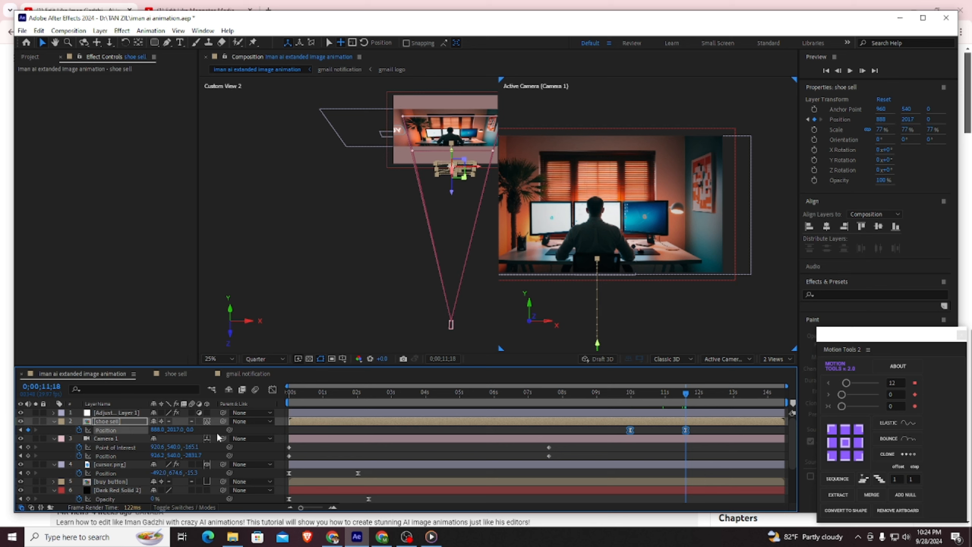
pyautogui.moveTo(177, 431); pyautogui.dragTo(182, 432)
# Delete the shoe sell card's position keyframes, then animate it rising from 888, 1372 at 0;00;09;29 into the frame at 0;00;11;15
pyautogui.press('Delete')
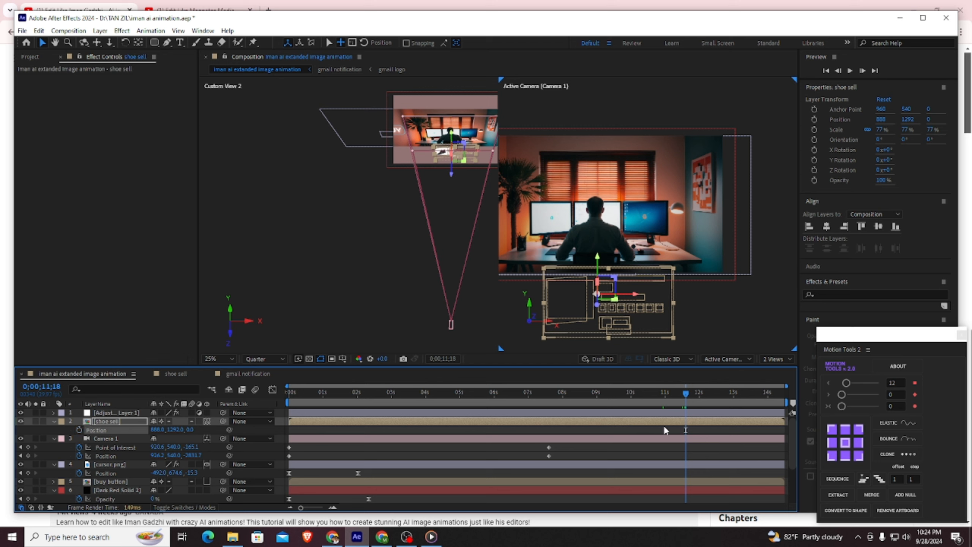
pyautogui.moveTo(680, 393); pyautogui.dragTo(630, 394)
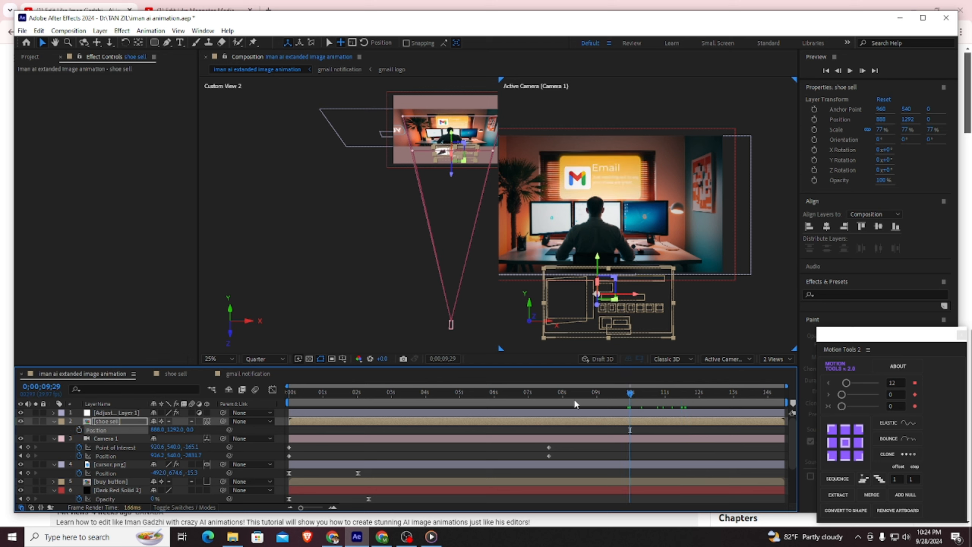
pyautogui.moveTo(177, 430); pyautogui.dragTo(218, 429)
pyautogui.click(79, 430)
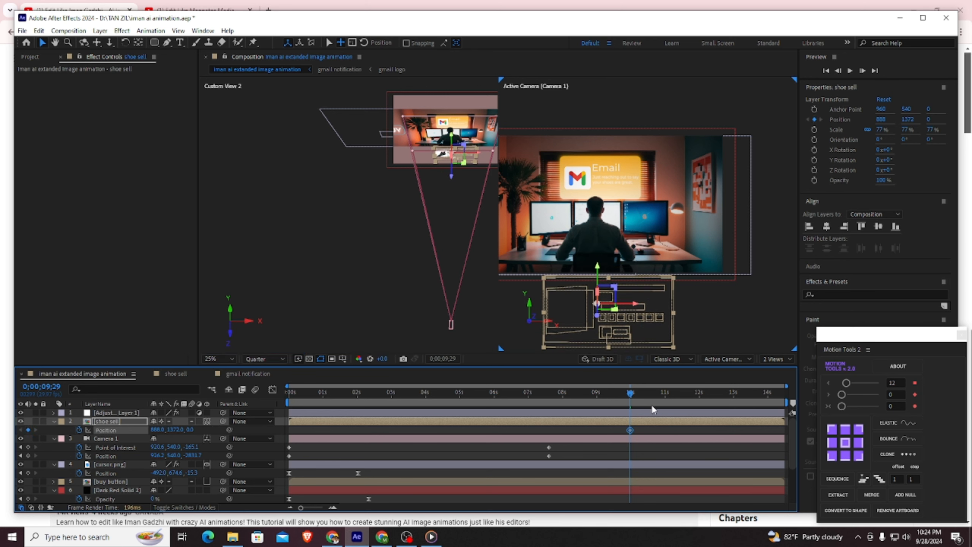
pyautogui.moveTo(630, 398); pyautogui.dragTo(683, 398)
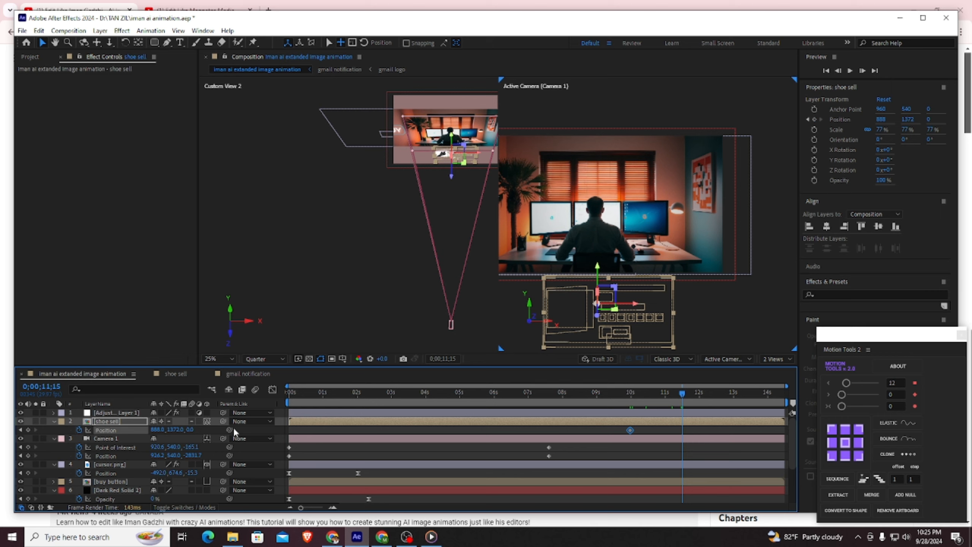
pyautogui.moveTo(174, 430); pyautogui.dragTo(2, 429)
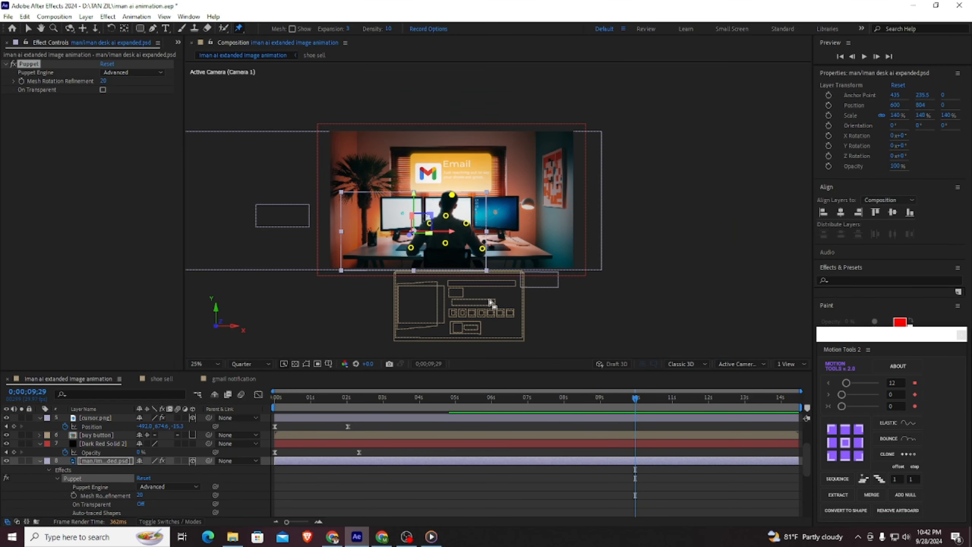
# Enable position keyframing on the man's Puppet Pin 1 at 0;00;09;29 and keyframe its X position at 540 at 0;00;02;01
pyautogui.scroll(-1, 50, 464)
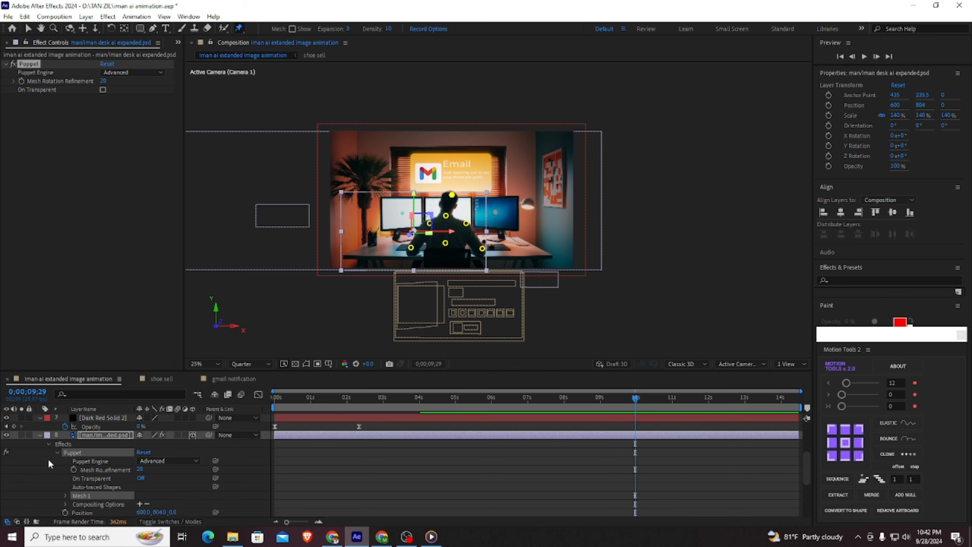
pyautogui.scroll(-1, 51, 466)
pyautogui.scroll(1, 58, 459)
pyautogui.click(56, 454)
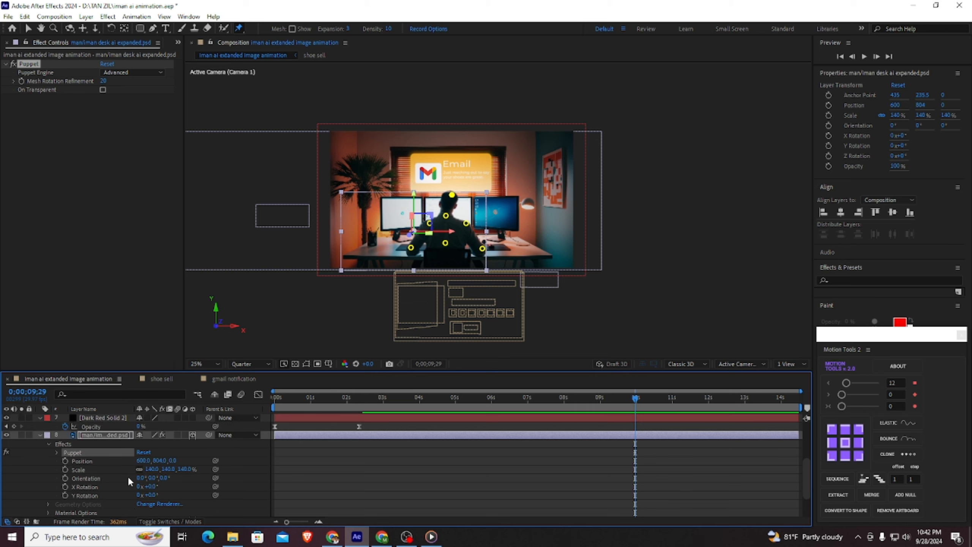
pyautogui.scroll(-1, 112, 486)
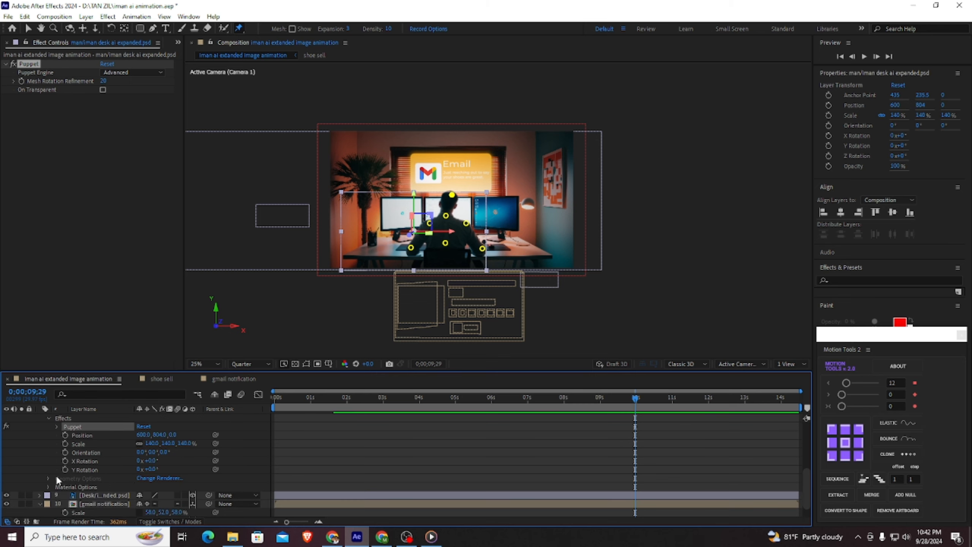
pyautogui.click(107, 462)
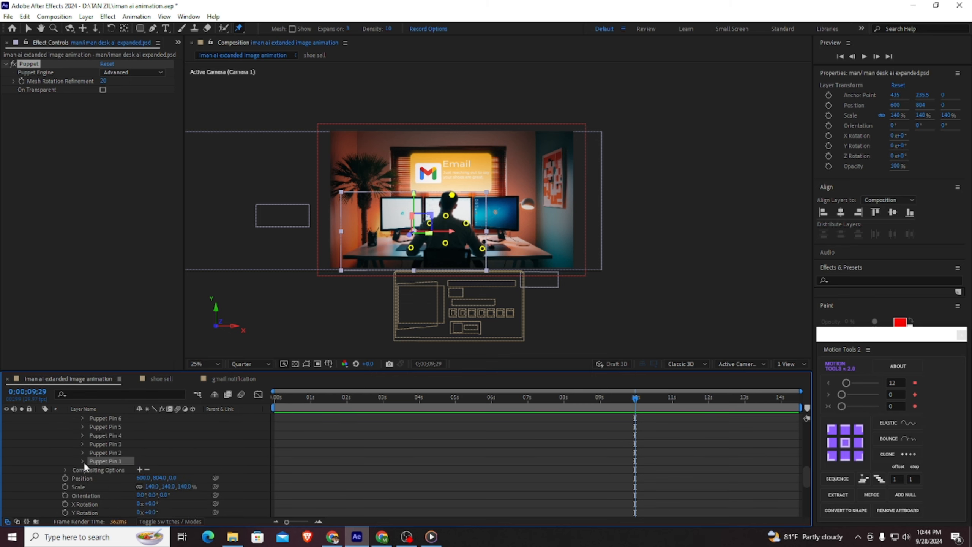
pyautogui.click(83, 462)
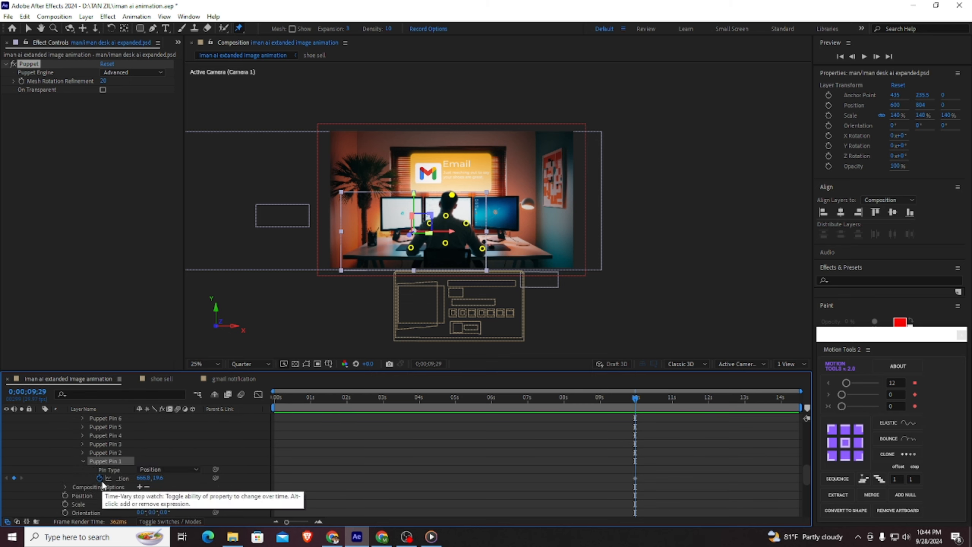
pyautogui.moveTo(634, 408); pyautogui.dragTo(427, 401)
pyautogui.moveTo(377, 419); pyautogui.dragTo(348, 423)
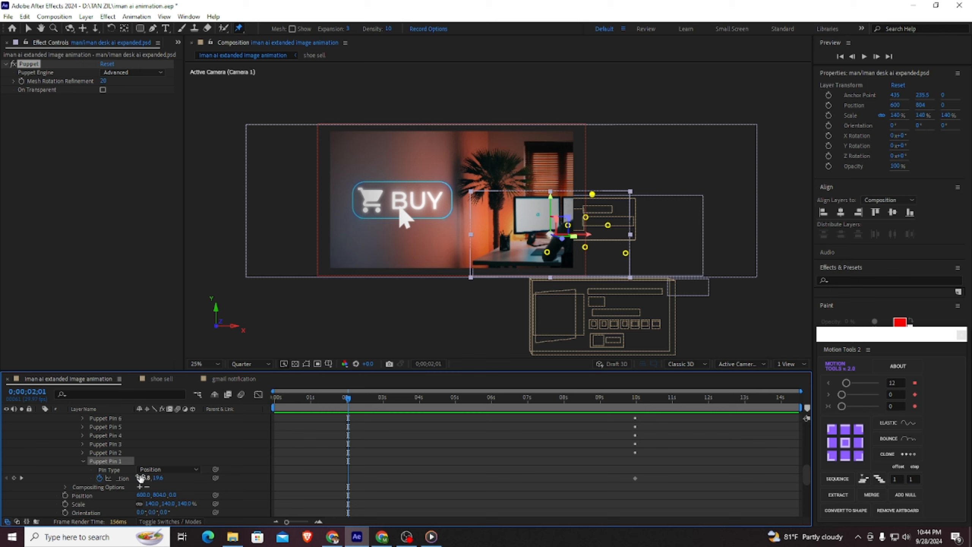
pyautogui.moveTo(141, 480); pyautogui.dragTo(78, 476)
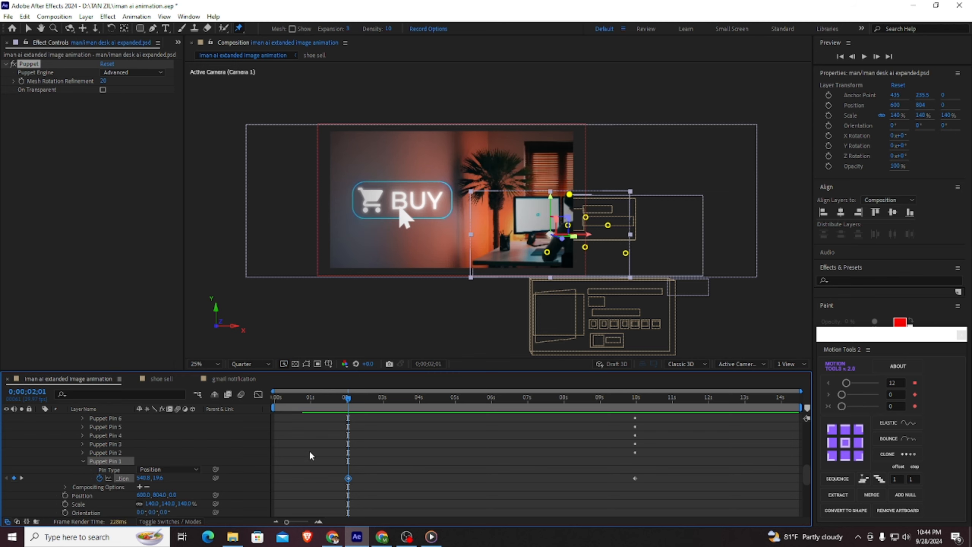
# Keyframe Puppet Pin 1's X position at 666 at 0;00;04;00 and at about 607 at 0;00;05;28
pyautogui.moveTo(363, 399); pyautogui.dragTo(419, 399)
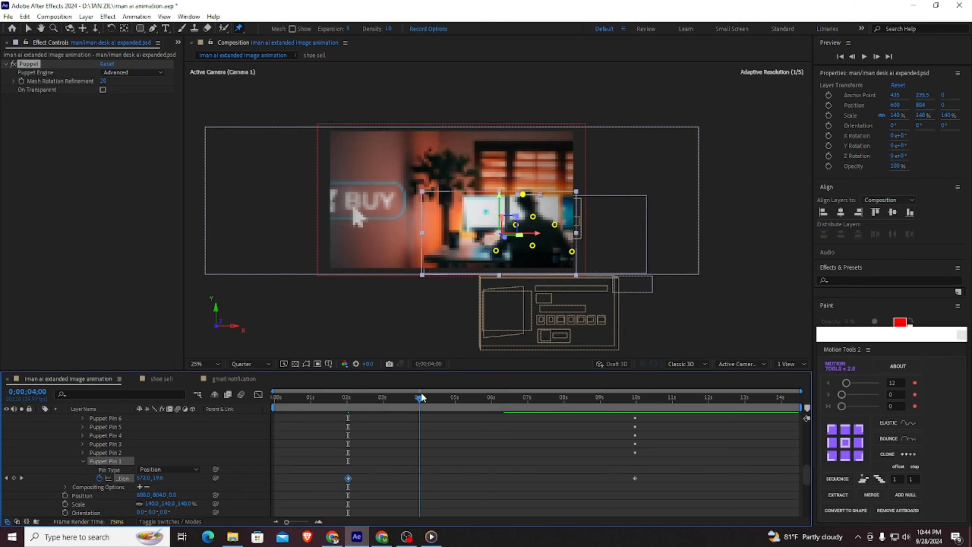
pyautogui.moveTo(144, 478); pyautogui.dragTo(188, 478)
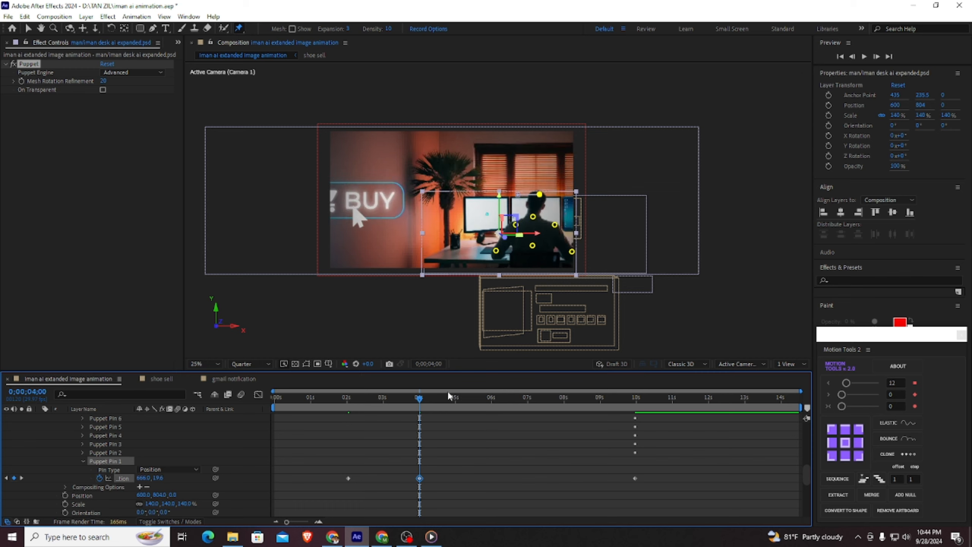
pyautogui.moveTo(420, 398); pyautogui.dragTo(490, 398)
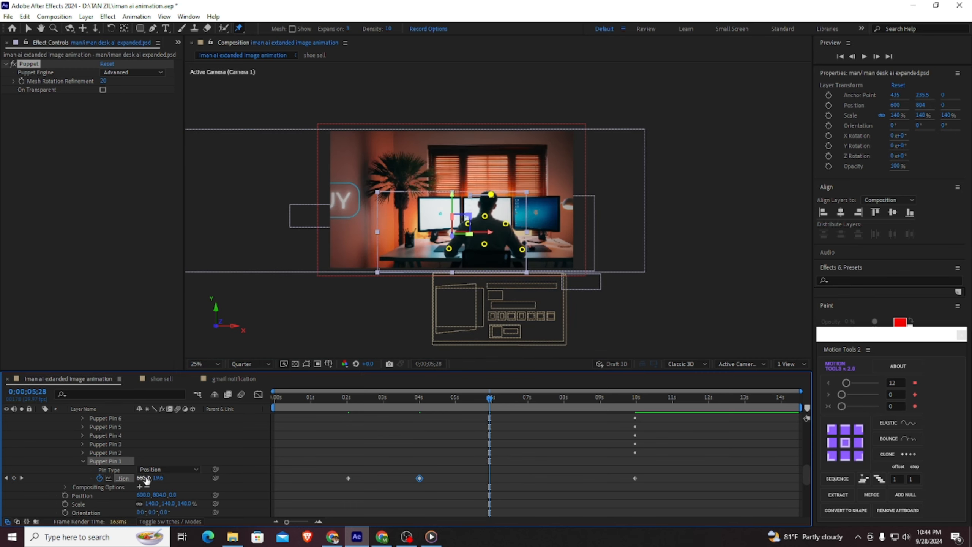
pyautogui.moveTo(144, 478); pyautogui.dragTo(111, 474)
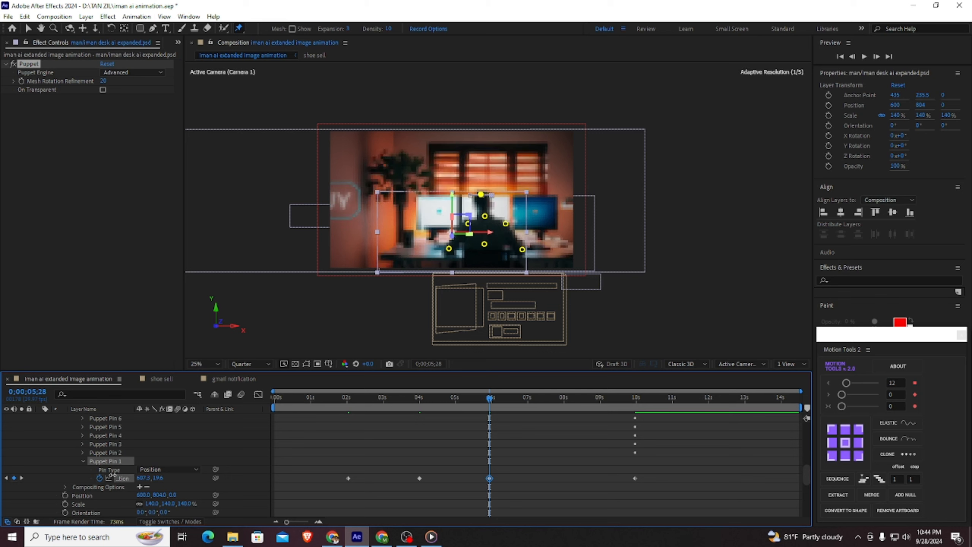
# Keyframe Puppet Pin 1's X position at about 693 at 0;00;08;00 and at 604 at 0;00;09;29
pyautogui.moveTo(490, 398); pyautogui.dragTo(566, 399)
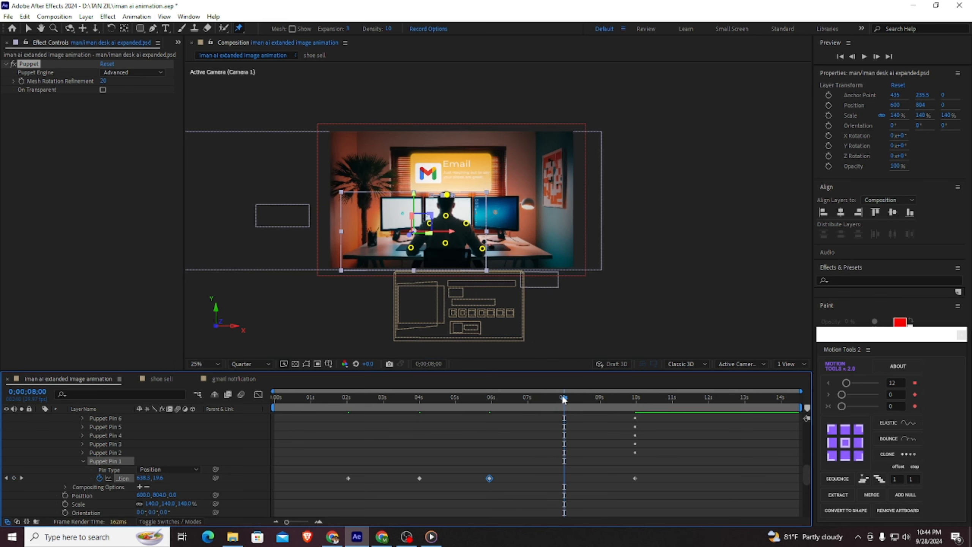
pyautogui.moveTo(144, 478); pyautogui.dragTo(167, 475)
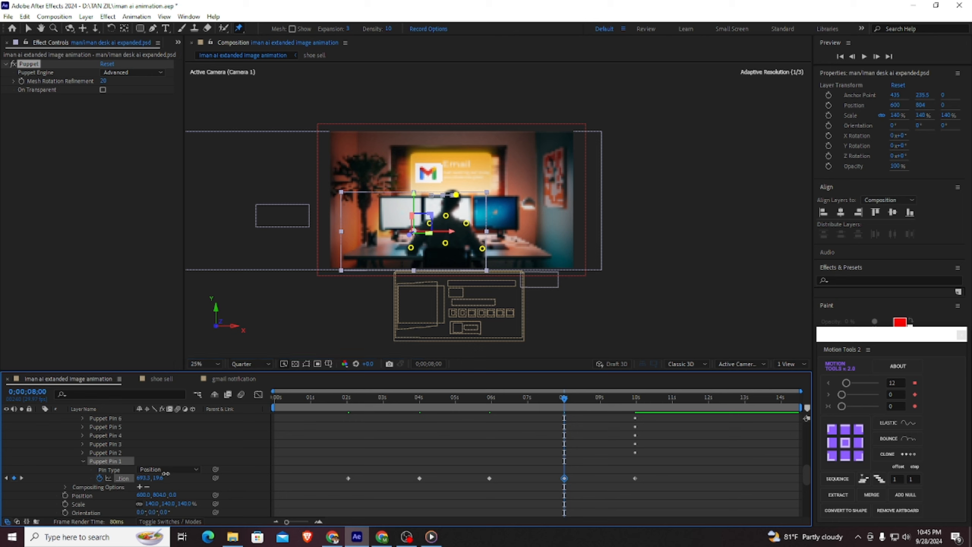
pyautogui.moveTo(566, 400); pyautogui.dragTo(635, 400)
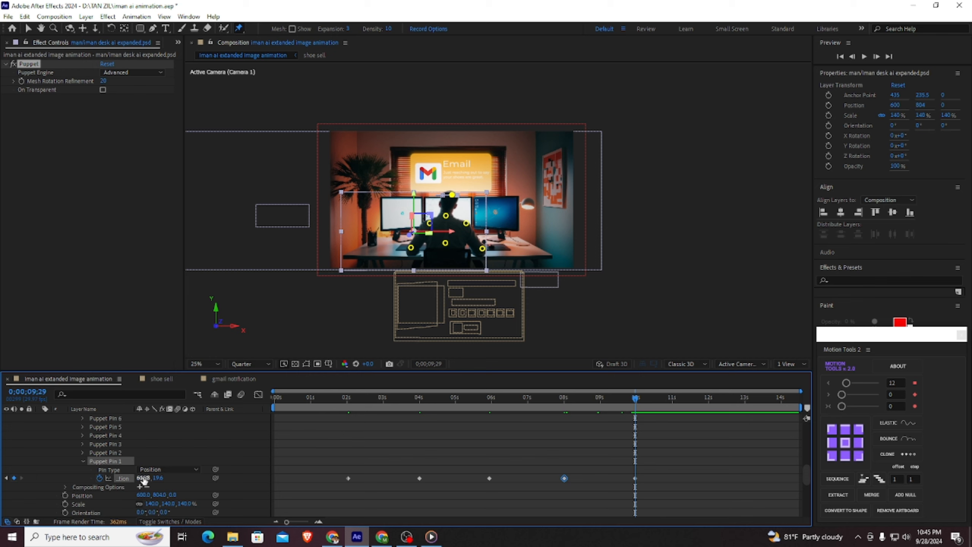
pyautogui.moveTo(140, 478); pyautogui.dragTo(110, 478)
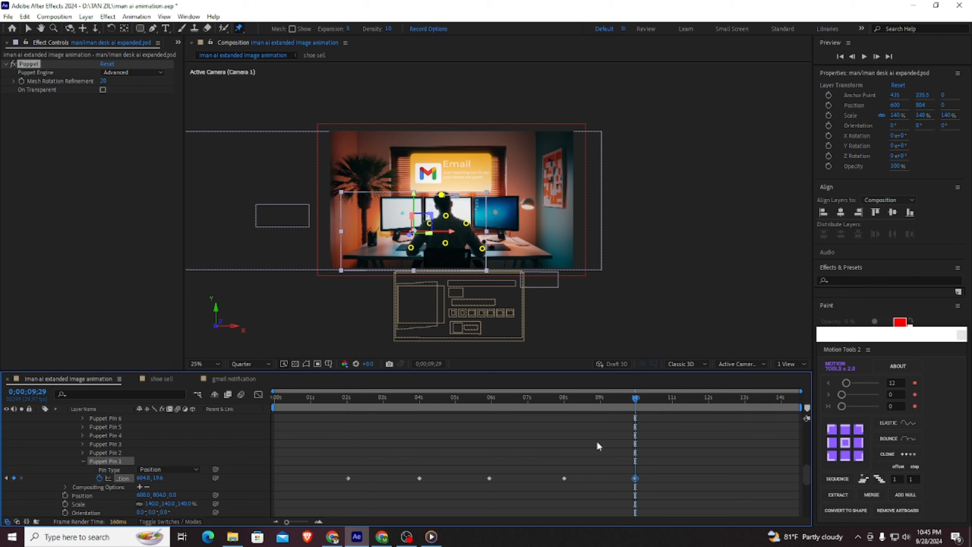
pyautogui.moveTo(636, 400); pyautogui.dragTo(714, 399)
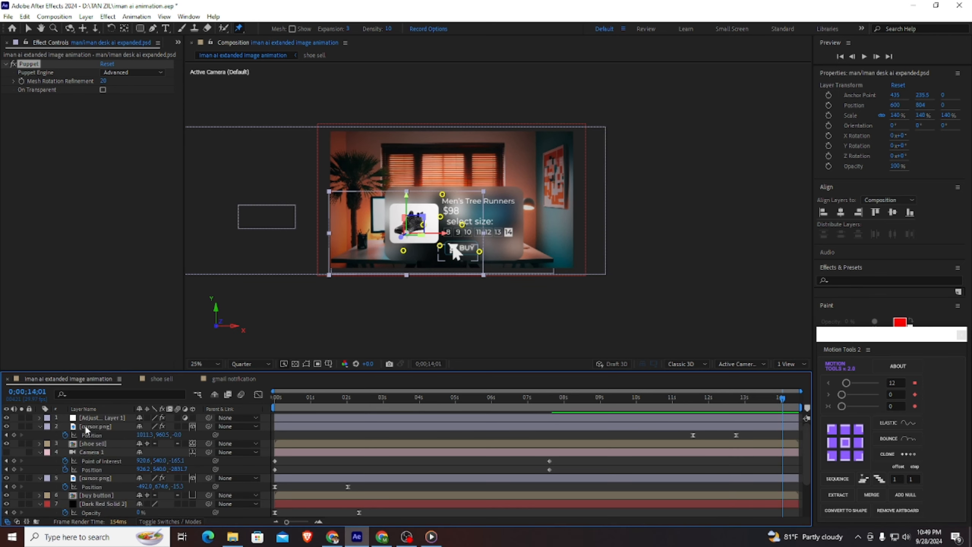
# Pre-compose all layers except the adjustment layer and the VO audio into a composition named "entire seq", moving all attributes
pyautogui.click(86, 426)
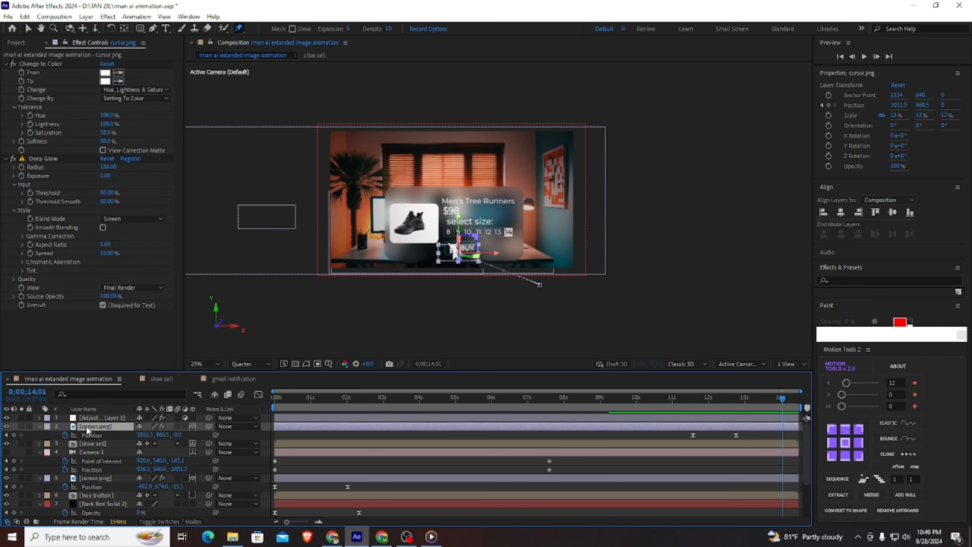
pyautogui.keyDown('ctrl'); pyautogui.click(94, 444); pyautogui.keyUp('ctrl')
pyautogui.keyDown('ctrl'); pyautogui.click(94, 477); pyautogui.keyUp('ctrl')
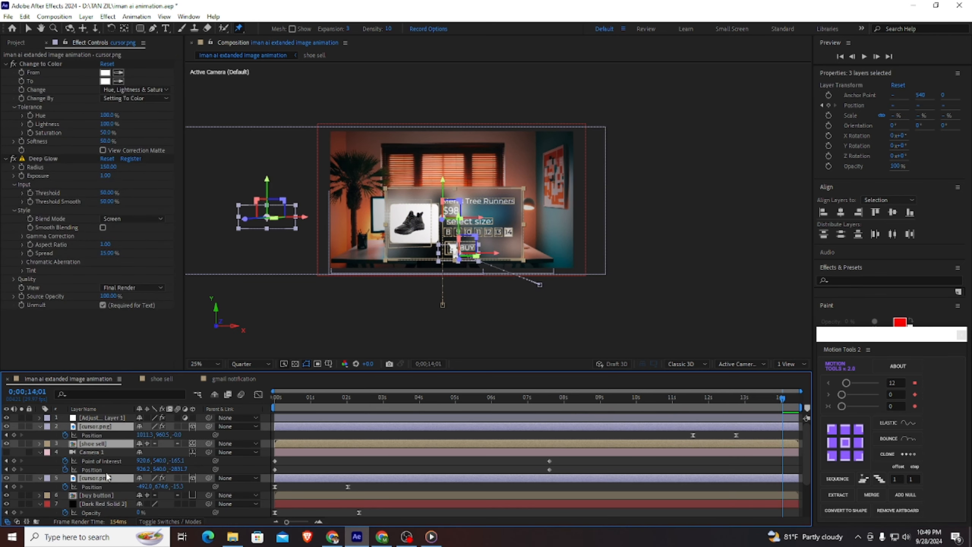
pyautogui.scroll(-1, 92, 452)
pyautogui.keyDown('ctrl'); pyautogui.click(92, 425); pyautogui.keyUp('ctrl')
pyautogui.keyDown('ctrl'); pyautogui.click(97, 469); pyautogui.keyUp('ctrl')
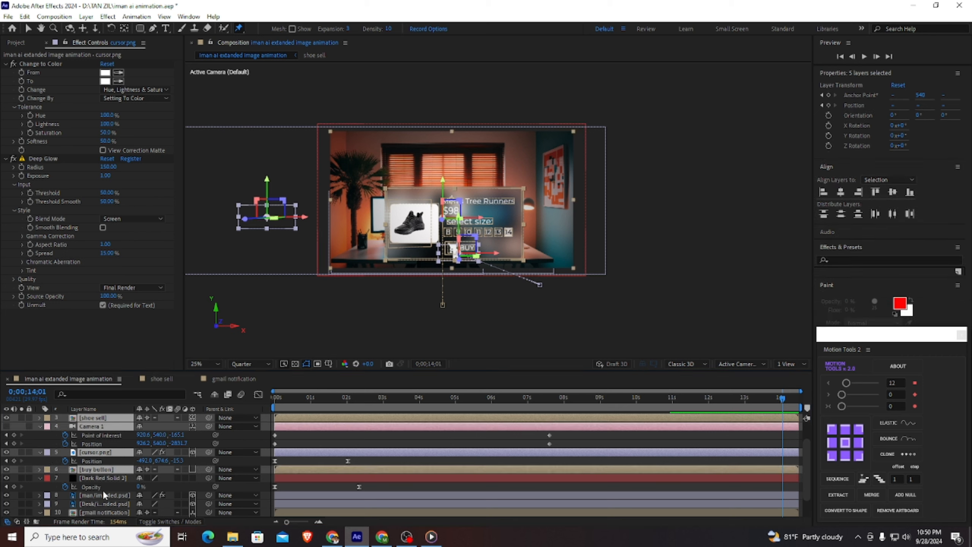
pyautogui.scroll(1, 95, 460)
pyautogui.scroll(-1, 101, 473)
pyautogui.keyDown('ctrl'); pyautogui.click(102, 478); pyautogui.keyUp('ctrl')
pyautogui.scroll(-1, 104, 482)
pyautogui.keyDown('ctrl'); pyautogui.click(98, 470); pyautogui.keyUp('ctrl')
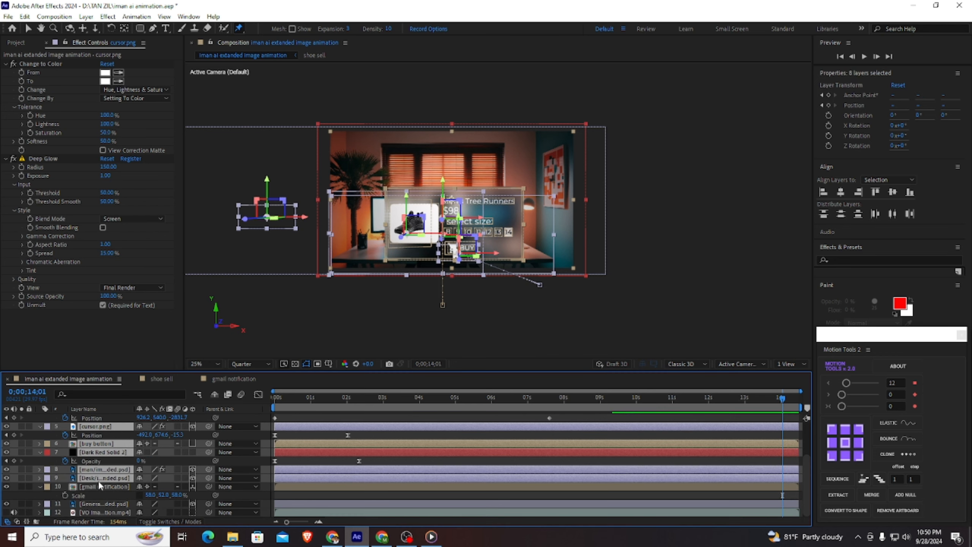
pyautogui.keyDown('ctrl'); pyautogui.click(100, 487); pyautogui.keyUp('ctrl')
pyautogui.keyDown('ctrl'); pyautogui.click(94, 504); pyautogui.keyUp('ctrl')
pyautogui.scroll(2, 100, 480)
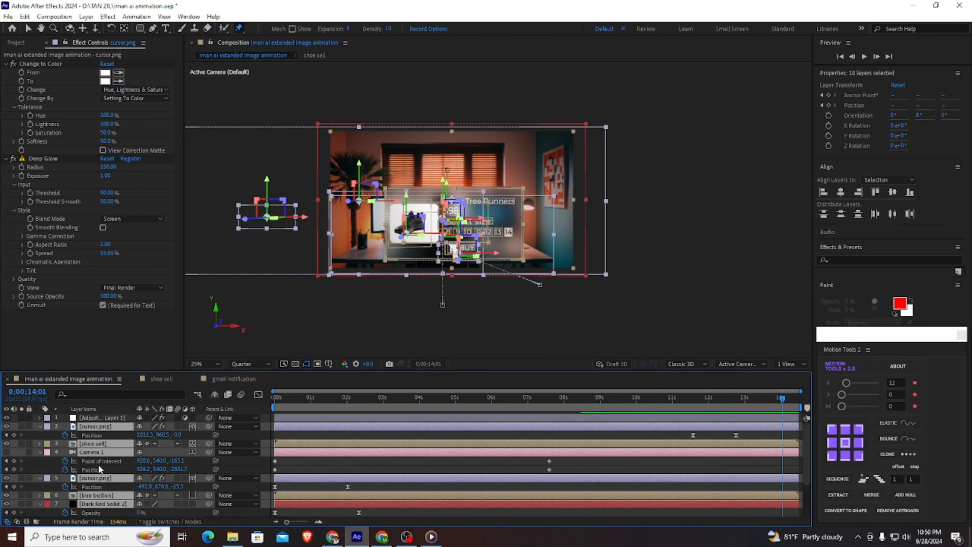
pyautogui.scroll(-2, 100, 464)
pyautogui.scroll(2, 103, 464)
pyautogui.scroll(-2, 102, 462)
pyautogui.scroll(2, 101, 461)
pyautogui.rightClick(113, 455)
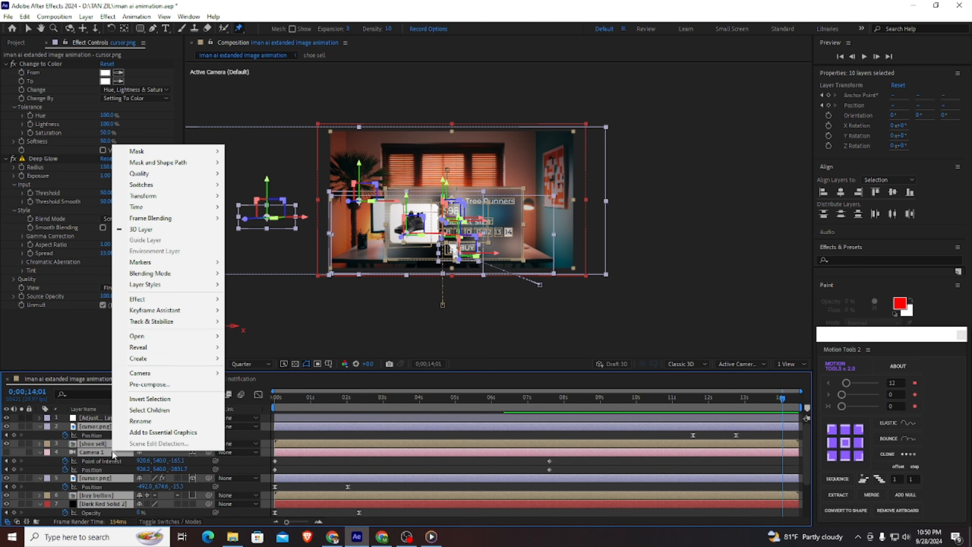
pyautogui.click(149, 384)
pyautogui.write('c')
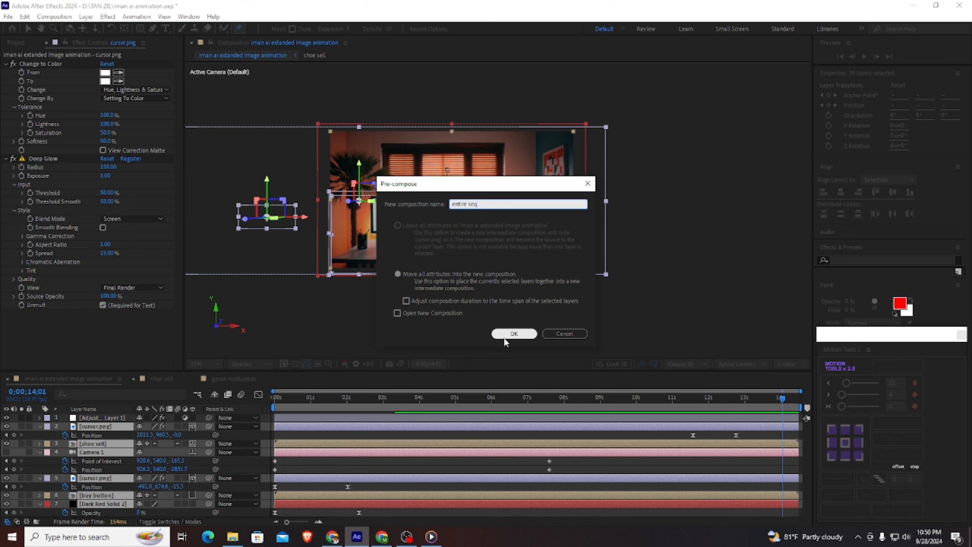
pyautogui.click(515, 333)
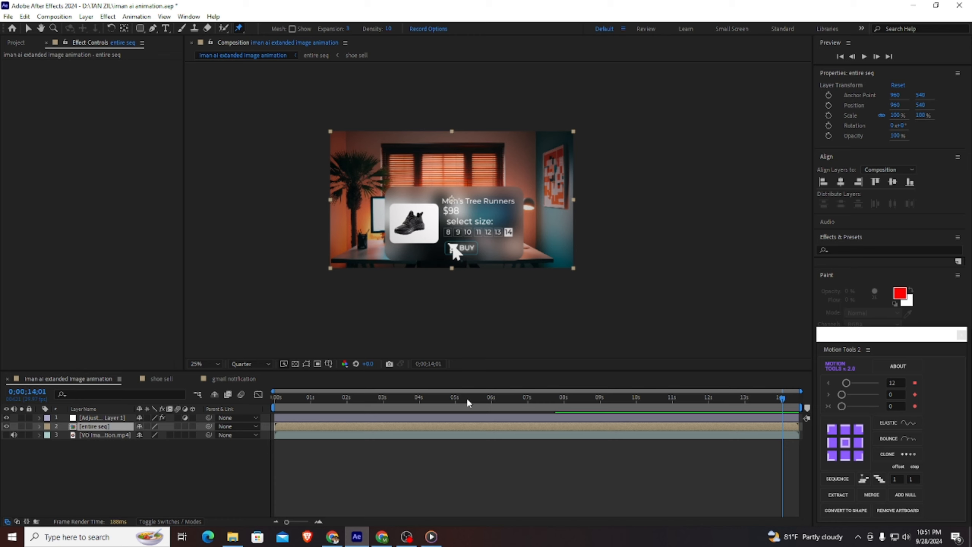
# Make the entire seq layer 3D and enable Collapse Transformations on it
pyautogui.moveTo(779, 399); pyautogui.dragTo(236, 403)
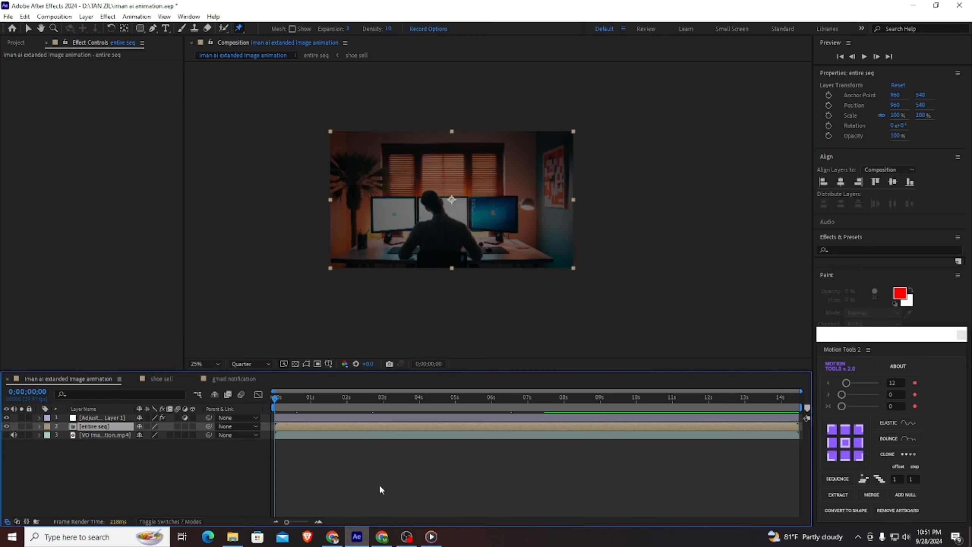
pyautogui.click(192, 426)
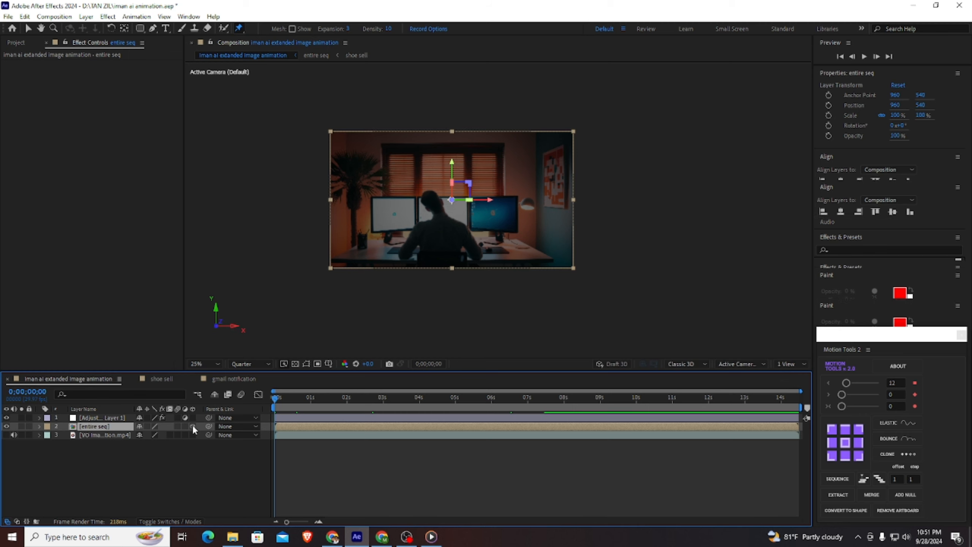
pyautogui.click(148, 426)
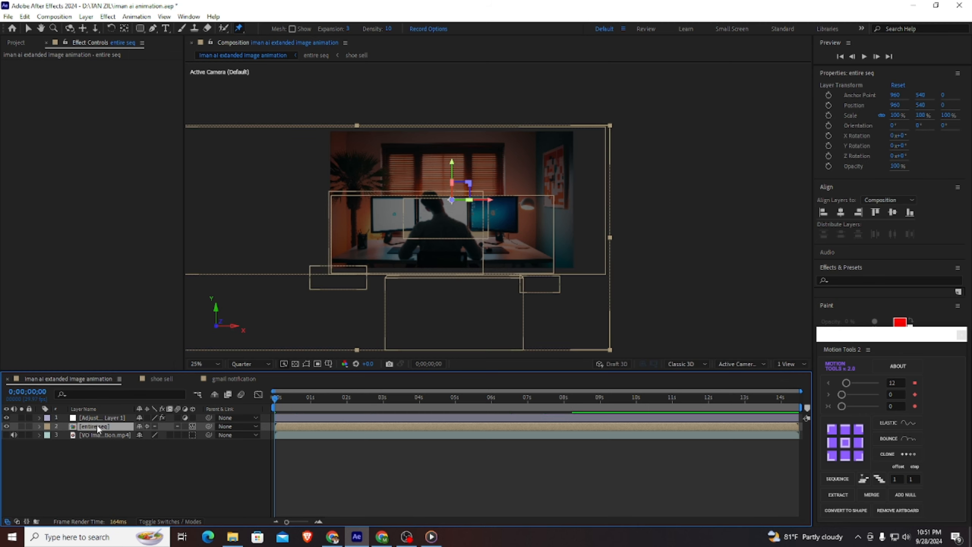
# Set the entire seq layer's X position to 2802 and its scale to 128% at the start of the timeline
pyautogui.press('p')
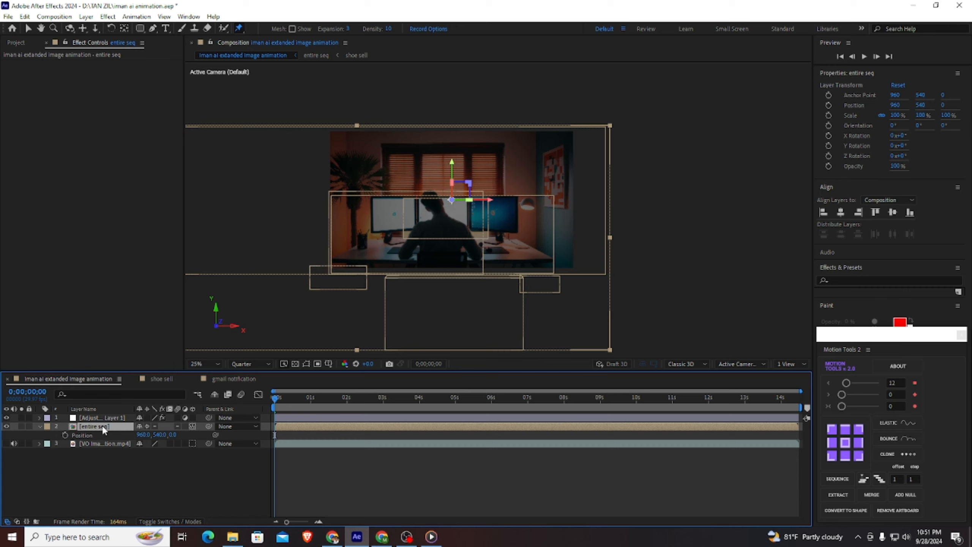
pyautogui.hotkey('shift', 's')
pyautogui.moveTo(145, 437); pyautogui.dragTo(198, 472)
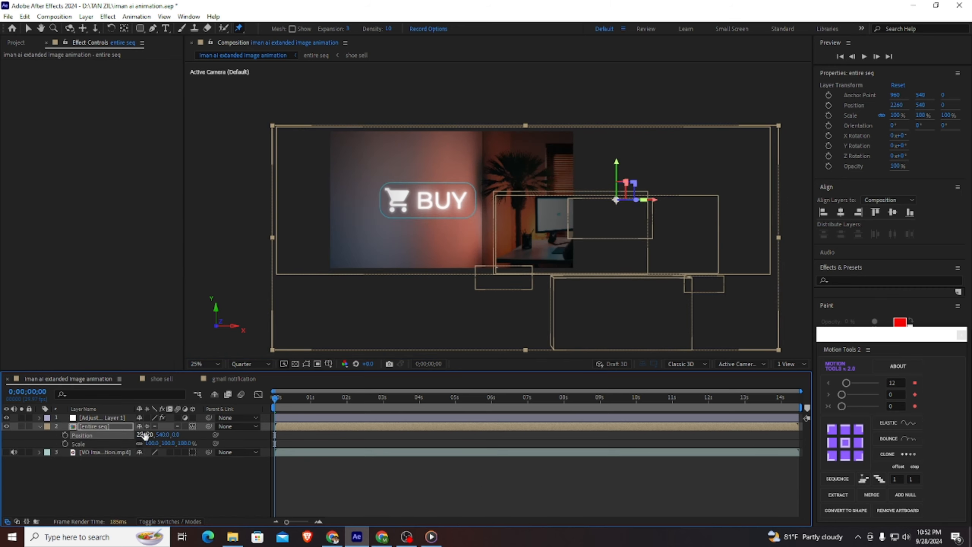
pyautogui.moveTo(145, 436); pyautogui.dragTo(234, 419)
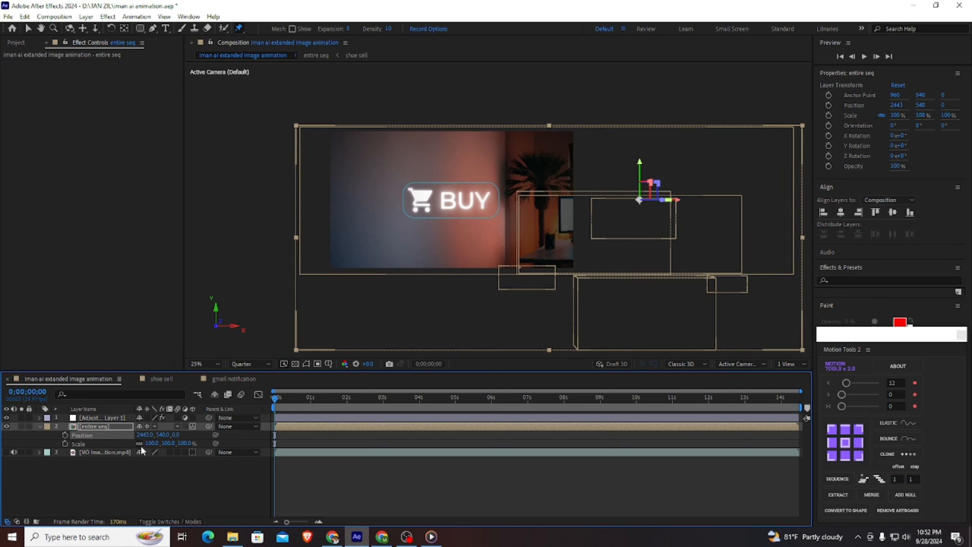
pyautogui.moveTo(151, 443); pyautogui.dragTo(391, 418)
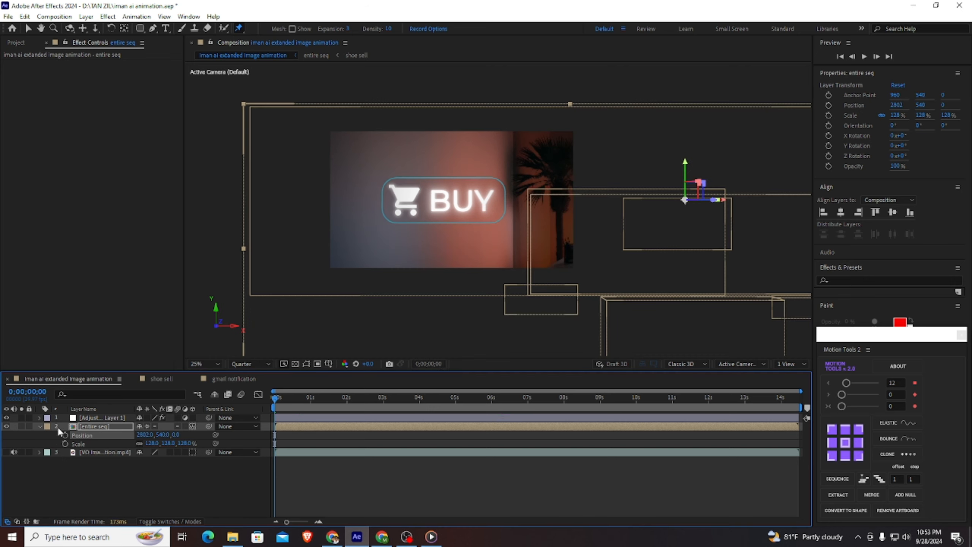
pyautogui.click(40, 426)
pyautogui.click(39, 426)
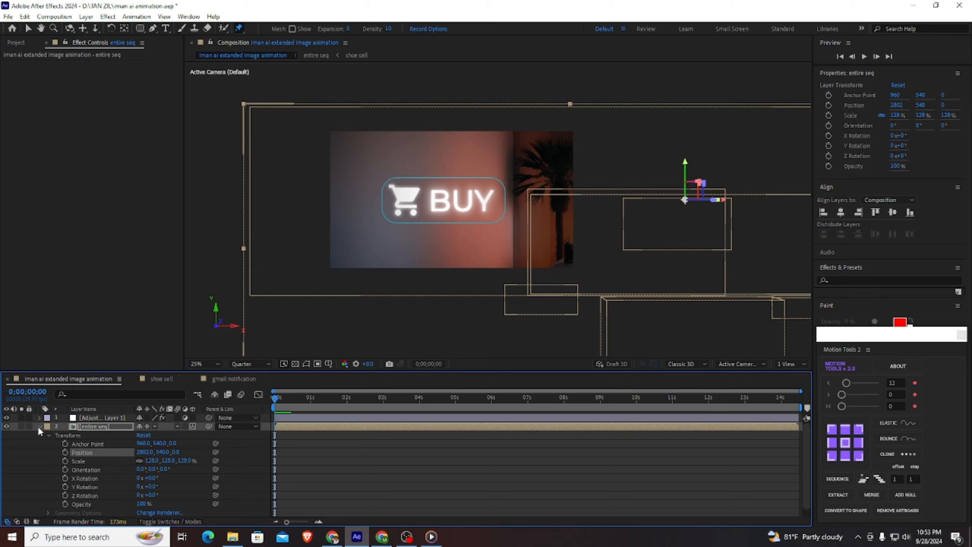
# Set Dark Red Solid 2's starting opacity to 63% inside entire seq and preview the main composition
pyautogui.doubleClick(93, 426)
pyautogui.click(100, 462)
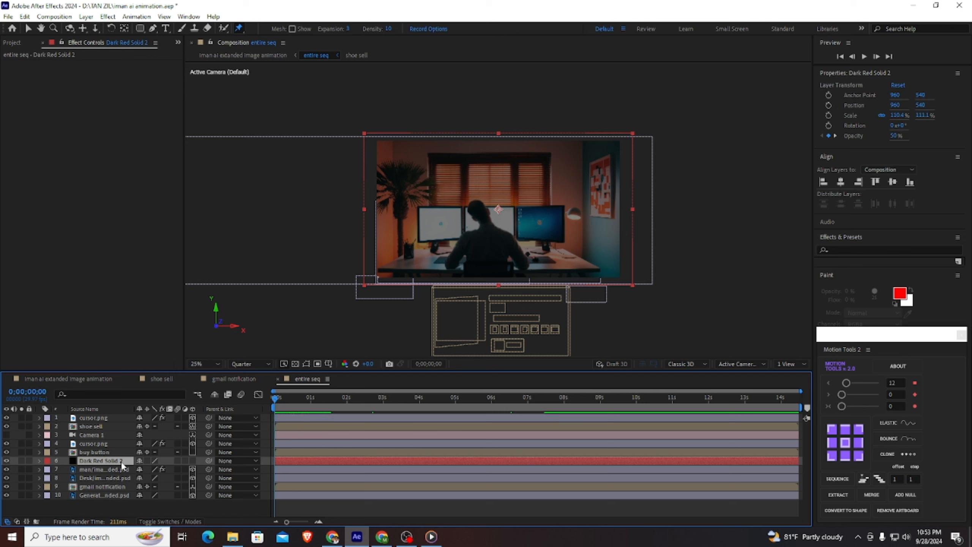
pyautogui.press('t')
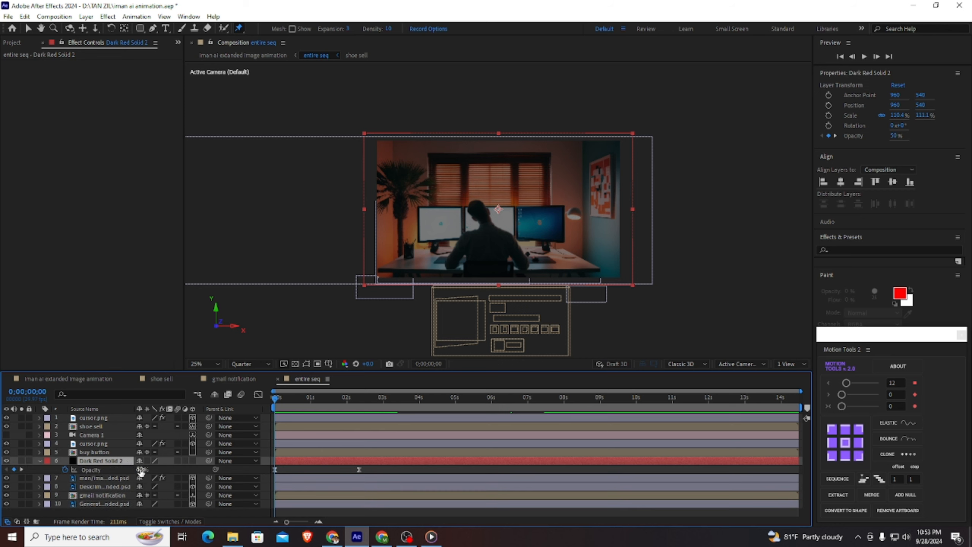
pyautogui.moveTo(140, 469)
pyautogui.mouseDown()
pyautogui.moveTo(159, 472)
pyautogui.moveTo(150, 472)
pyautogui.mouseUp()
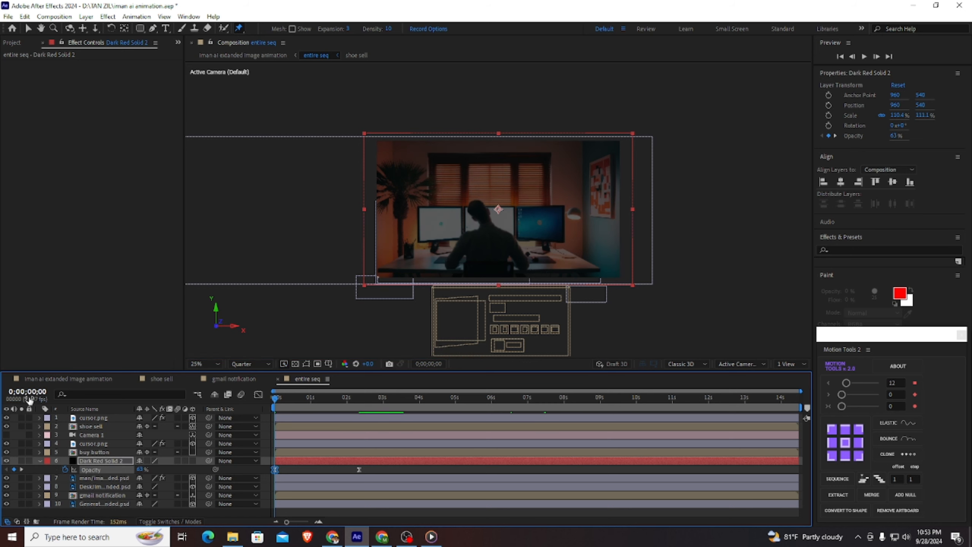
pyautogui.click(41, 379)
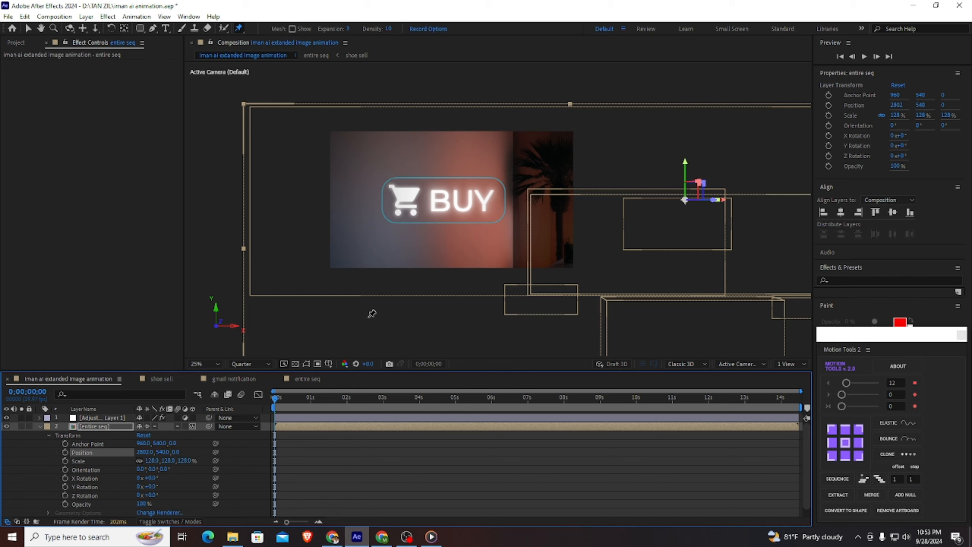
pyautogui.press('space')
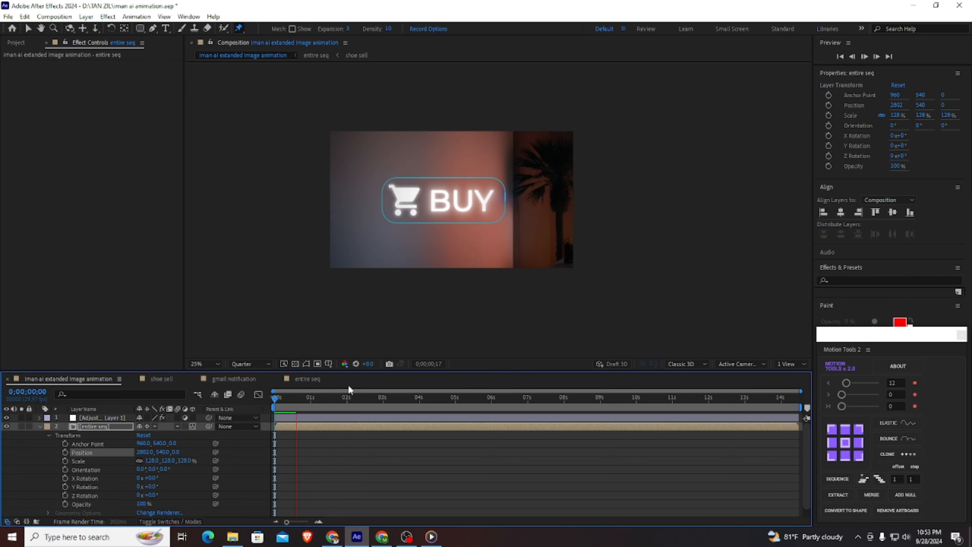
pyautogui.press('space')
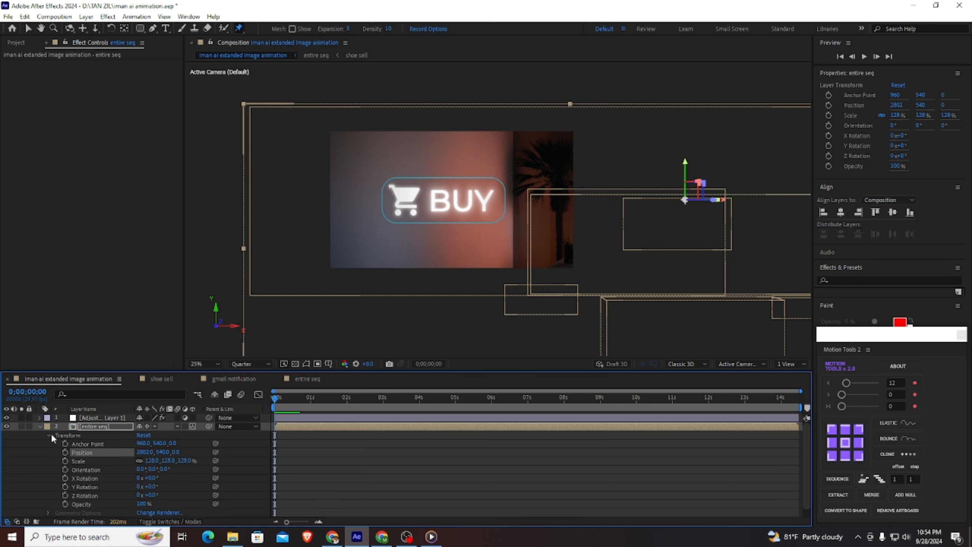
# Reorder Dark Red Solid 2 inside entire seq so it sits directly below Camera 1, above the lower cursor and buy button layers
pyautogui.doubleClick(82, 425)
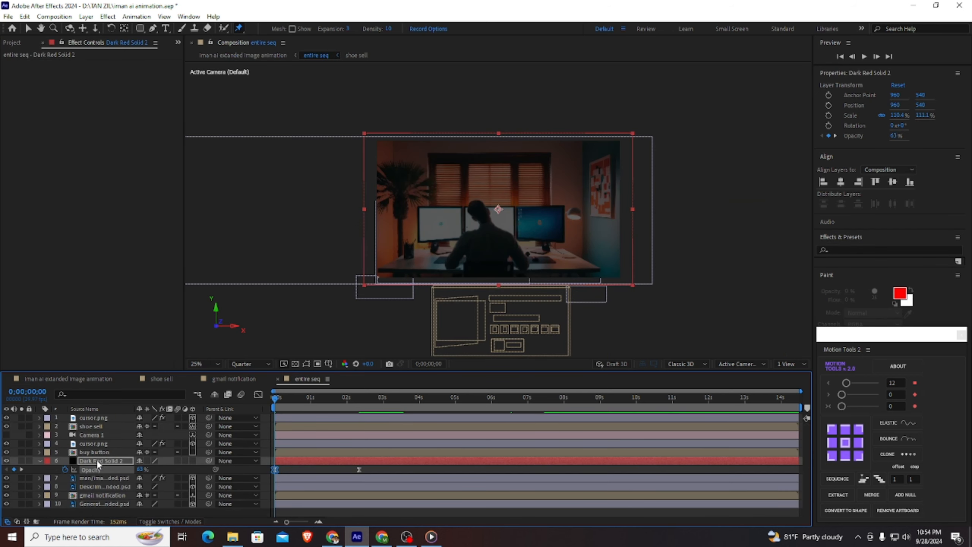
pyautogui.moveTo(97, 460); pyautogui.dragTo(95, 443)
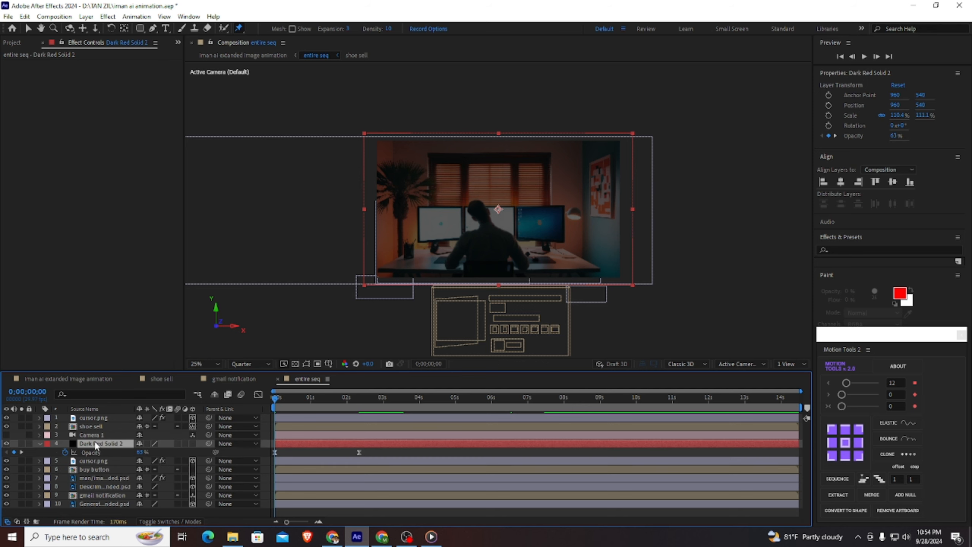
pyautogui.click(33, 381)
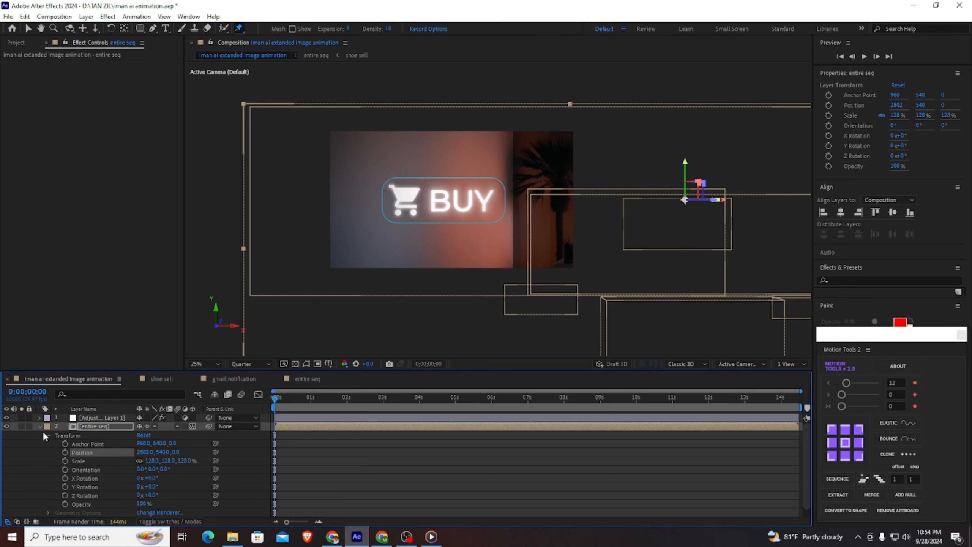
# Try 100% starting opacity on Dark Red Solid 2 inside entire seq and check the frame in the main composition
pyautogui.doubleClick(85, 426)
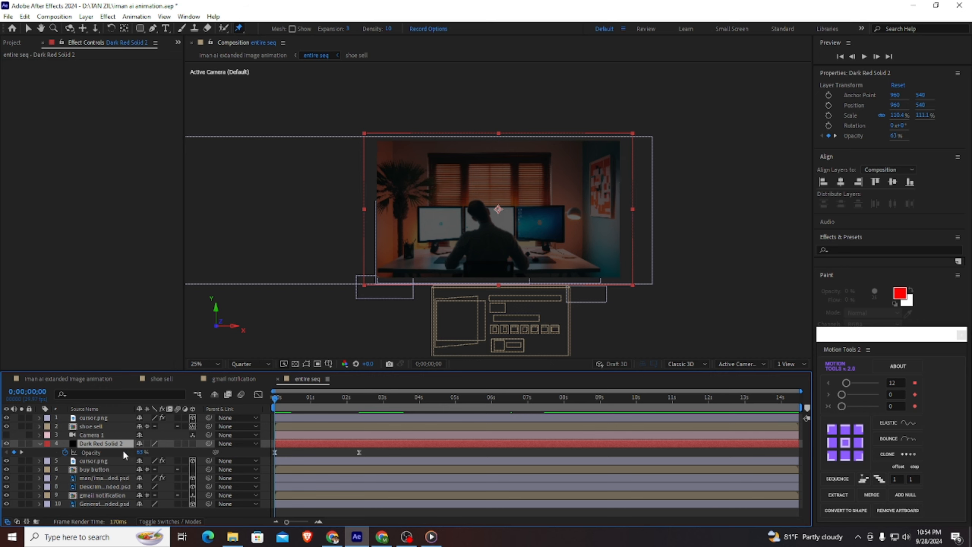
pyautogui.moveTo(142, 451); pyautogui.dragTo(209, 454)
pyautogui.click(38, 379)
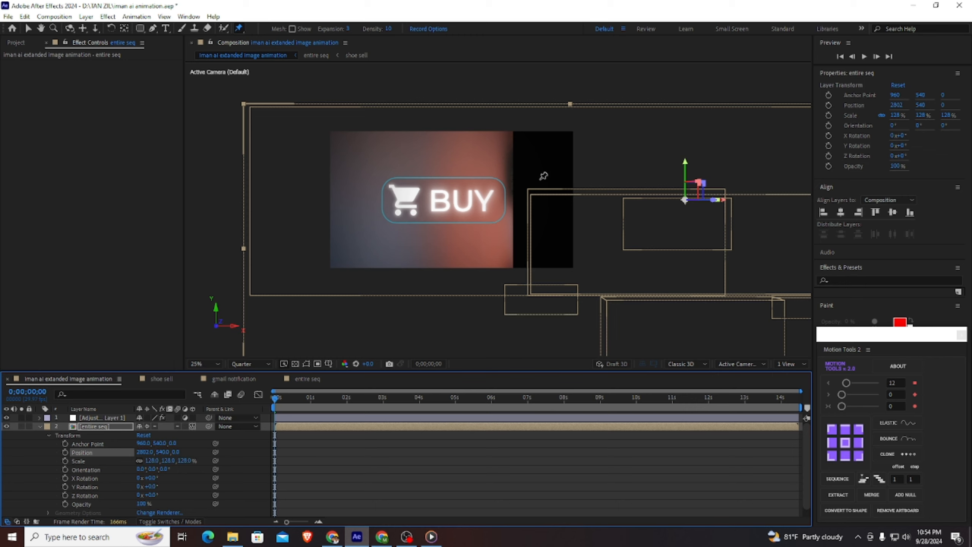
pyautogui.click(41, 427)
pyautogui.click(39, 426)
pyautogui.click(39, 426)
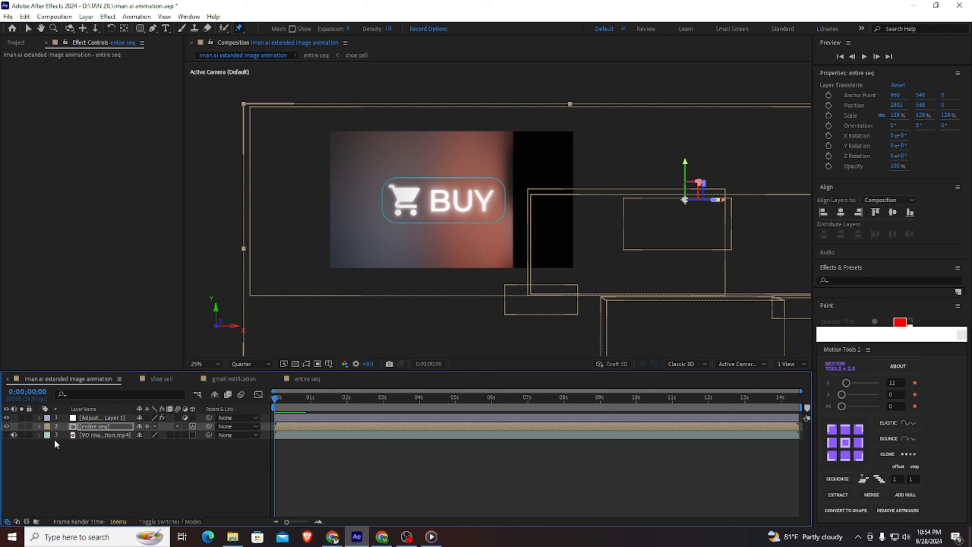
pyautogui.click(38, 426)
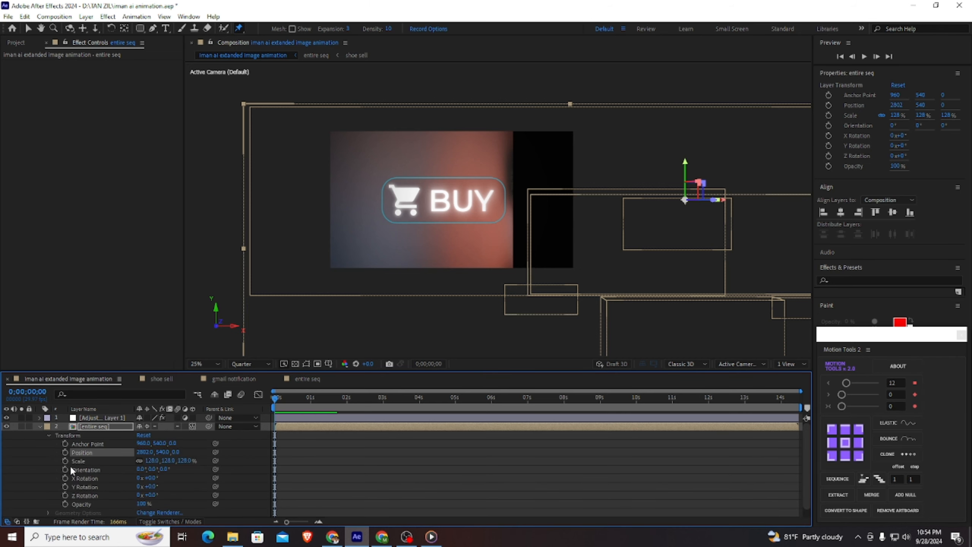
# Enlarge Dark Red Solid 2 inside entire seq to about 402% width and 120% height
pyautogui.doubleClick(95, 427)
pyautogui.click(91, 443)
pyautogui.press('u')
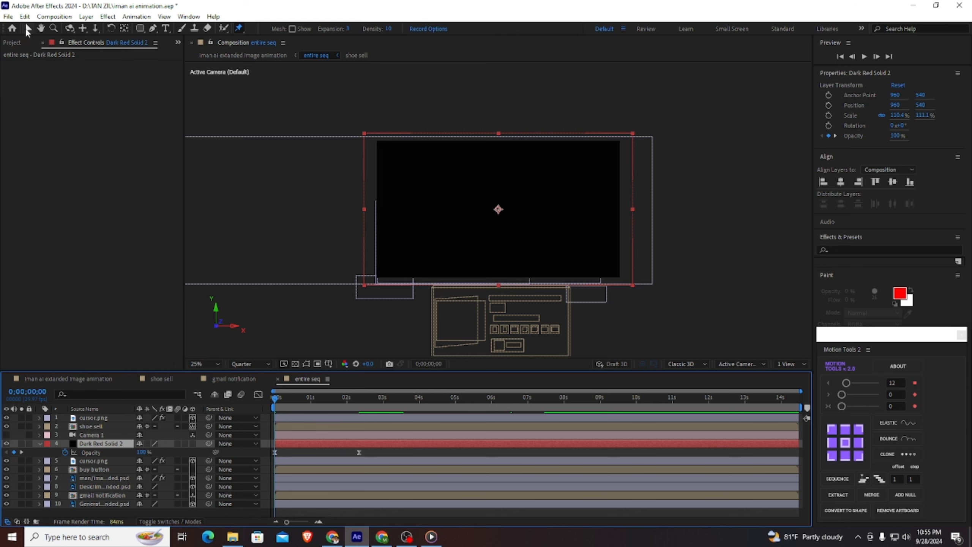
pyautogui.click(28, 30)
pyautogui.moveTo(632, 285); pyautogui.dragTo(11, 290)
# Set Dark Red Solid 2's opacity keyframe at 0;00;00;00 to 50% and return to the main composition
pyautogui.click(144, 451)
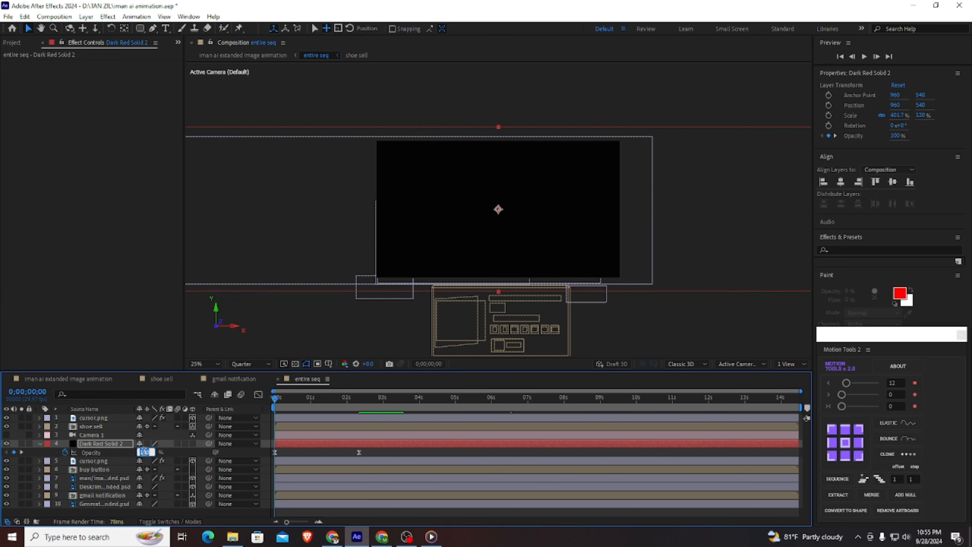
pyautogui.write('50')
pyautogui.press('Return')
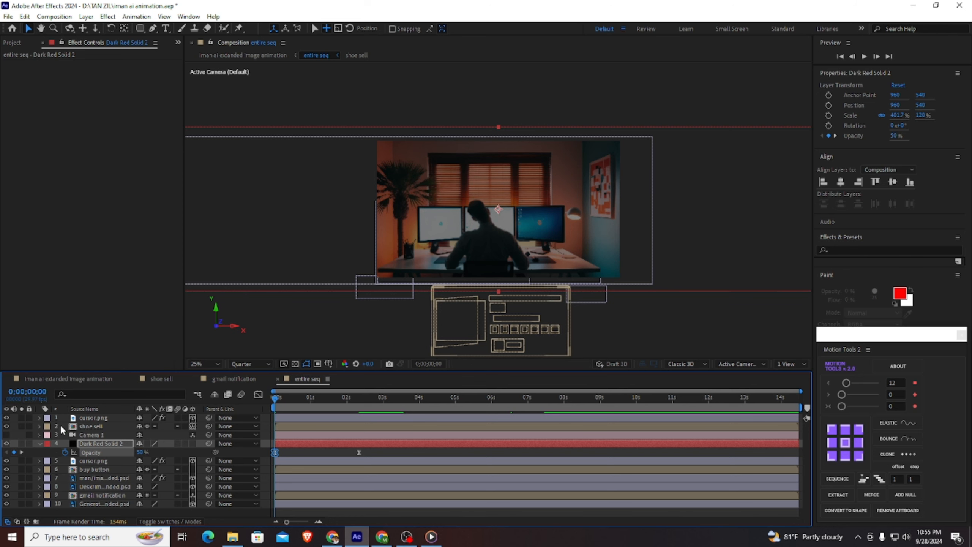
pyautogui.click(33, 378)
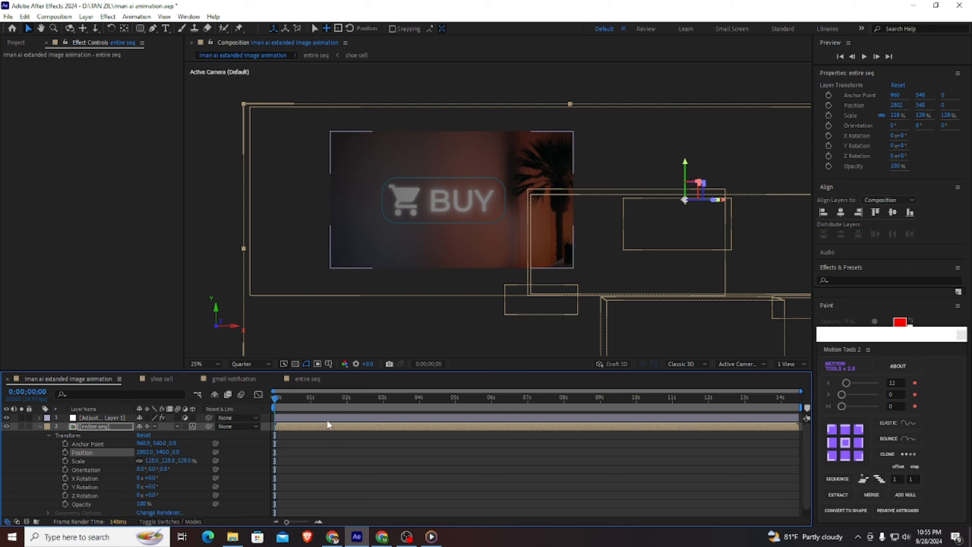
# Adjust the entire seq layer's X position at 0;00;05;11 and return to the start of the timeline
pyautogui.moveTo(276, 398); pyautogui.dragTo(469, 419)
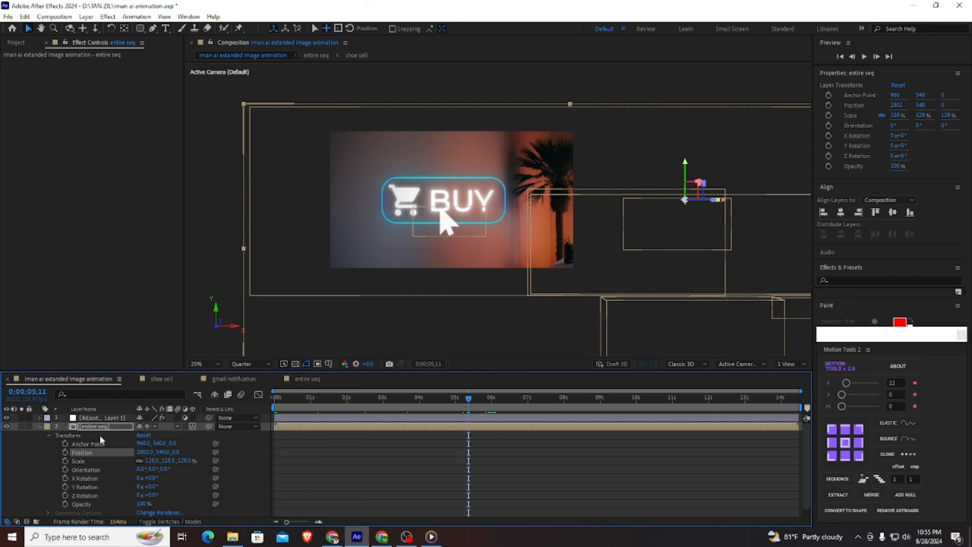
pyautogui.moveTo(145, 453); pyautogui.dragTo(165, 452)
pyautogui.press('Home')
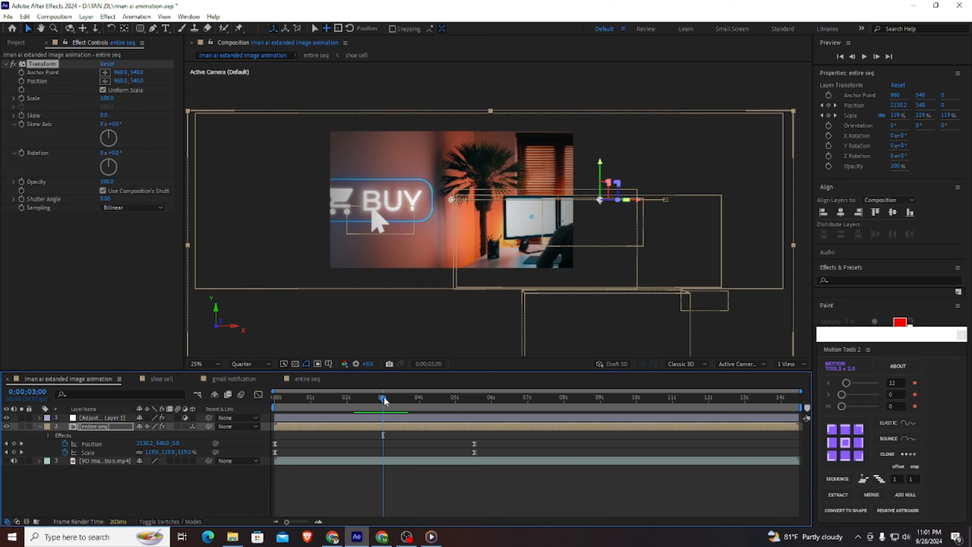
# Enable Position and Scale keyframing on entire seq's Transform effect at 0;00;03;00, and keyframe its Scale at 125 at 0;00;14;14
pyautogui.click(22, 81)
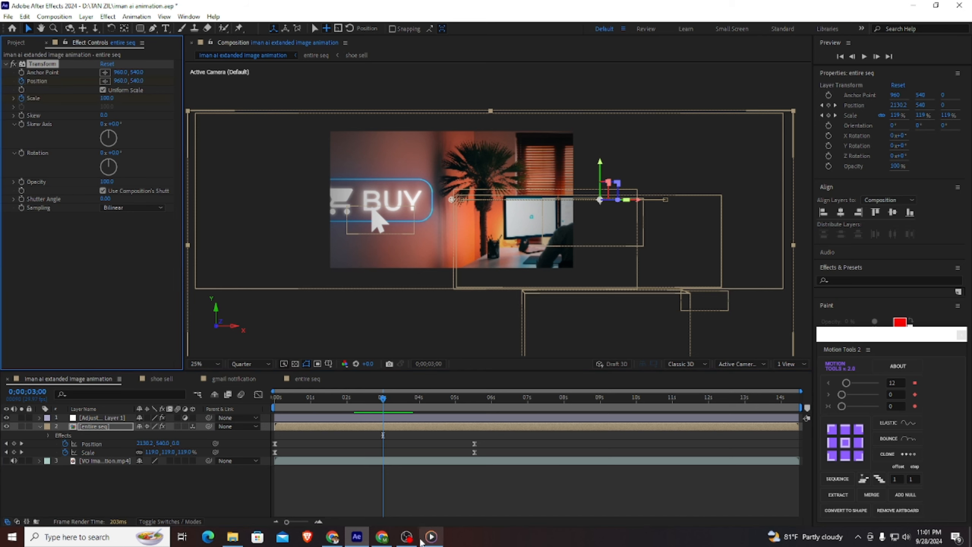
pyautogui.moveTo(783, 399); pyautogui.dragTo(799, 399)
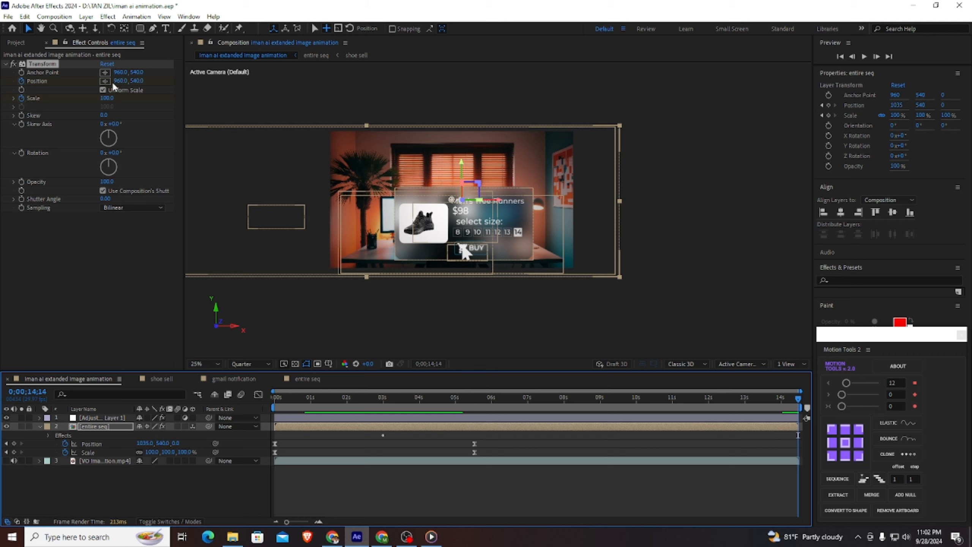
pyautogui.click(107, 98)
pyautogui.write('1')
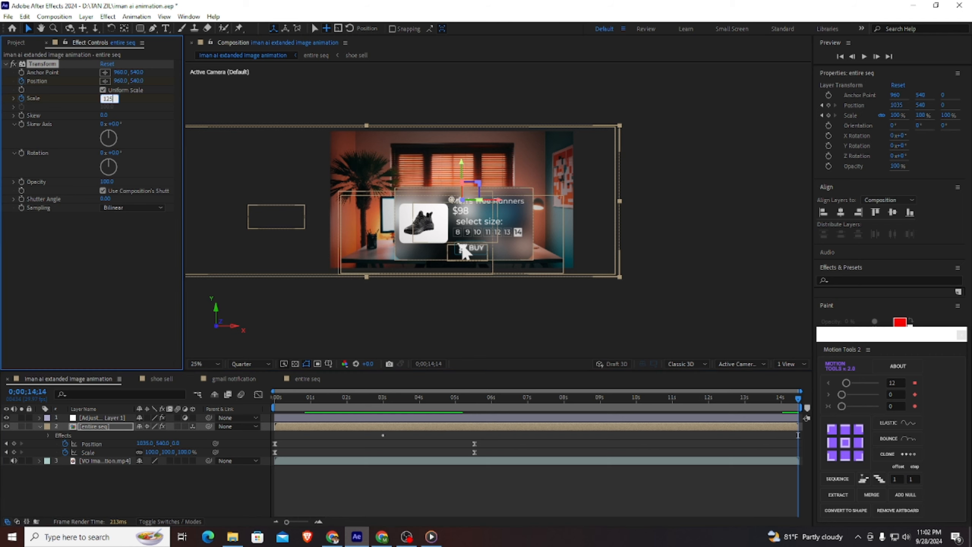
pyautogui.write('25')
pyautogui.press('Return')
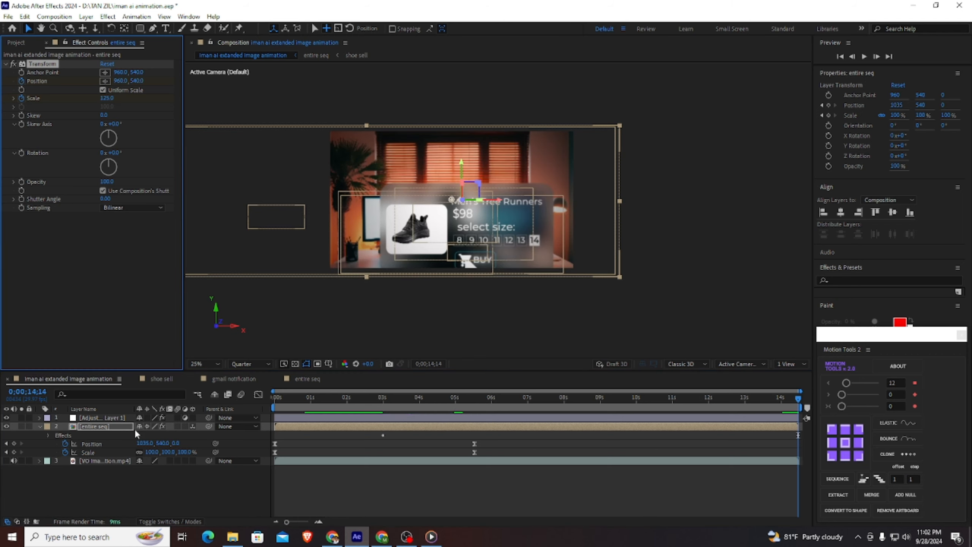
# Keyframe the Transform effect's Position at 0;00;14;14 with X at 966 and an adjusted Y value
pyautogui.press('u')
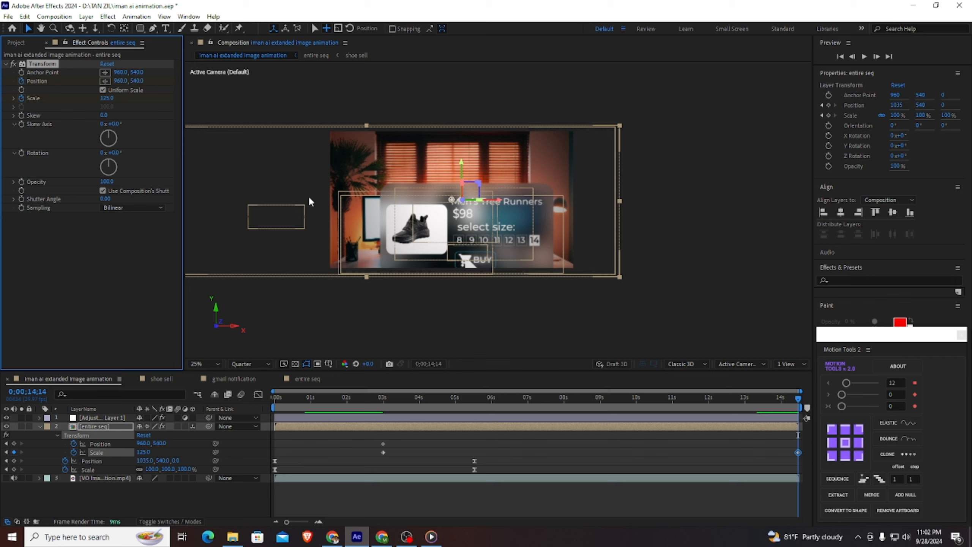
pyautogui.moveTo(119, 82); pyautogui.dragTo(118, 73)
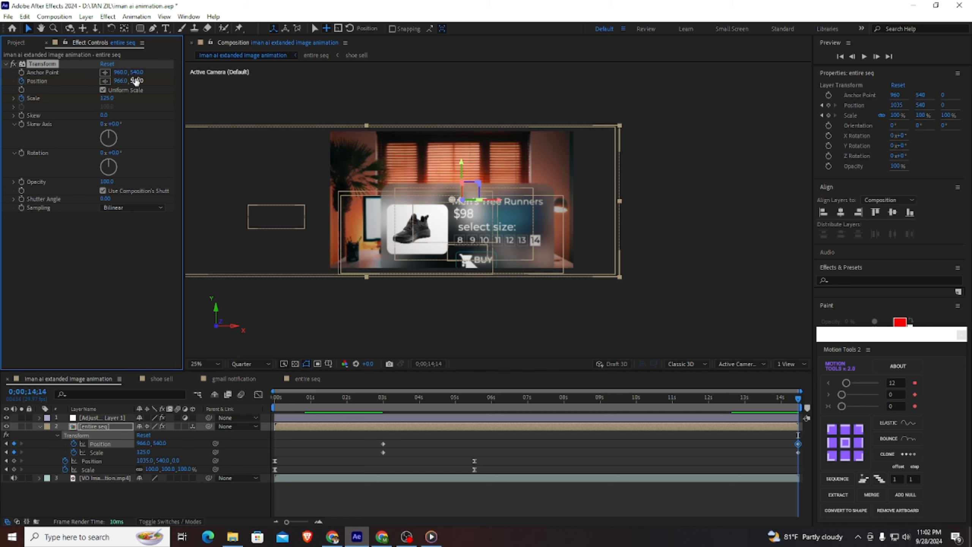
pyautogui.moveTo(136, 81); pyautogui.dragTo(41, 88)
# Open the entire seq composition and create a black solid placed directly beneath the shoe sell layer
pyautogui.doubleClick(93, 426)
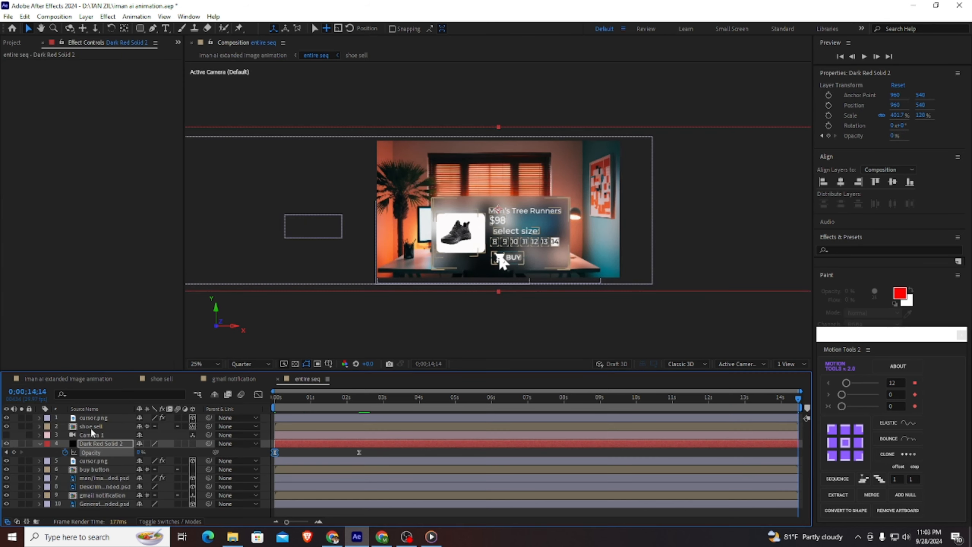
pyautogui.click(94, 427)
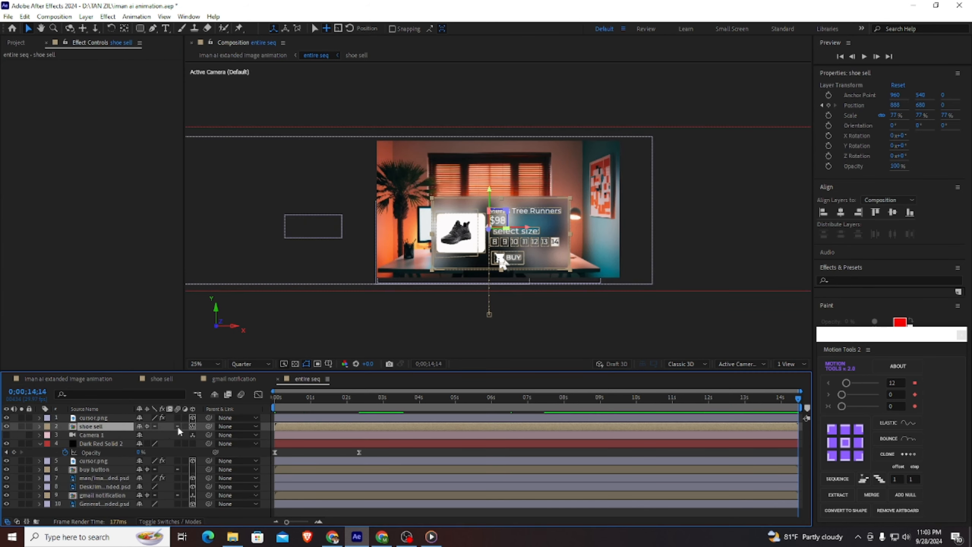
pyautogui.rightClick(167, 430)
pyautogui.moveTo(208, 311)
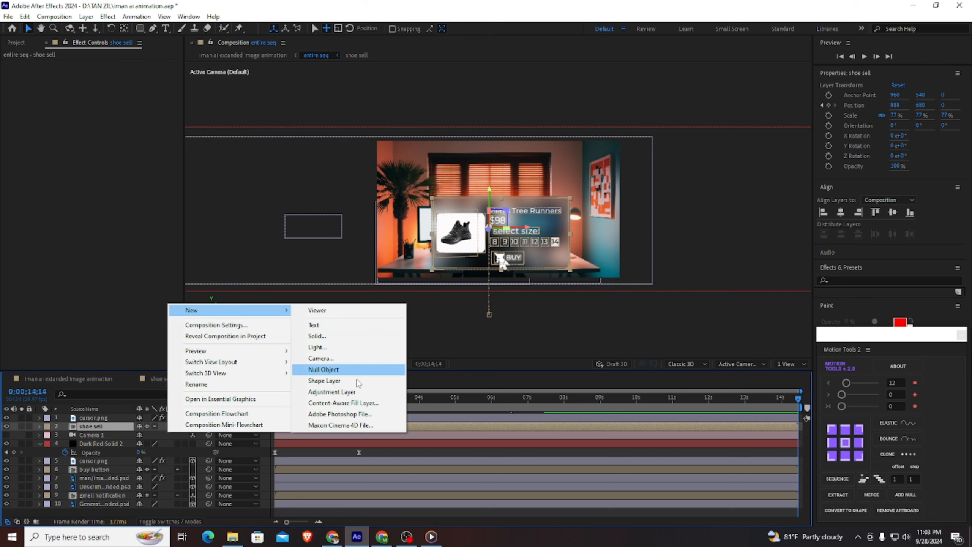
pyautogui.click(327, 336)
pyautogui.click(508, 363)
pyautogui.moveTo(87, 426); pyautogui.dragTo(88, 442)
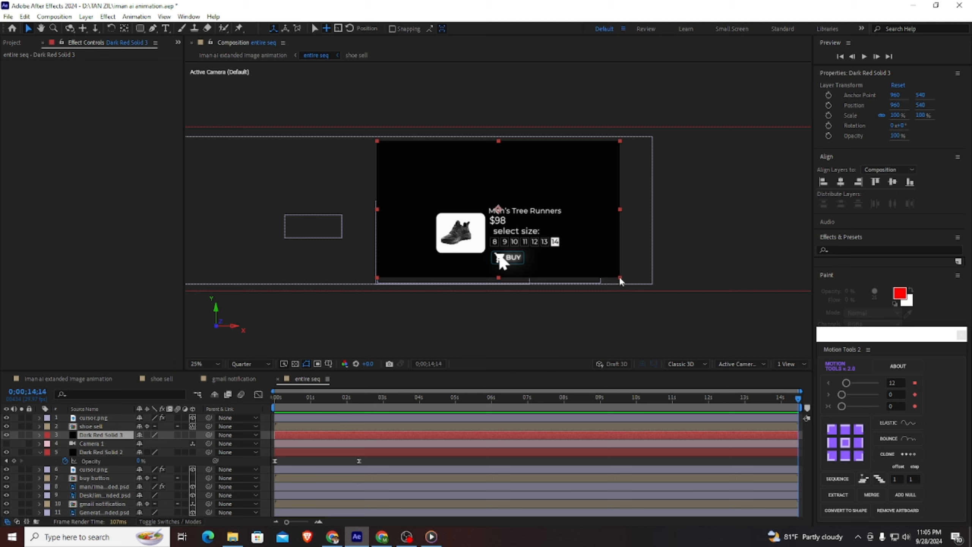
# Try to enlarge the new black solid to a scale of about 349% by 127% so it extends beyond the frame
pyautogui.moveTo(296, 398); pyautogui.dragTo(508, 398)
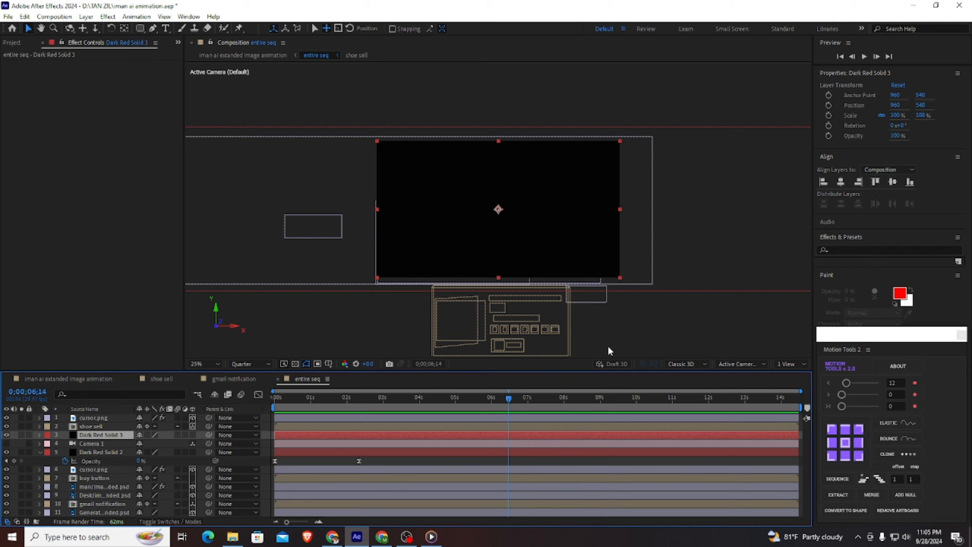
pyautogui.moveTo(676, 293); pyautogui.dragTo(916, 299)
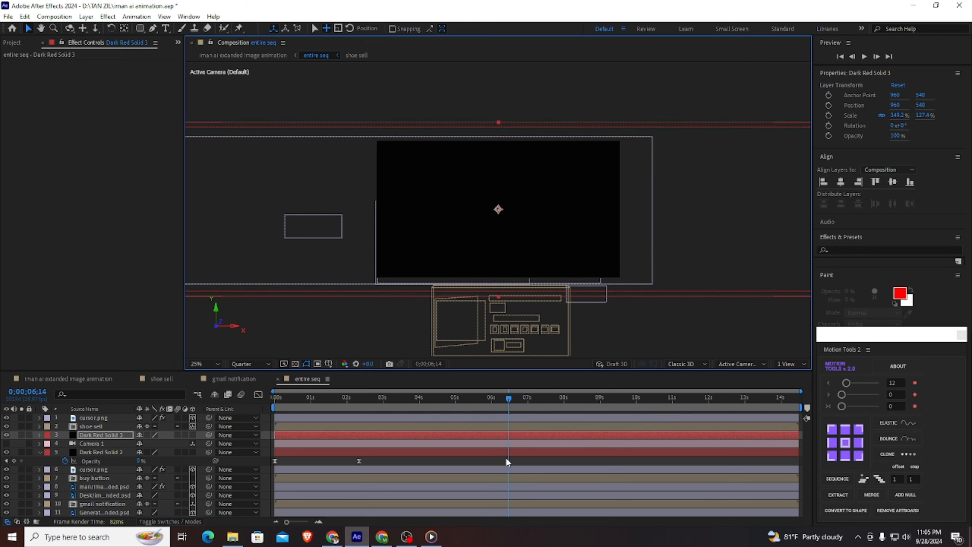
pyautogui.moveTo(508, 397)
pyautogui.mouseDown()
pyautogui.moveTo(164, 423)
pyautogui.moveTo(293, 400)
pyautogui.moveTo(493, 406)
pyautogui.mouseUp()
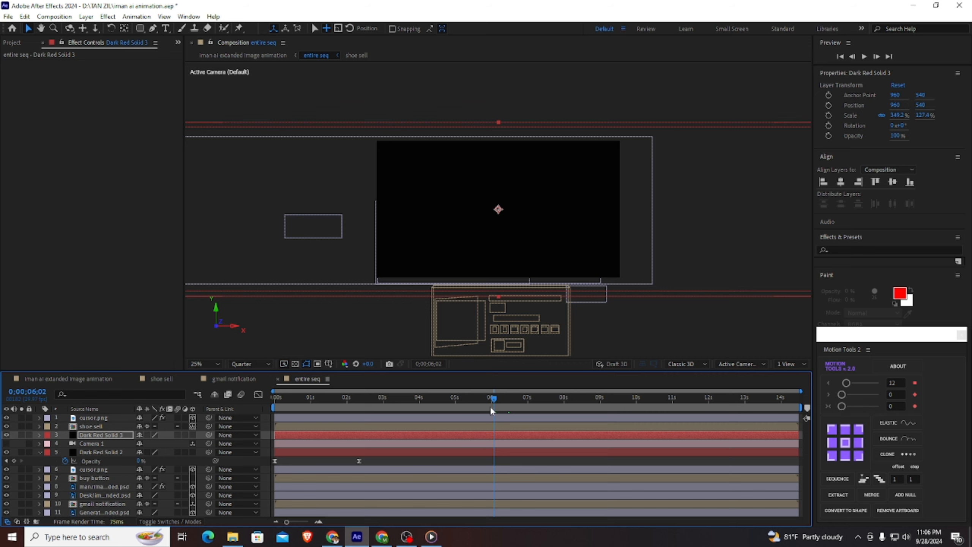
pyautogui.press('Return')
pyautogui.doubleClick(93, 433)
pyautogui.click(74, 322)
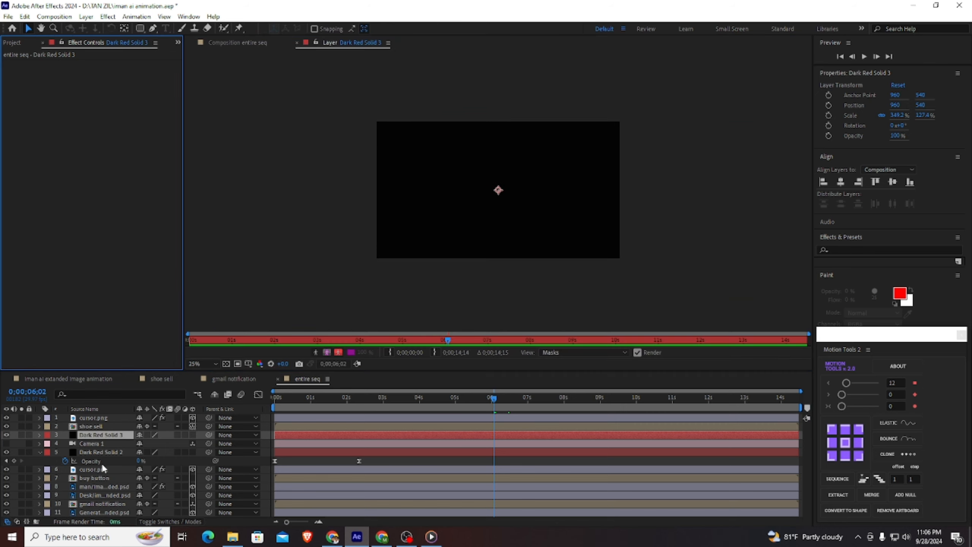
pyautogui.click(94, 434)
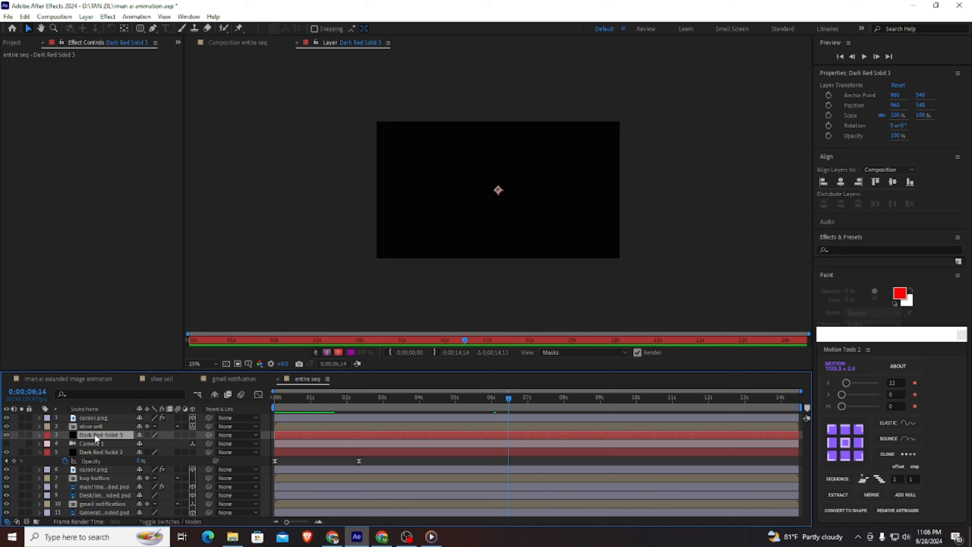
pyautogui.click(214, 43)
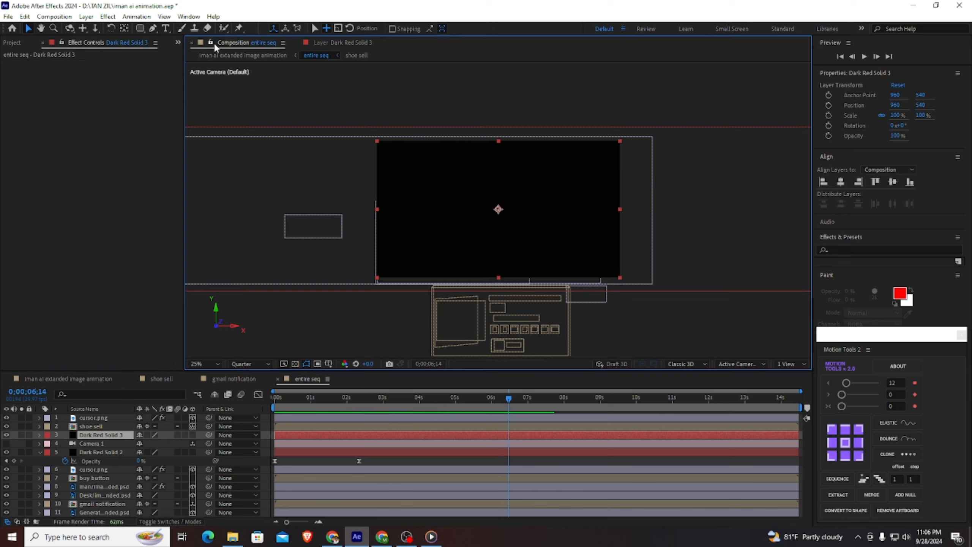
# Set Dark Red Solid 3's opacity to 0% and enable an opacity keyframe at 0;00;09;27
pyautogui.click(495, 400)
pyautogui.press('t')
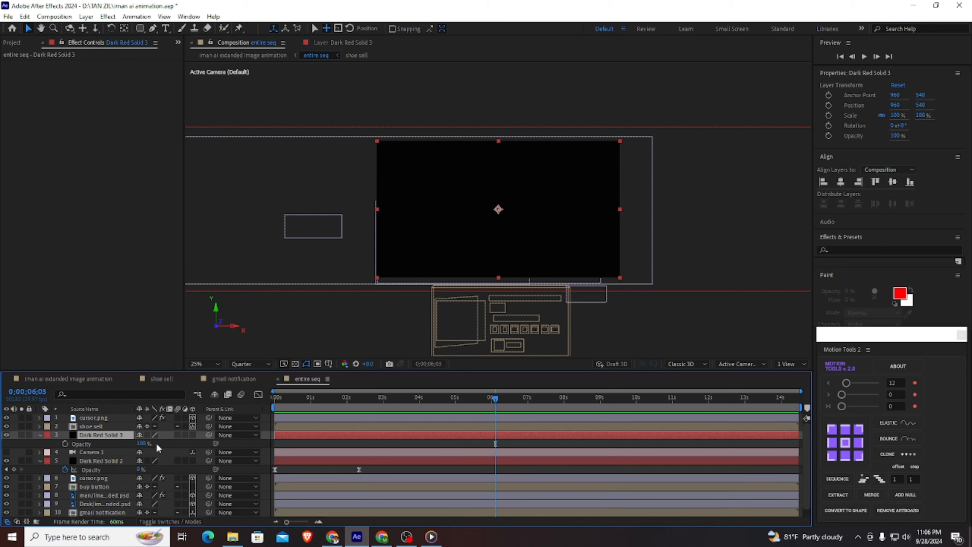
pyautogui.click(146, 444)
pyautogui.press('Return')
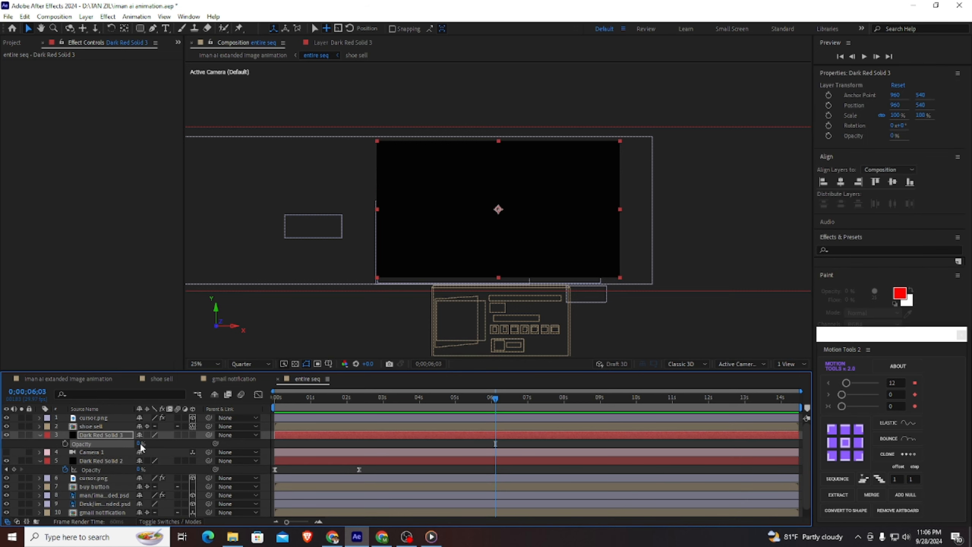
pyautogui.moveTo(506, 400); pyautogui.dragTo(633, 399)
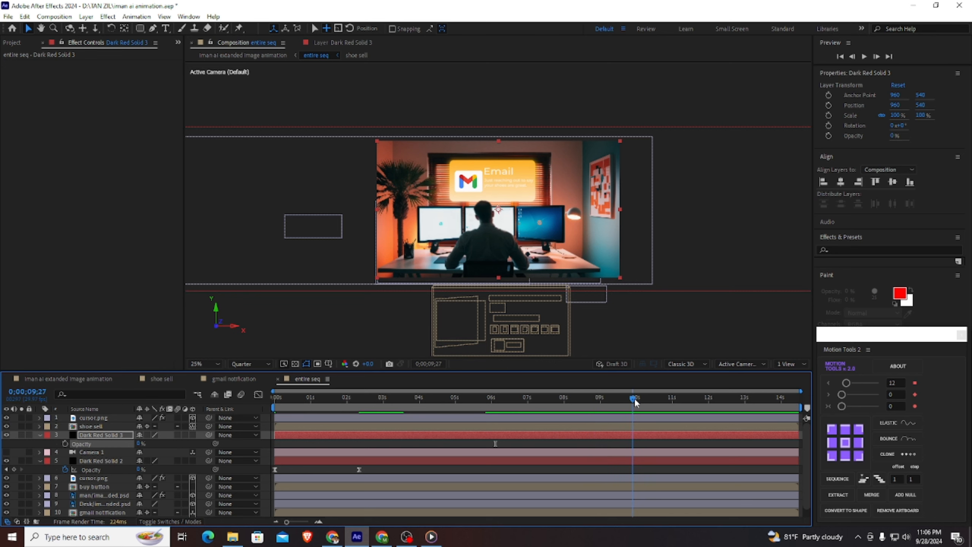
pyautogui.click(65, 444)
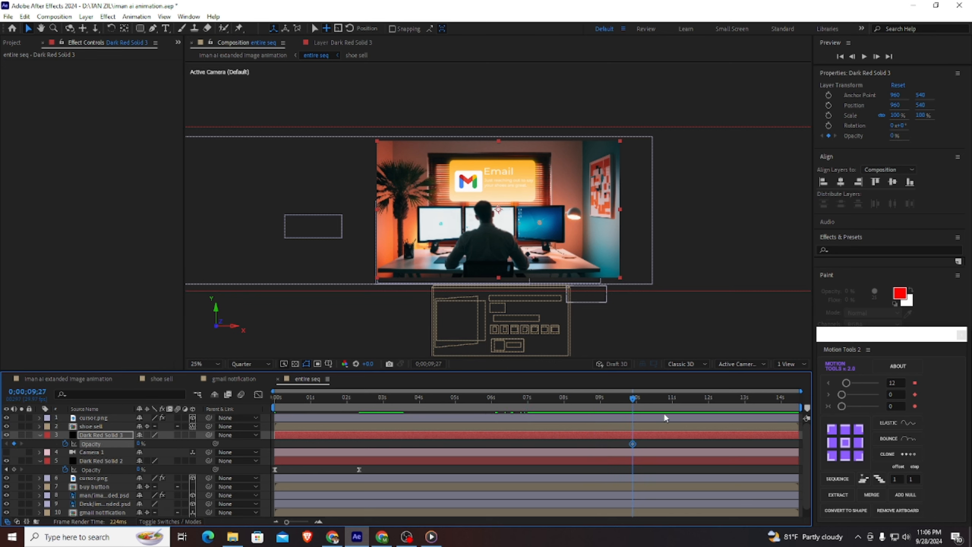
# Keyframe Dark Red Solid 3's opacity at 50% at 0;00;11;04 and return to the start of the timeline
pyautogui.click(654, 399)
pyautogui.moveTo(654, 399); pyautogui.dragTo(678, 400)
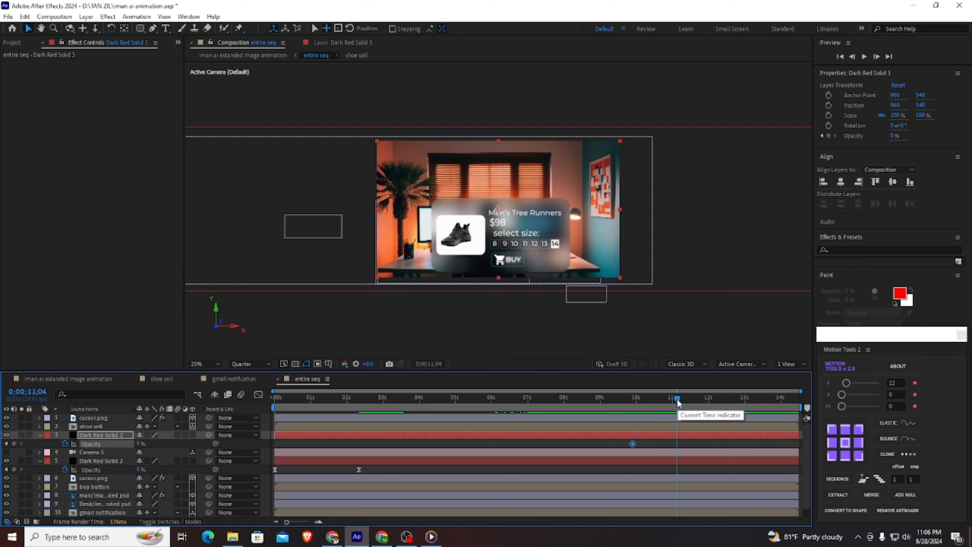
pyautogui.click(140, 444)
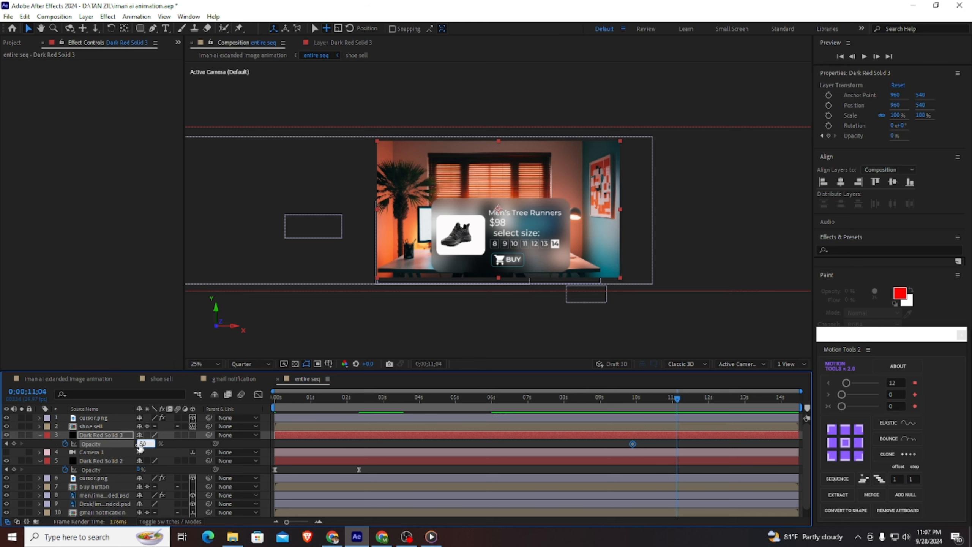
pyautogui.write('50')
pyautogui.press('Return')
pyautogui.press('Home')
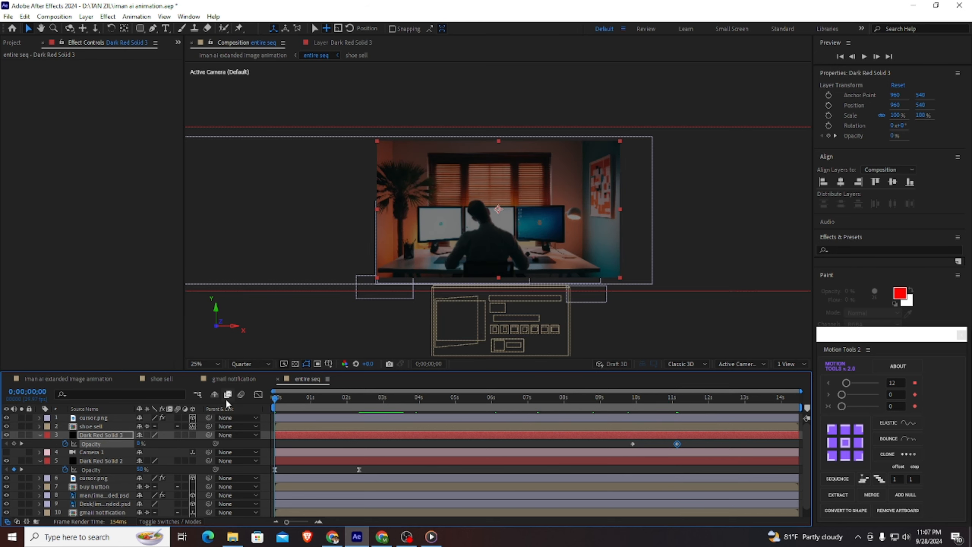